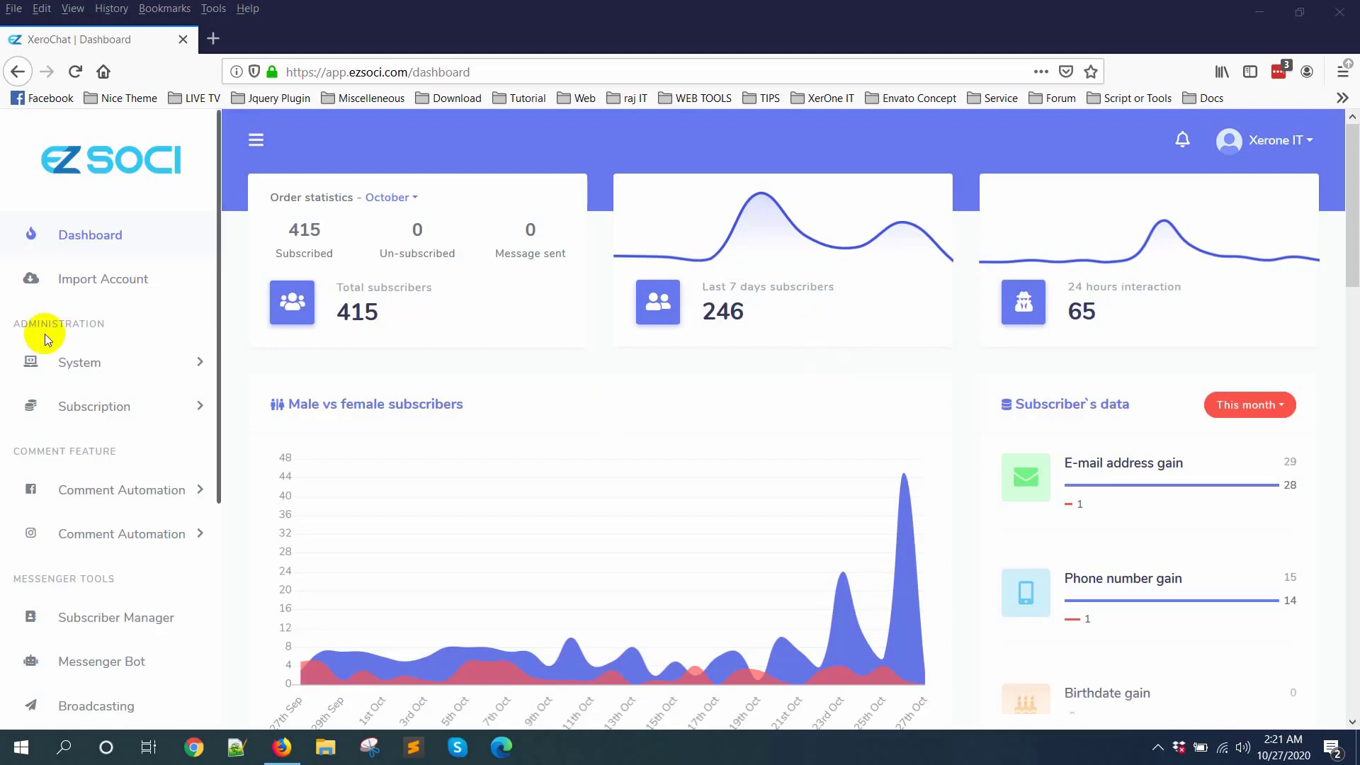
# Step: Open the Ecommerce store section and bring up the form for creating a new store
pyautogui.scroll(-4, 97, 375)
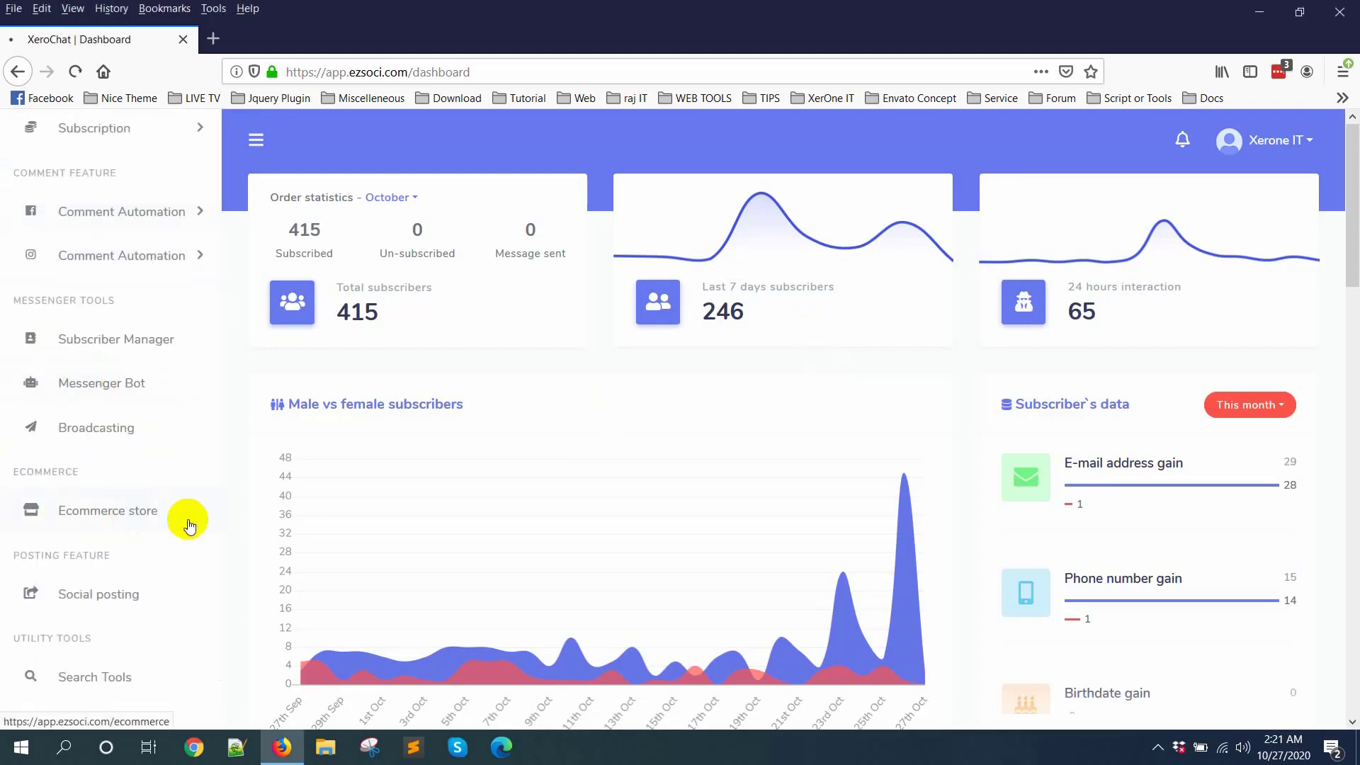
pyautogui.click(187, 522)
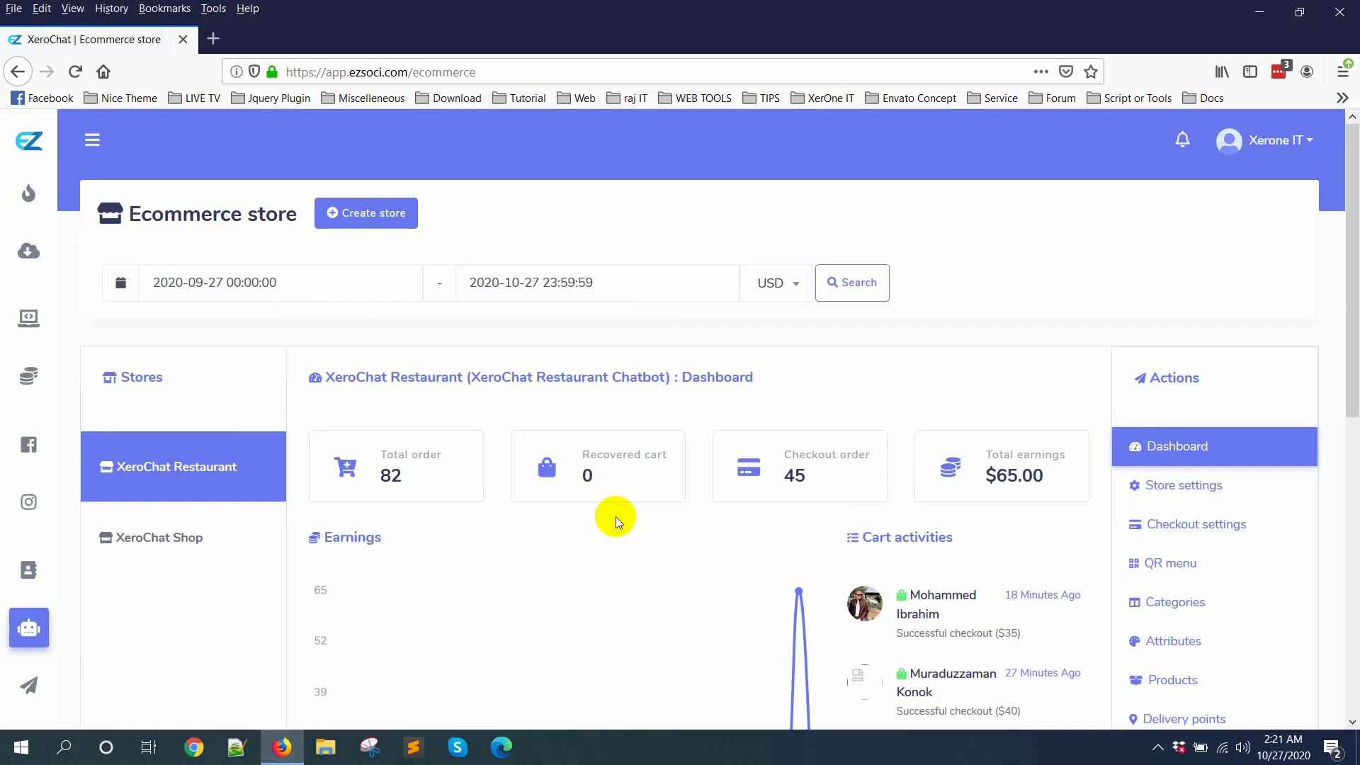
pyautogui.click(391, 212)
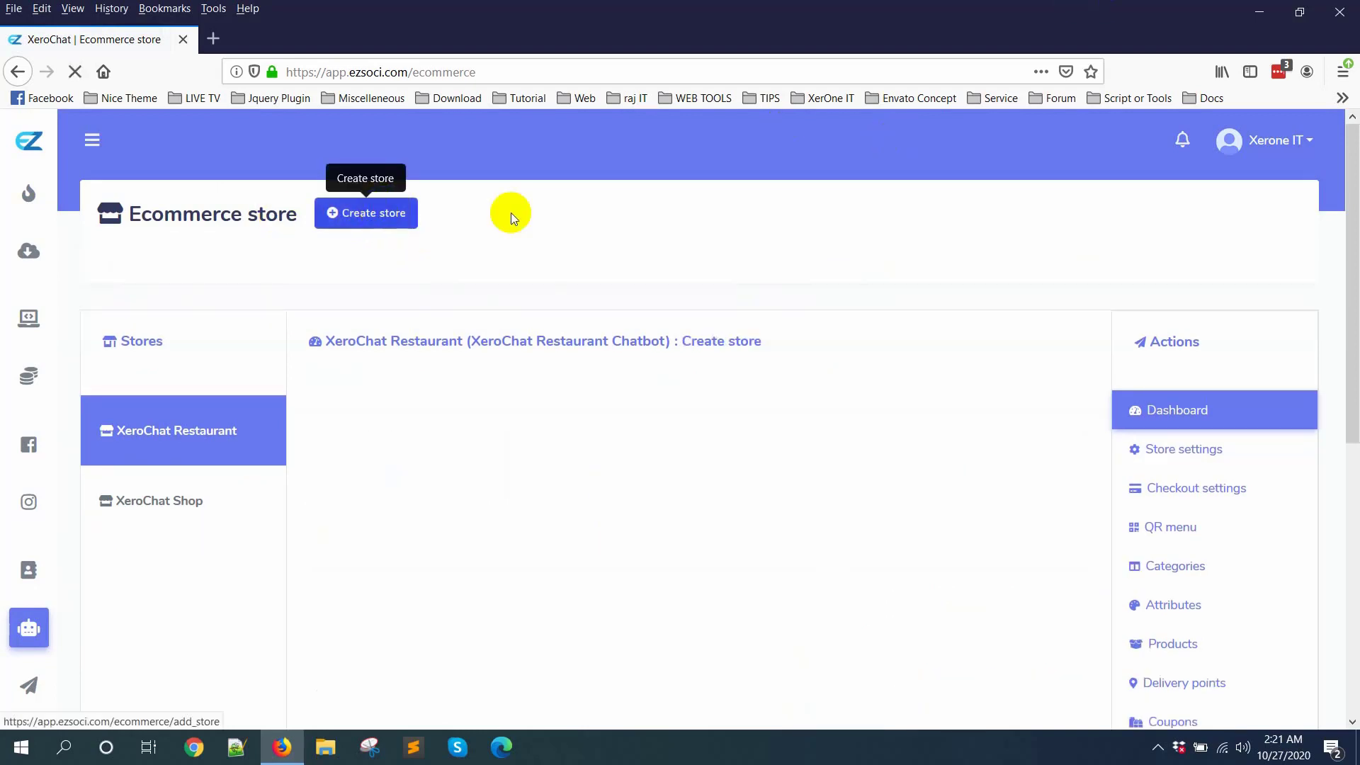
# Step: Examine the store creation form from page, contact and address fields through logo, favicon, tracking IDs, policies and online status
pyautogui.scroll(-2, 555, 212)
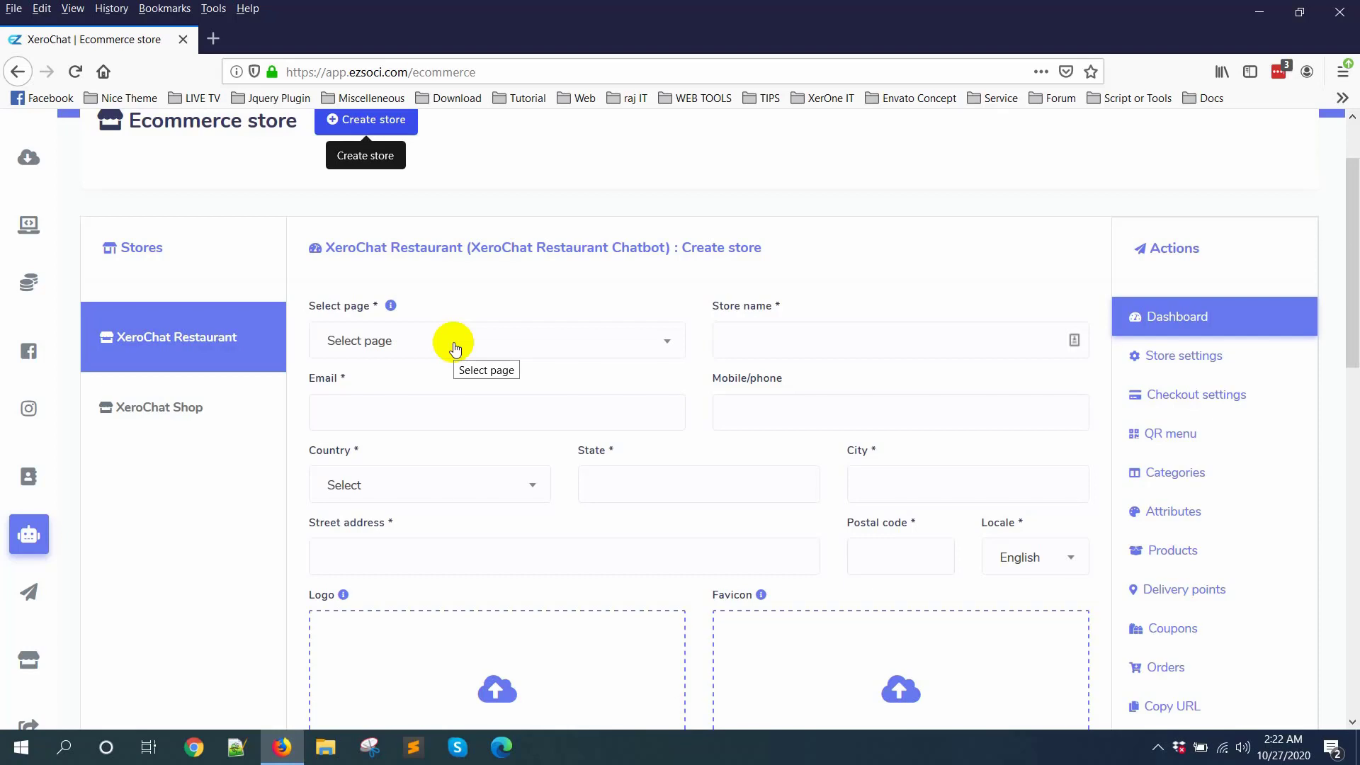
pyautogui.click(412, 412)
pyautogui.scroll(-2, 543, 464)
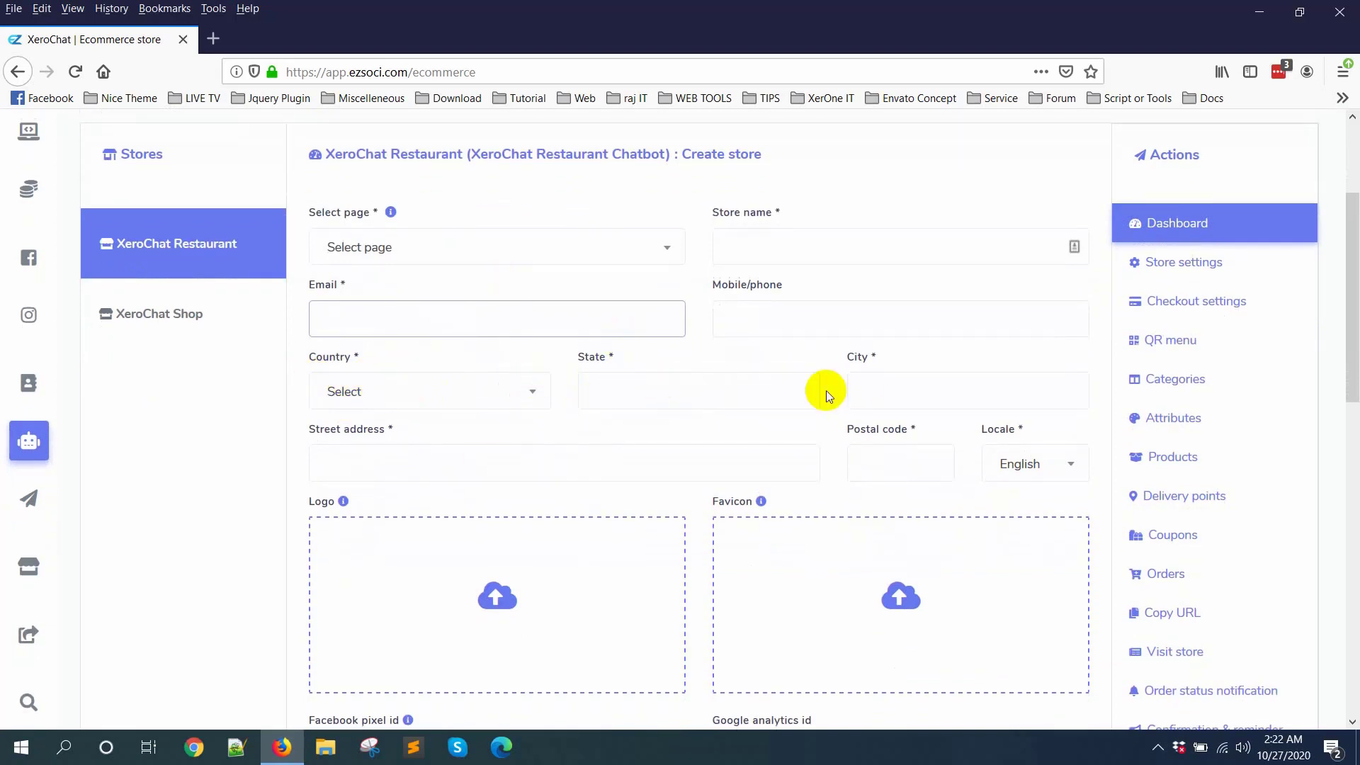
pyautogui.scroll(-2, 376, 439)
pyautogui.scroll(-1, 376, 439)
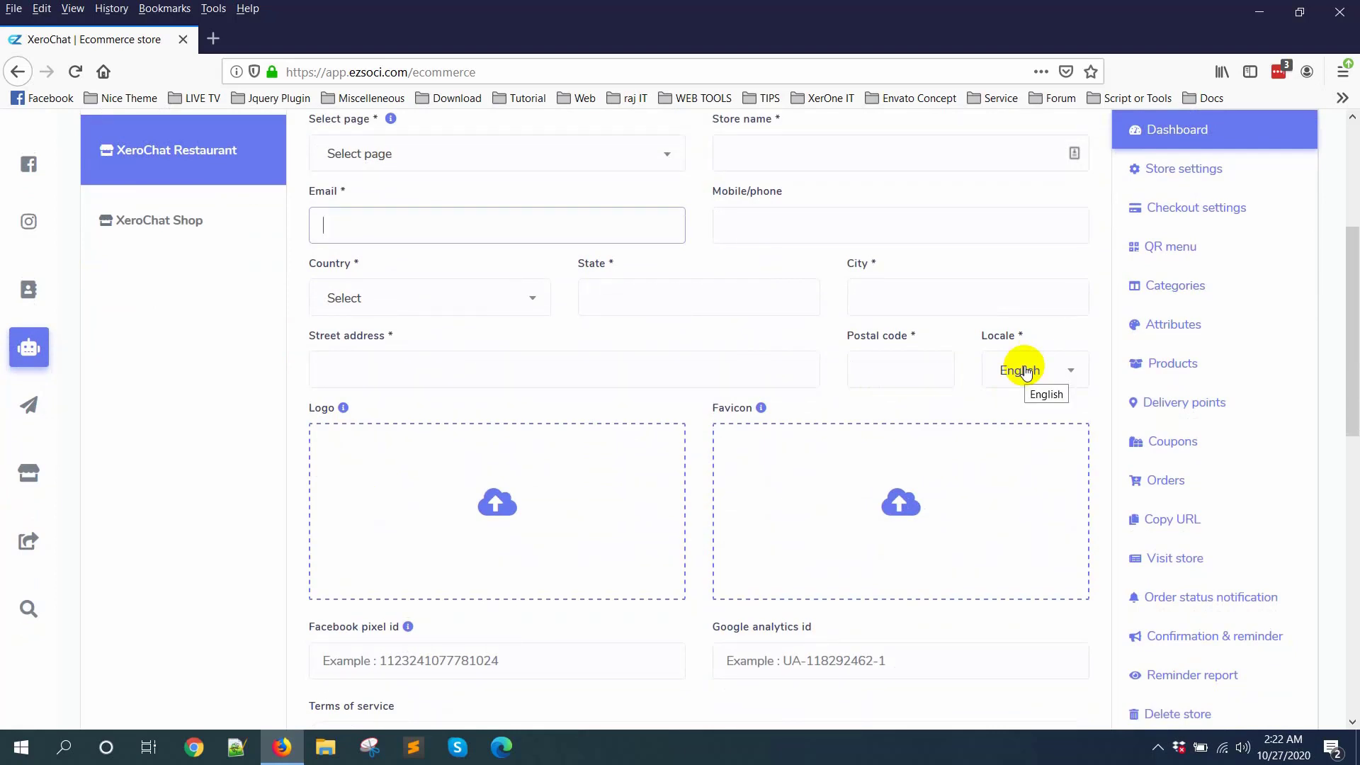
pyautogui.scroll(-4, 638, 383)
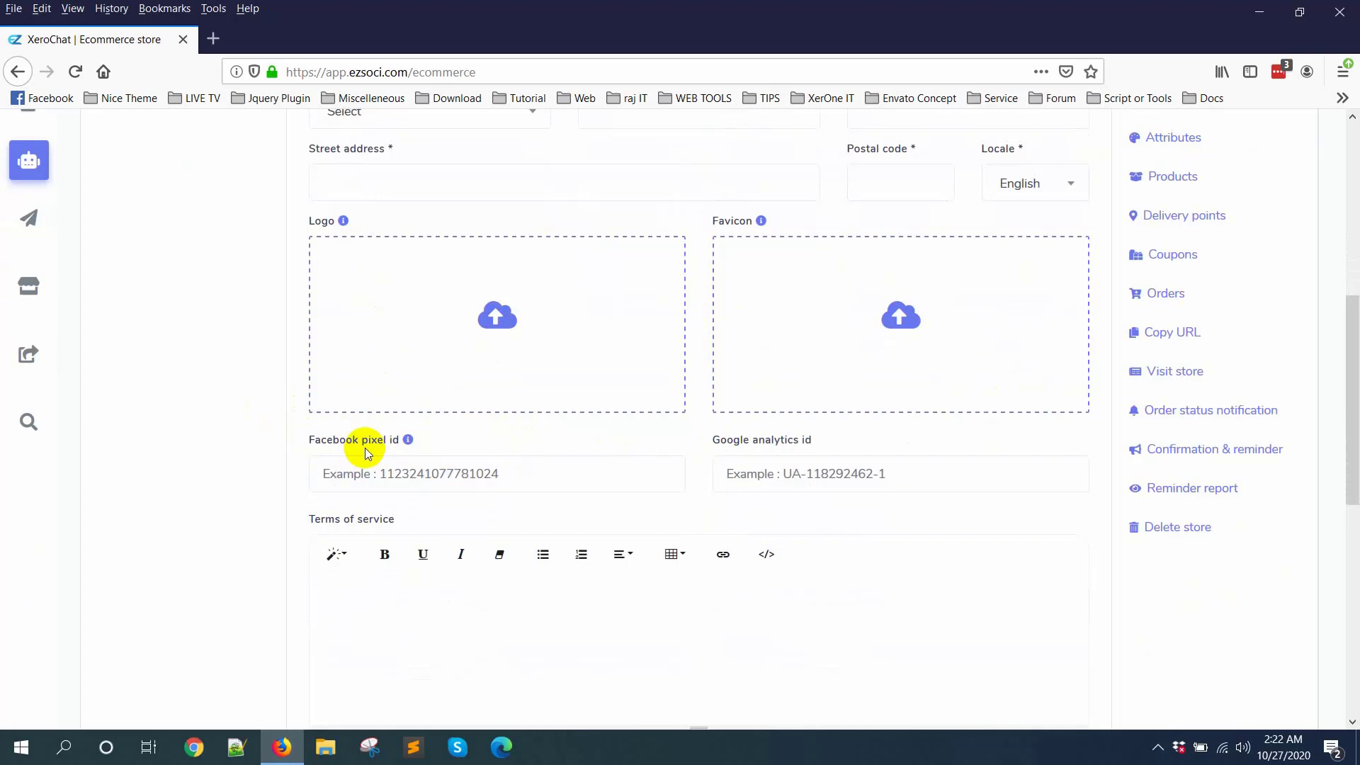
pyautogui.scroll(-2, 821, 481)
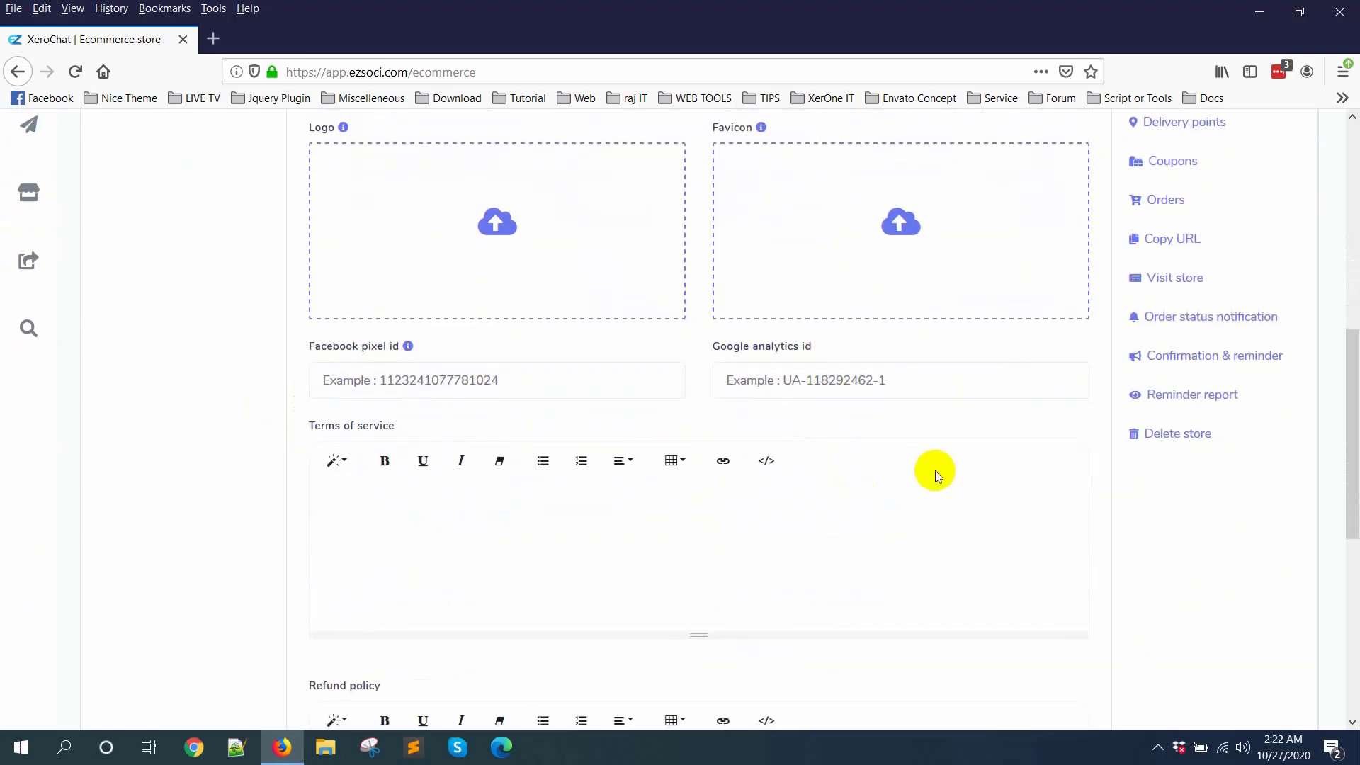
pyautogui.scroll(-6, 992, 510)
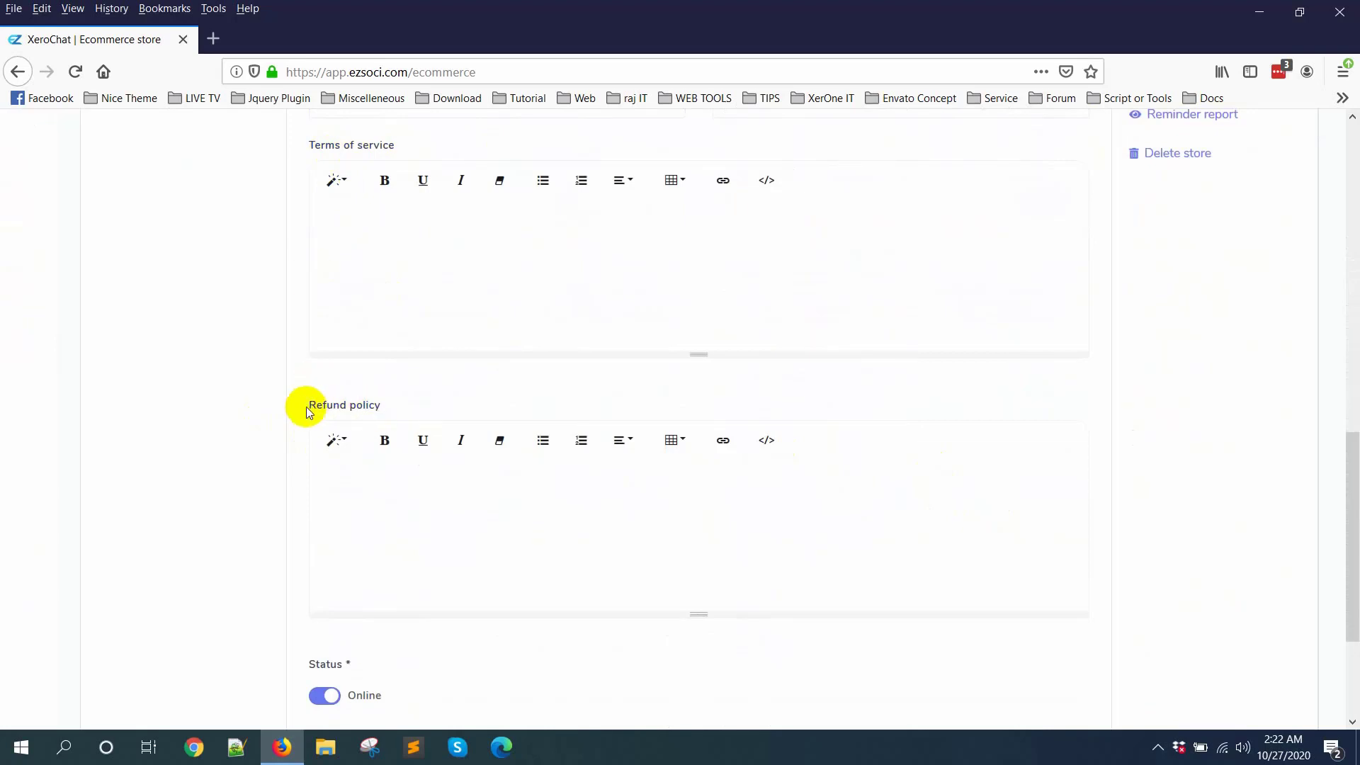
pyautogui.scroll(-2, 610, 483)
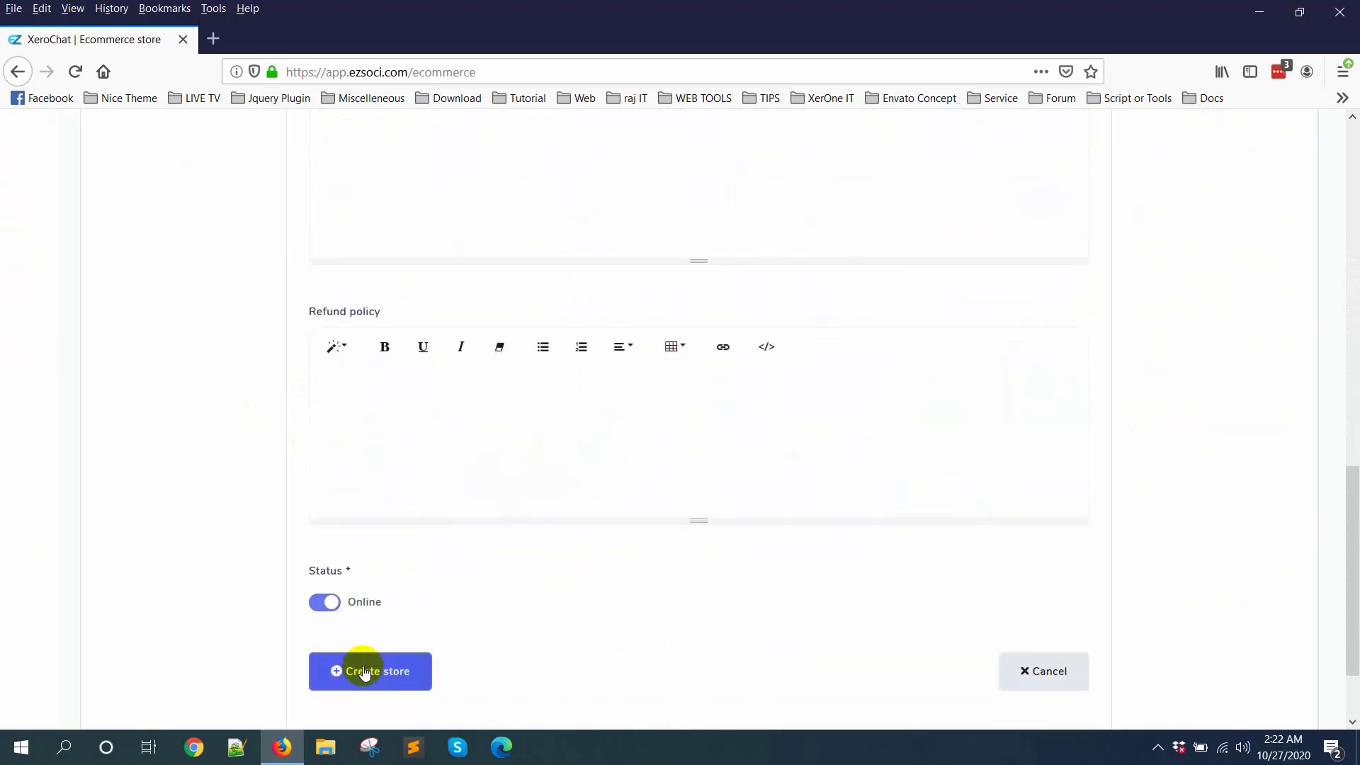
pyautogui.click(397, 681)
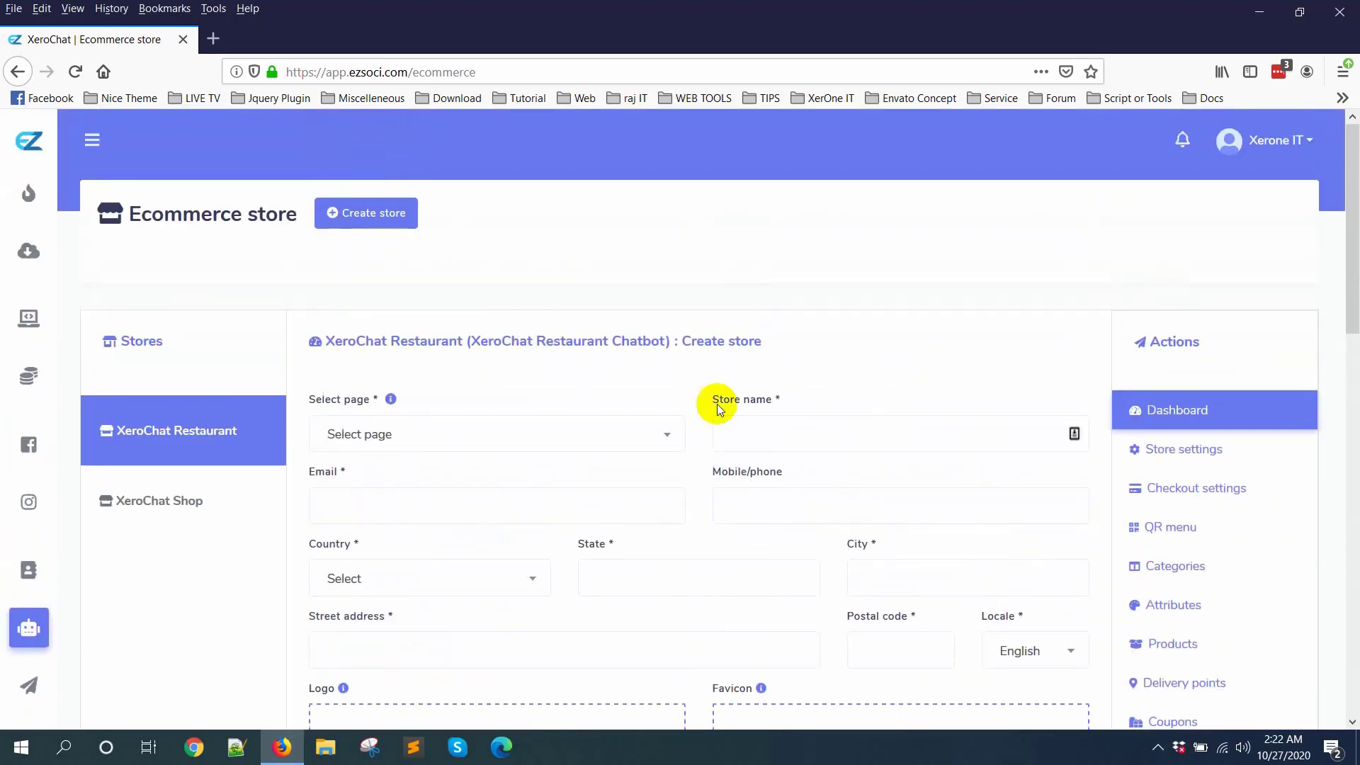
# Step: Open the XeroChat Restaurant store's dashboard and examine its order, recovered cart, checkout and earnings figures
pyautogui.click(165, 444)
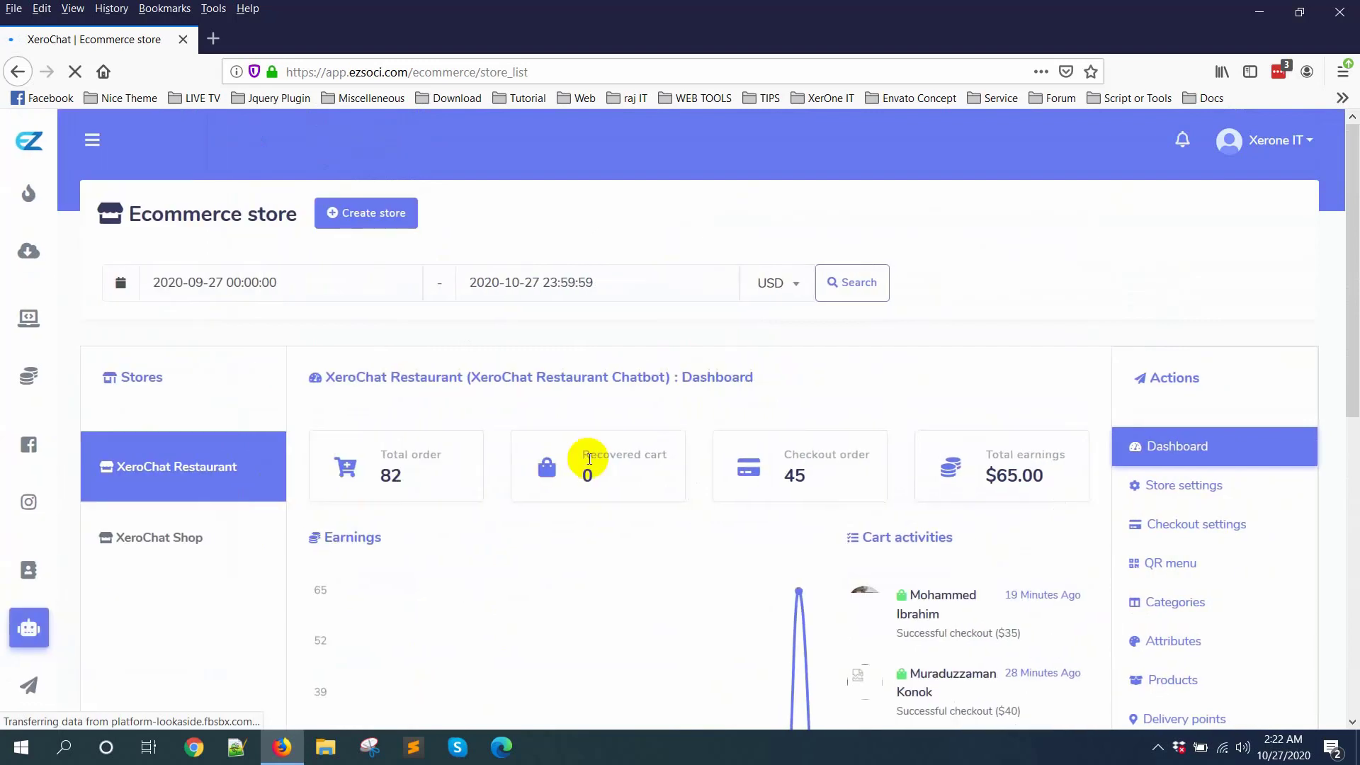
pyautogui.scroll(-1, 1269, 423)
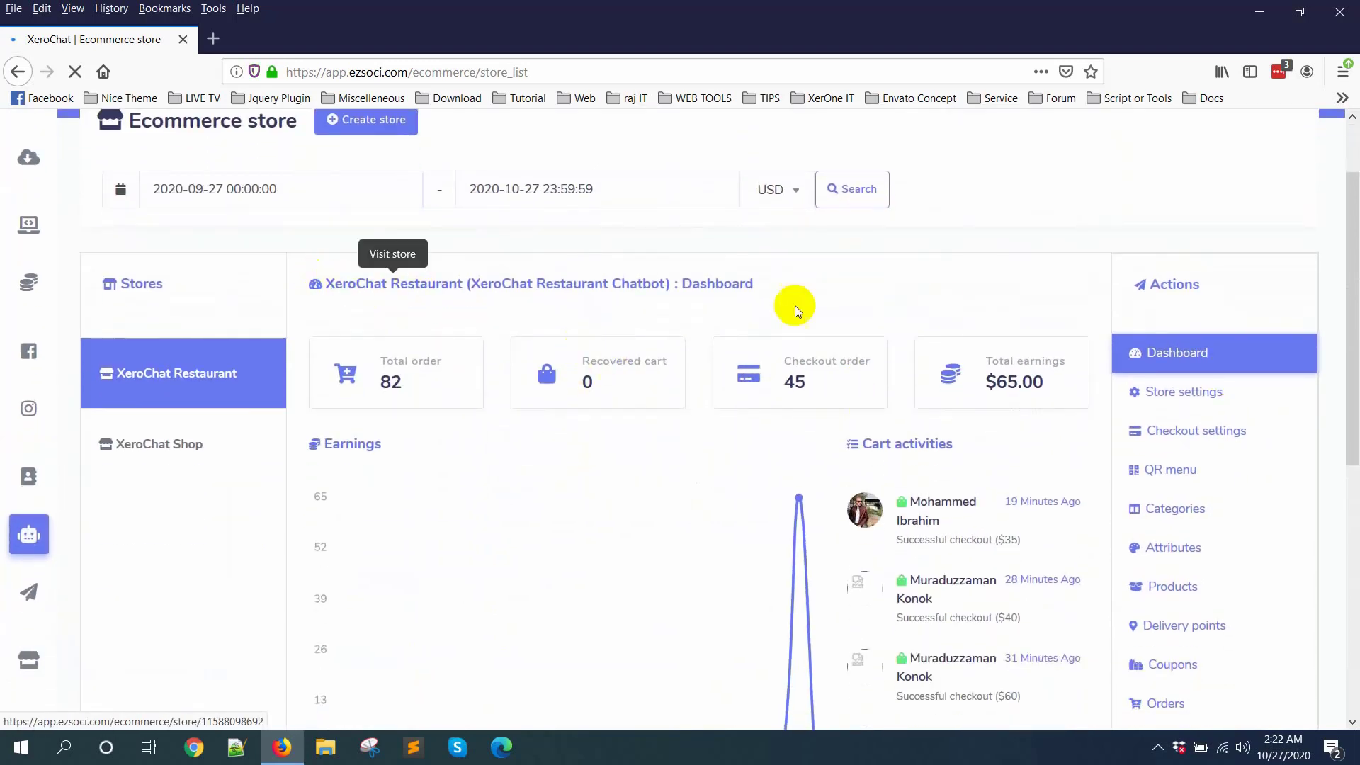
pyautogui.scroll(1, 736, 467)
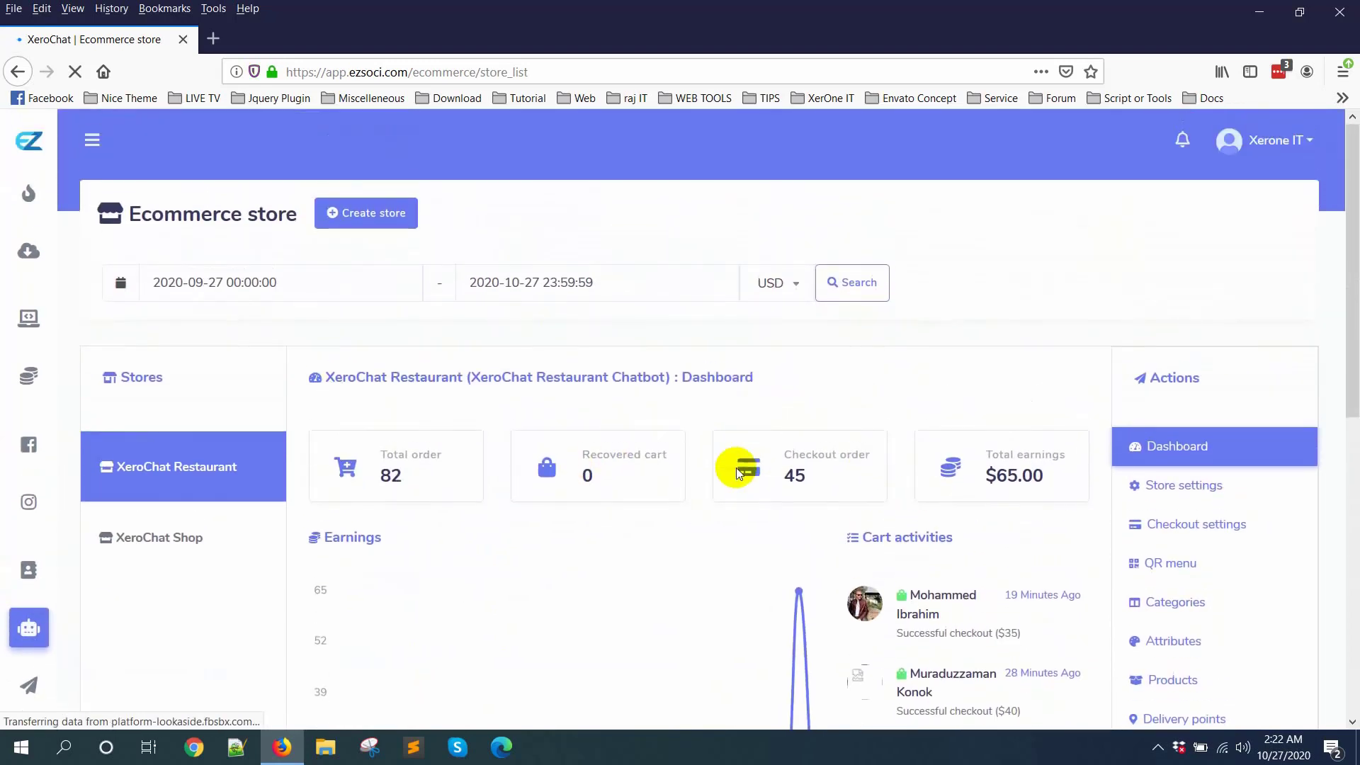
pyautogui.scroll(-1, 613, 474)
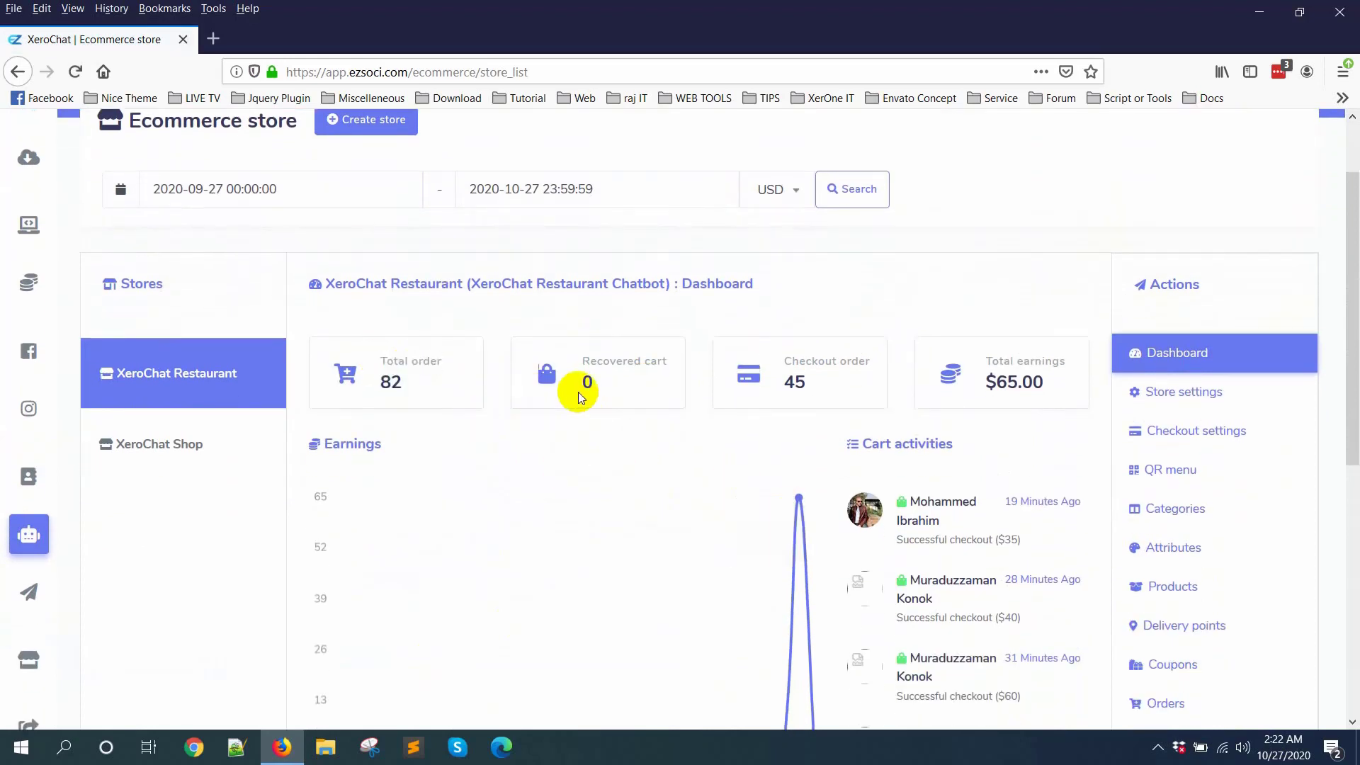
pyautogui.moveTo(582, 360); pyautogui.dragTo(675, 367)
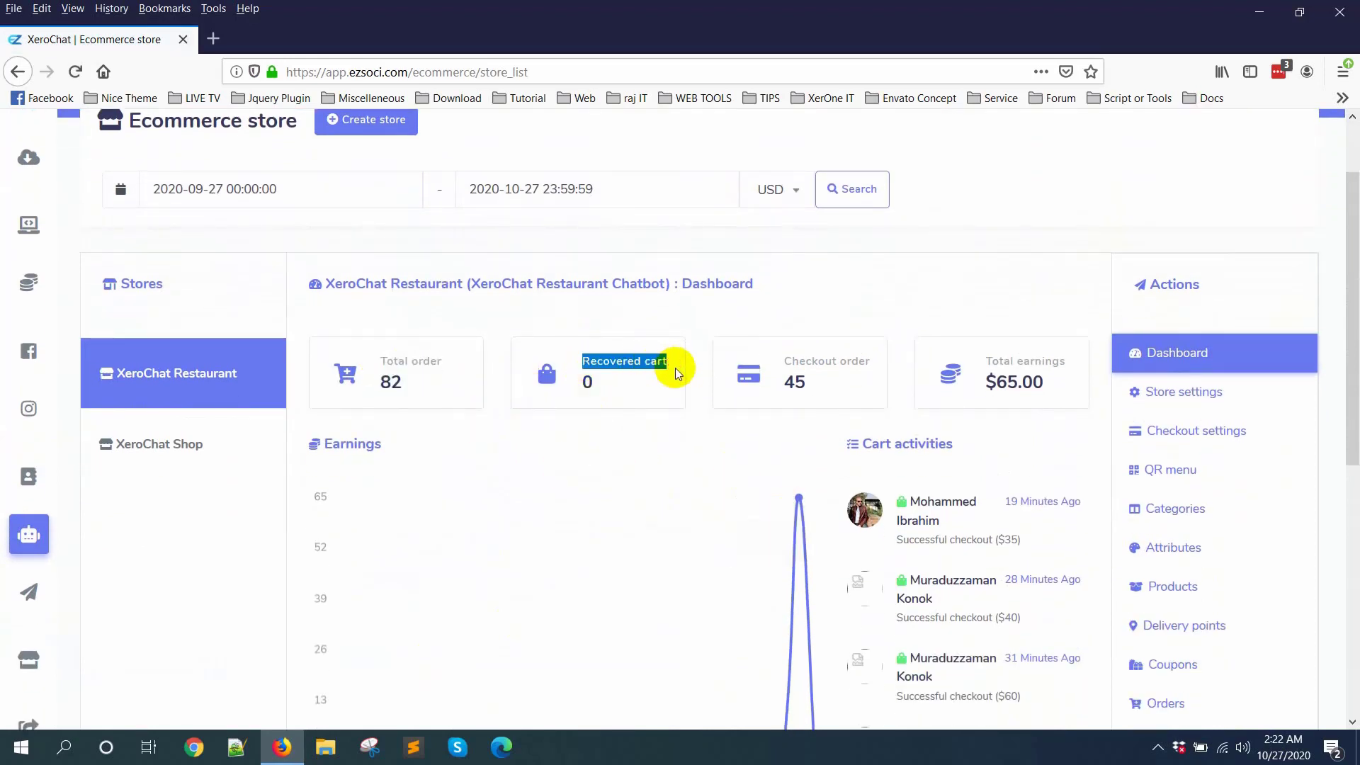
pyautogui.click(674, 382)
# Step: Examine the restaurant store's earnings chart and its list of recent cart activities
pyautogui.scroll(-1, 675, 382)
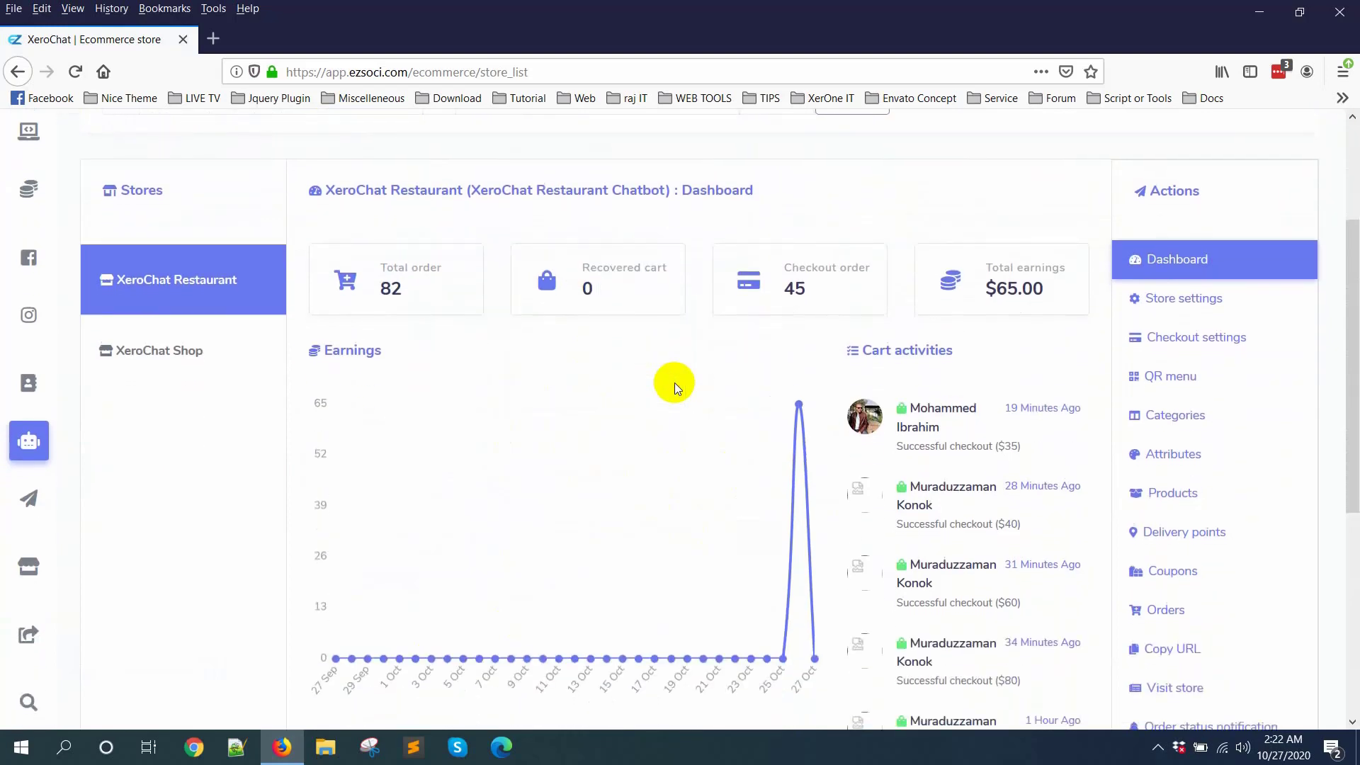
pyautogui.scroll(-2, 1083, 425)
pyautogui.scroll(-3, 1223, 510)
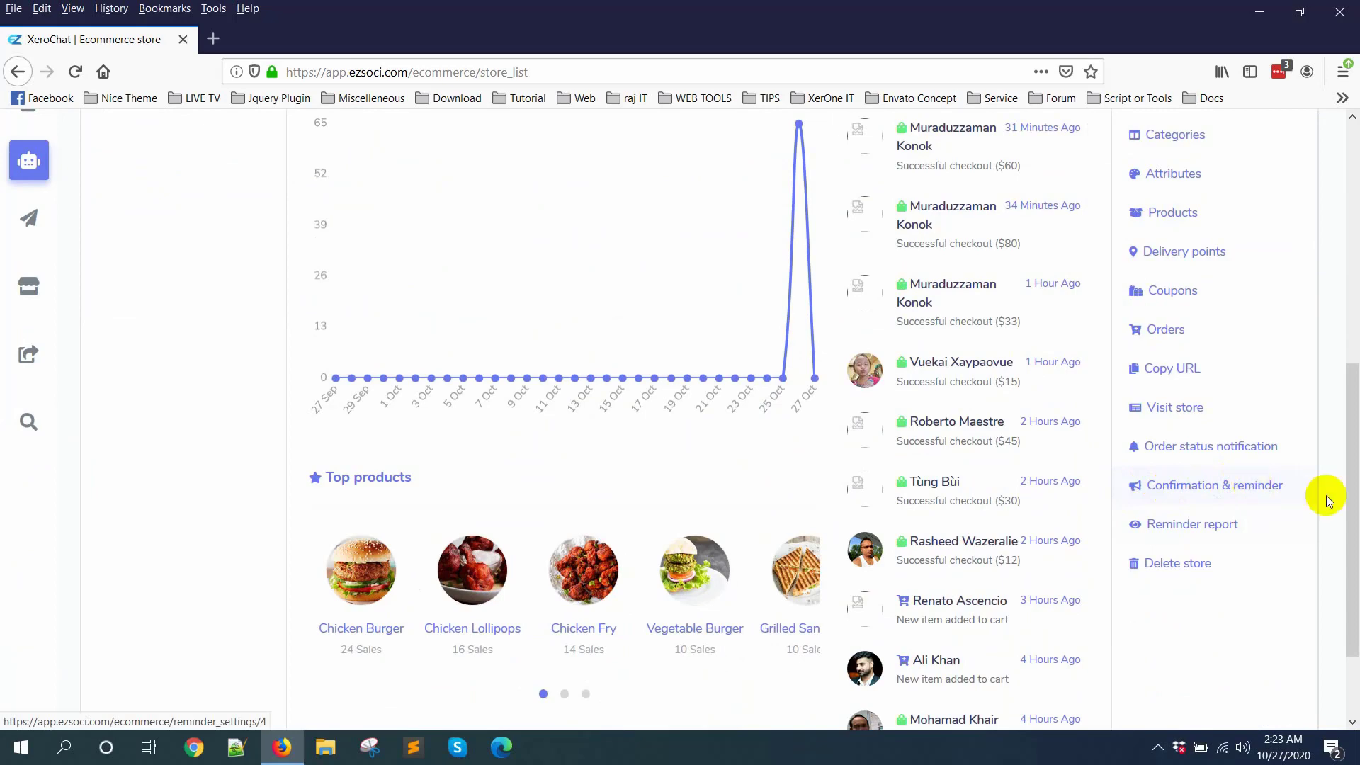
pyautogui.scroll(3, 1349, 507)
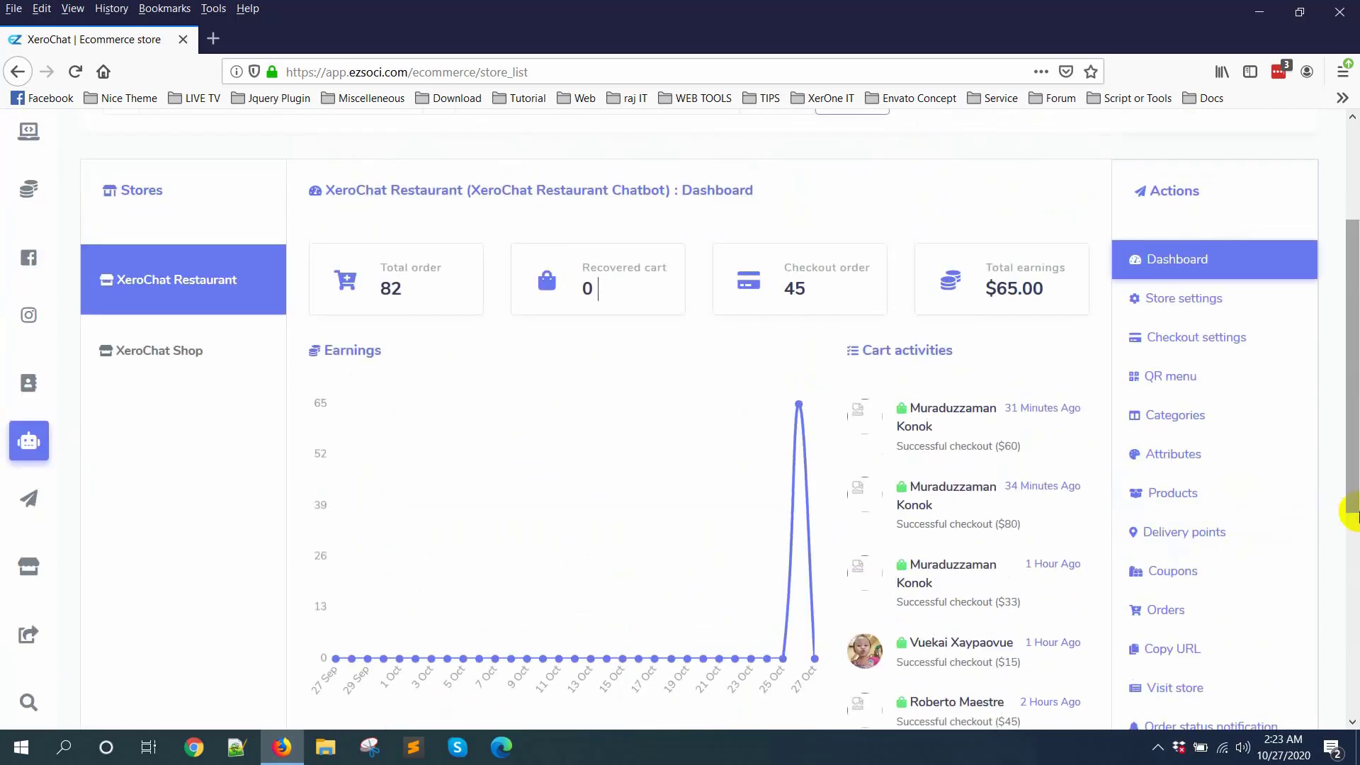
pyautogui.scroll(2, 1349, 509)
pyautogui.click(687, 462)
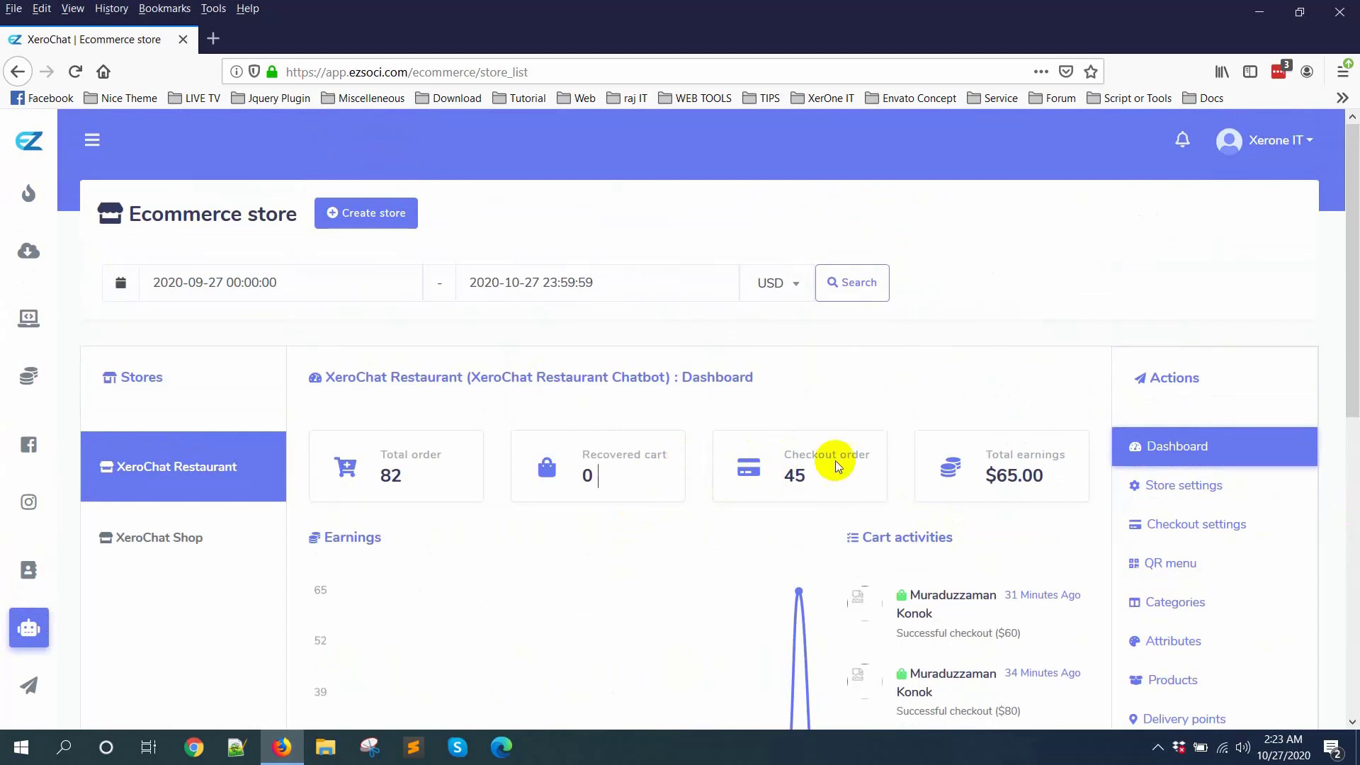
pyautogui.scroll(-1, 835, 460)
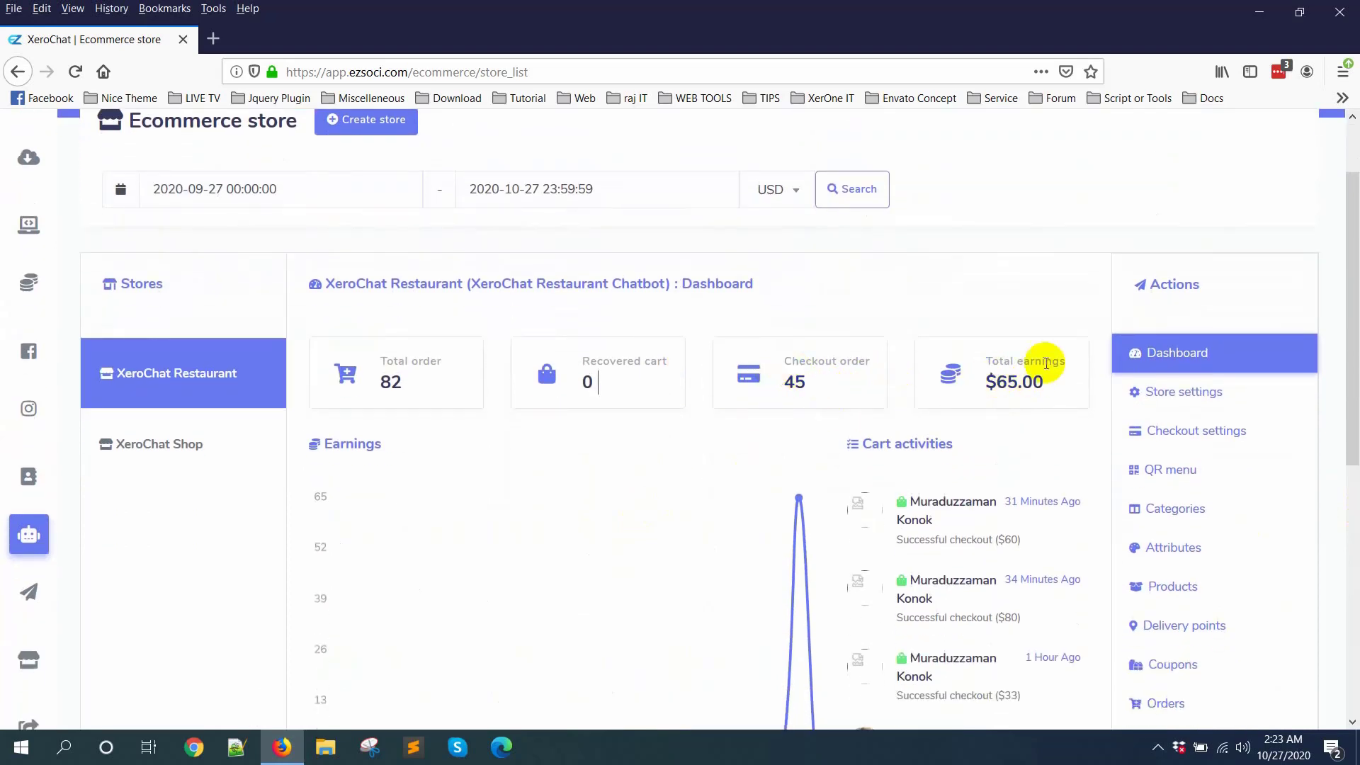
pyautogui.scroll(-2, 1048, 396)
pyautogui.scroll(-1, 956, 425)
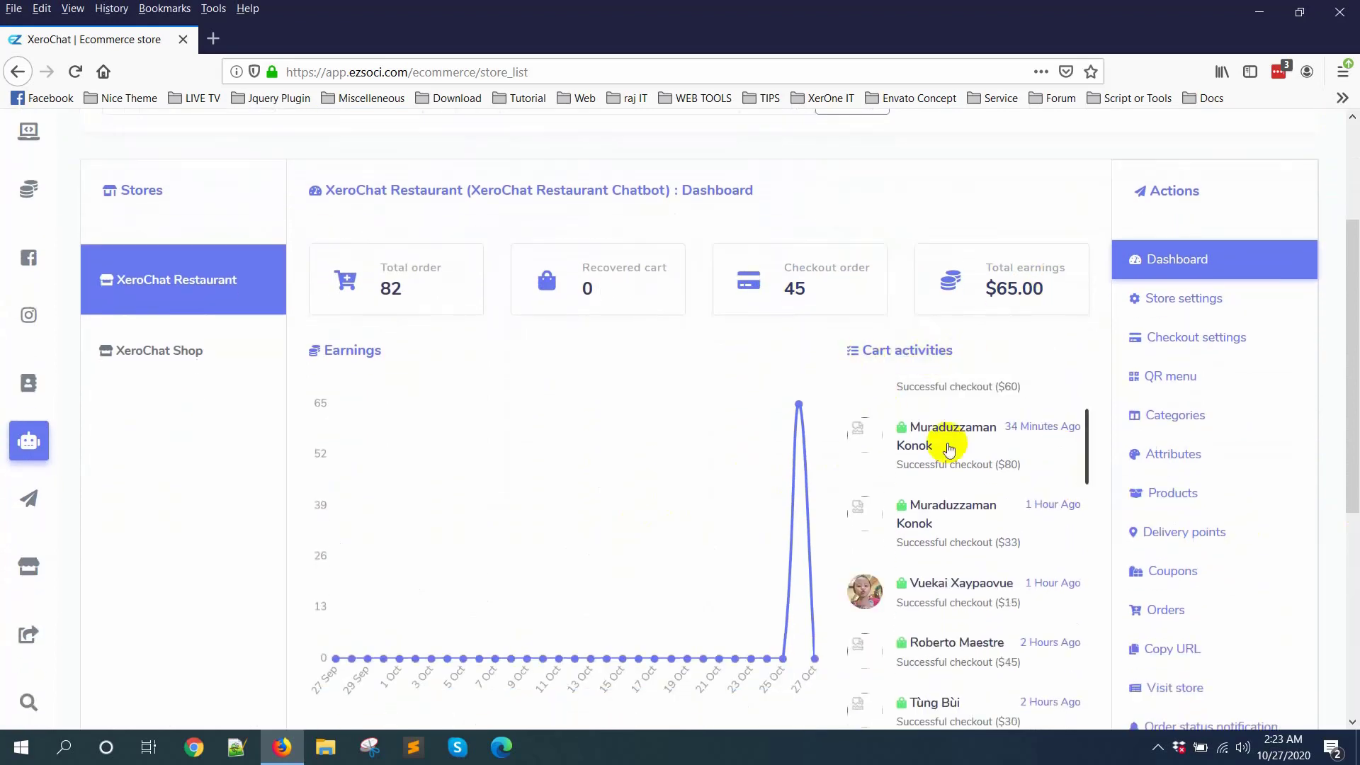
pyautogui.scroll(2, 949, 450)
pyautogui.scroll(-1, 1342, 411)
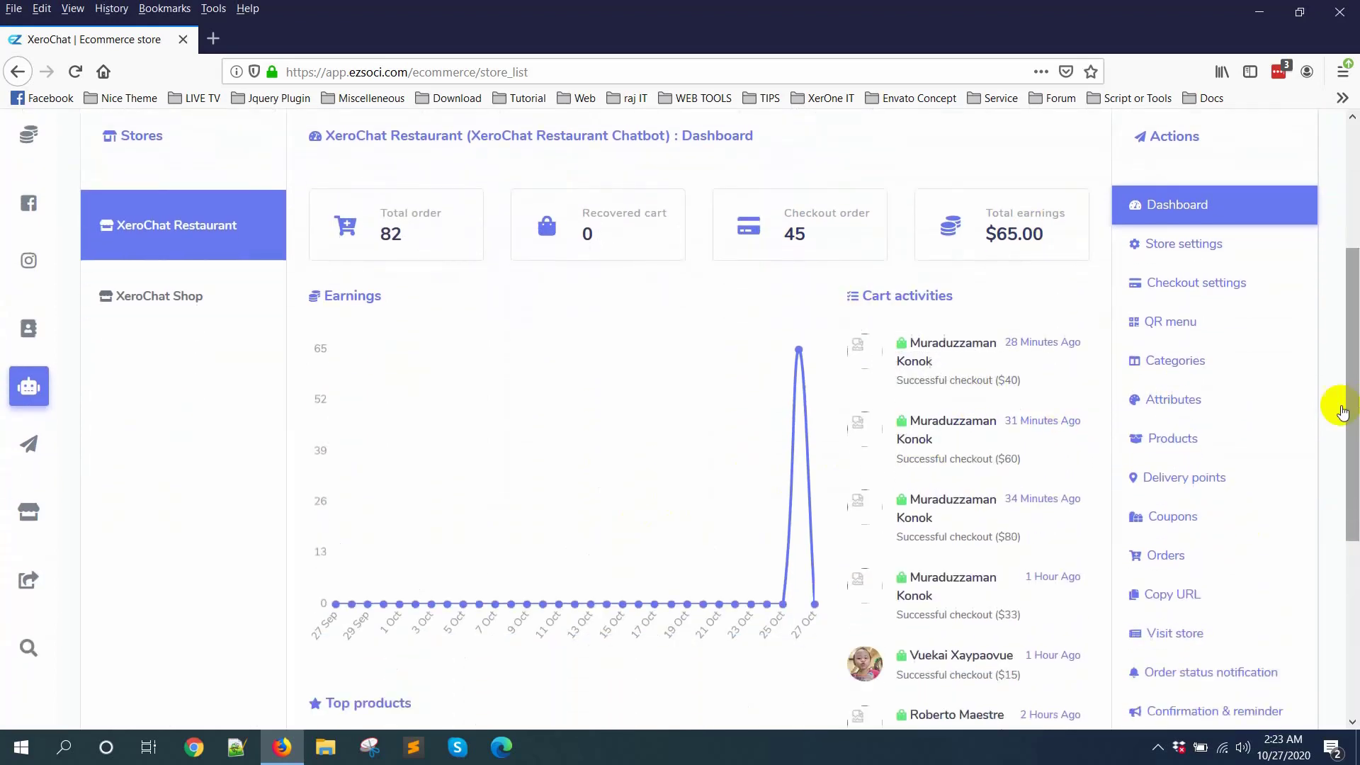
# Step: Open the $40 checkout from the cart activities, review its order details and close them
pyautogui.click(949, 325)
pyautogui.scroll(-4, 581, 397)
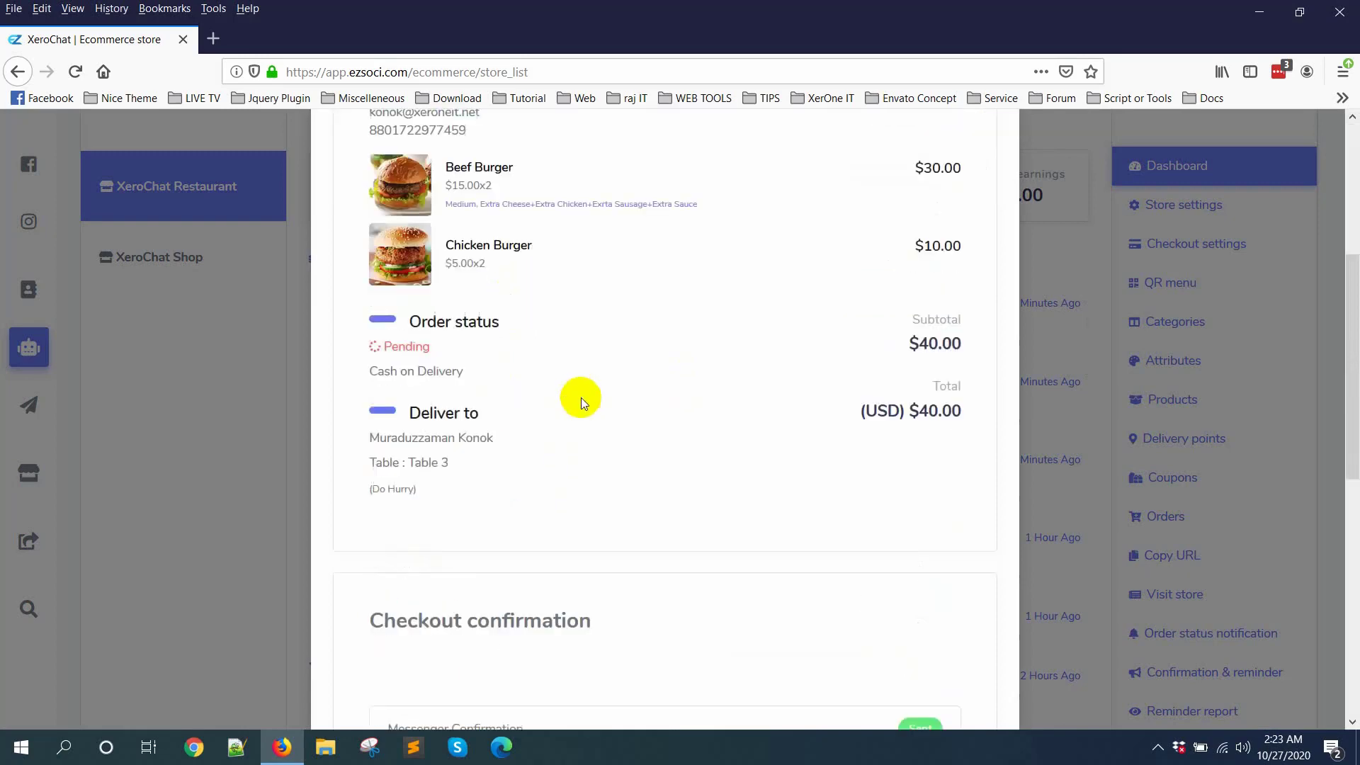
pyautogui.scroll(-8, 790, 588)
pyautogui.scroll(12, 649, 392)
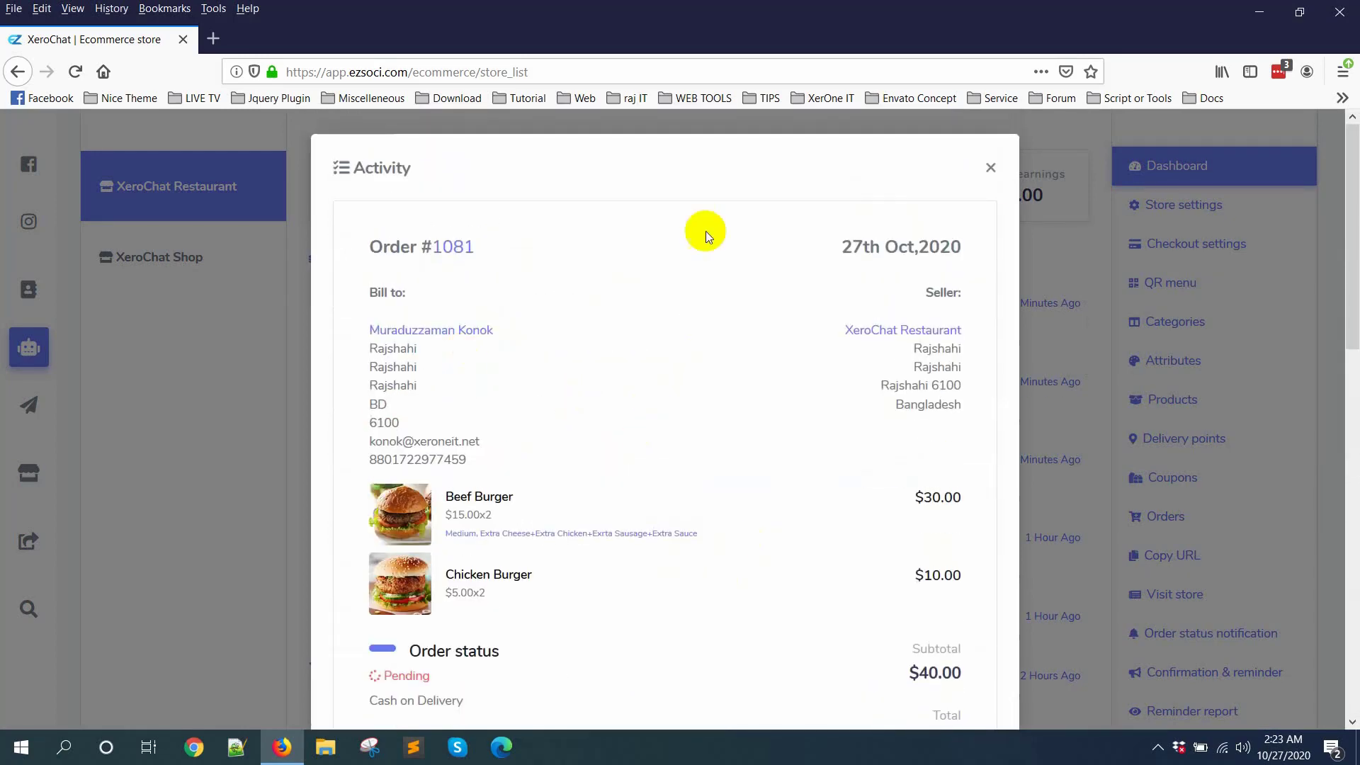
pyautogui.click(991, 168)
# Step: Browse the top products carousel on the store dashboard and return to its first page
pyautogui.scroll(-3, 871, 439)
pyautogui.scroll(-5, 801, 486)
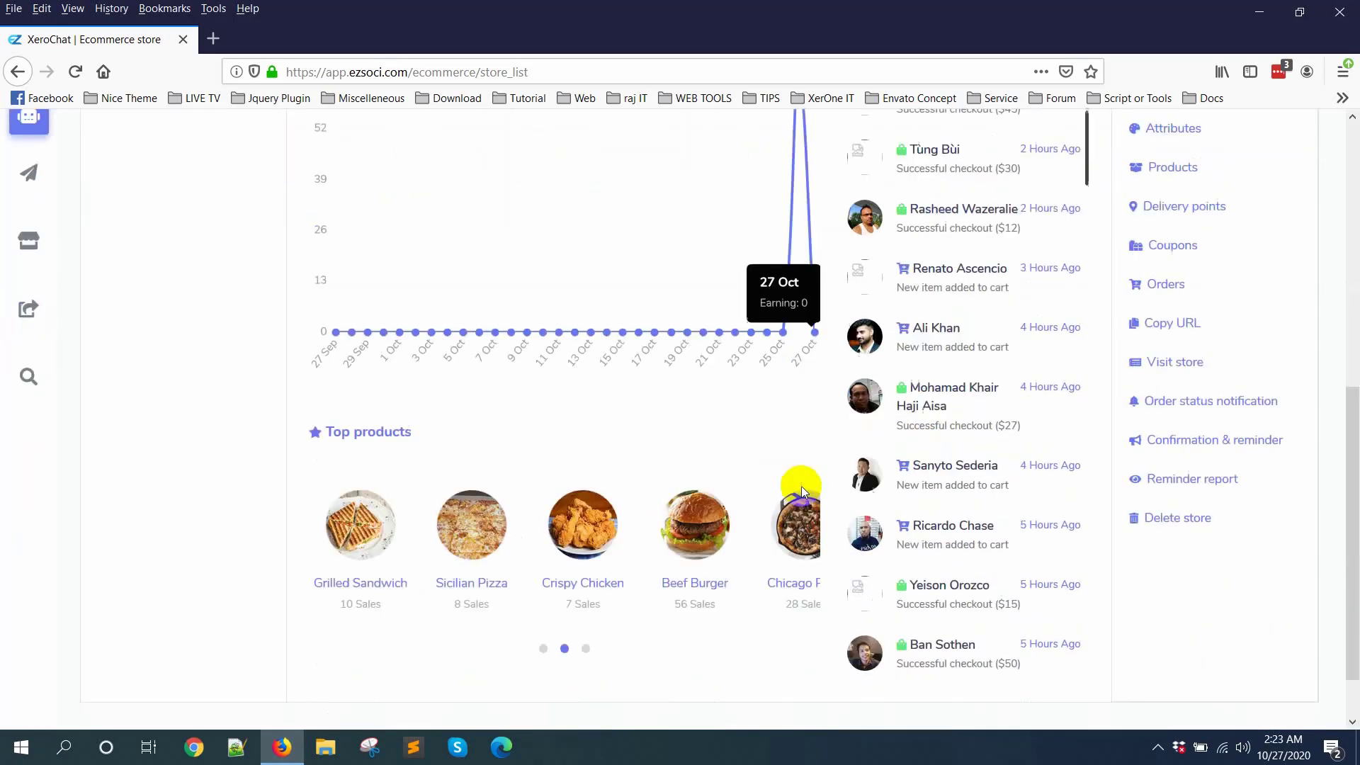
pyautogui.click(543, 580)
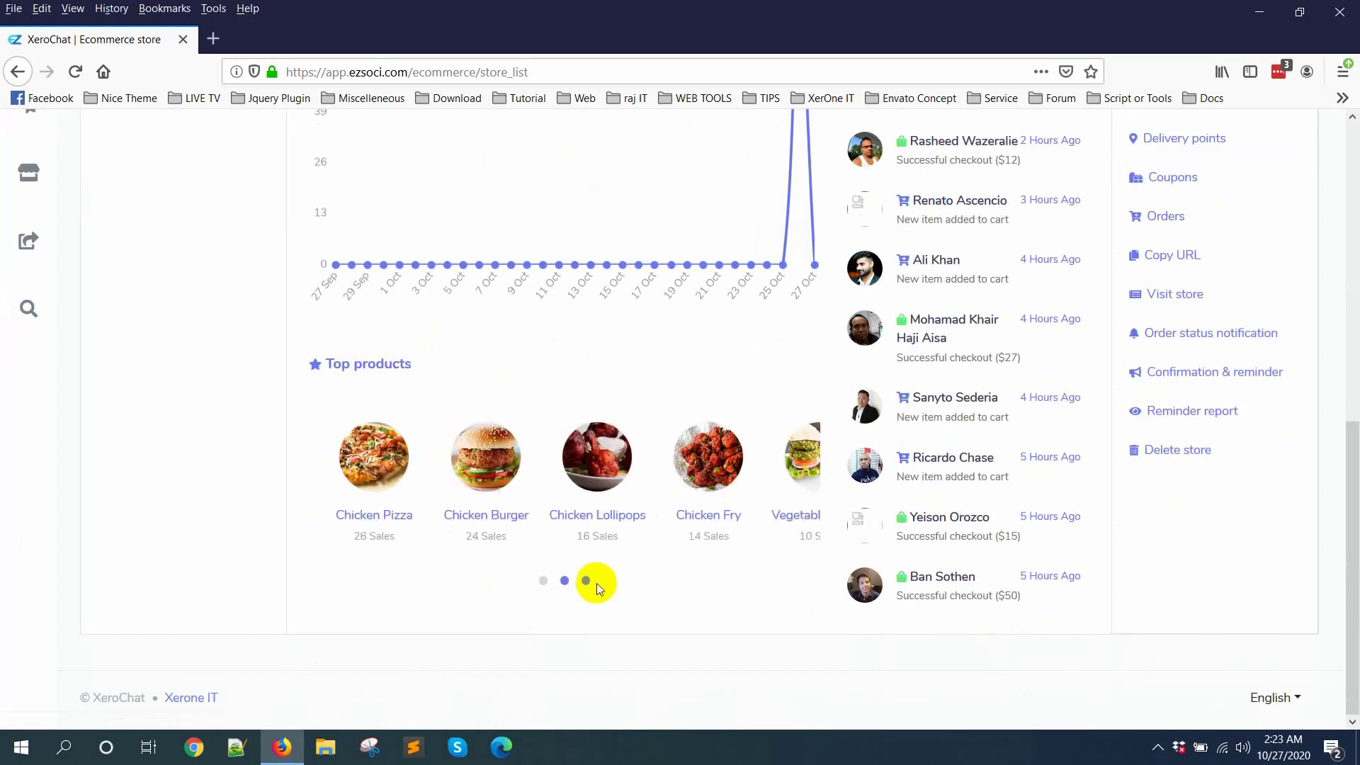
pyautogui.click(544, 584)
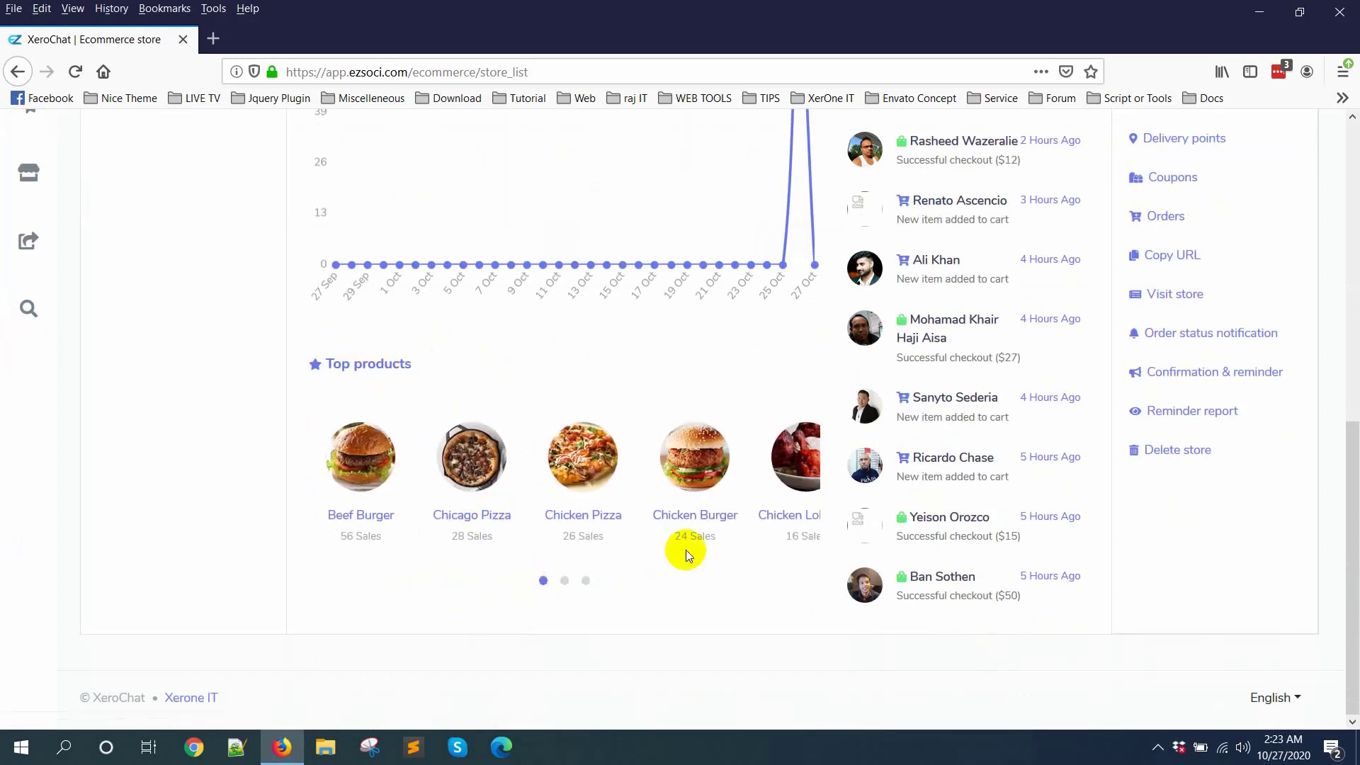
# Step: Open the restaurant's store settings and review its contact, address, branding, terms of service and refund policy fields
pyautogui.scroll(8, 765, 578)
pyautogui.click(1170, 504)
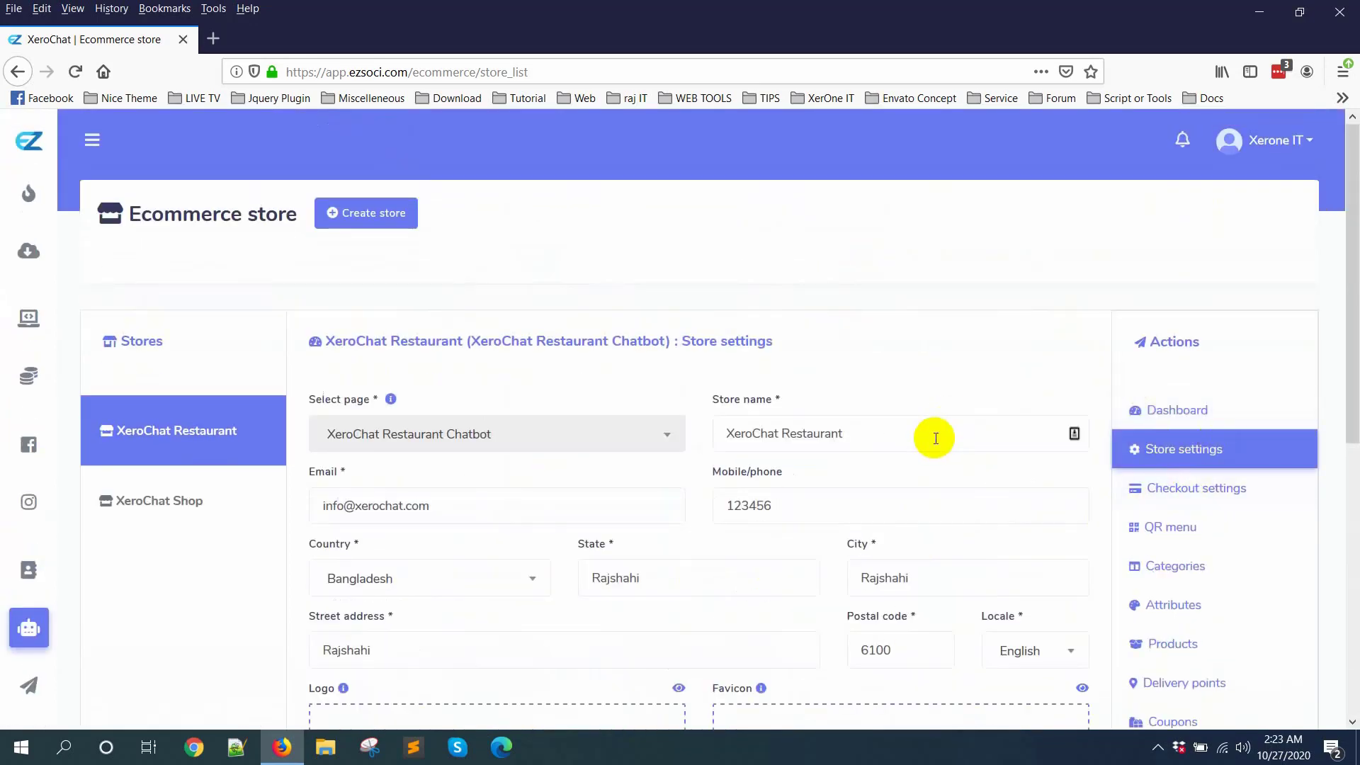
pyautogui.scroll(-2, 696, 407)
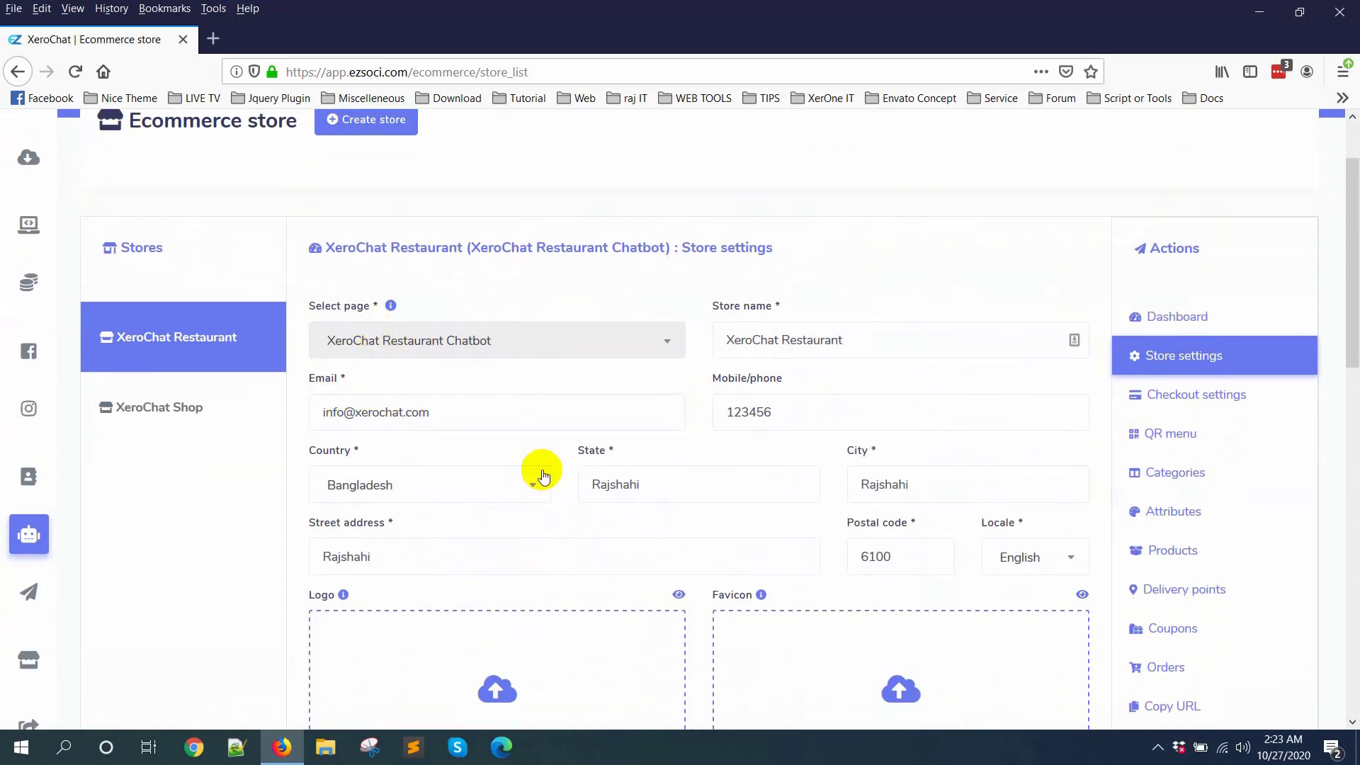
pyautogui.scroll(-15, 578, 415)
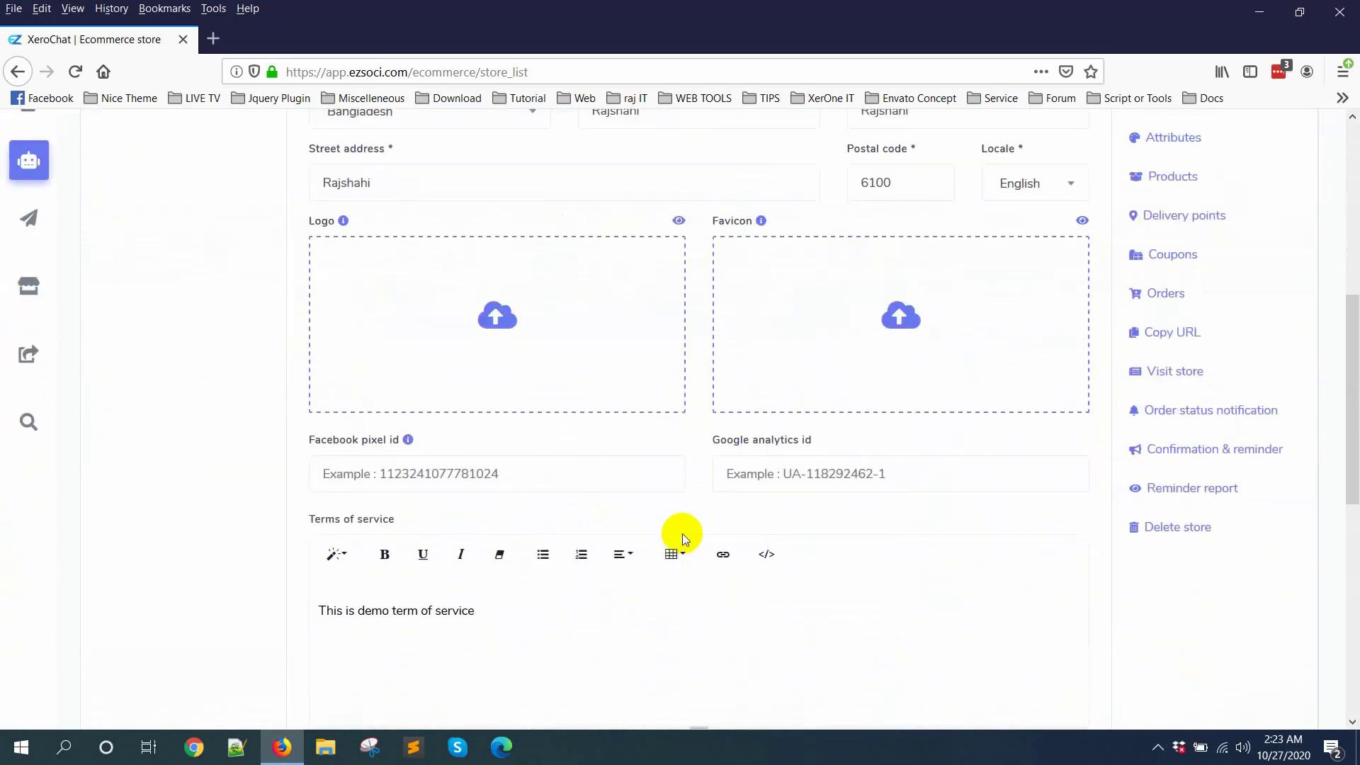
pyautogui.scroll(10, 546, 448)
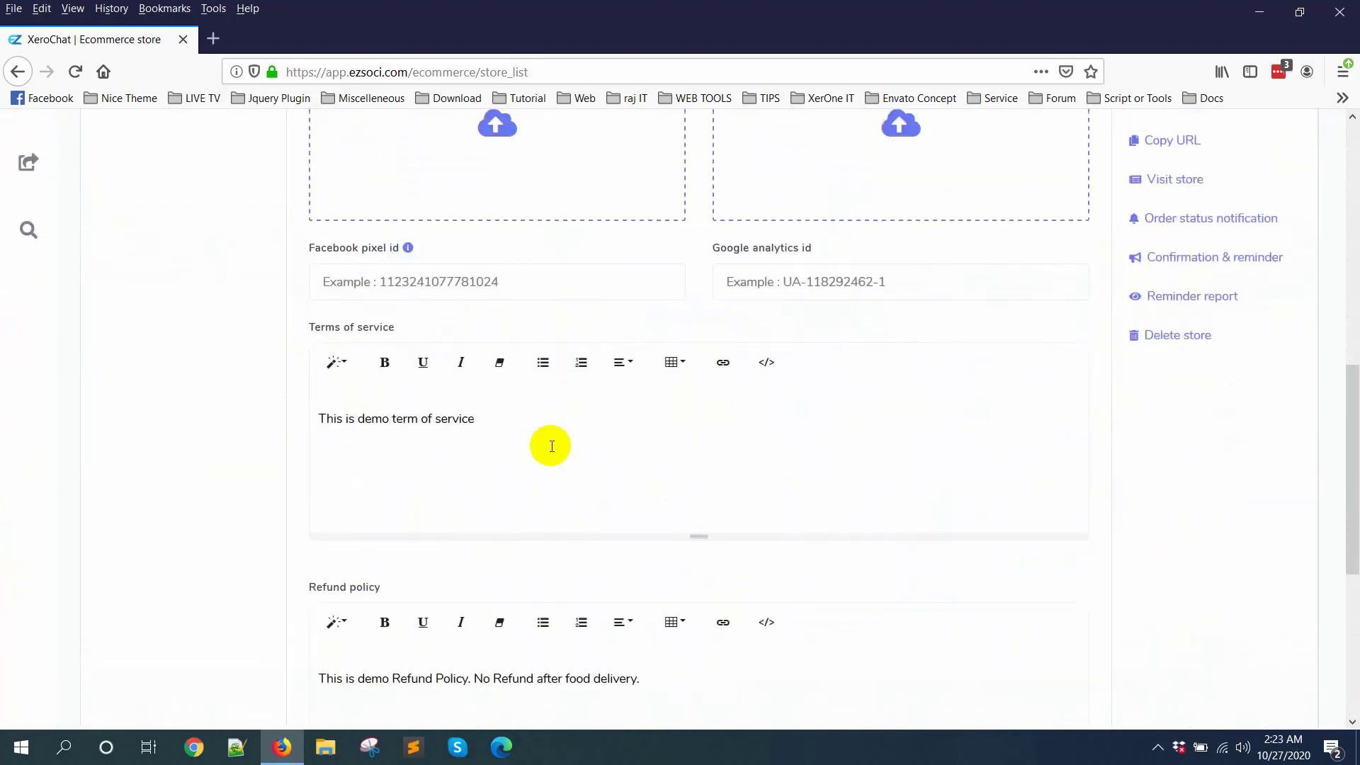
pyautogui.scroll(3, 736, 445)
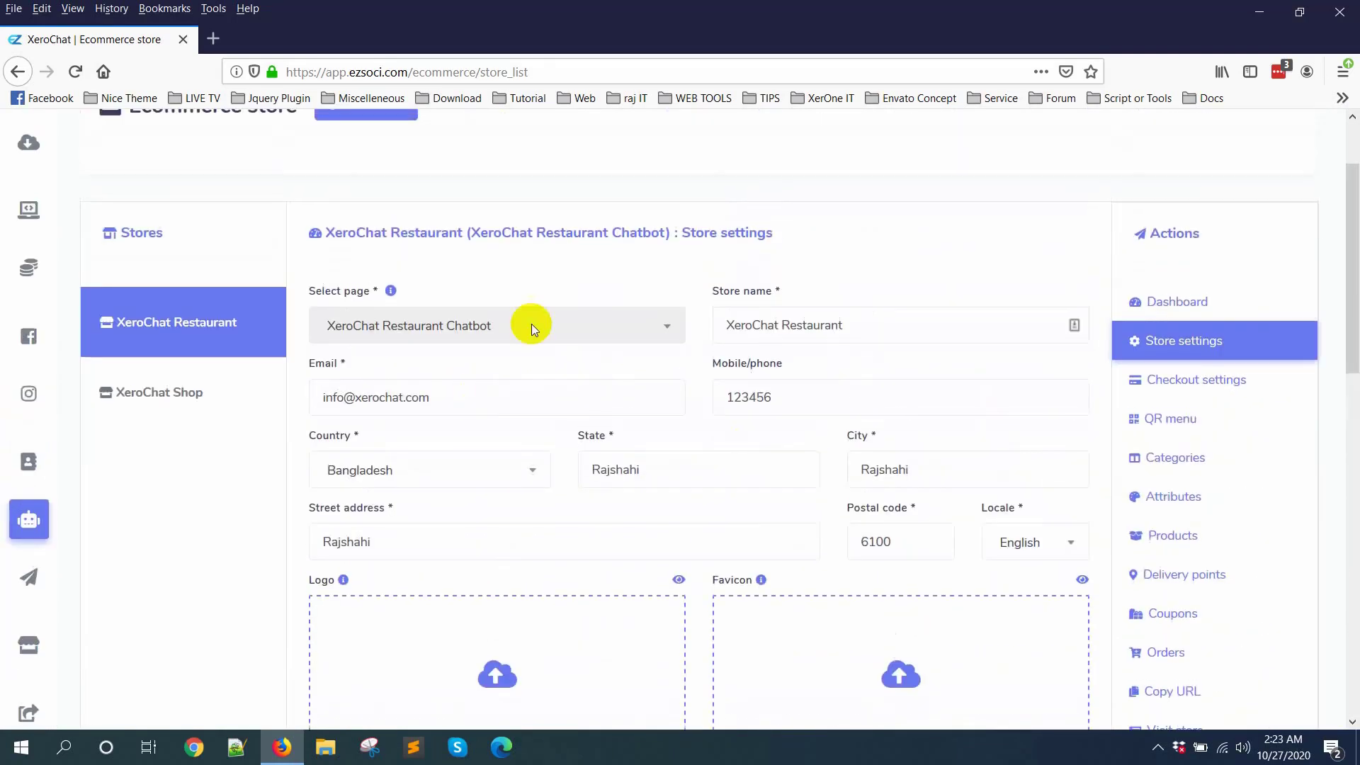
# Step: Open the restaurant's checkout settings and review the payment gateway fields and manual payment instructions
pyautogui.click(1221, 381)
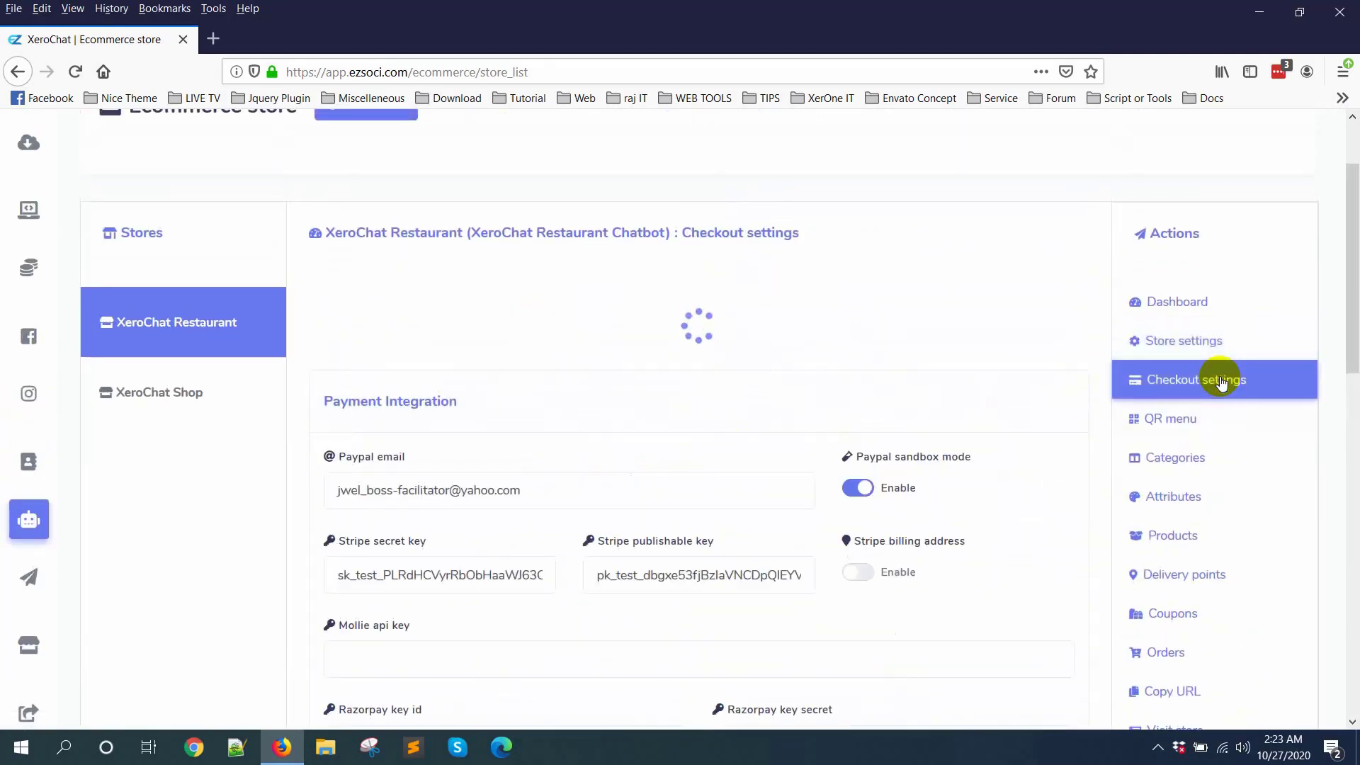
pyautogui.scroll(-2, 586, 404)
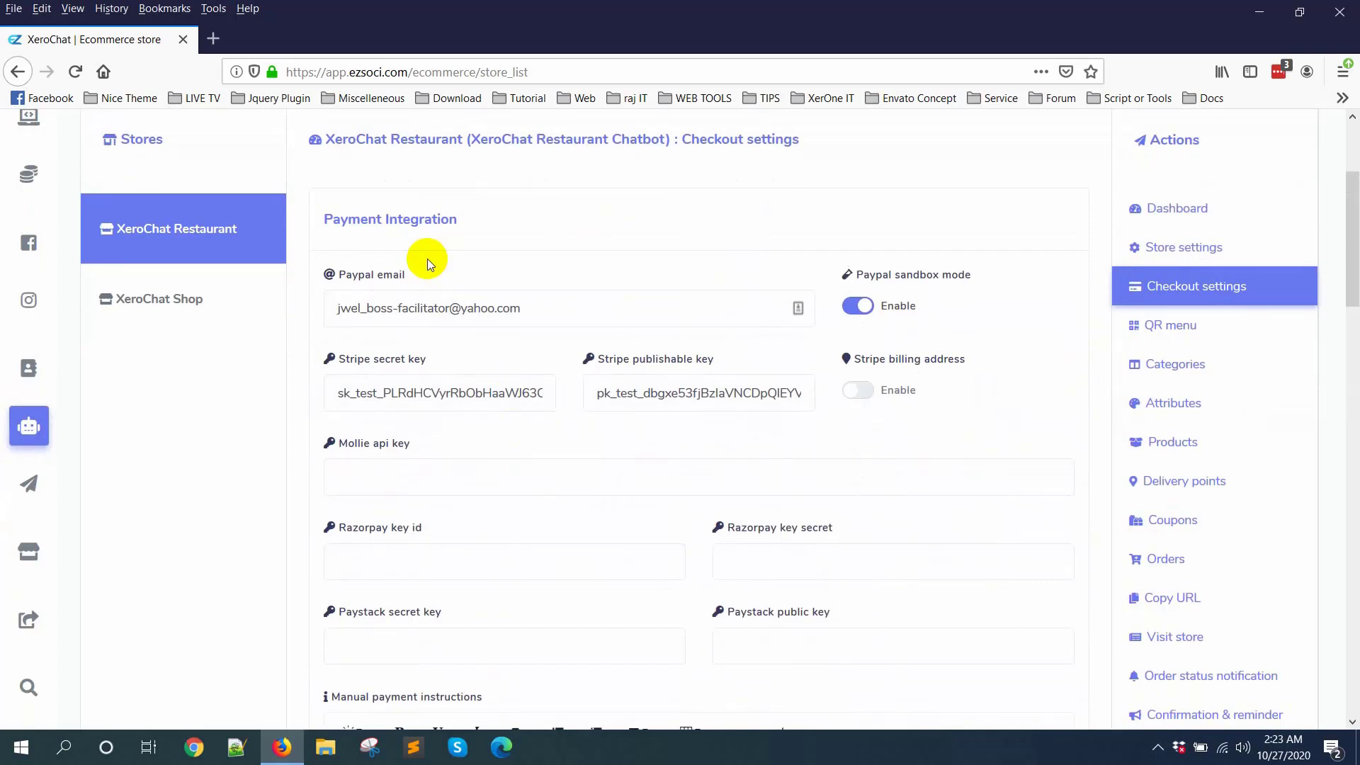
pyautogui.scroll(-2, 439, 298)
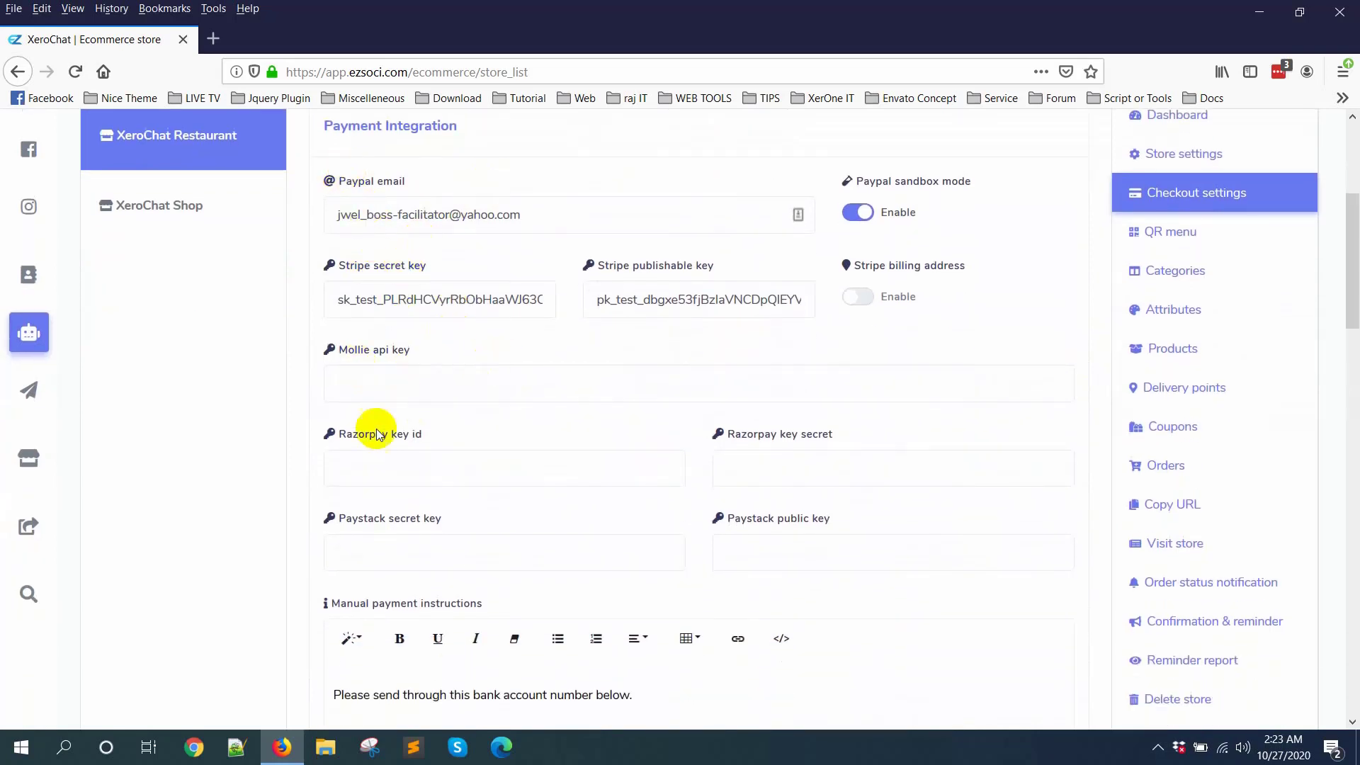
pyautogui.scroll(-4, 508, 444)
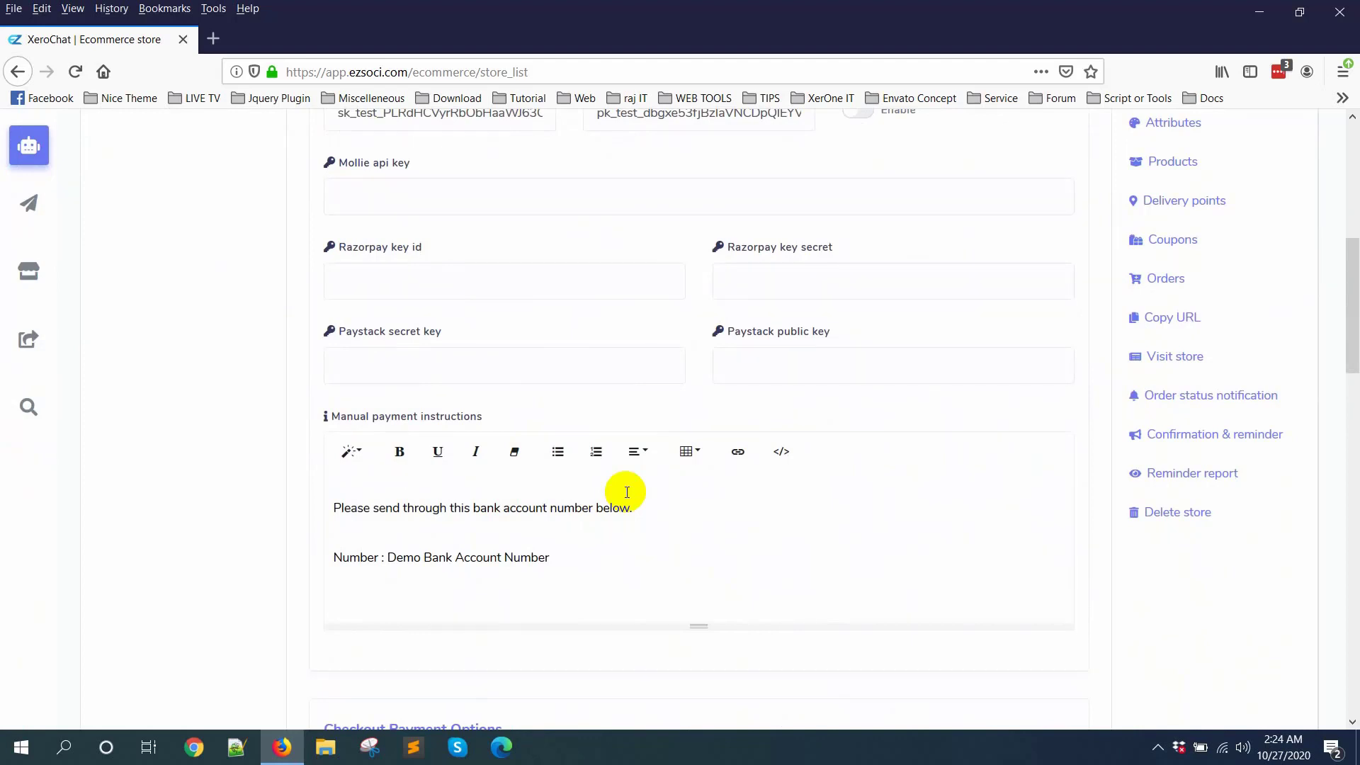
pyautogui.scroll(6, 595, 482)
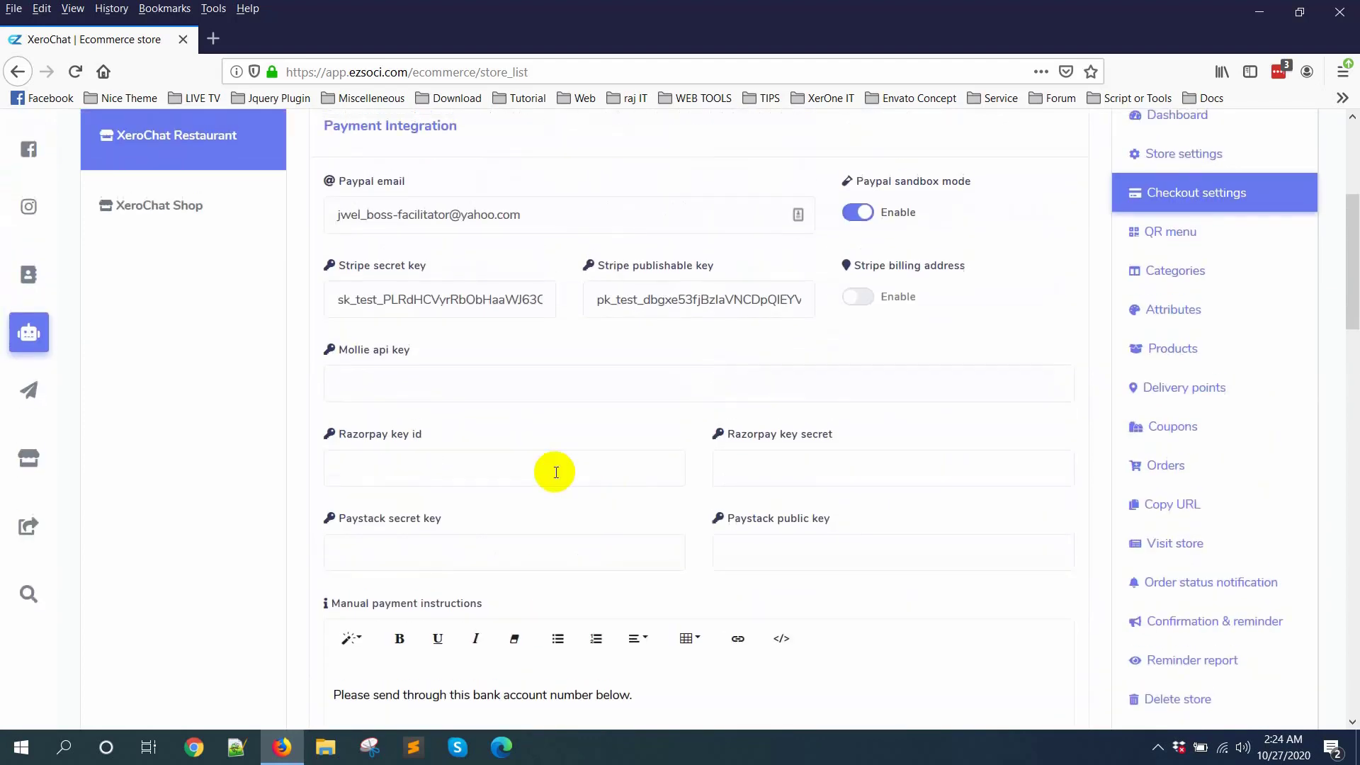
pyautogui.scroll(-9, 839, 436)
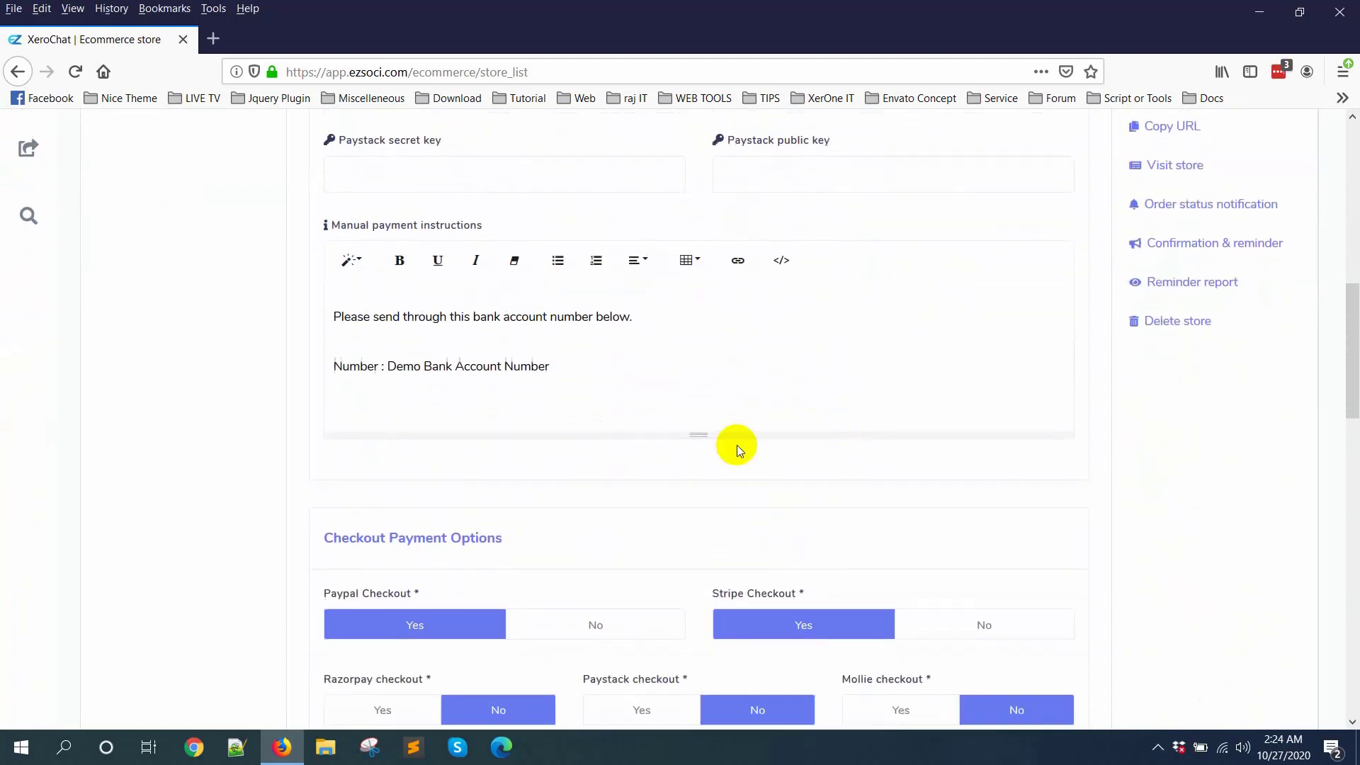
# Step: Review the checkout payment options for PayPal, Stripe, Razorpay, Paystack, Mollie, manual payment and cash on delivery
pyautogui.moveTo(323, 354); pyautogui.dragTo(514, 356)
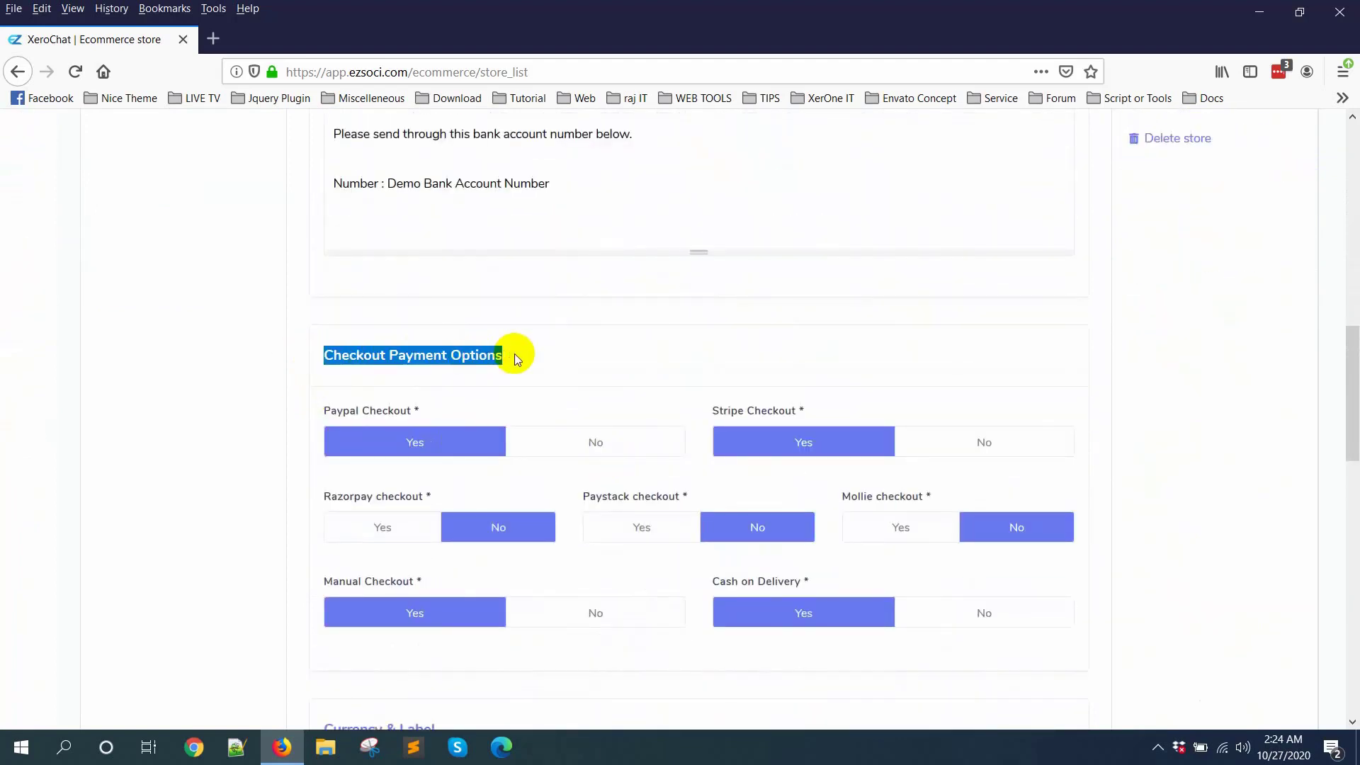
pyautogui.scroll(-2, 630, 507)
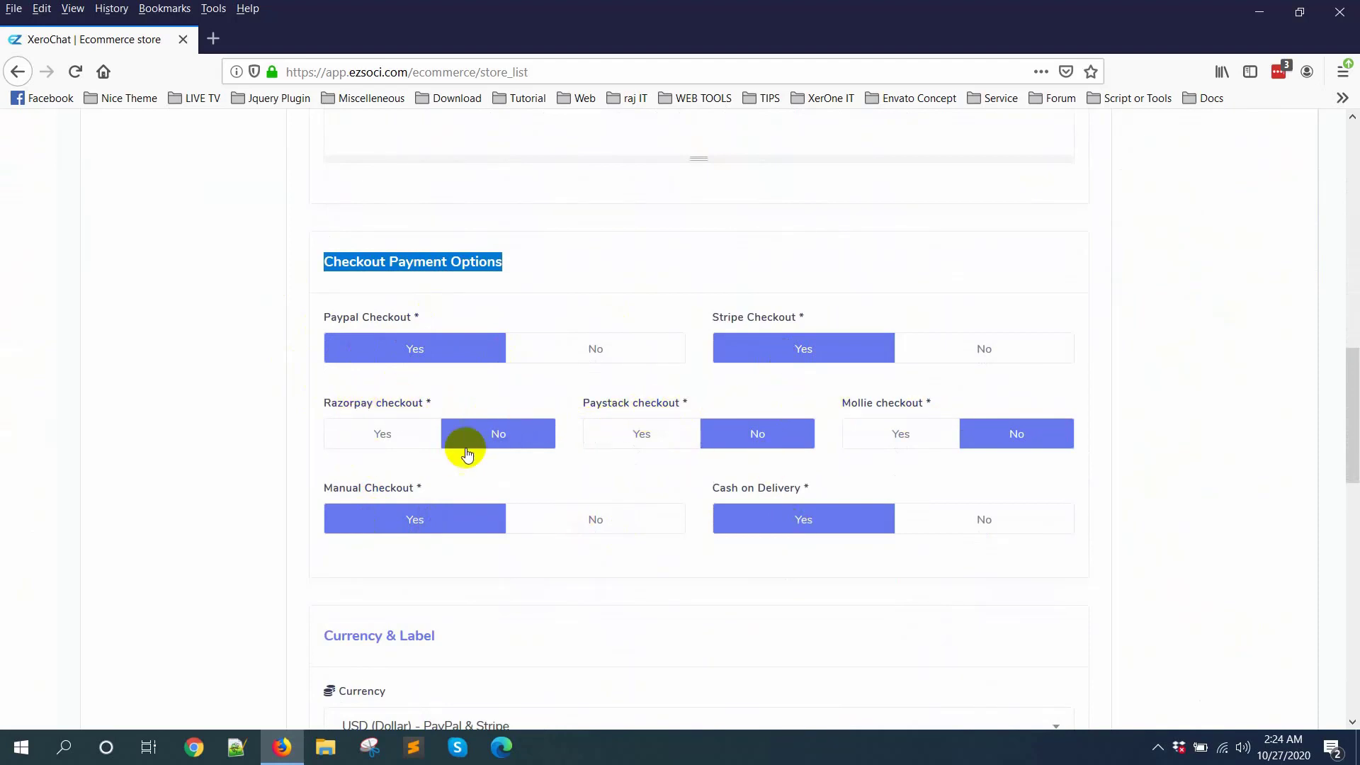
pyautogui.scroll(-3, 991, 436)
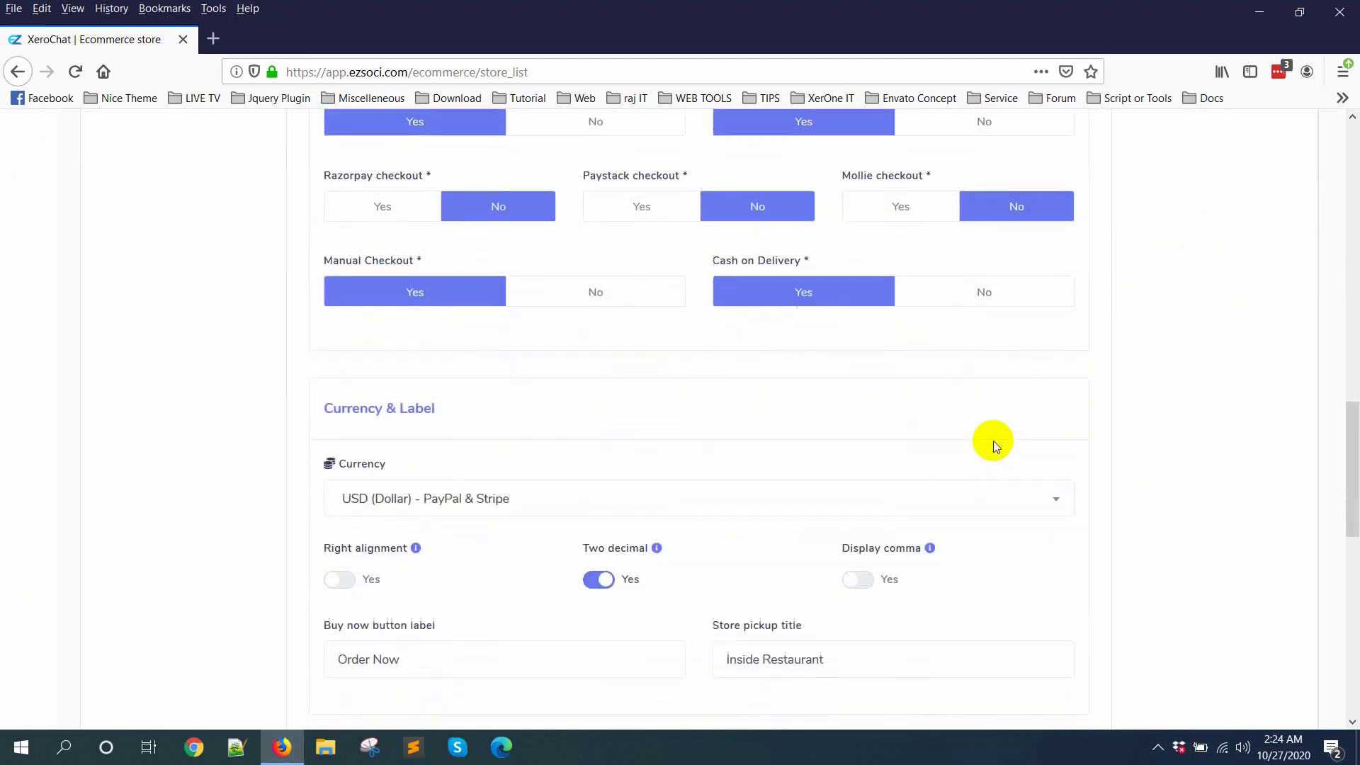
# Step: Browse the list of available store currencies and close it without choosing another one
pyautogui.scroll(-2, 493, 360)
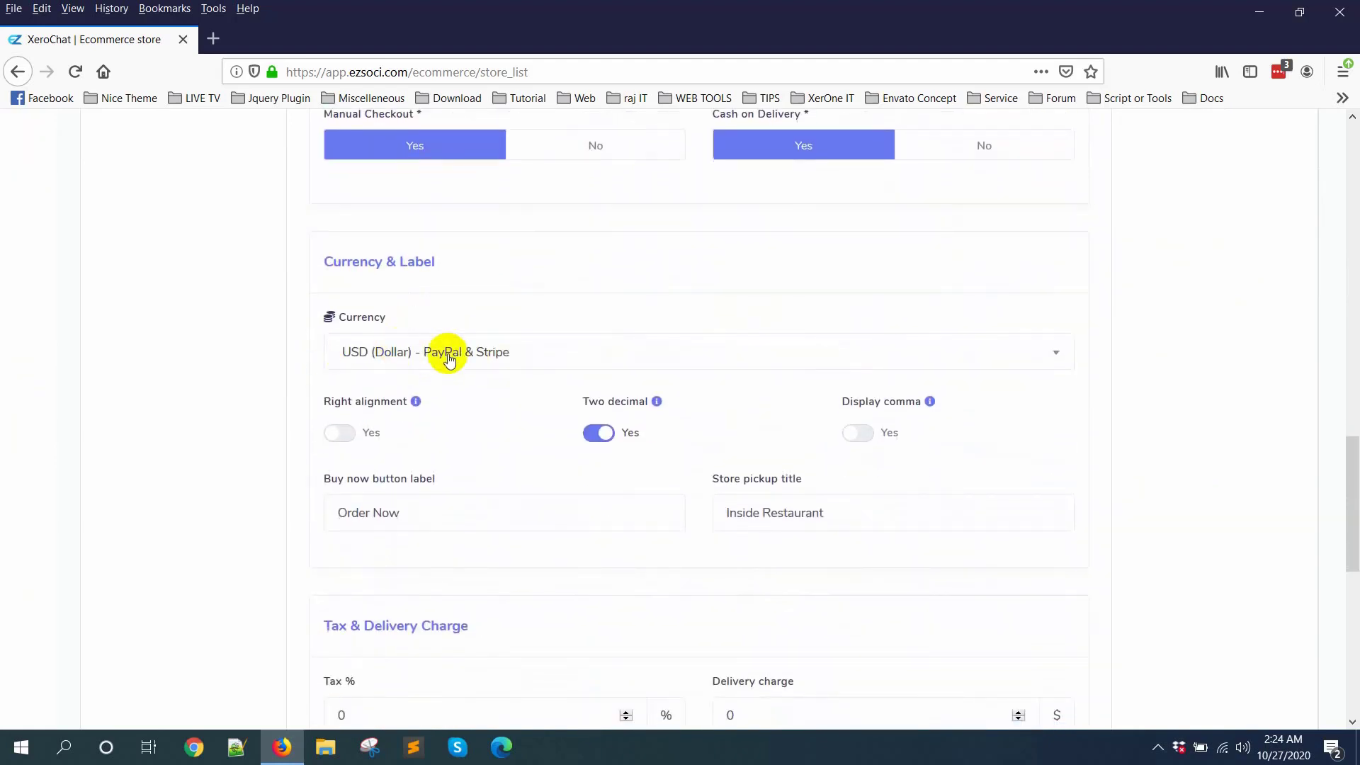
pyautogui.click(525, 358)
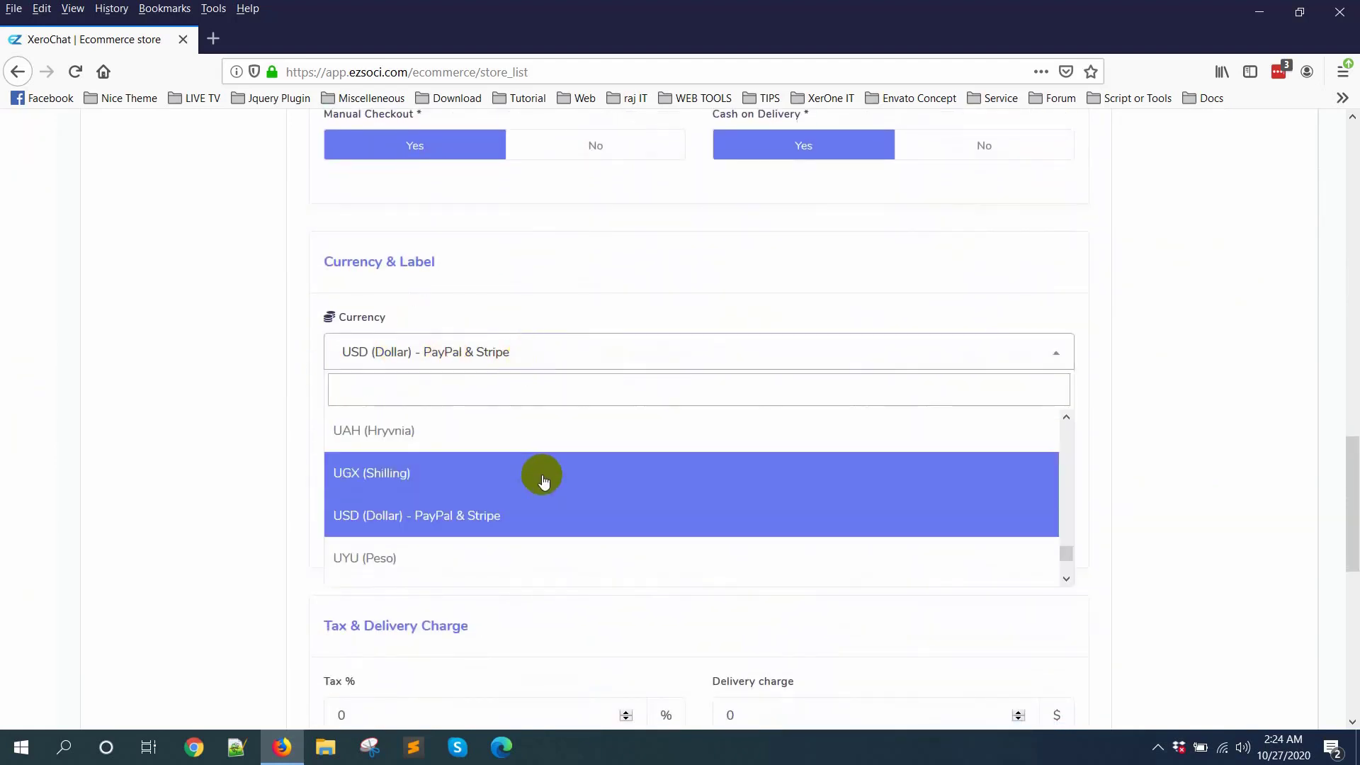
pyautogui.scroll(10, 544, 482)
pyautogui.scroll(-3, 543, 482)
pyautogui.scroll(20, 543, 481)
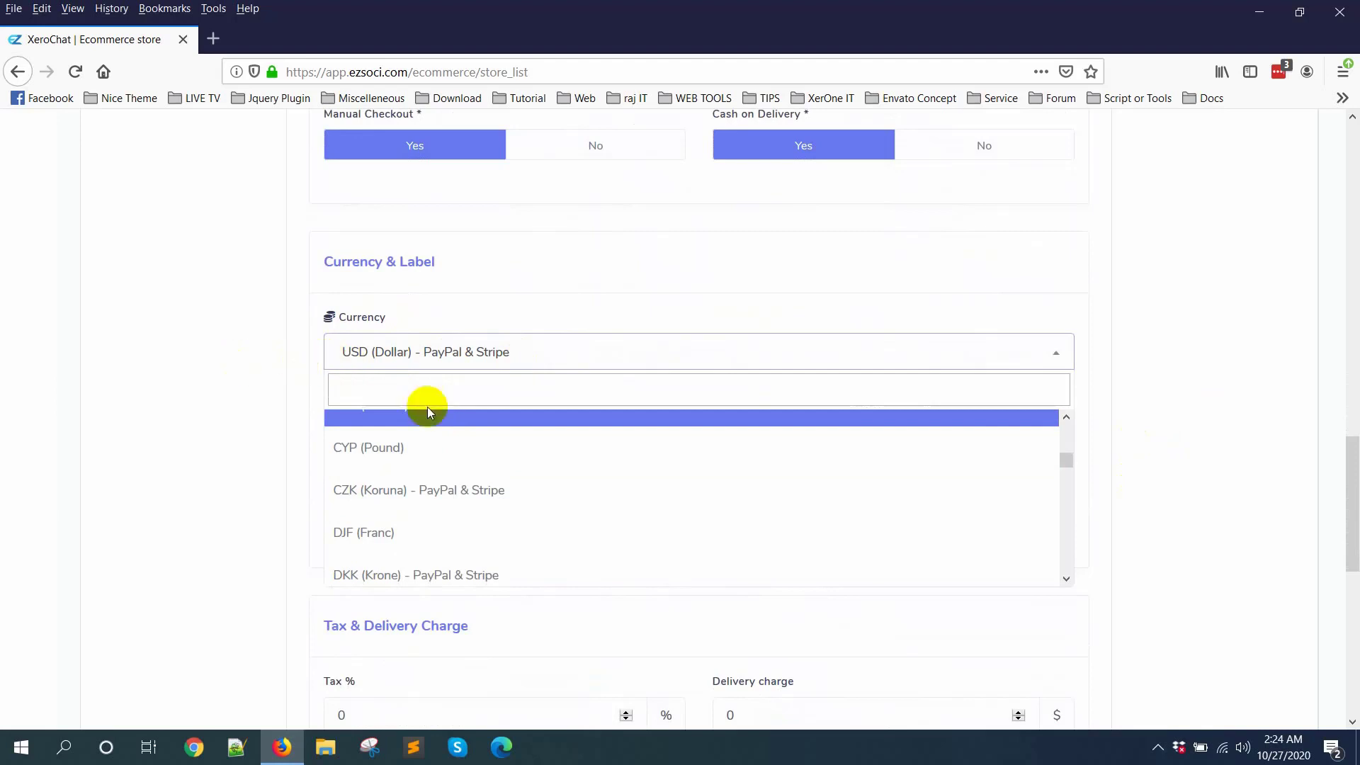
pyautogui.scroll(-3, 1138, 455)
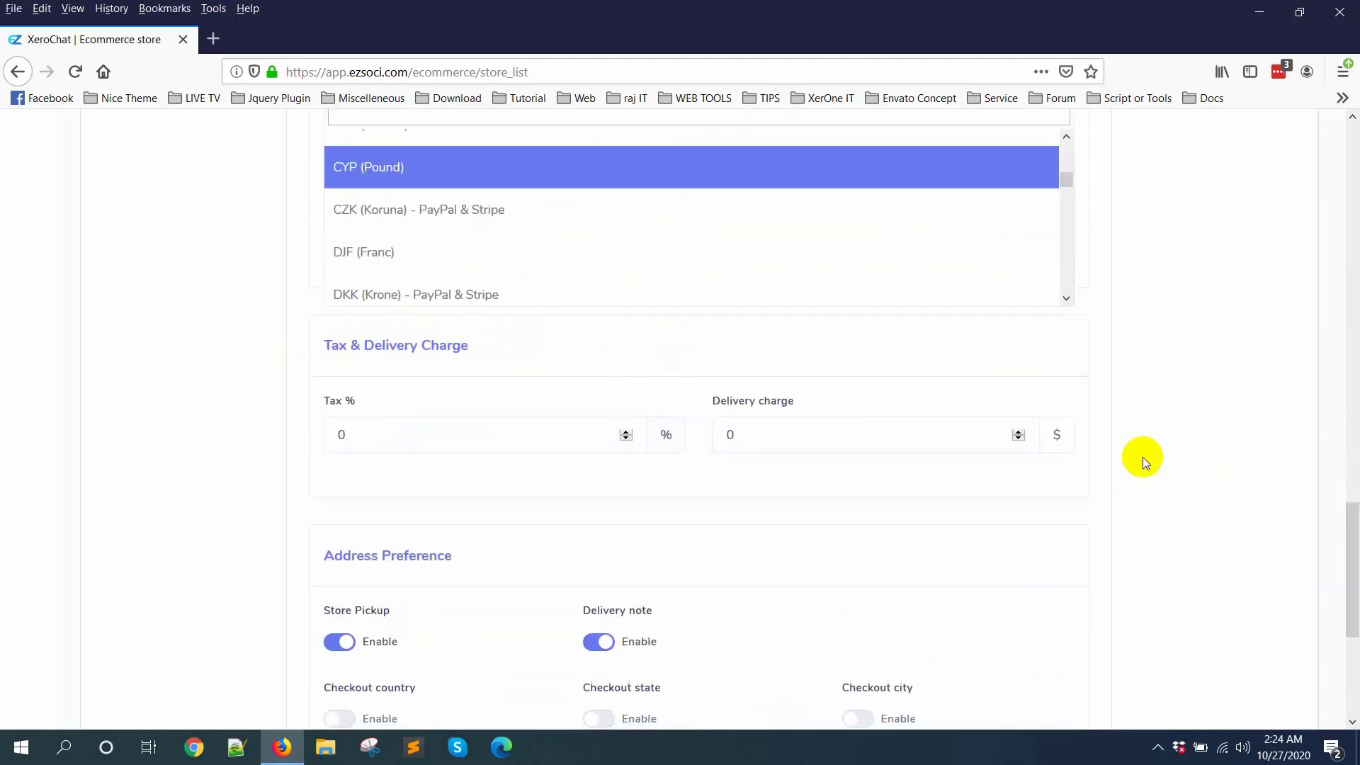
pyautogui.scroll(2, 510, 396)
pyautogui.scroll(-4, 501, 461)
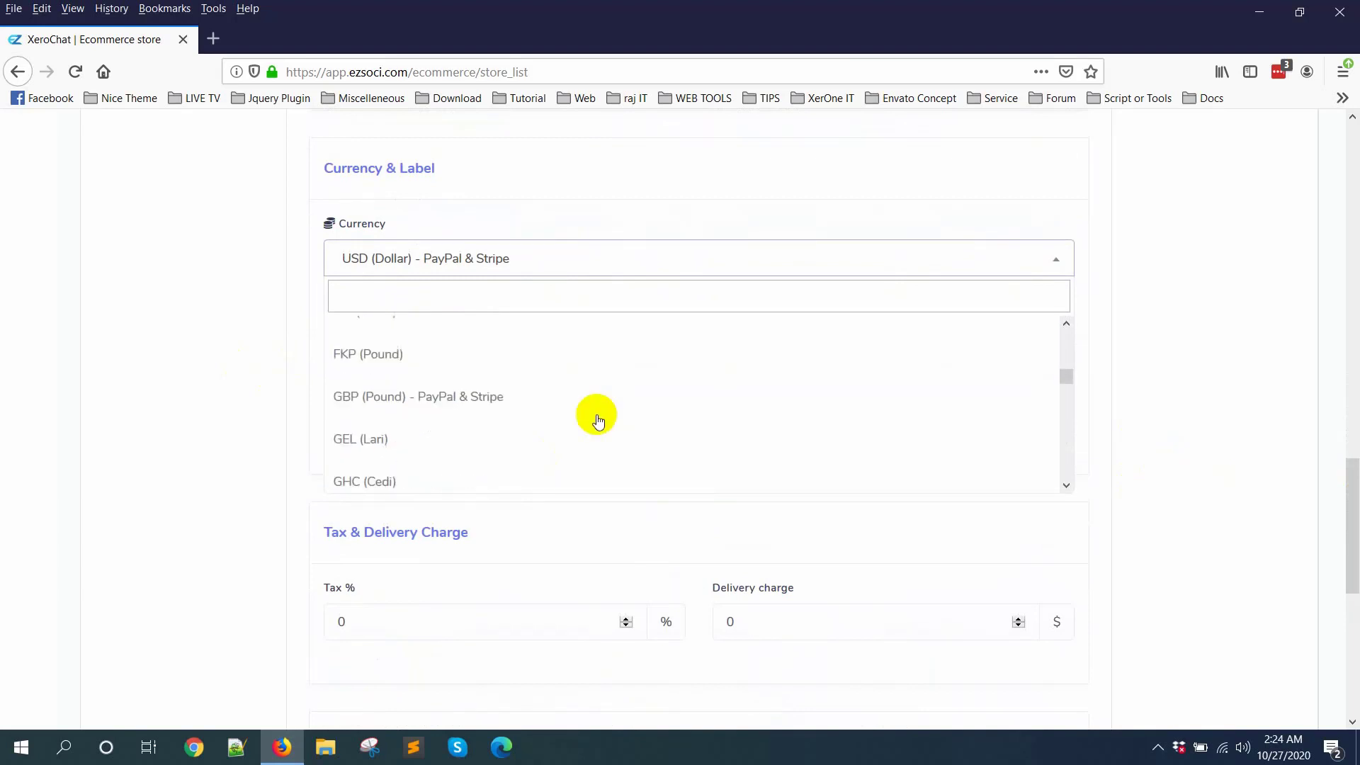
pyautogui.click(403, 263)
# Step: Examine the right alignment, two decimal and display comma price options, reading their help notes
pyautogui.moveTo(323, 307); pyautogui.dragTo(400, 323)
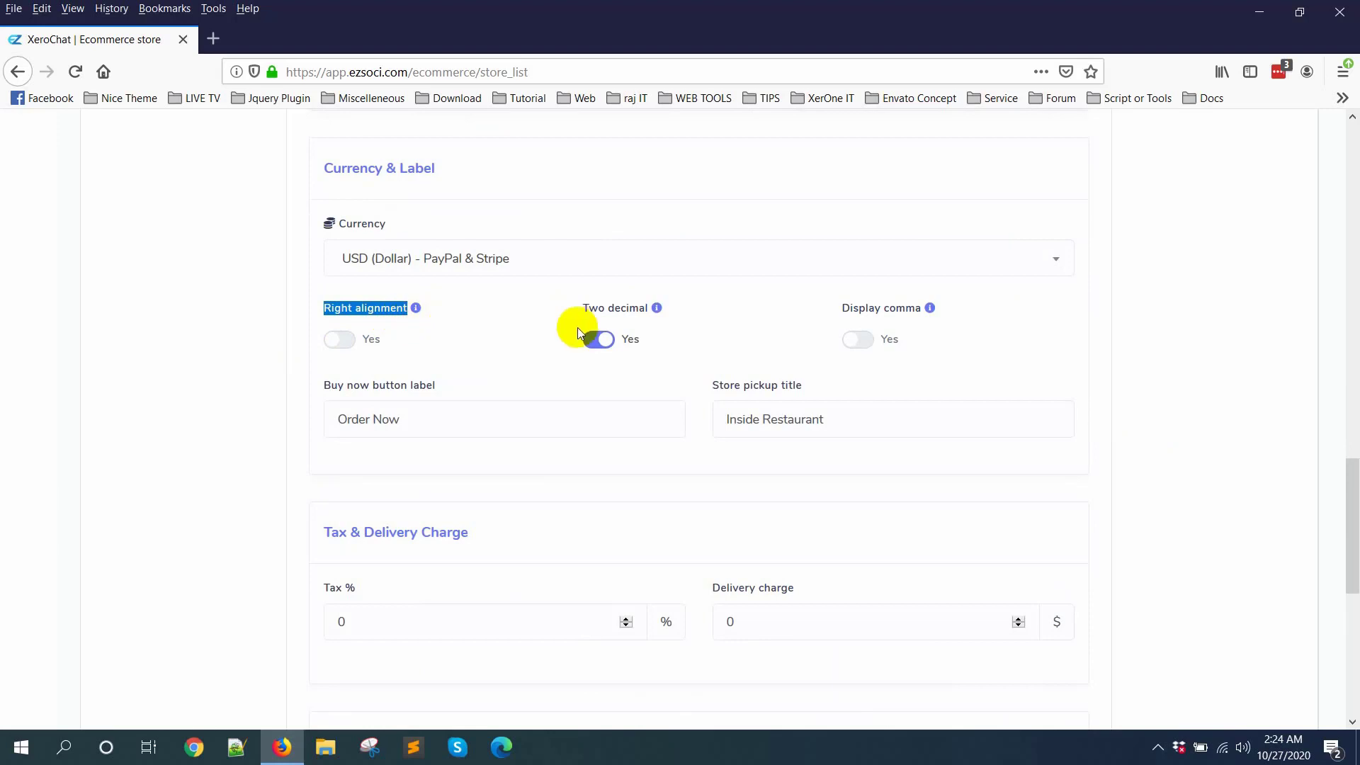
pyautogui.click(559, 224)
pyautogui.moveTo(416, 316)
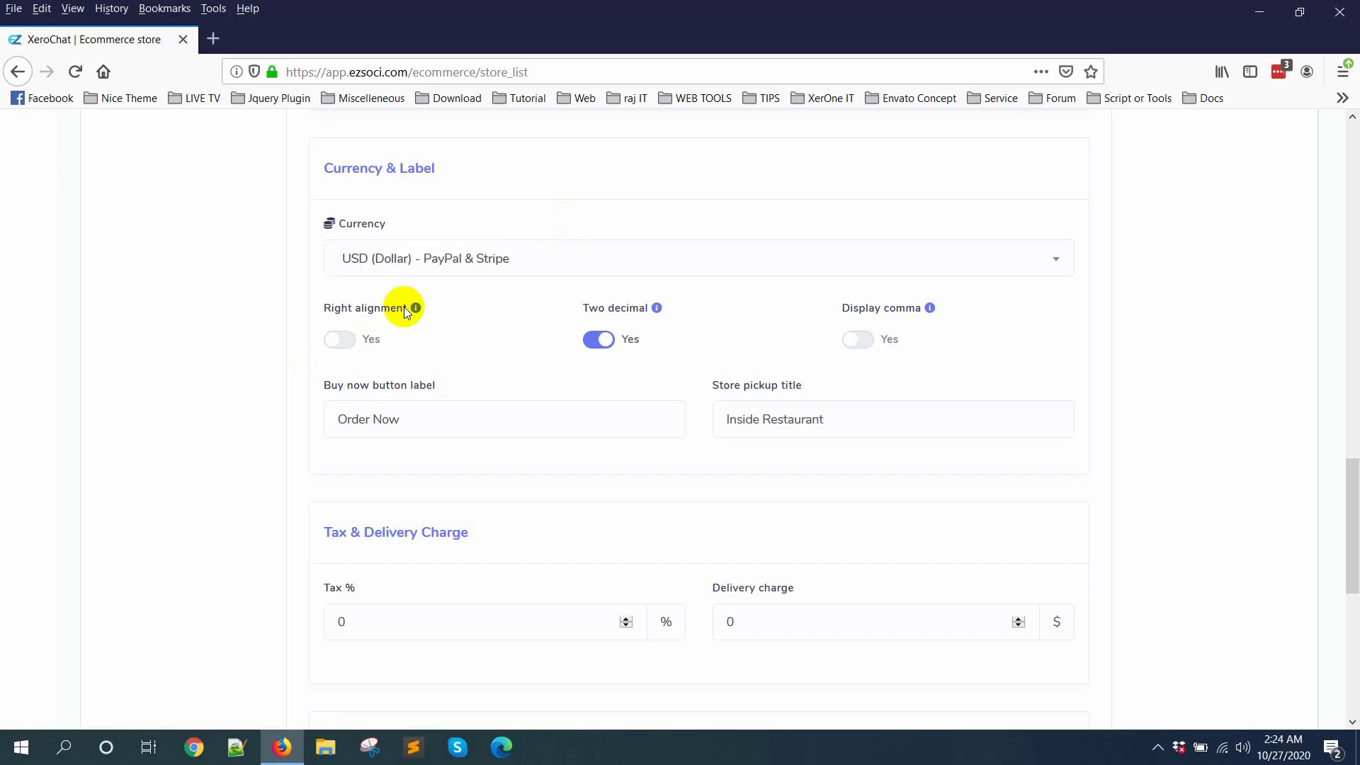
pyautogui.click(337, 343)
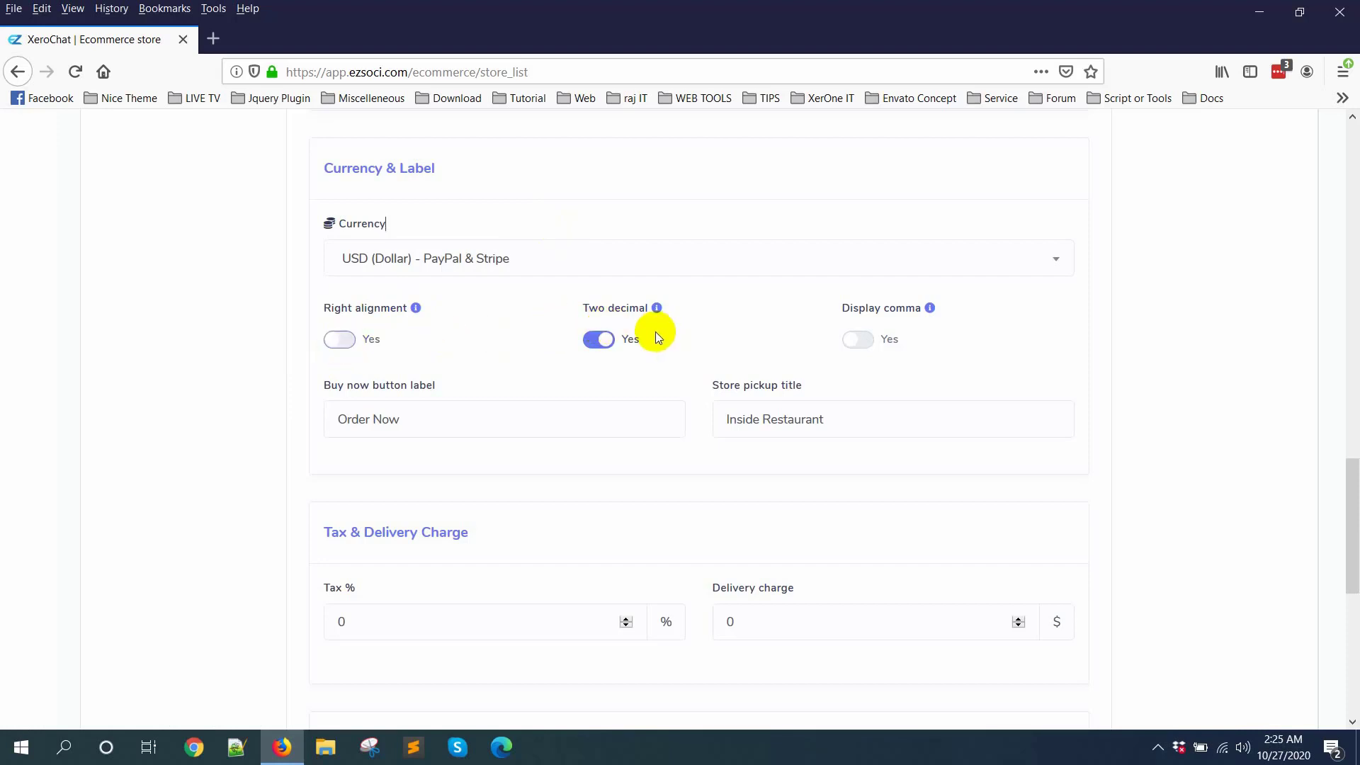
pyautogui.moveTo(655, 308)
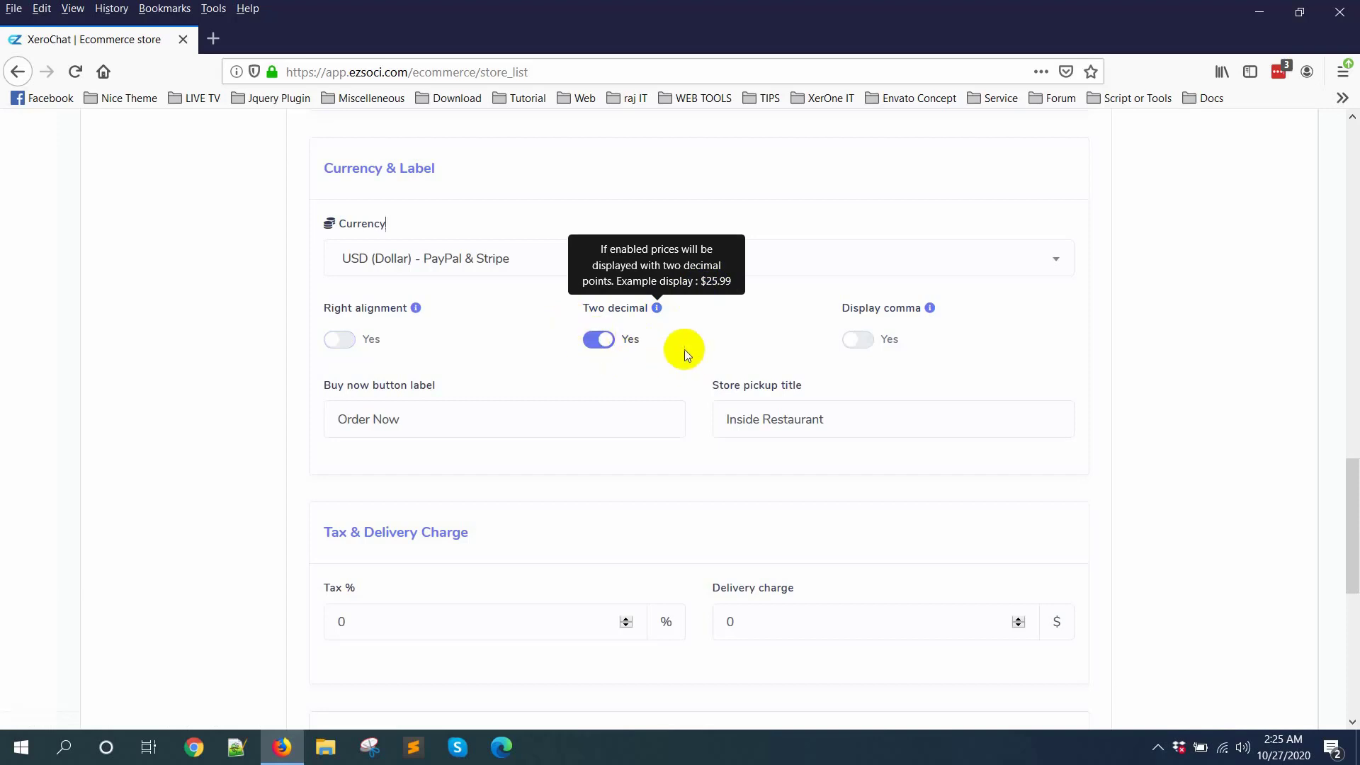
pyautogui.moveTo(928, 312)
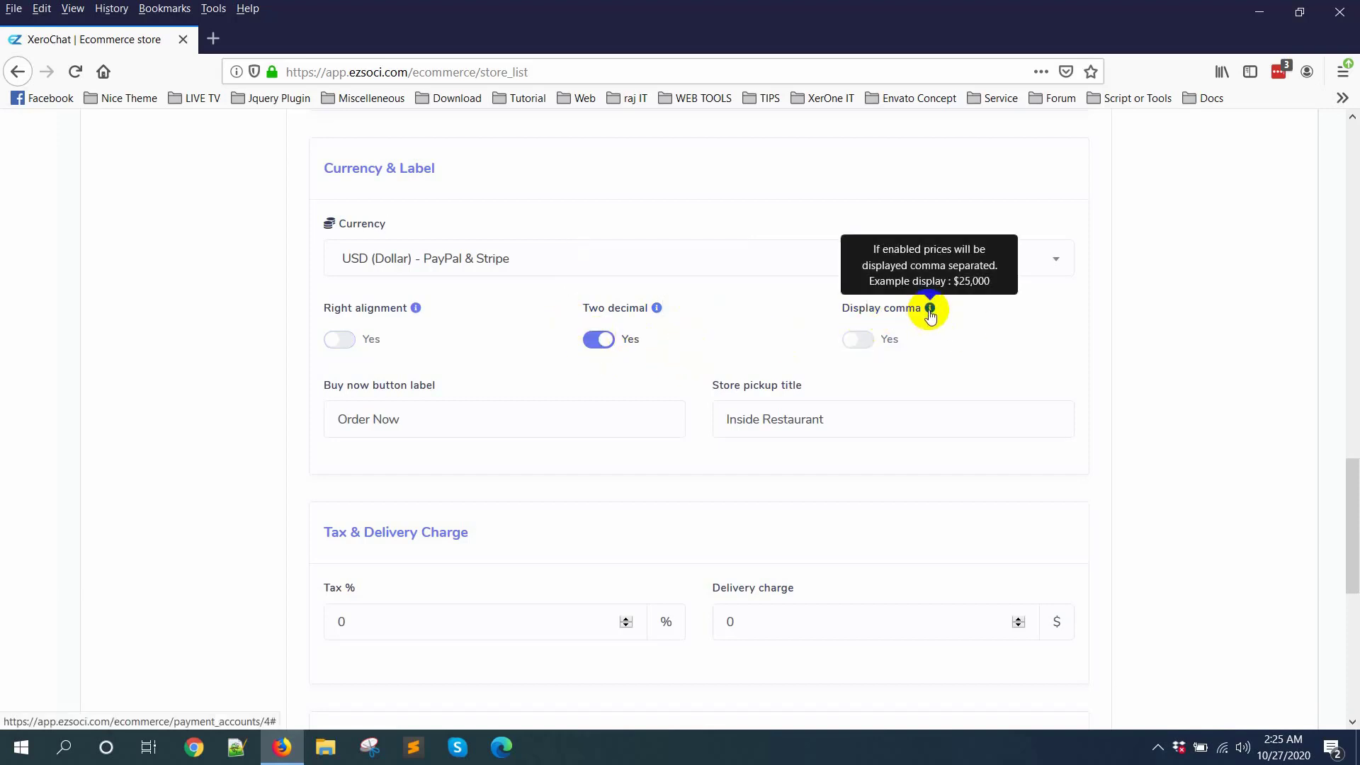
# Step: Inspect the buy now button label and store pickup title fields without changing their text
pyautogui.scroll(-2, 395, 418)
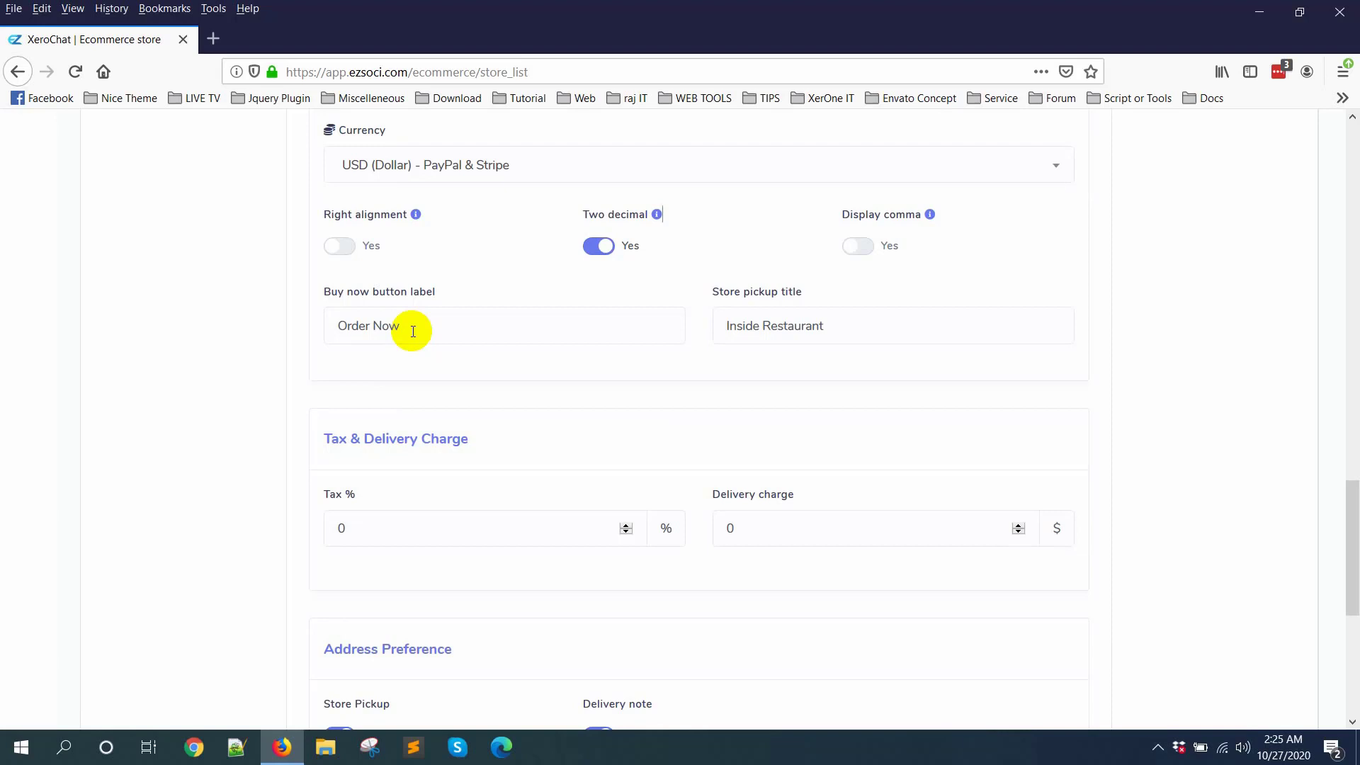
pyautogui.tripleClick(386, 326)
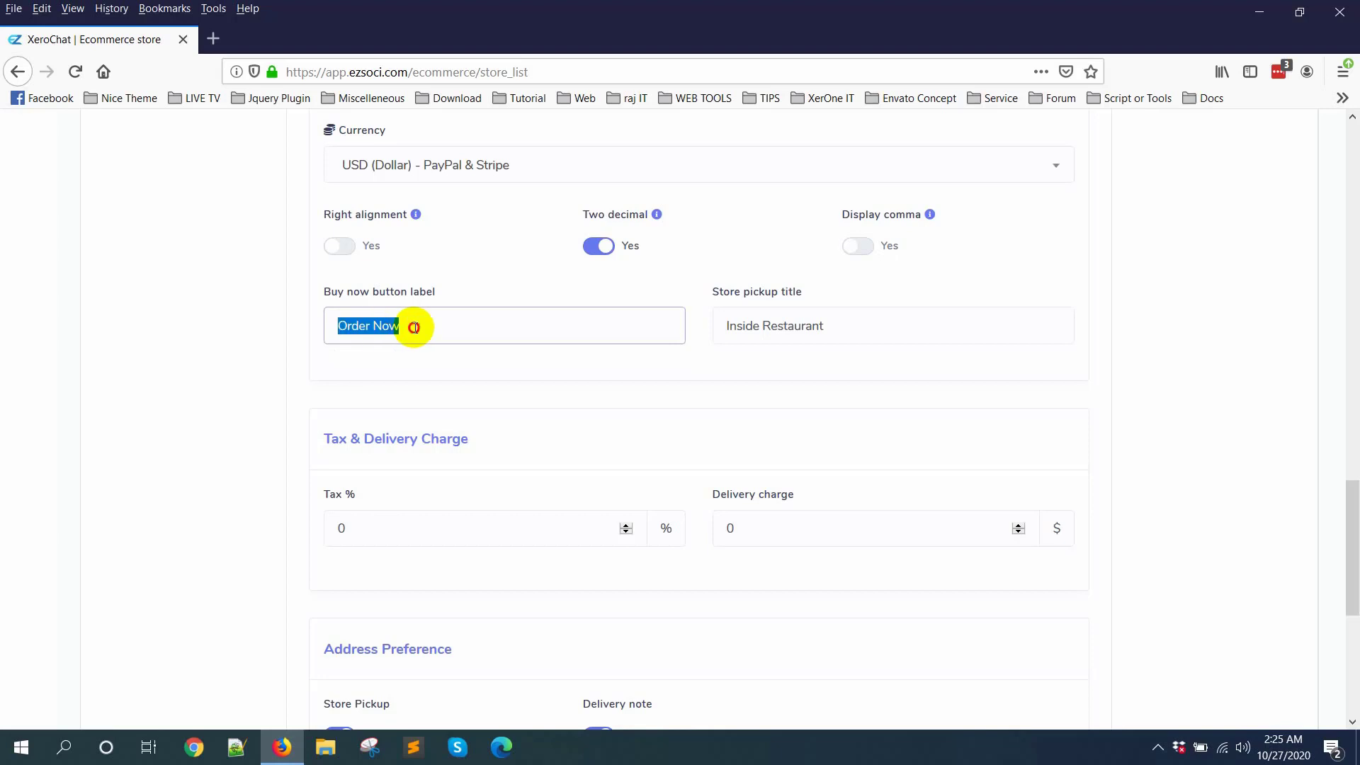
pyautogui.click(418, 326)
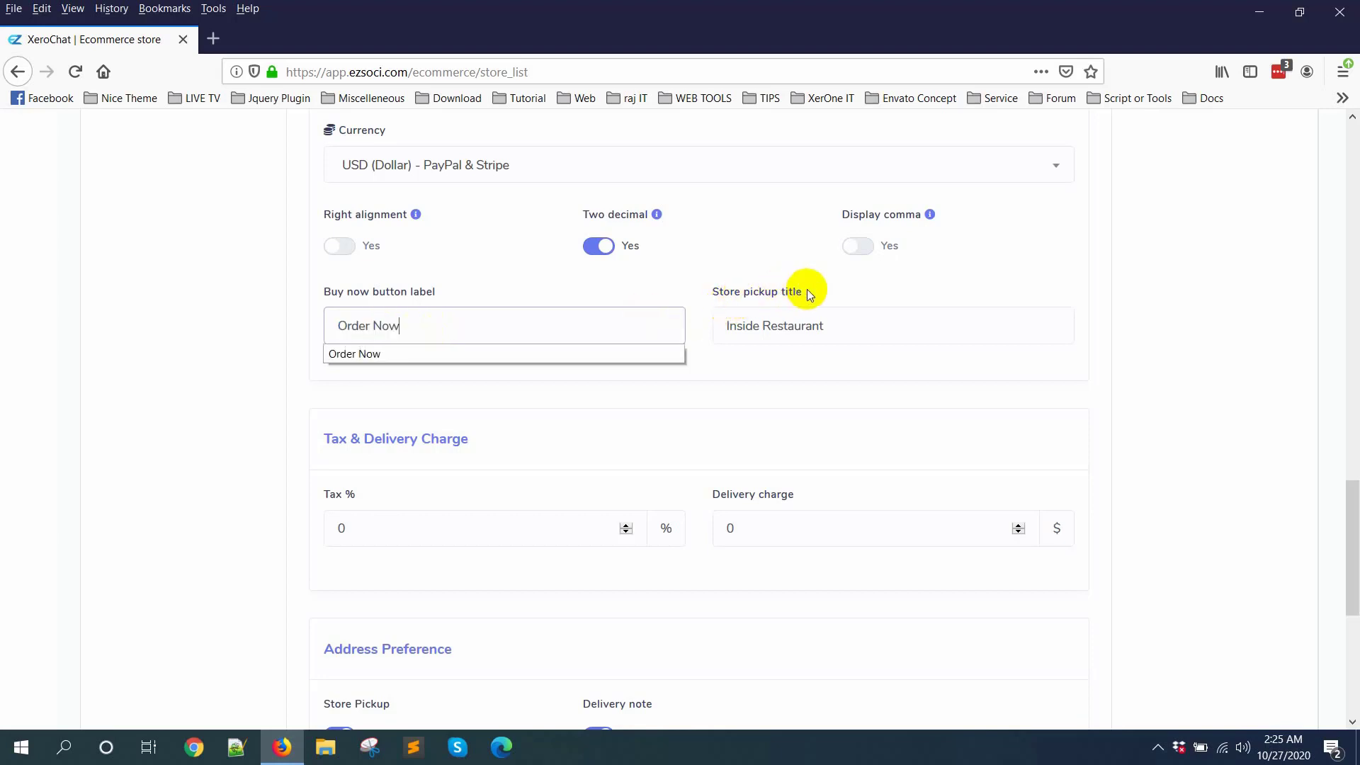
pyautogui.click(800, 371)
pyautogui.scroll(-1, 800, 372)
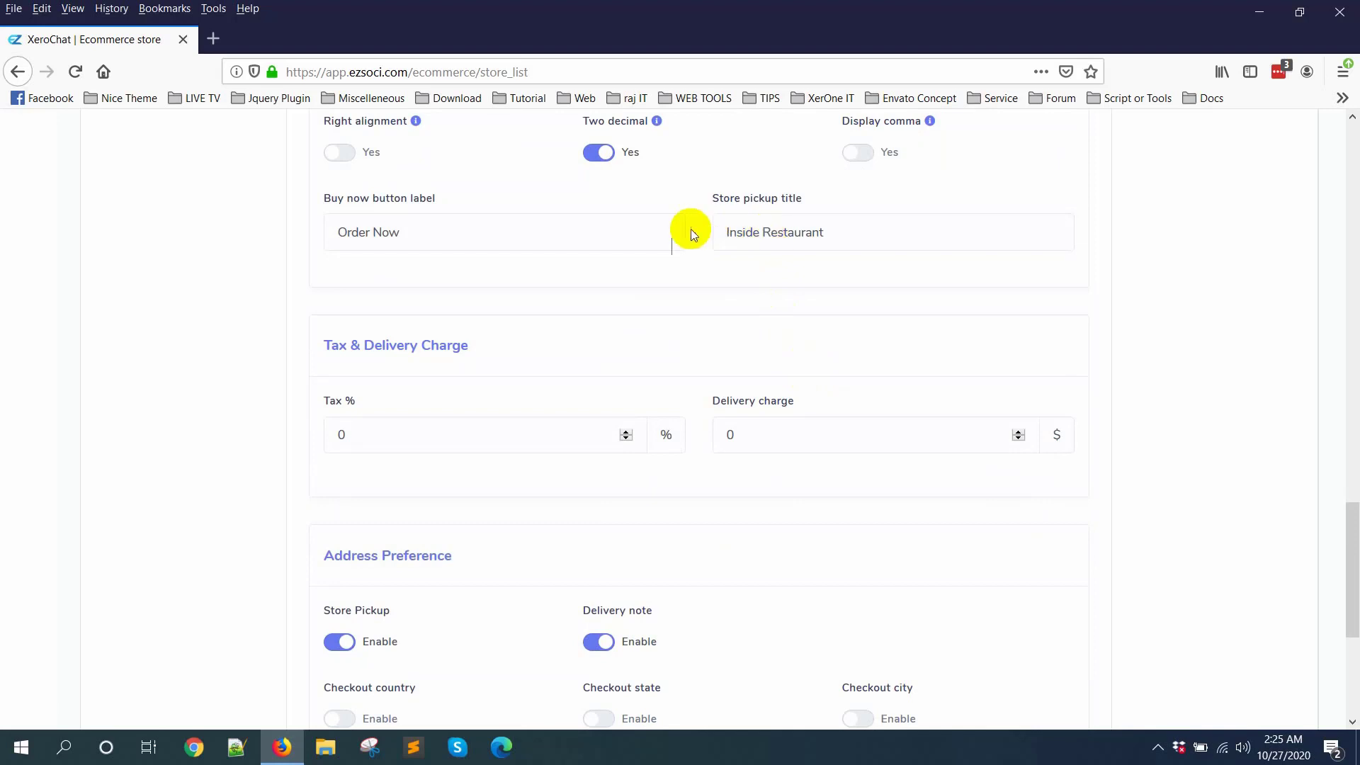
pyautogui.tripleClick(719, 233)
pyautogui.click(858, 241)
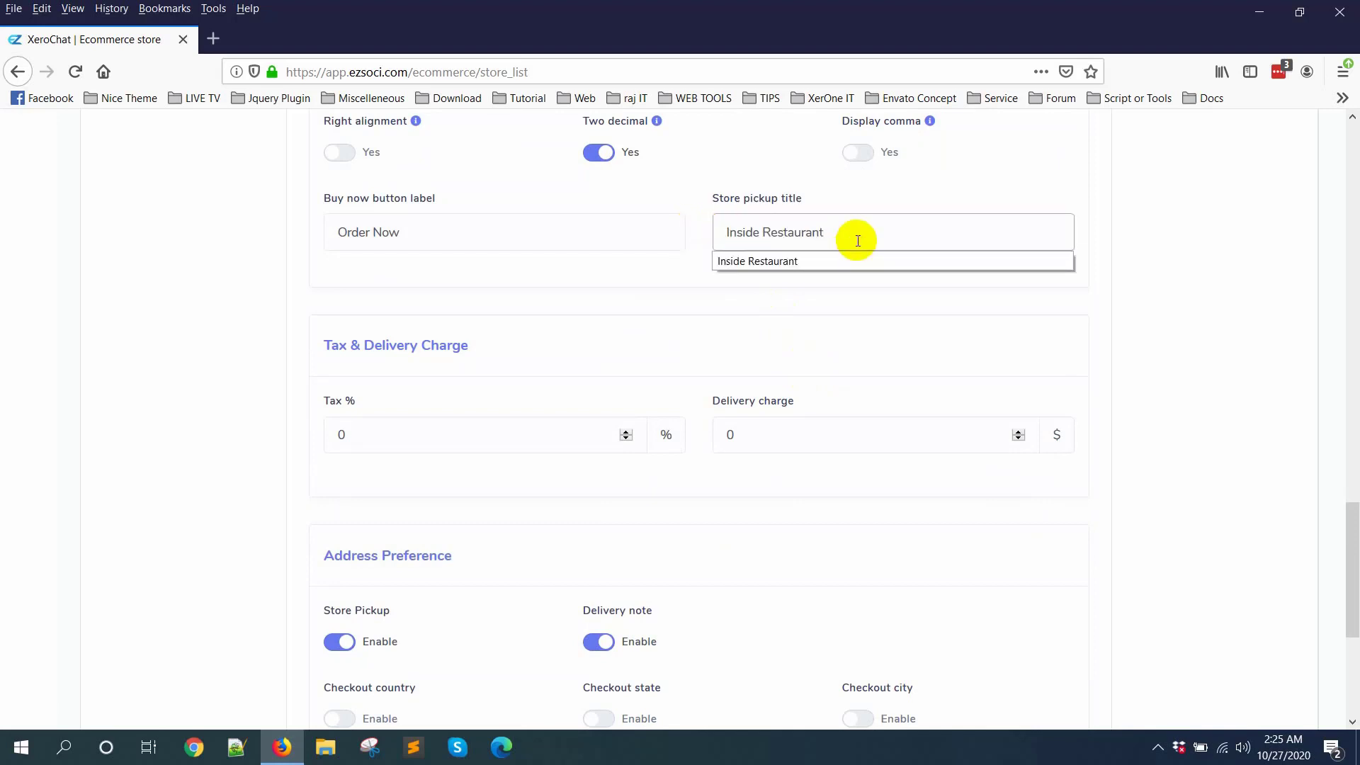
# Step: Review the tax and delivery charge fields and the address preference options of the checkout settings
pyautogui.scroll(-3, 905, 410)
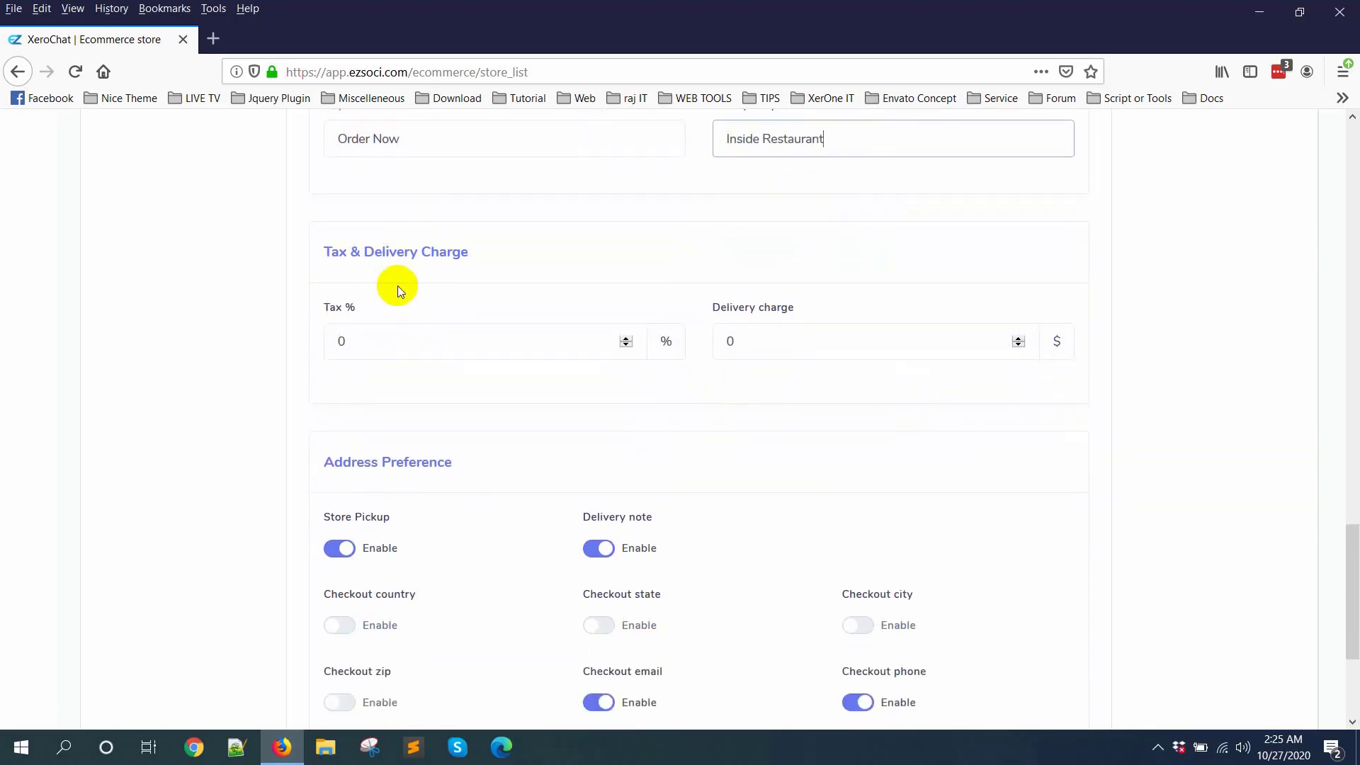
pyautogui.scroll(-2, 434, 252)
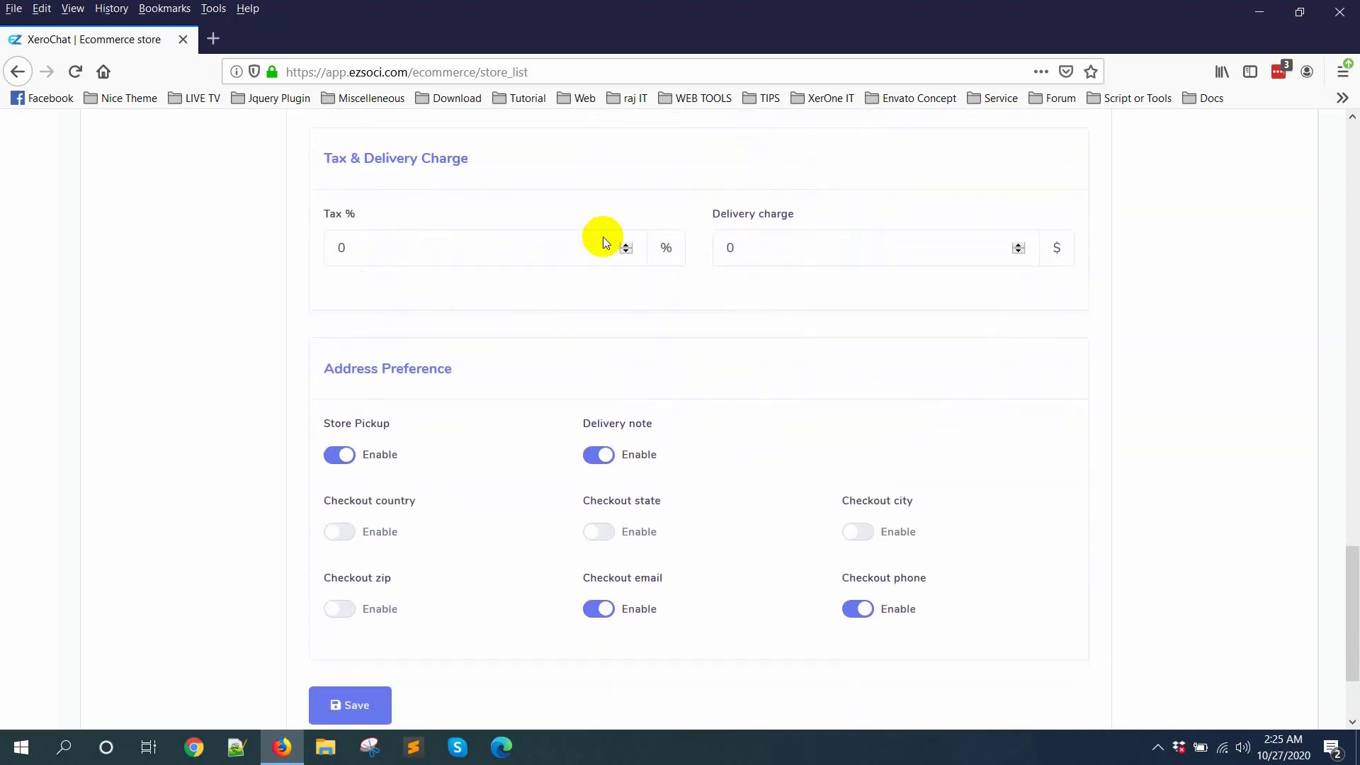
pyautogui.scroll(-2, 532, 354)
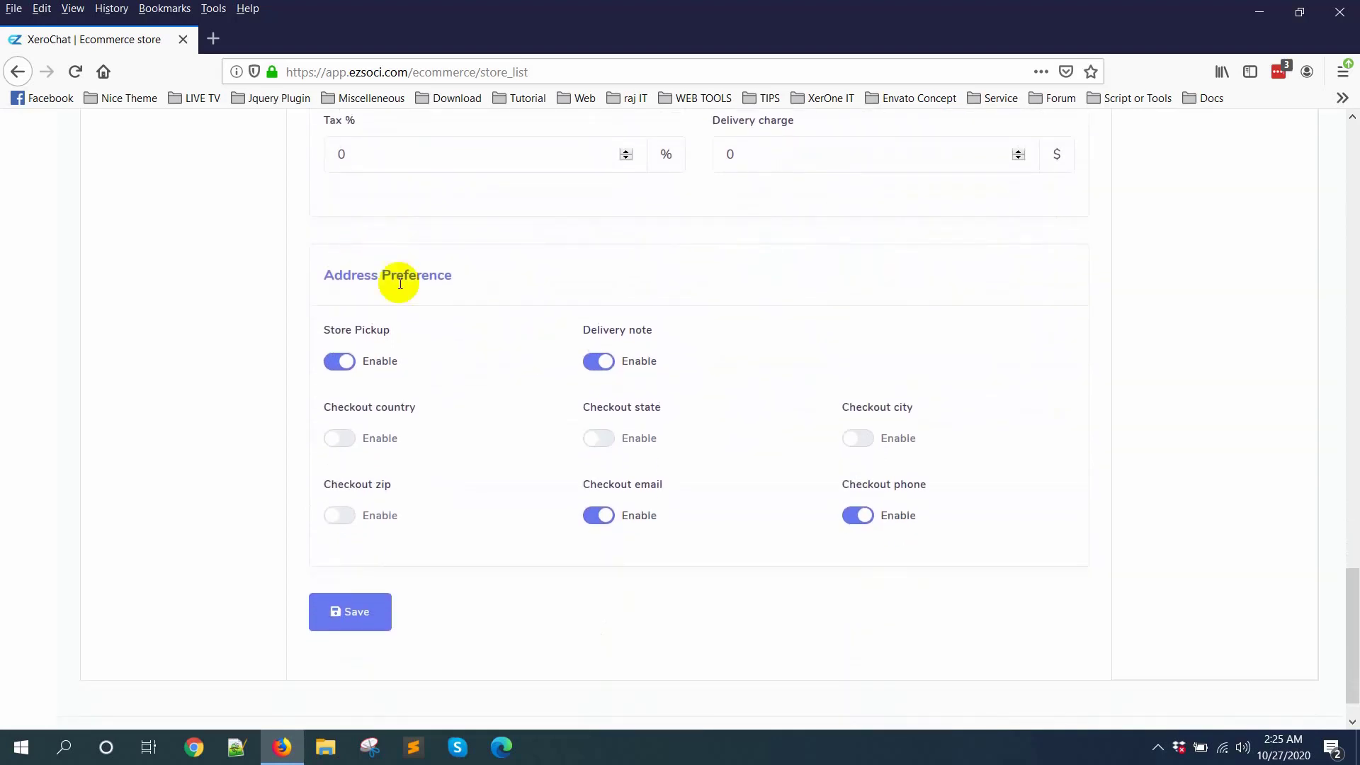
pyautogui.moveTo(321, 279); pyautogui.dragTo(470, 278)
pyautogui.click(468, 277)
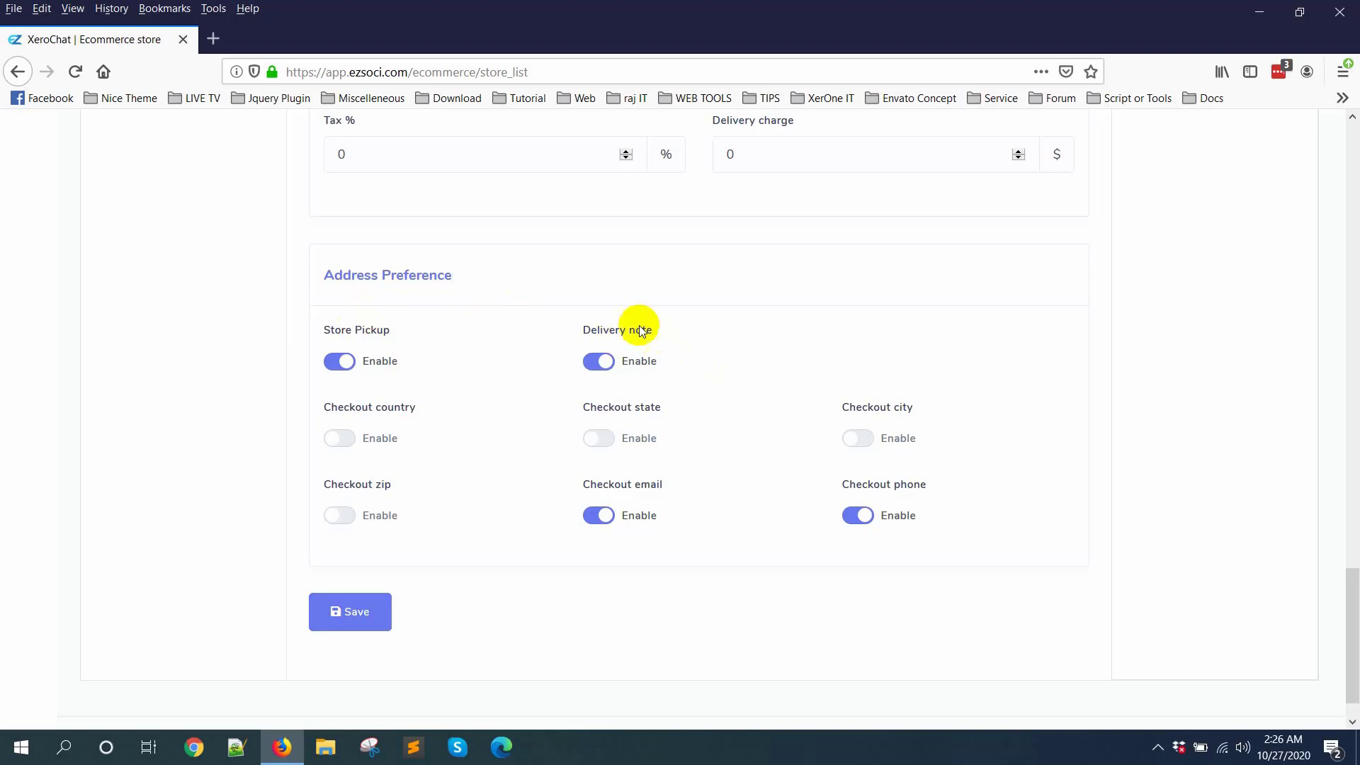
# Step: Open the restaurant's QR menu and examine the Messenger and outside QR codes with their colour options and links
pyautogui.scroll(12, 754, 559)
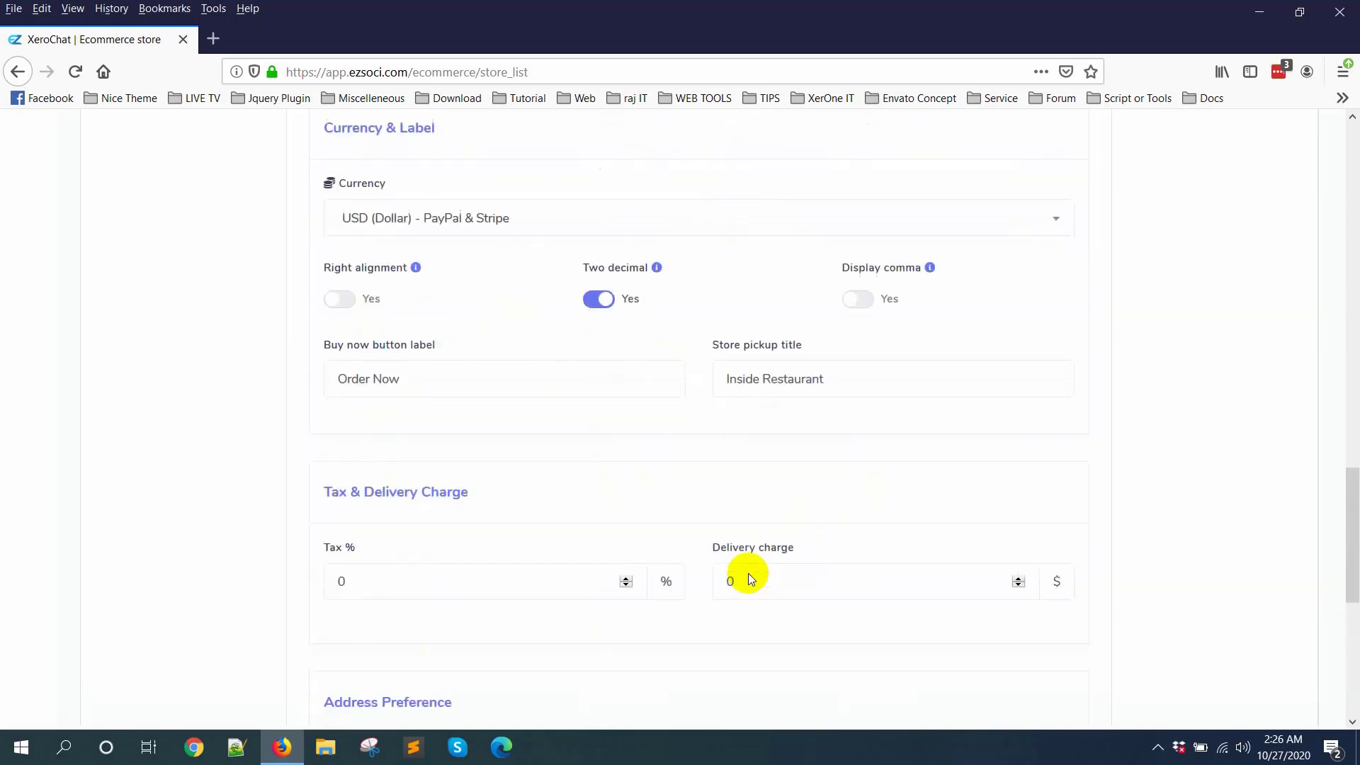
pyautogui.scroll(10, 750, 572)
pyautogui.click(1195, 528)
pyautogui.scroll(-2, 1038, 460)
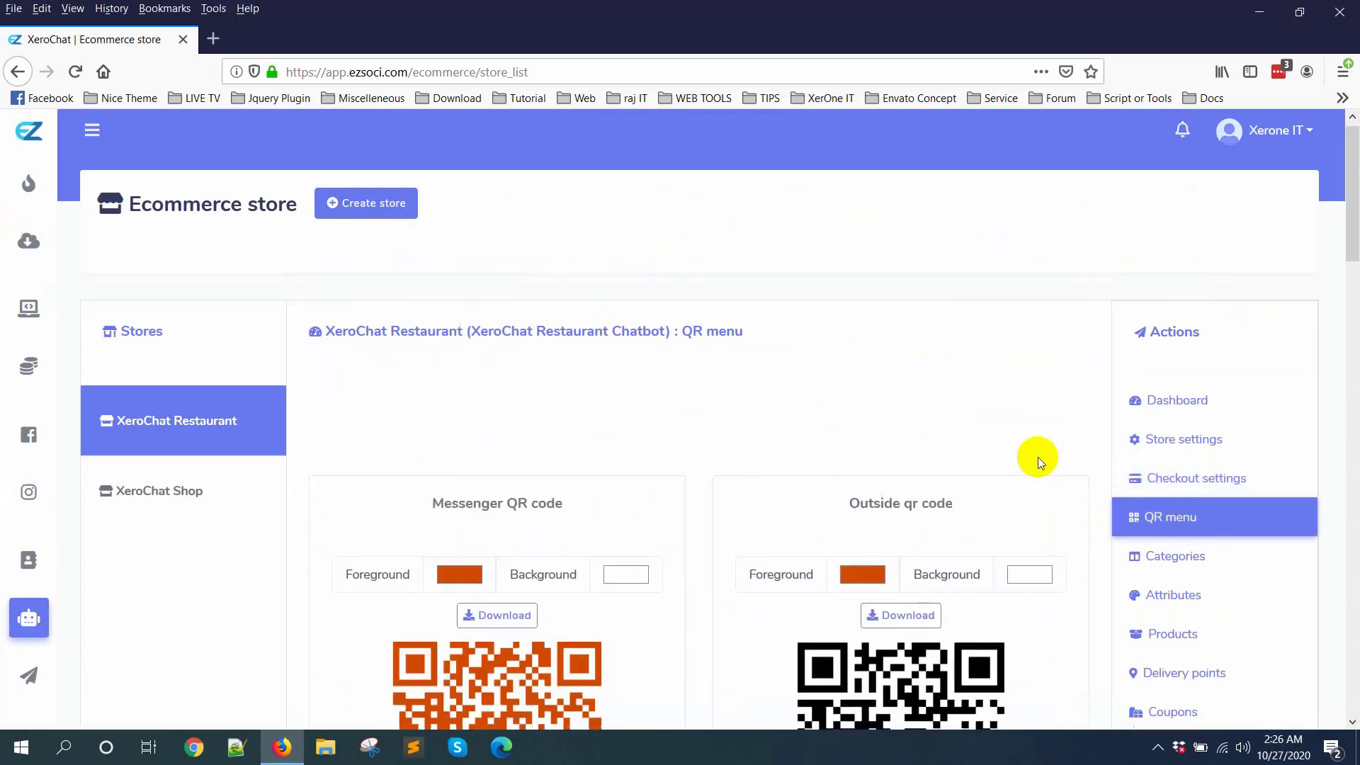
pyautogui.scroll(-6, 883, 455)
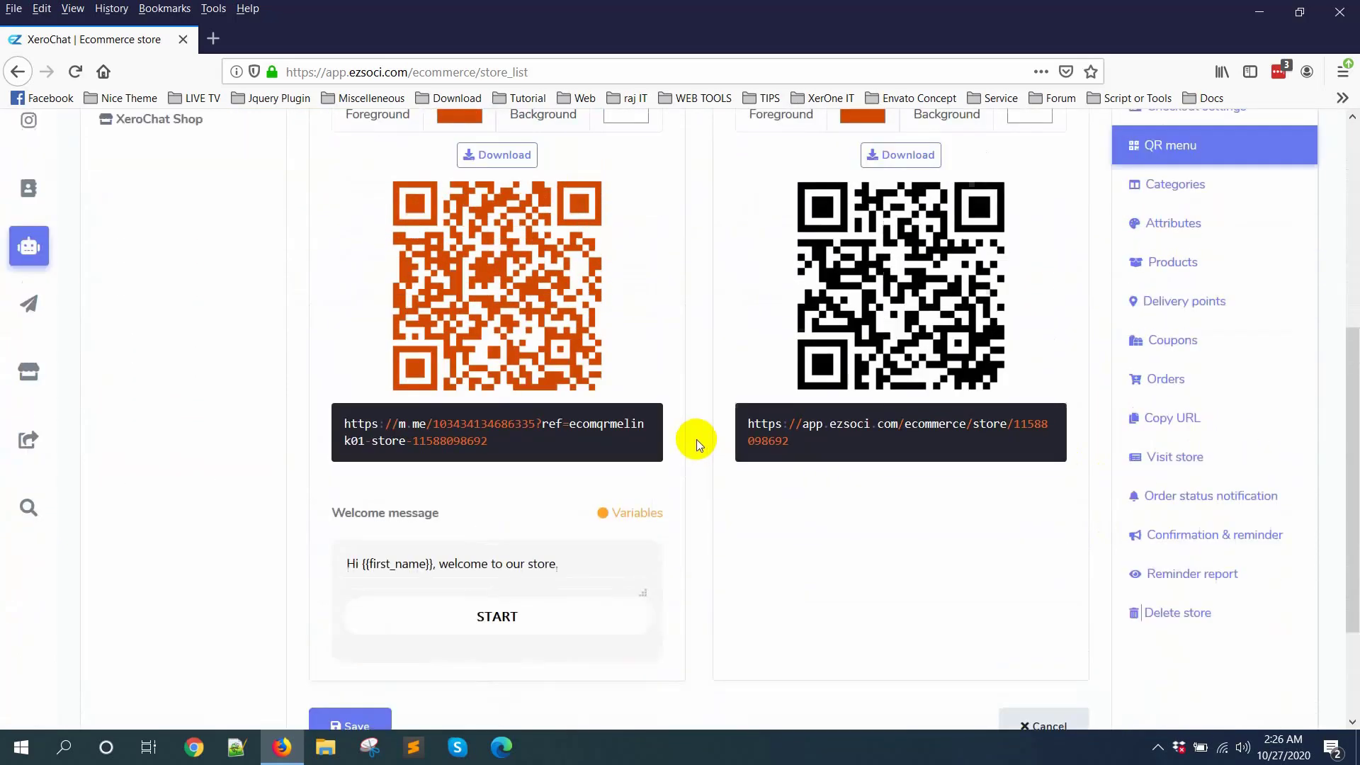
pyautogui.scroll(2, 695, 439)
pyautogui.scroll(-2, 622, 365)
pyautogui.scroll(2, 467, 213)
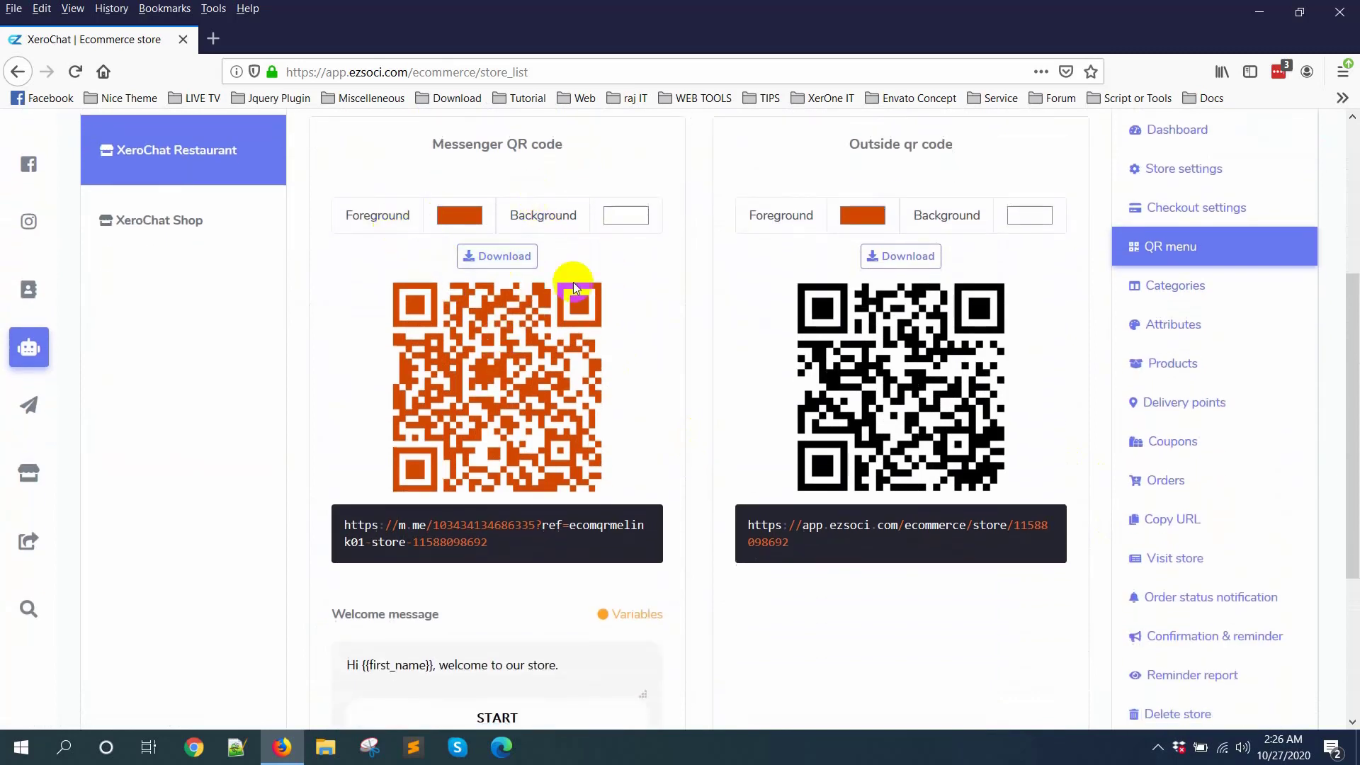
# Step: Review the Messenger QR code's welcome message and return to the outside QR code's store link
pyautogui.scroll(-2, 846, 403)
pyautogui.scroll(-2, 847, 404)
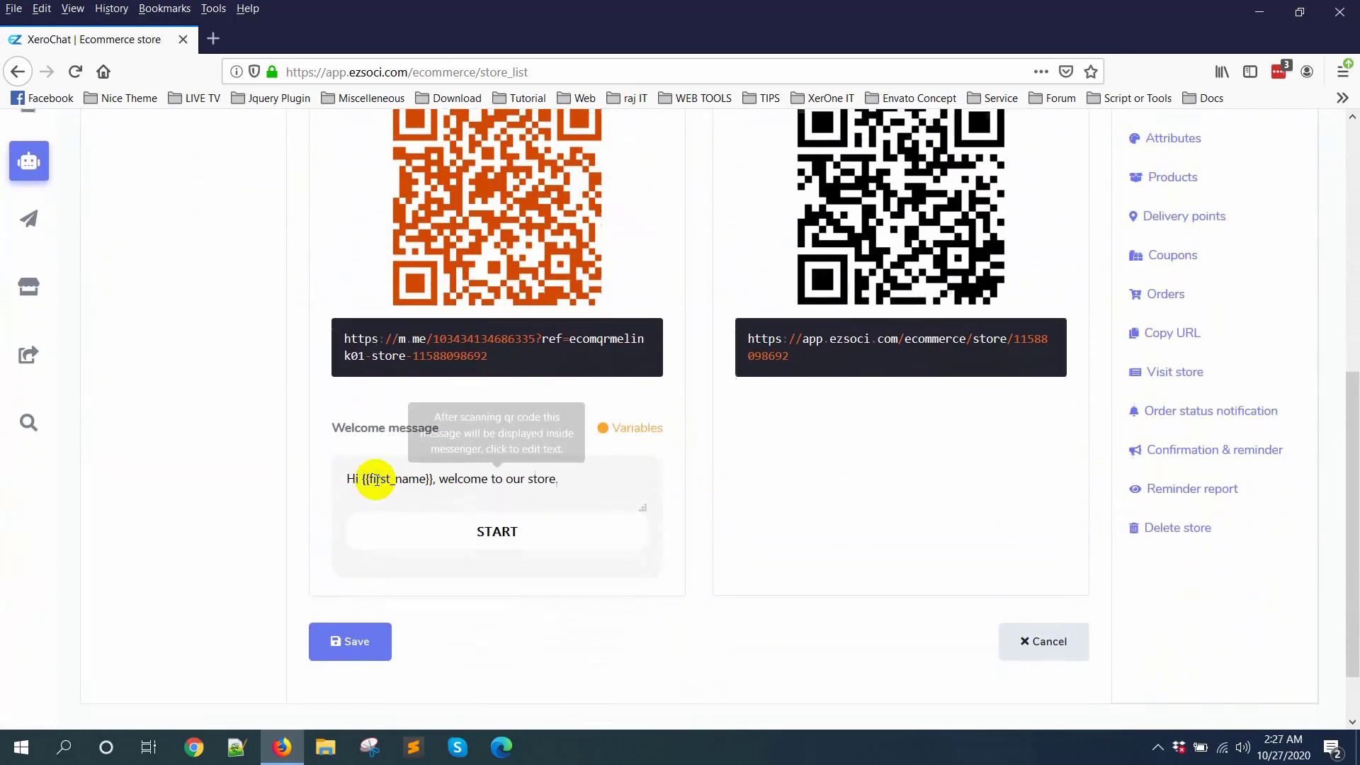
pyautogui.moveTo(332, 427); pyautogui.dragTo(437, 425)
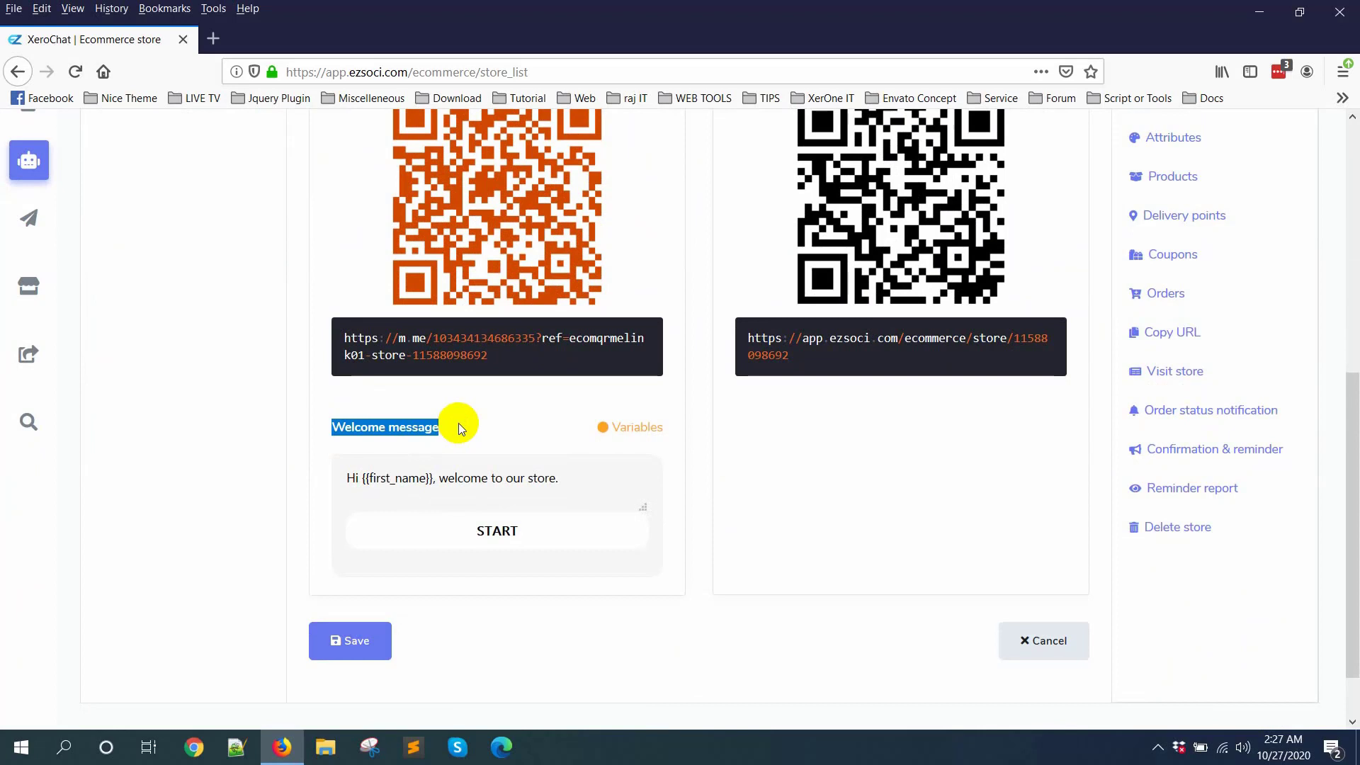
pyautogui.click(457, 427)
pyautogui.scroll(6, 910, 522)
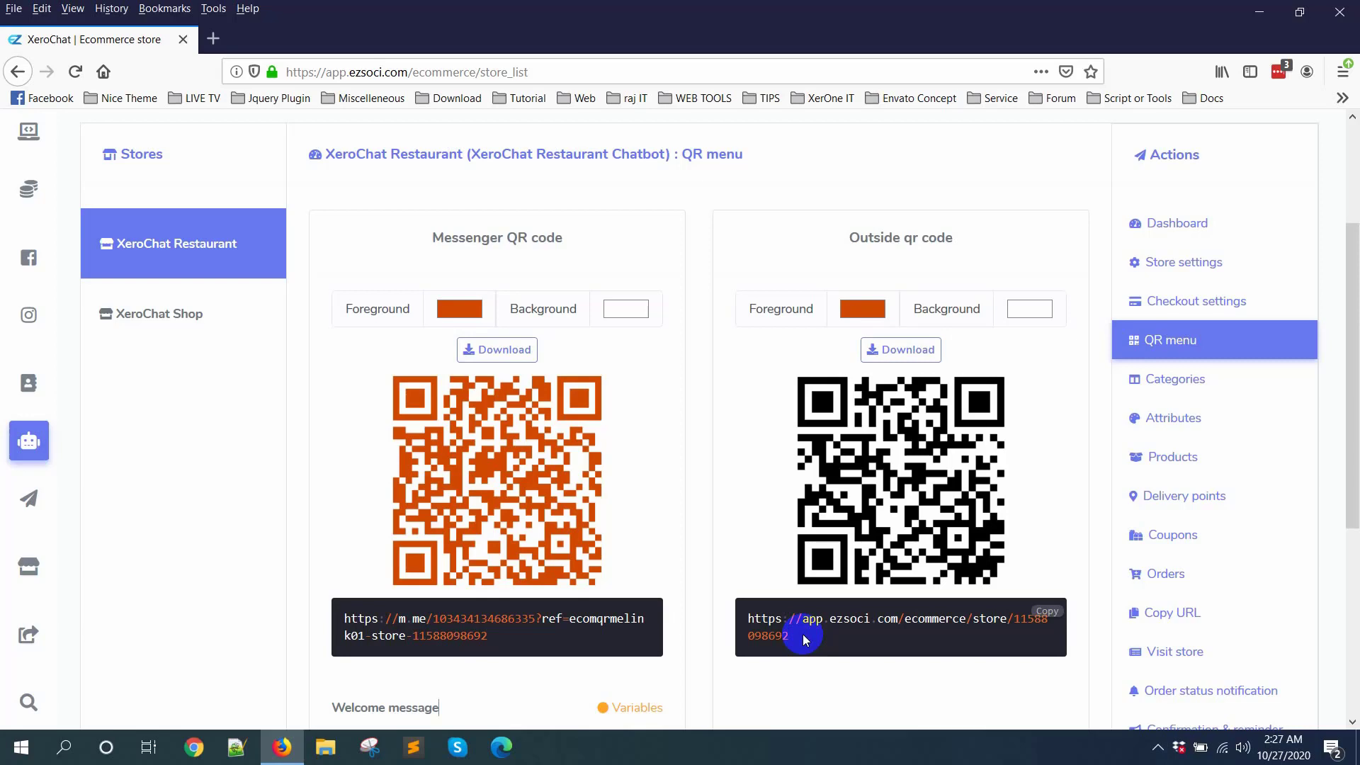
# Step: Finish viewing the QR menu and open the restaurant store's category list for review
pyautogui.scroll(-3, 1023, 452)
pyautogui.scroll(3, 1022, 452)
pyautogui.scroll(-2, 1022, 452)
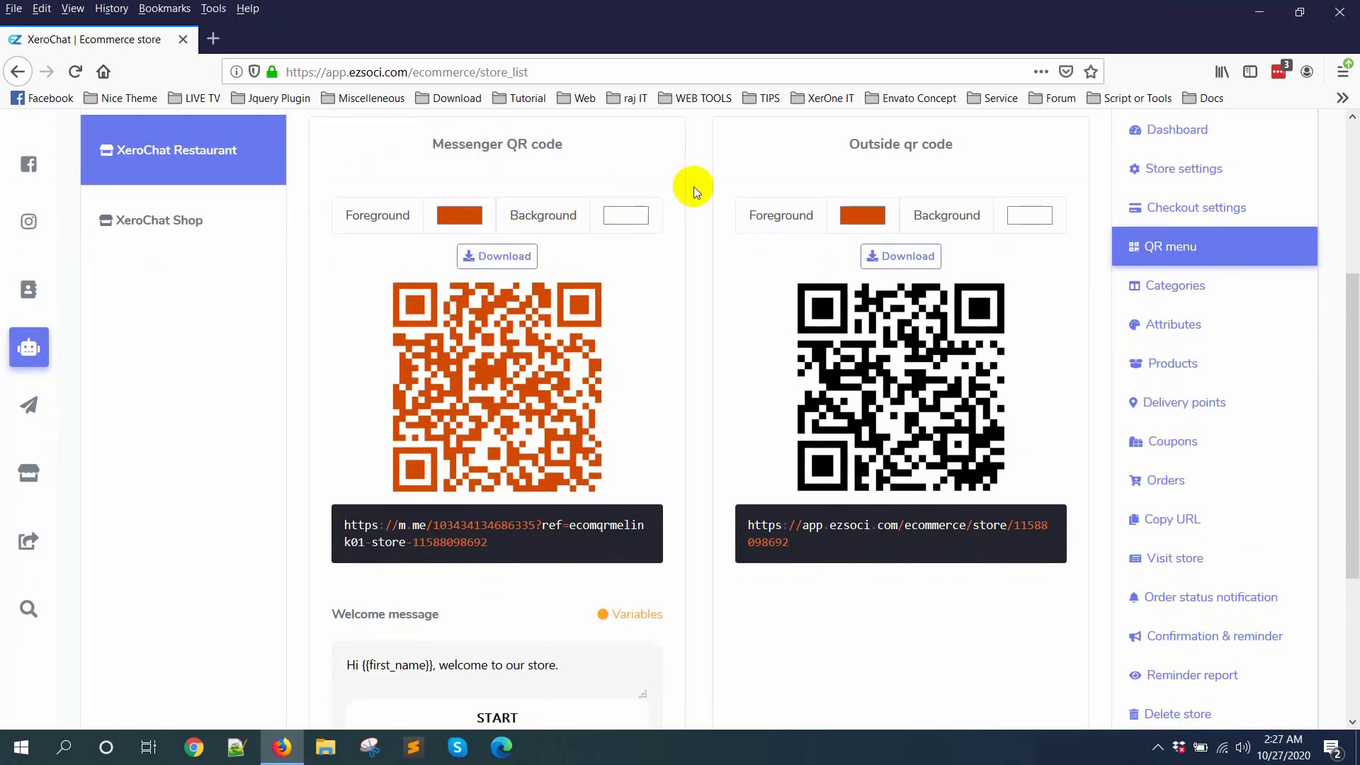
pyautogui.click(1154, 290)
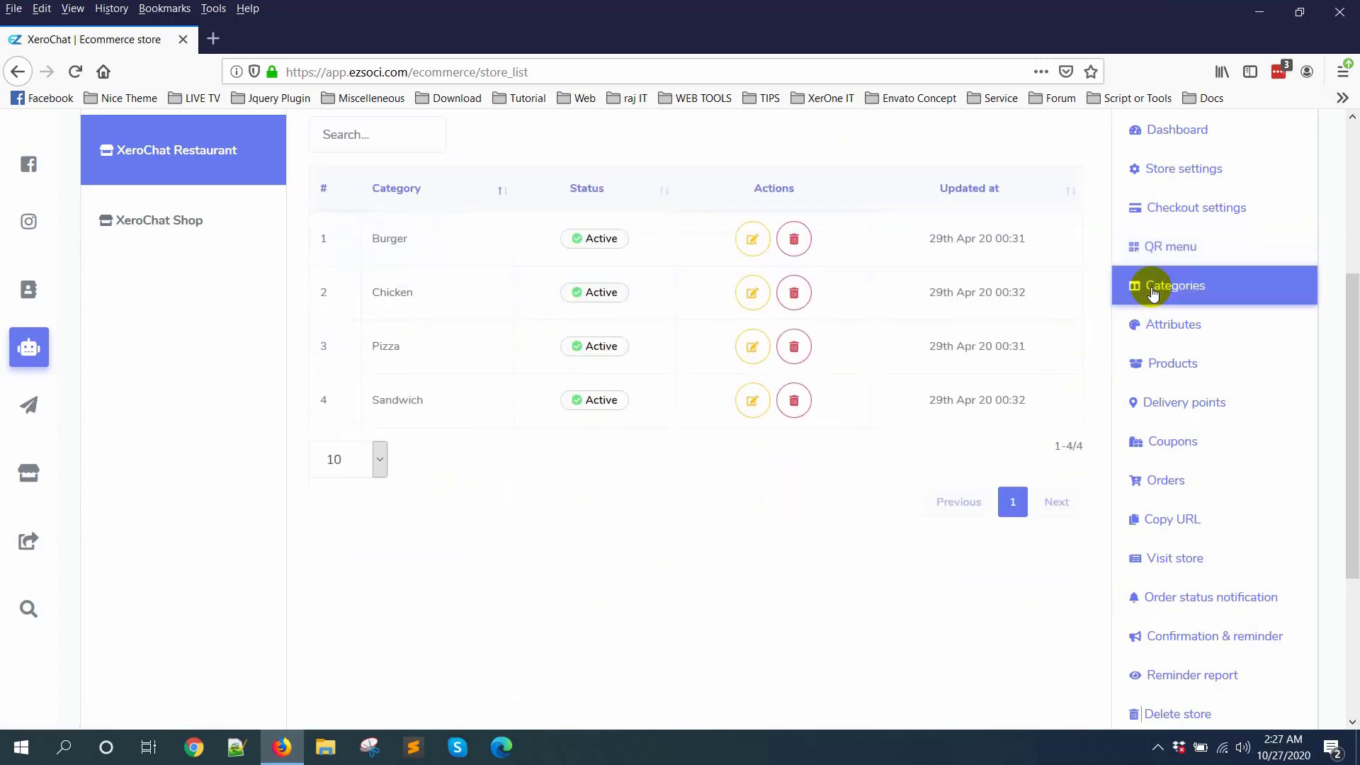
pyautogui.scroll(2, 858, 374)
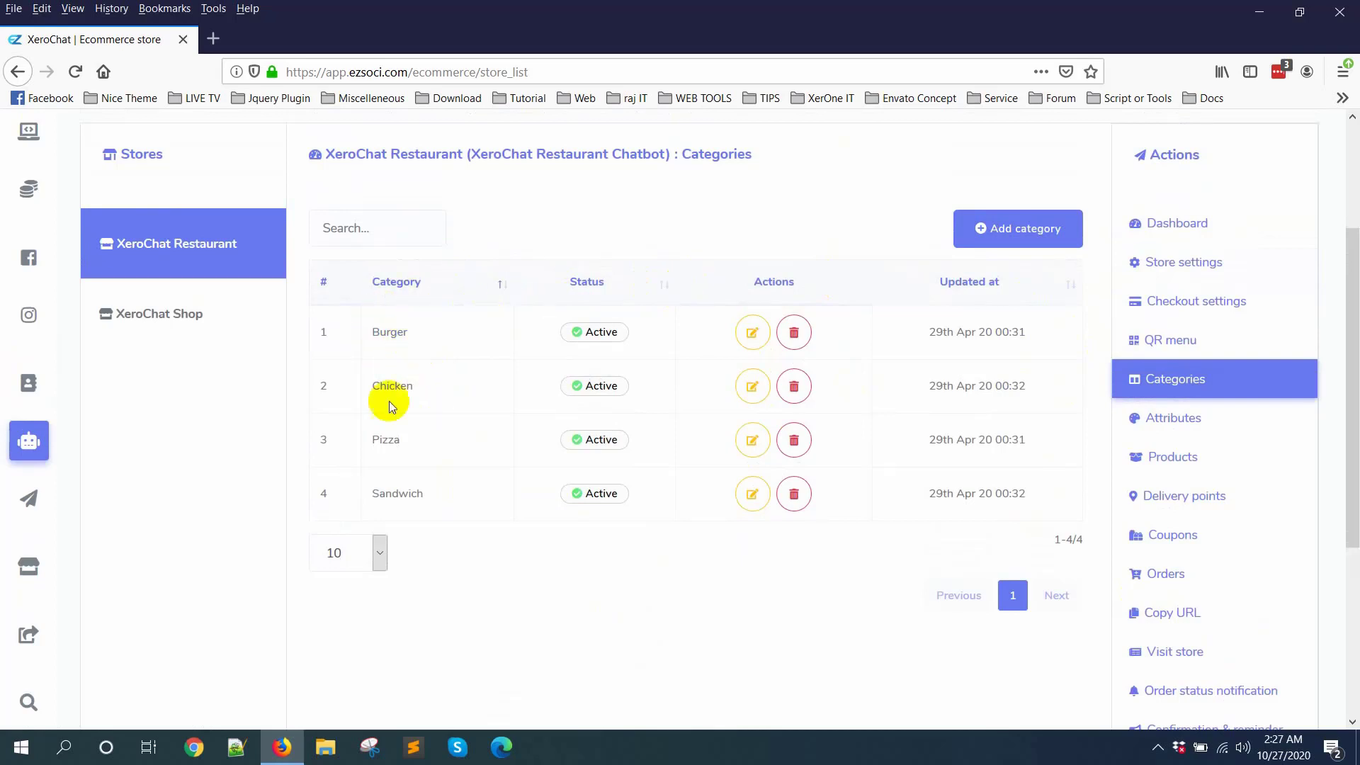
# Step: Add an active product category named Rice to the XeroChat Restaurant store and save it
pyautogui.click(1013, 230)
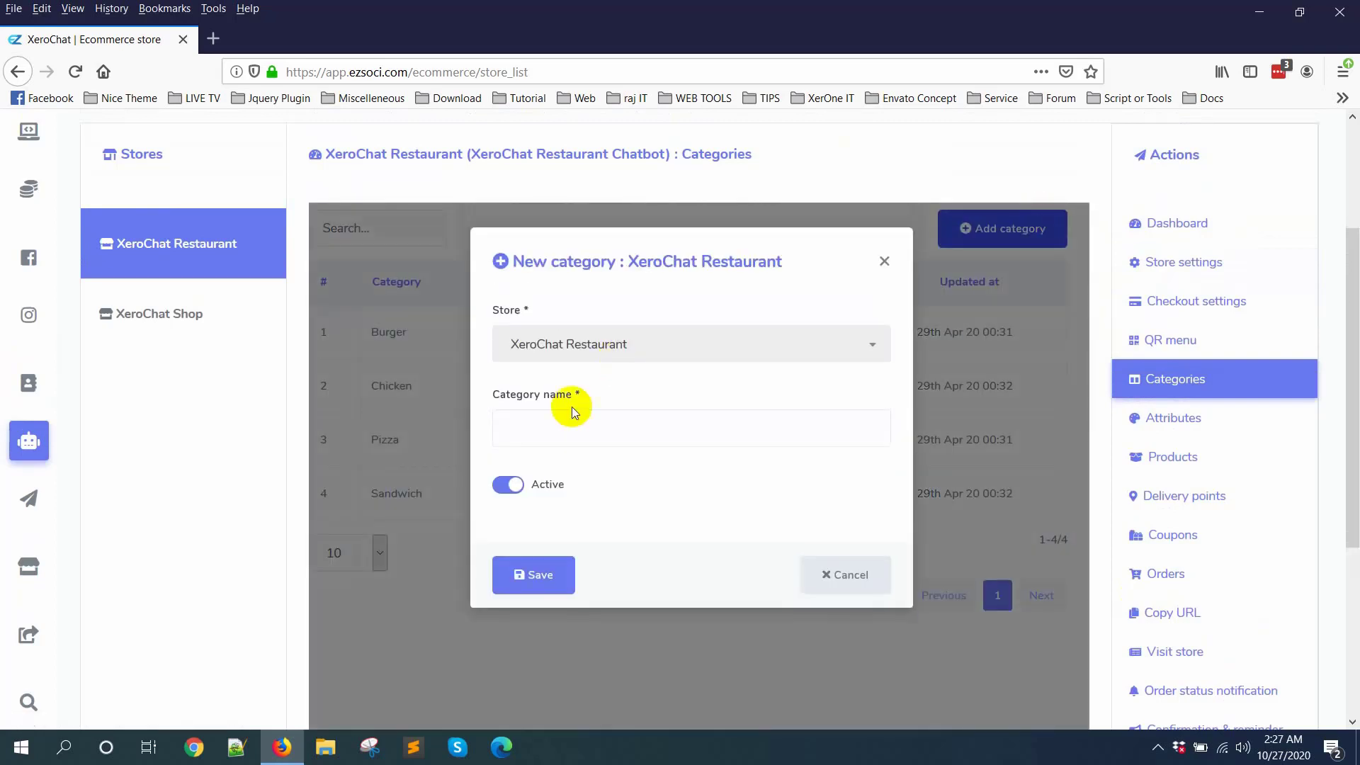
pyautogui.click(562, 434)
pyautogui.write('Rice')
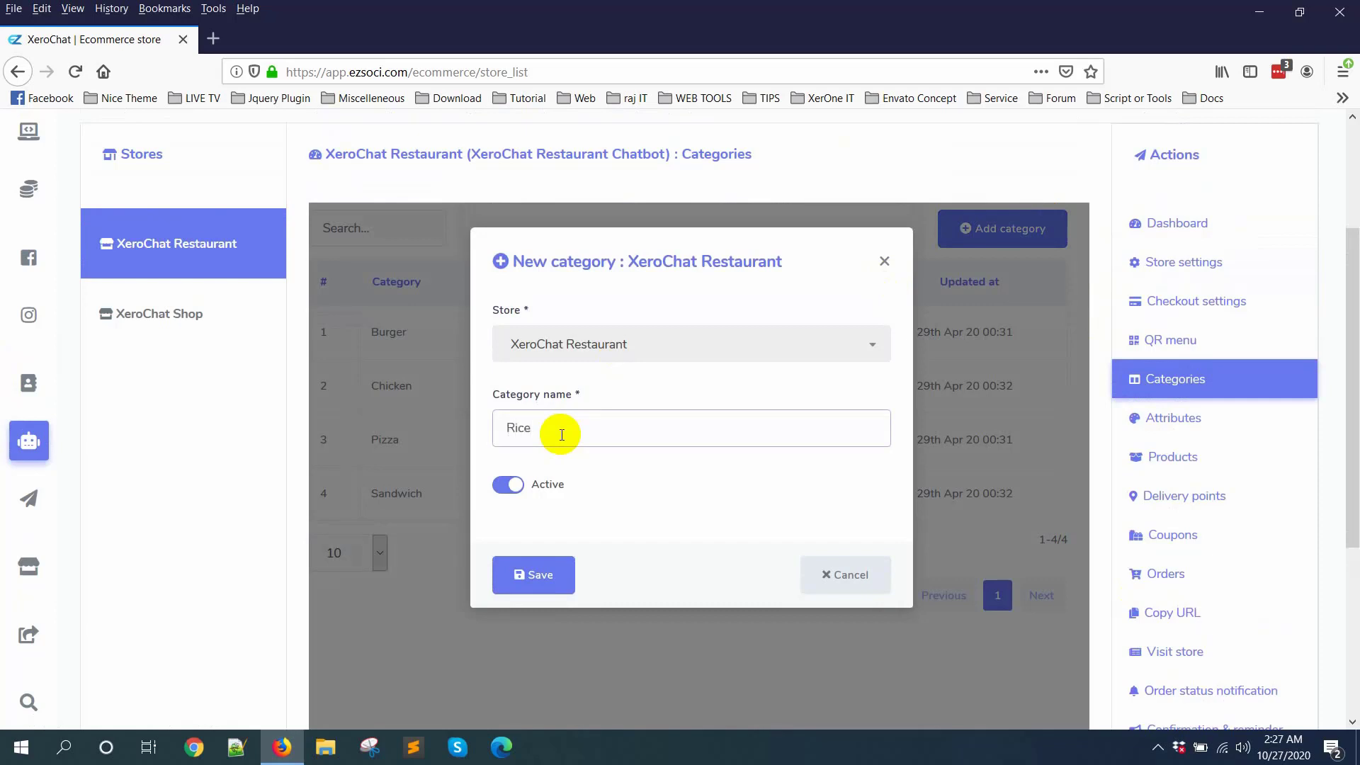
pyautogui.click(545, 574)
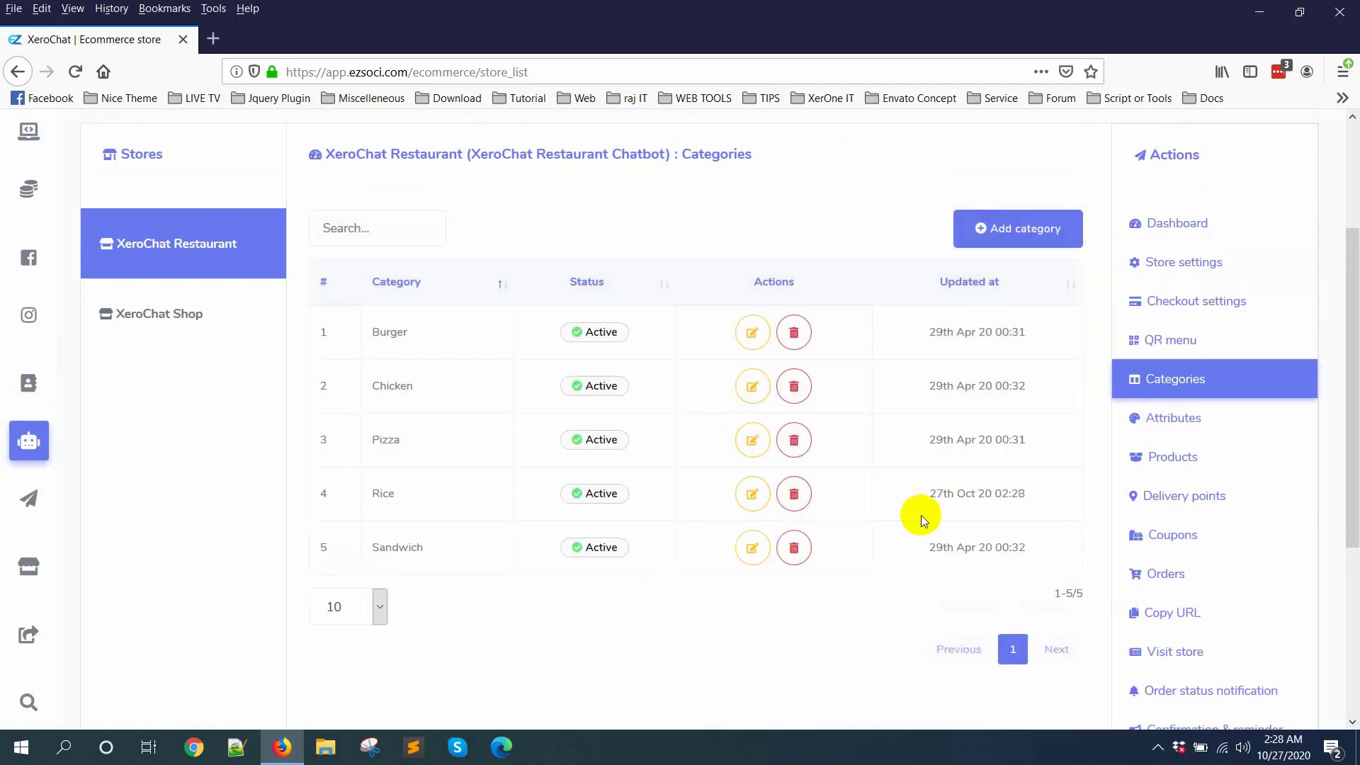
# Step: Open the restaurant's attributes and start a new attribute named Package Size
pyautogui.click(1184, 415)
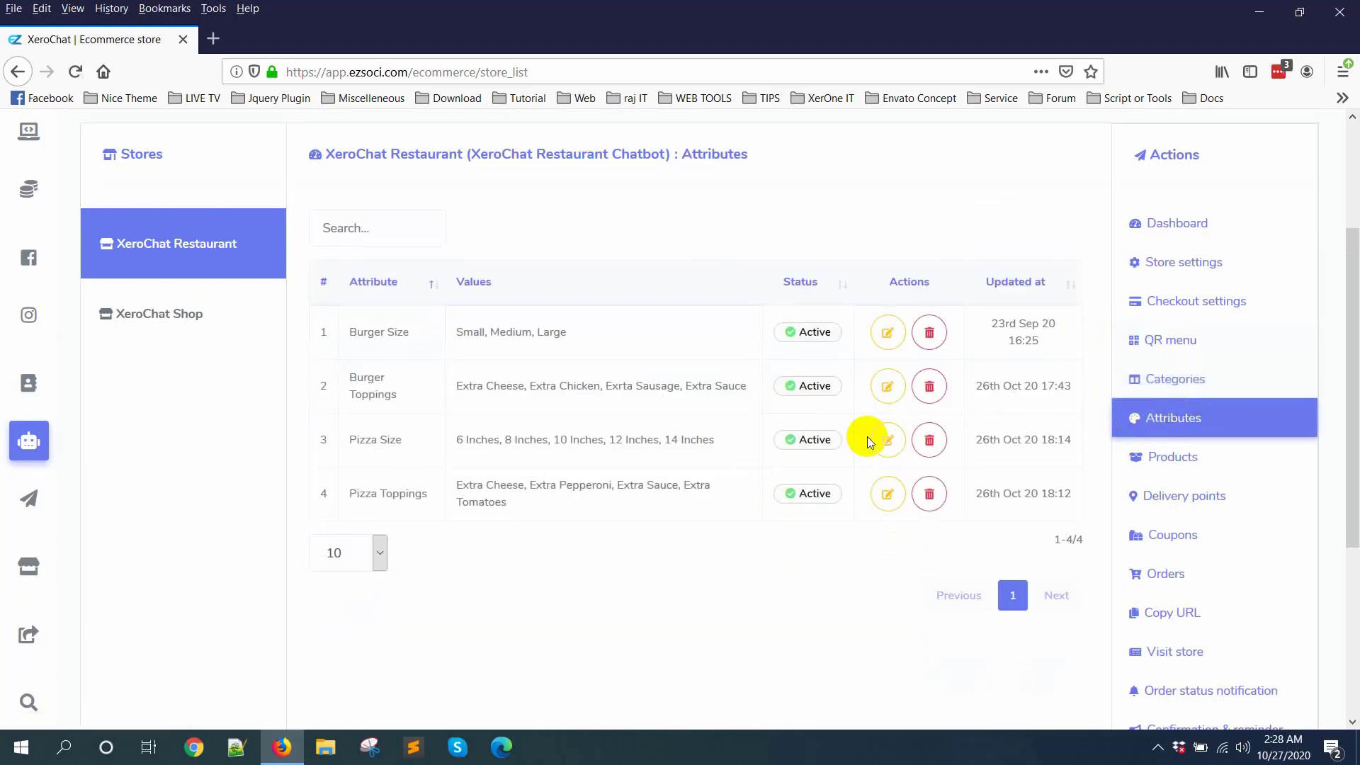
pyautogui.click(1033, 227)
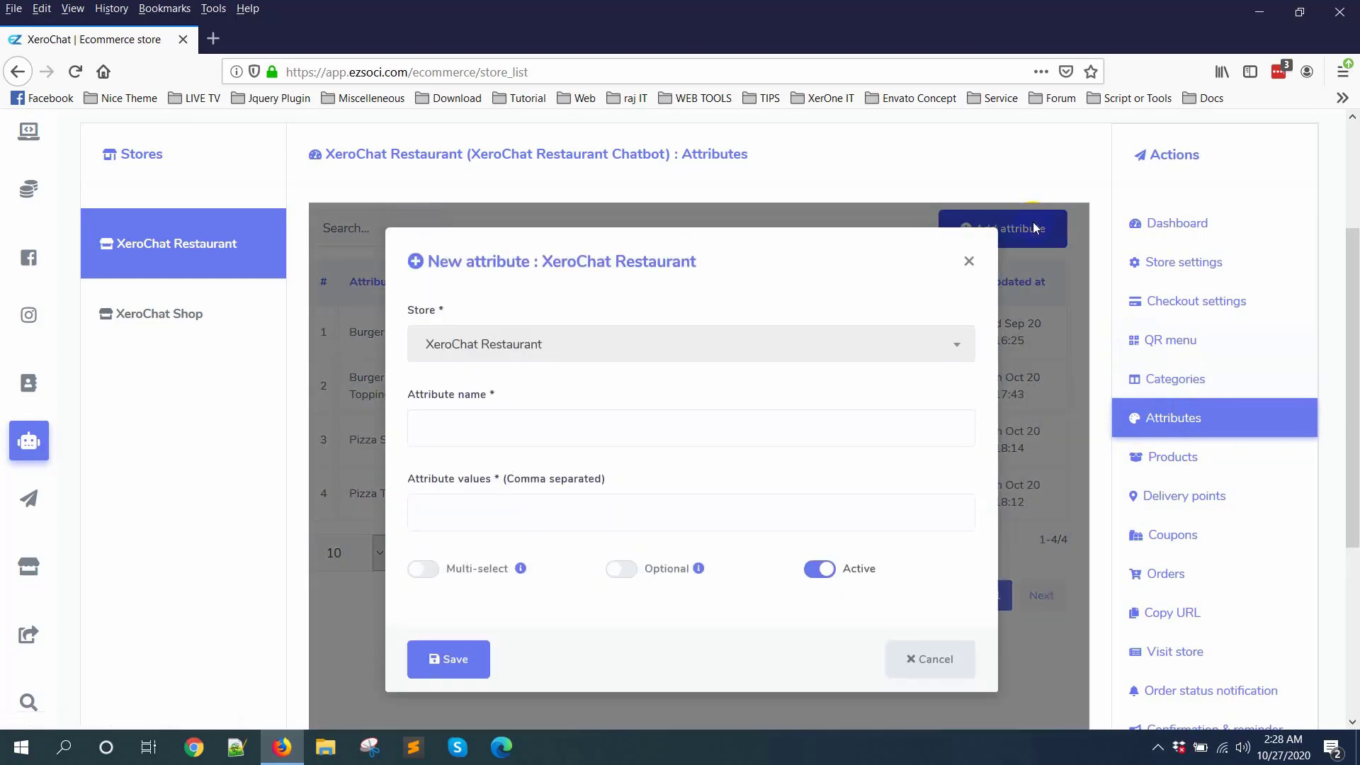
pyautogui.click(491, 436)
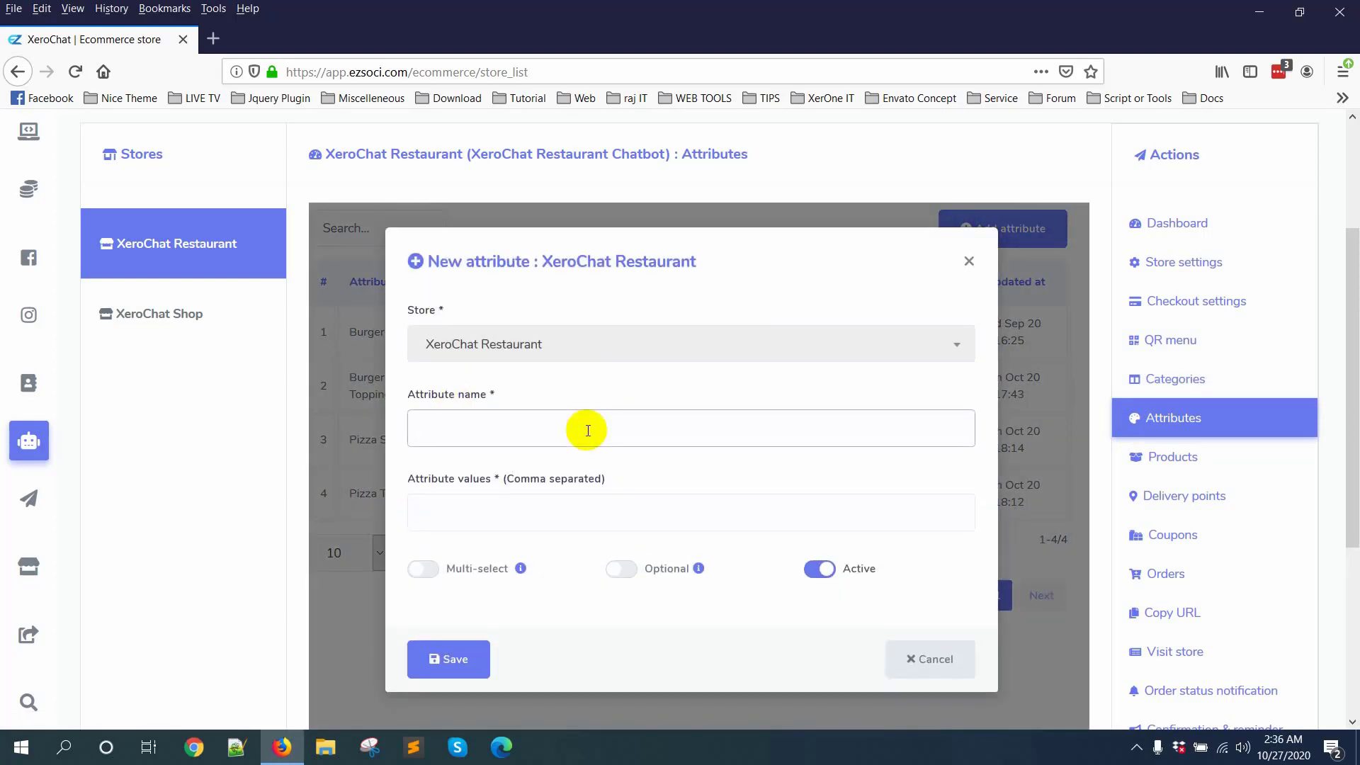
pyautogui.write('Package Six')
pyautogui.write('e')
# Step: Give the Package Size attribute the values Small, Medium and Large, and save it
pyautogui.click(572, 508)
pyautogui.write('Small')
pyautogui.press('Return')
pyautogui.write('Medium')
pyautogui.press('Return')
pyautogui.write('La')
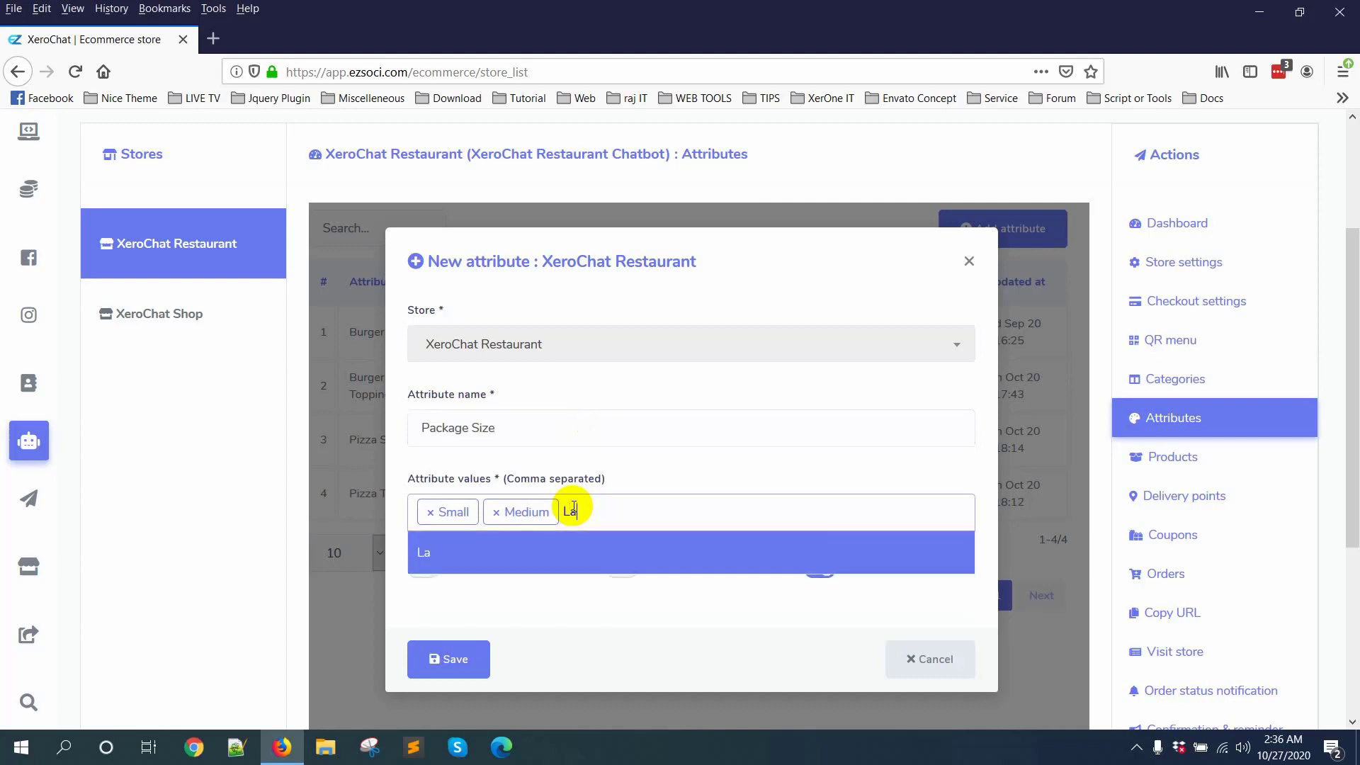
pyautogui.write('rge')
pyautogui.click(569, 554)
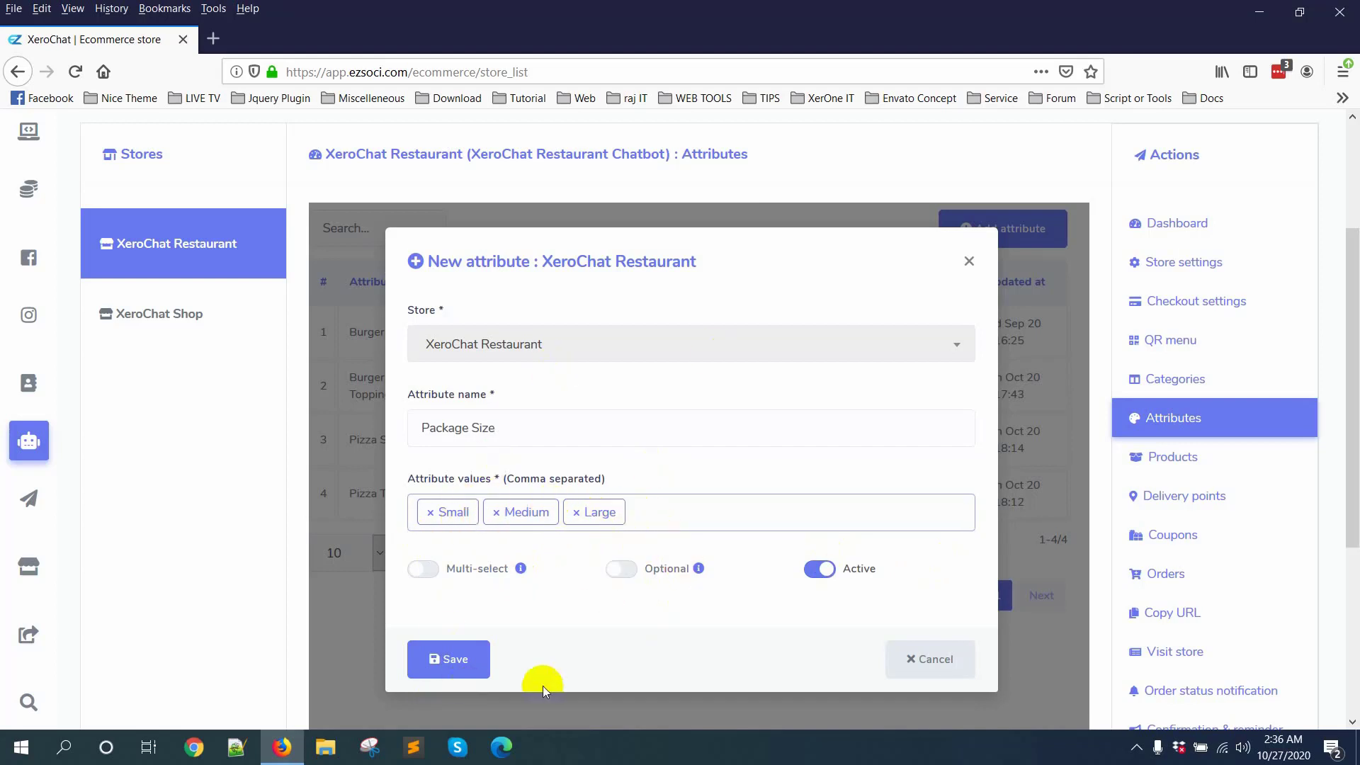
pyautogui.click(443, 663)
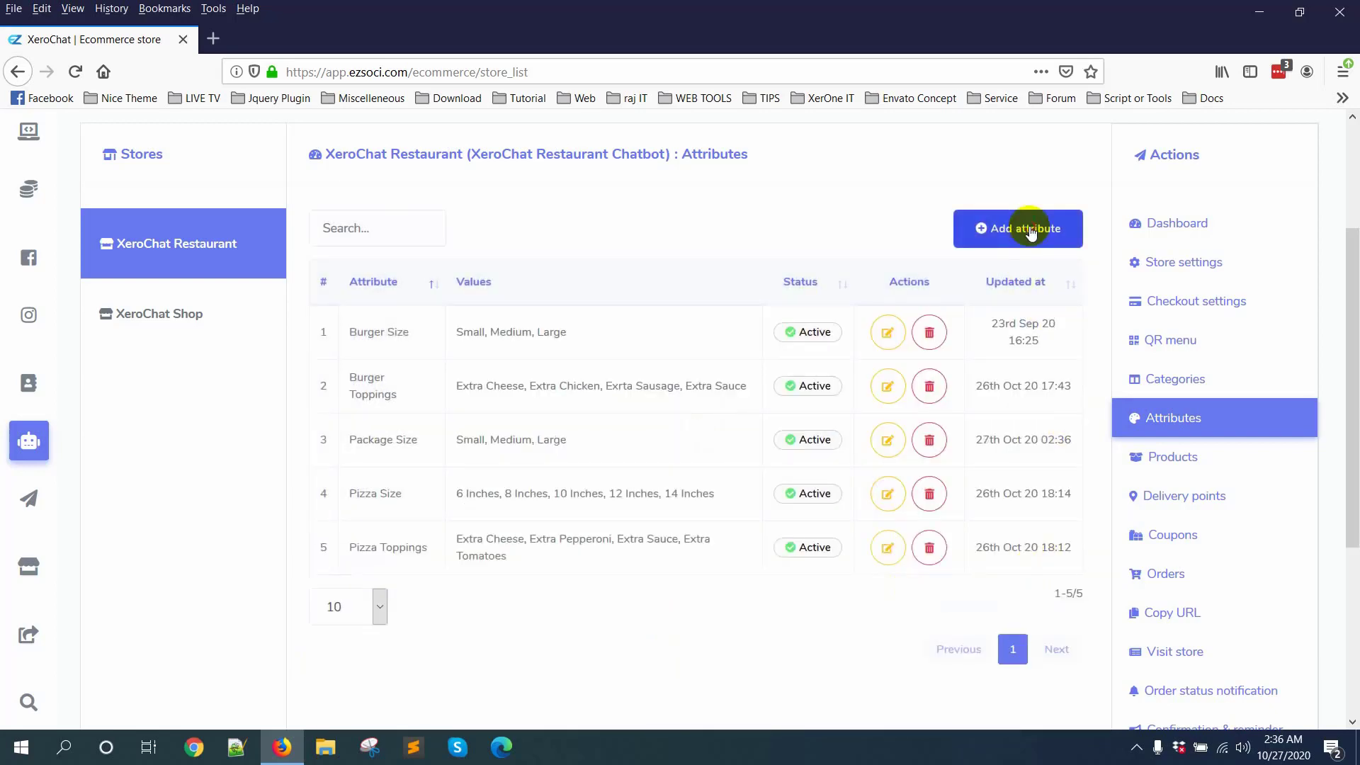
# Step: Start another new attribute for the restaurant store and name it Ingredients
pyautogui.click(1023, 228)
pyautogui.click(490, 434)
pyautogui.write('Ingredients')
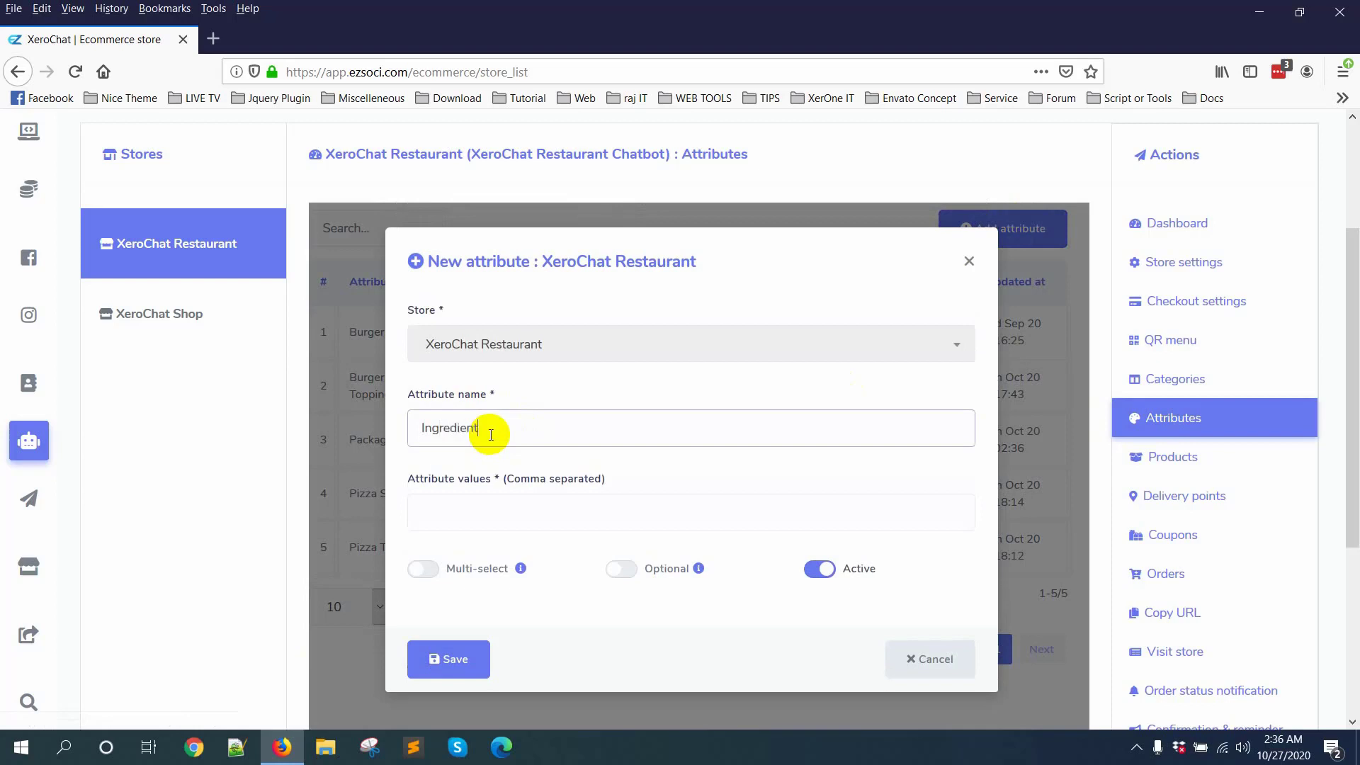
# Step: Enter Eggs, Beef and Prawn as separate values of the Ingredients attribute
pyautogui.click(611, 520)
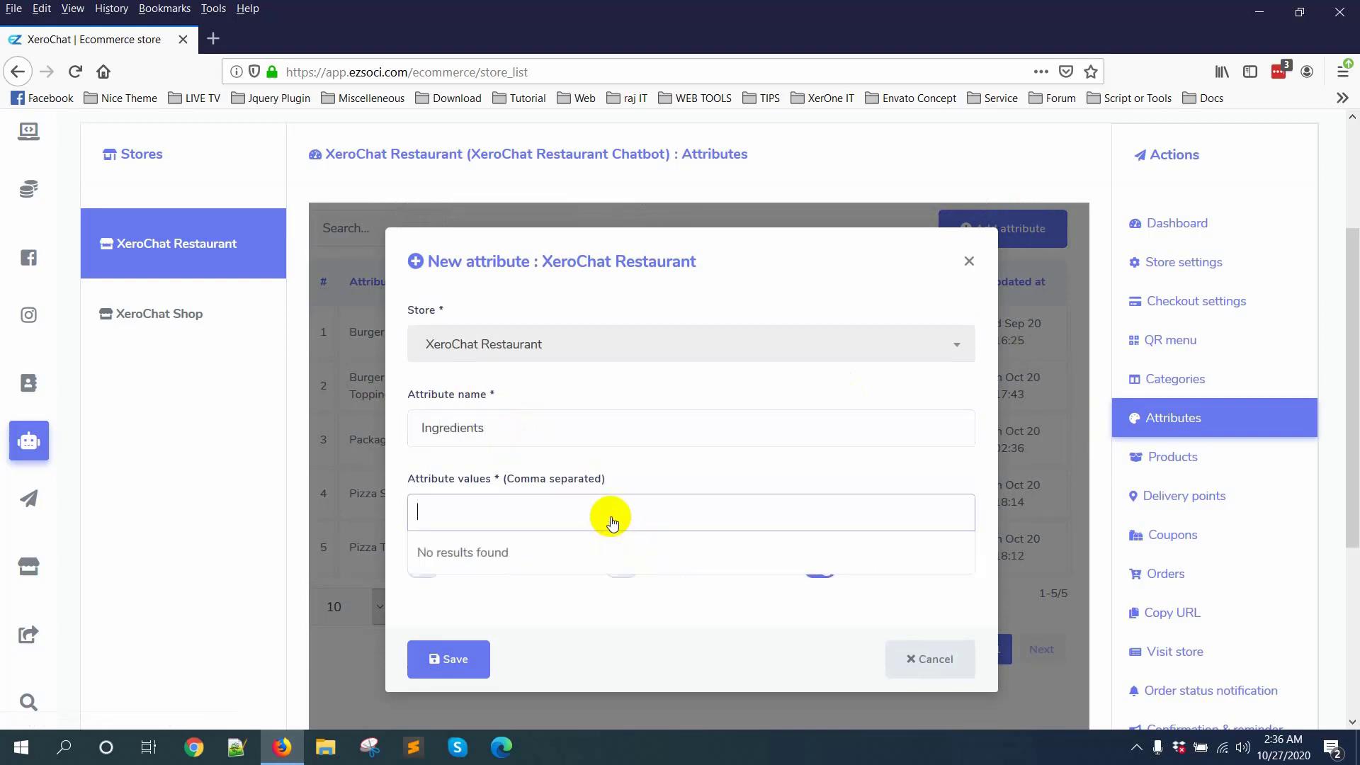
pyautogui.write('Eggs')
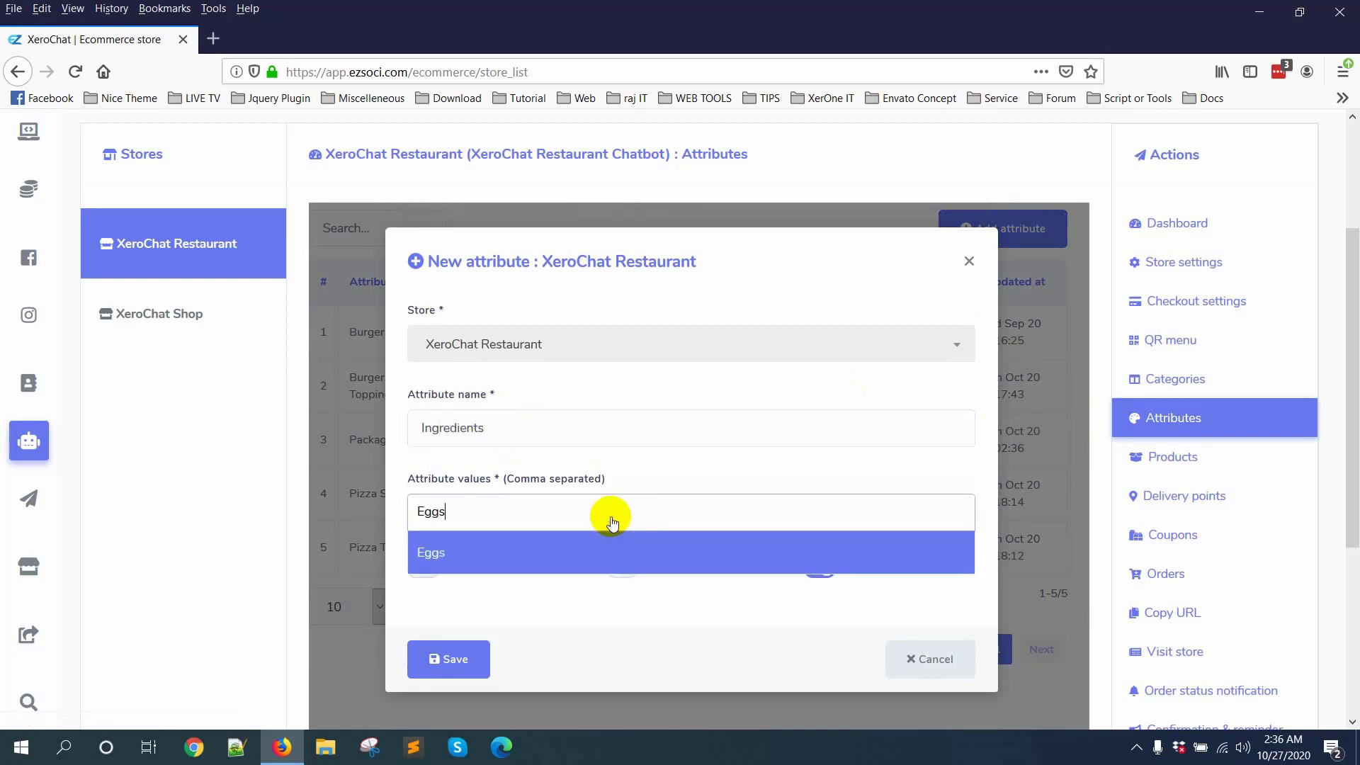
pyautogui.press('Return')
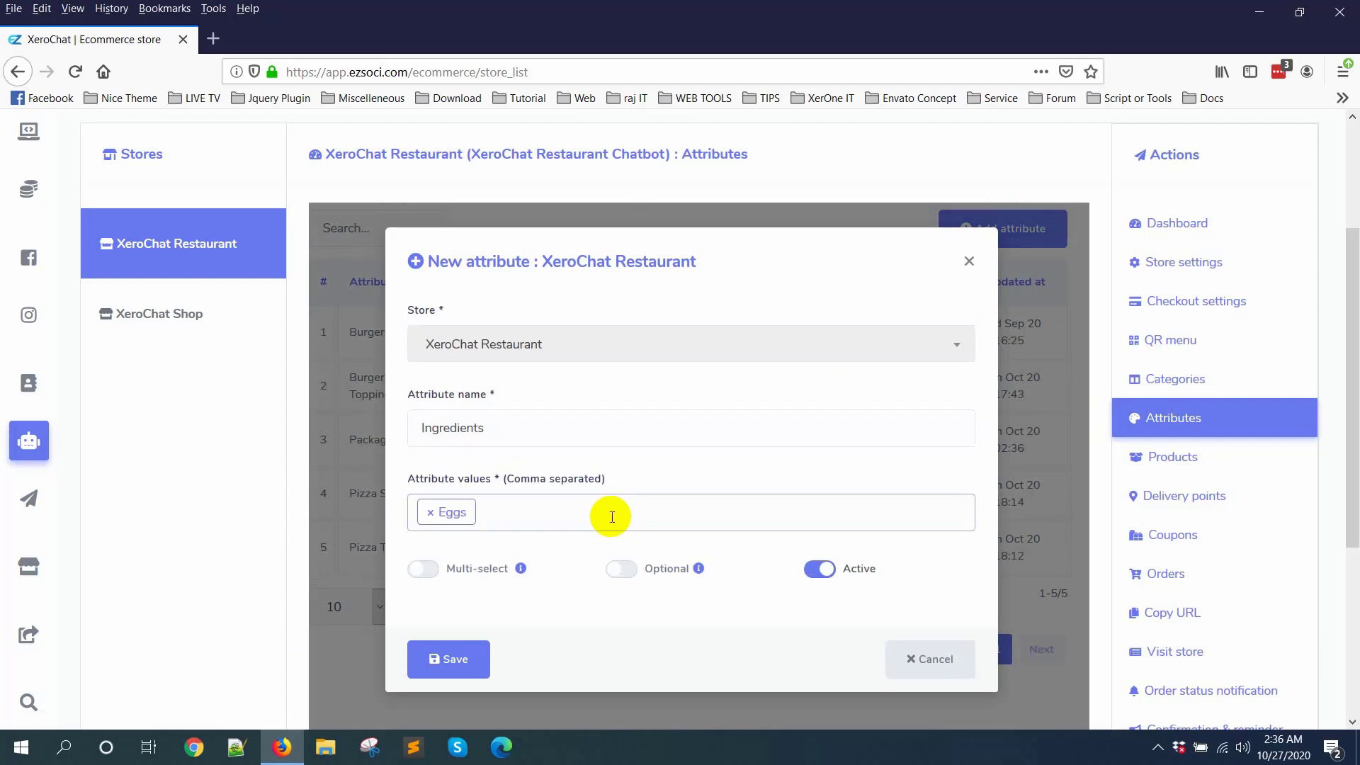
pyautogui.write('Beef')
pyautogui.press('Return')
pyautogui.write('Prawn')
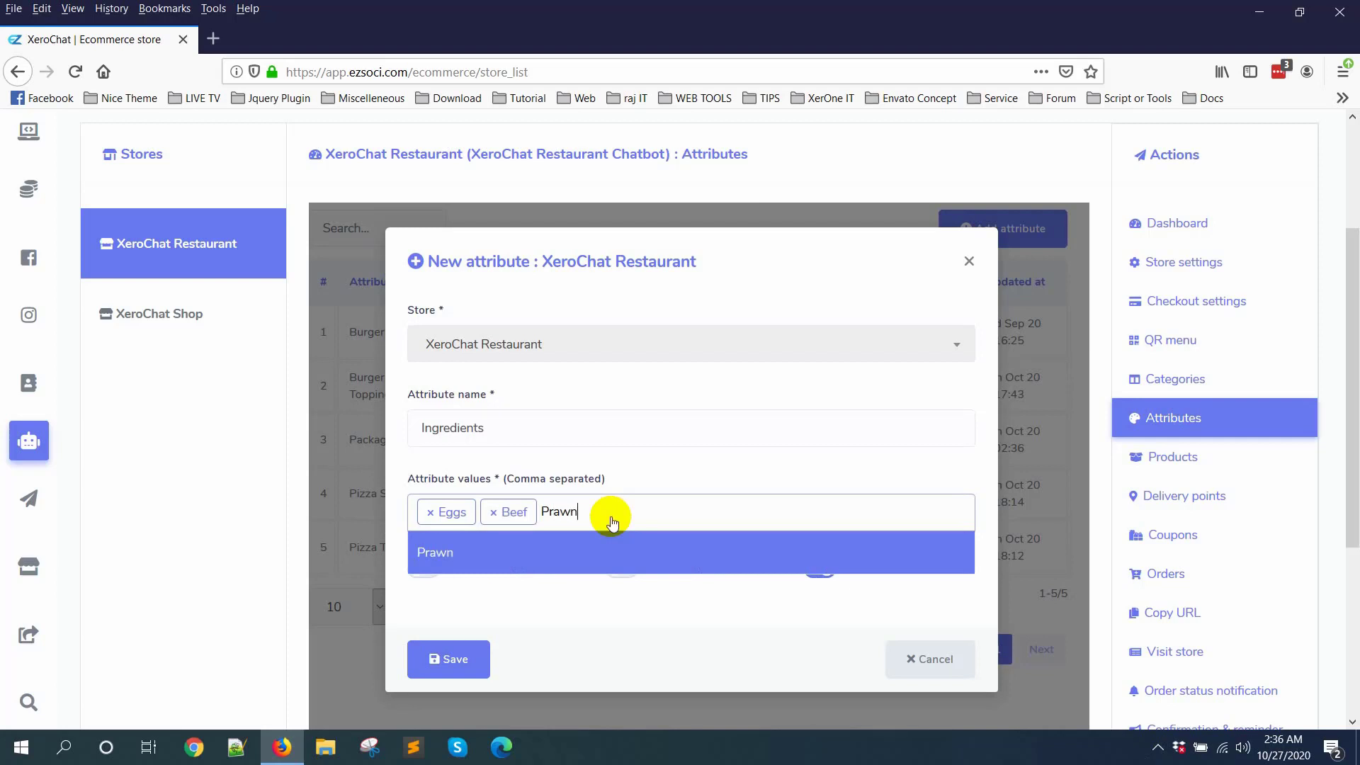
pyautogui.press('Return')
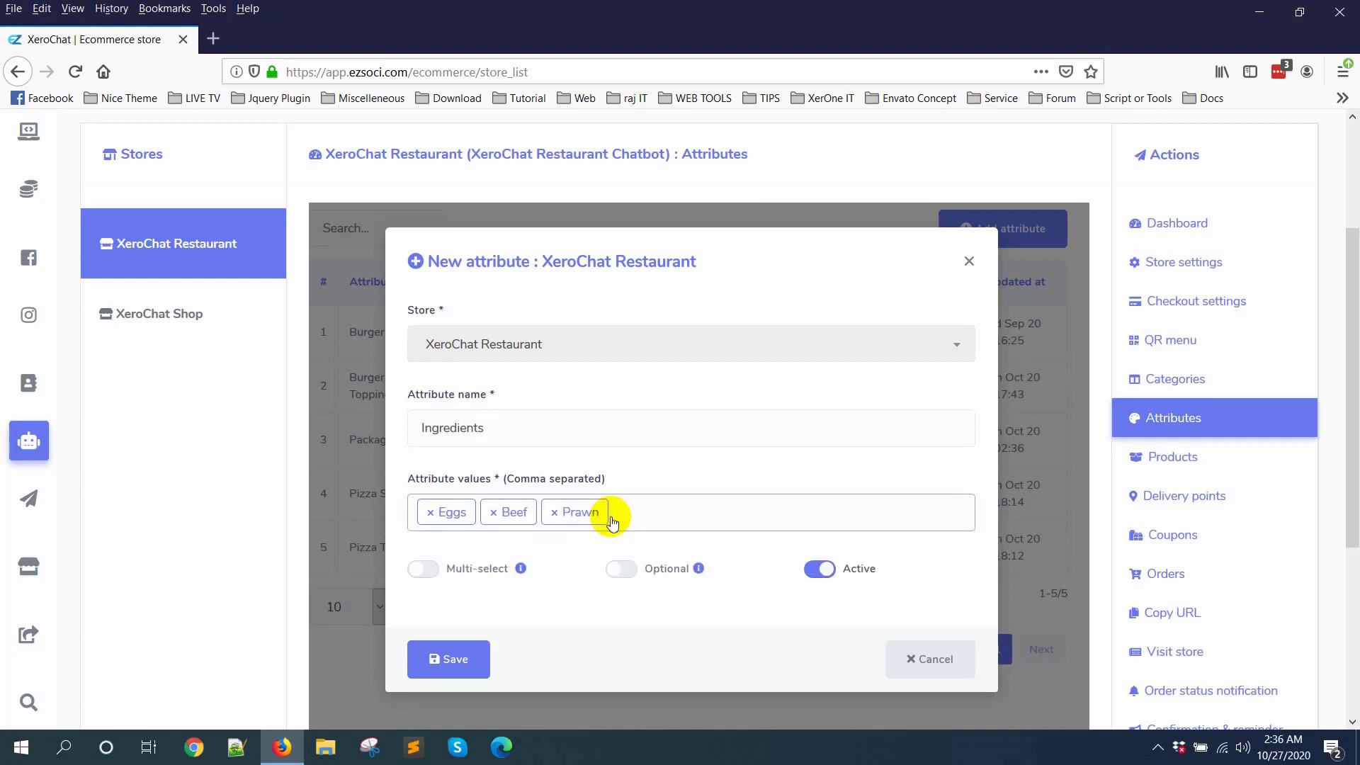
# Step: Add the value Meet to the Ingredients attribute and save it with multi-select enabled
pyautogui.write('Mee')
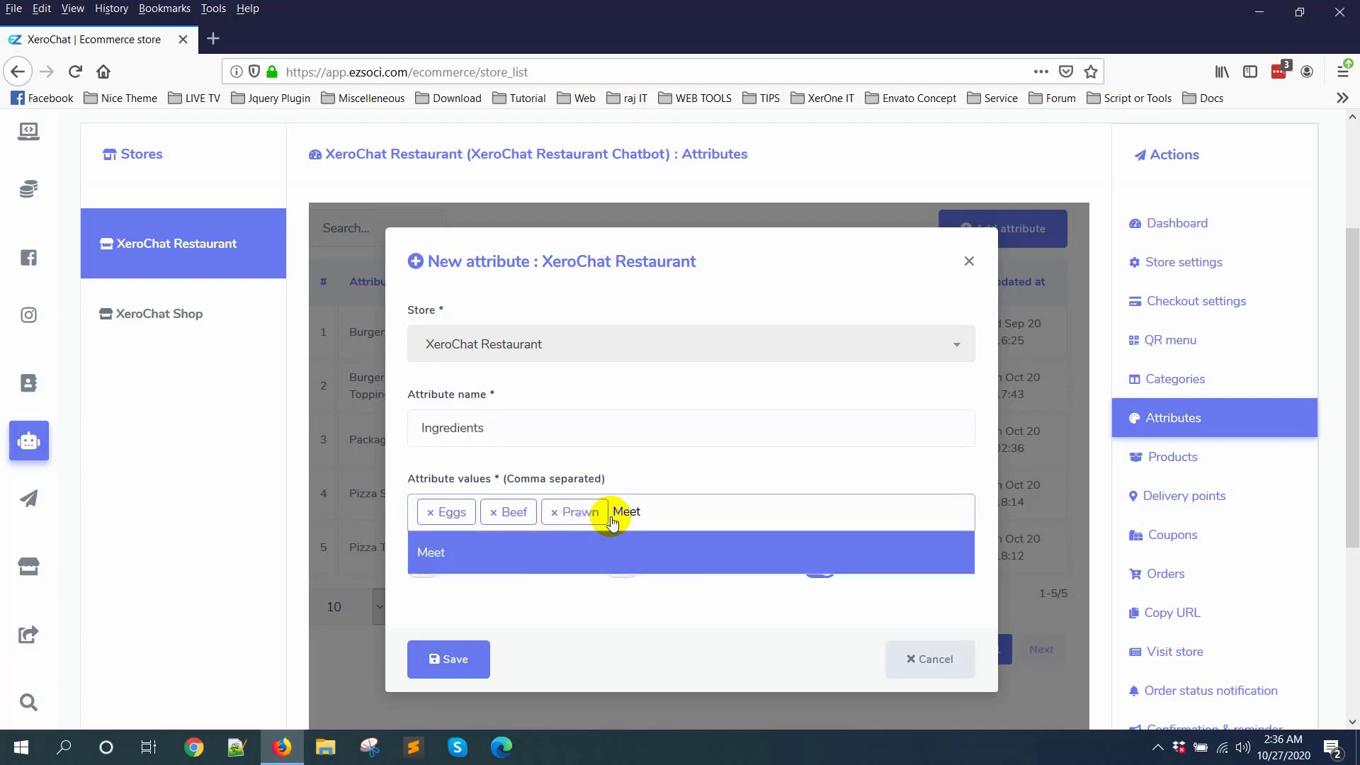
pyautogui.write('t')
pyautogui.press('Return')
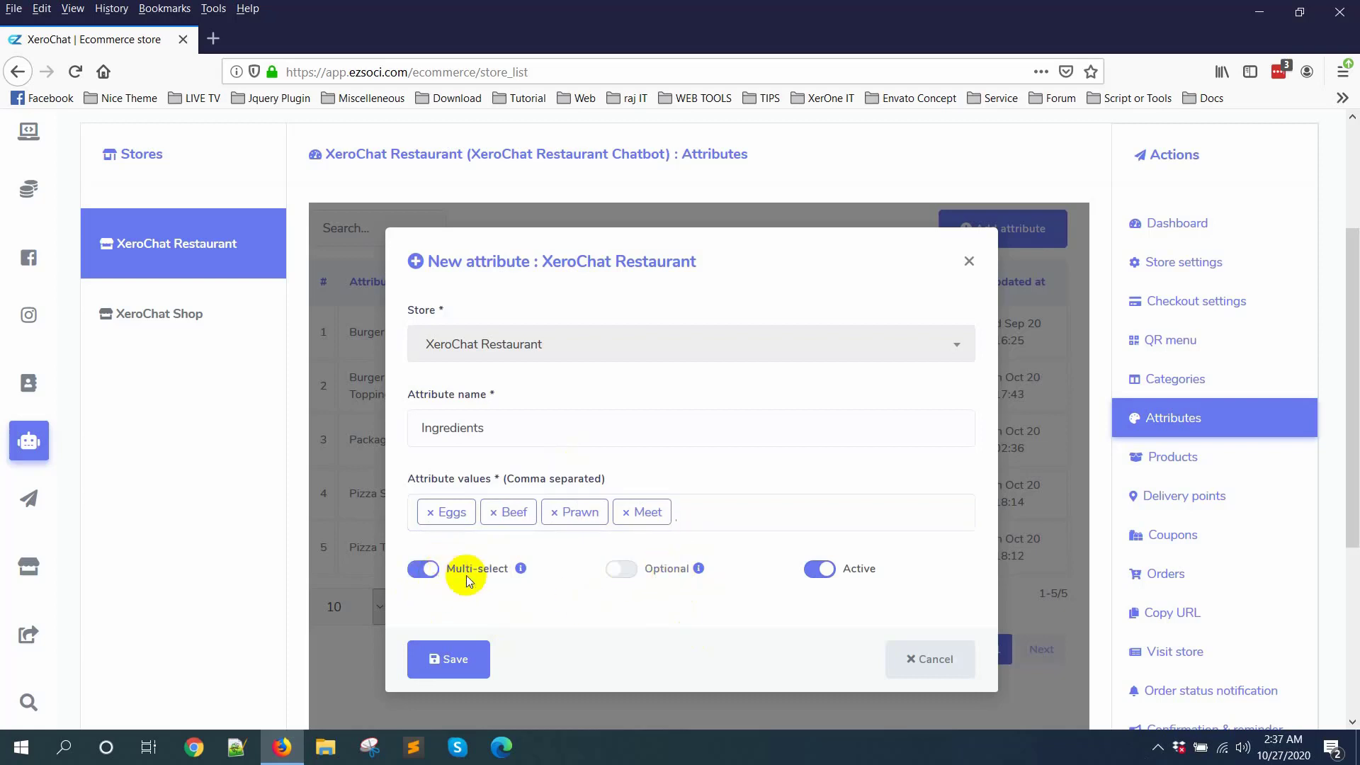
pyautogui.click(450, 662)
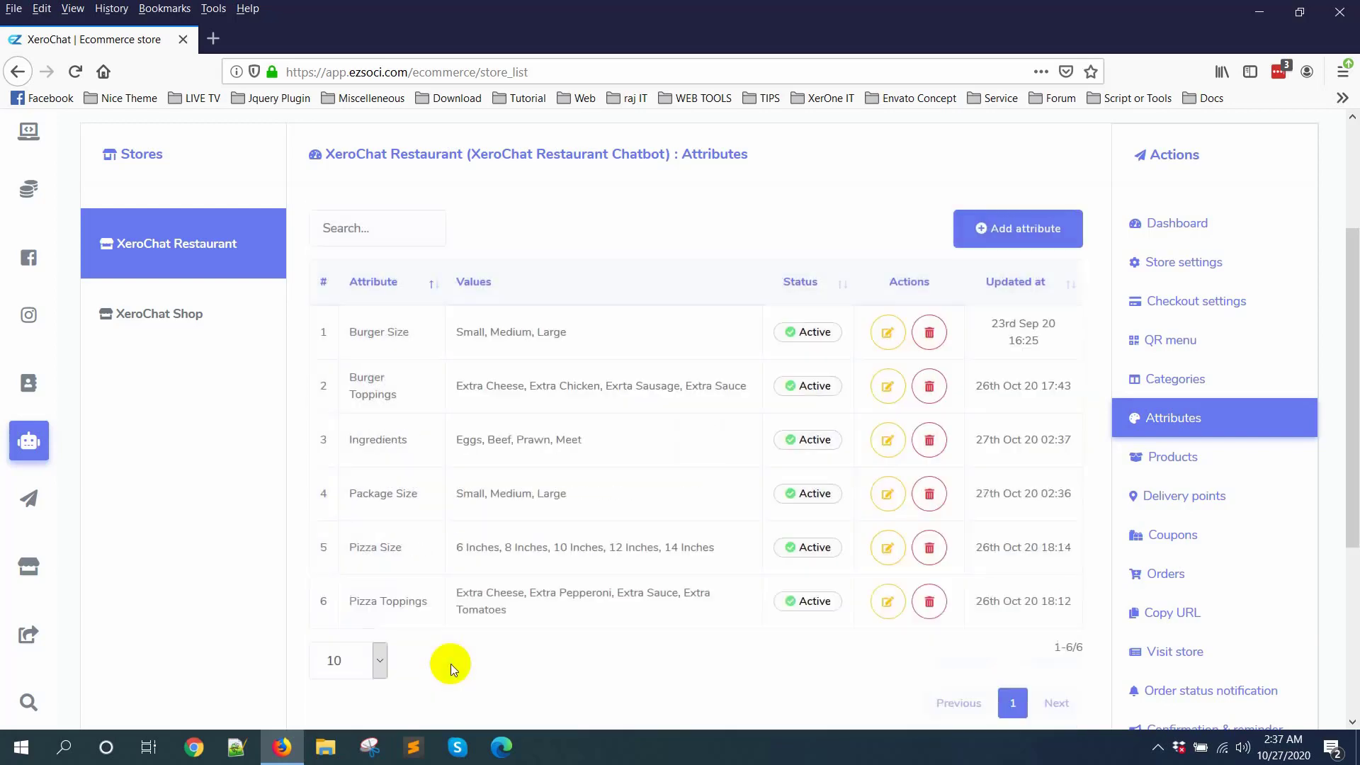
# Step: Start a third new attribute for the restaurant store and name it Toppings
pyautogui.click(1019, 228)
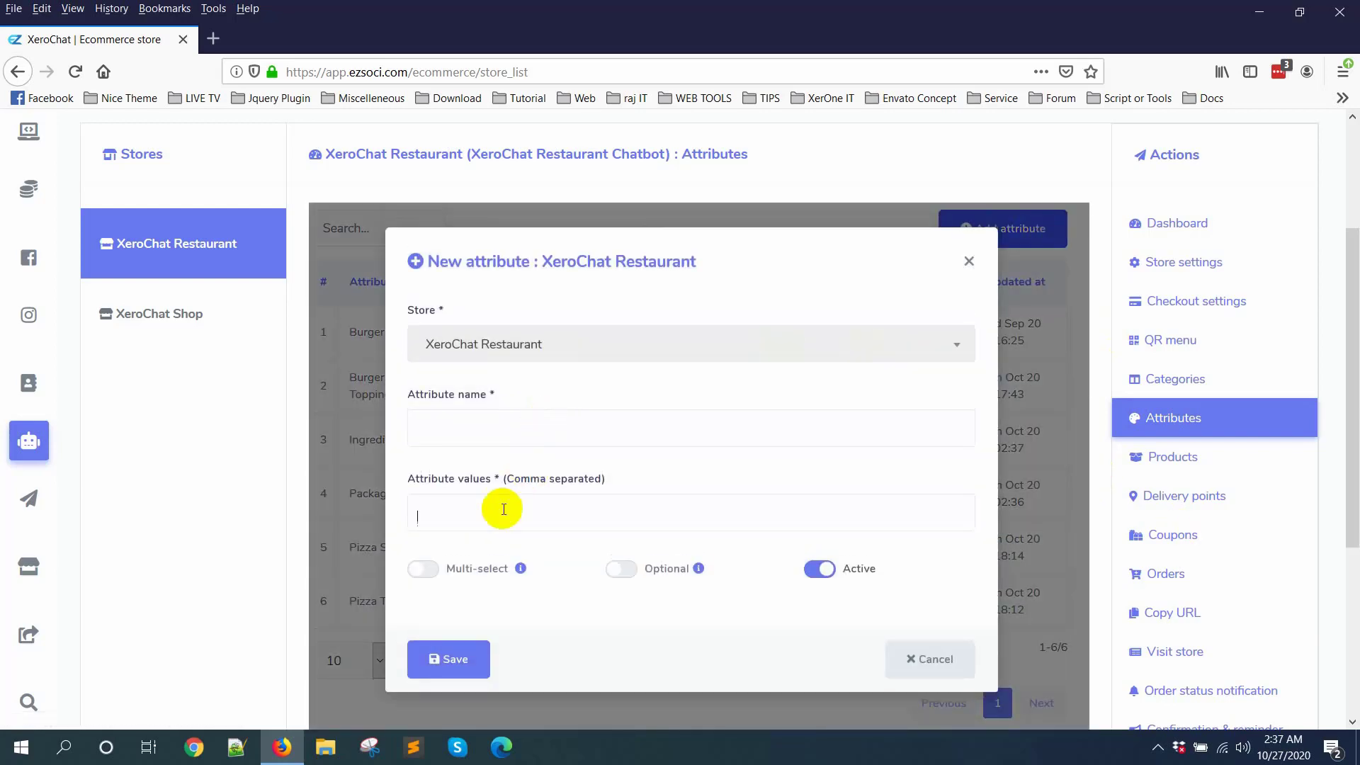
pyautogui.click(511, 425)
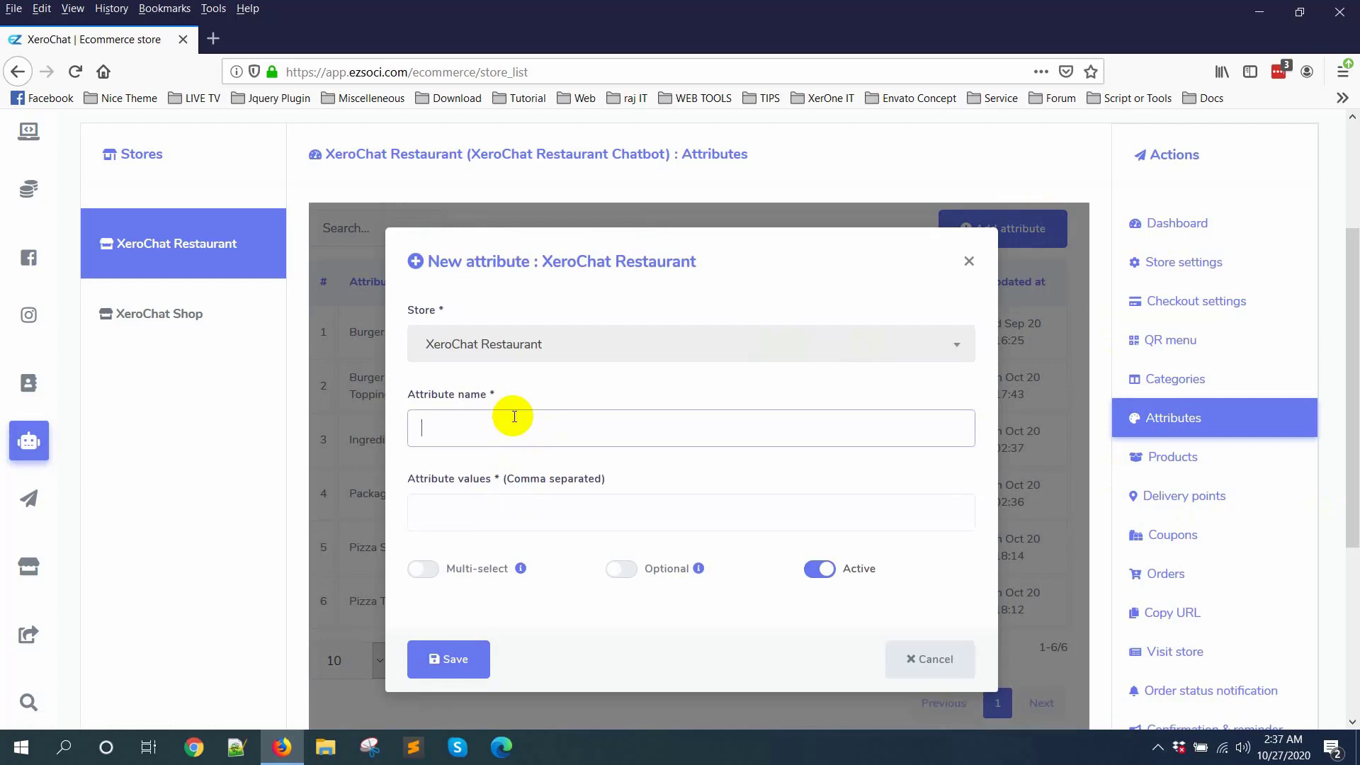
pyautogui.write('Toppings')
# Step: Enter Extra Fried Chicken as the first value of the Toppings attribute
pyautogui.click(523, 508)
pyautogui.write('Extra')
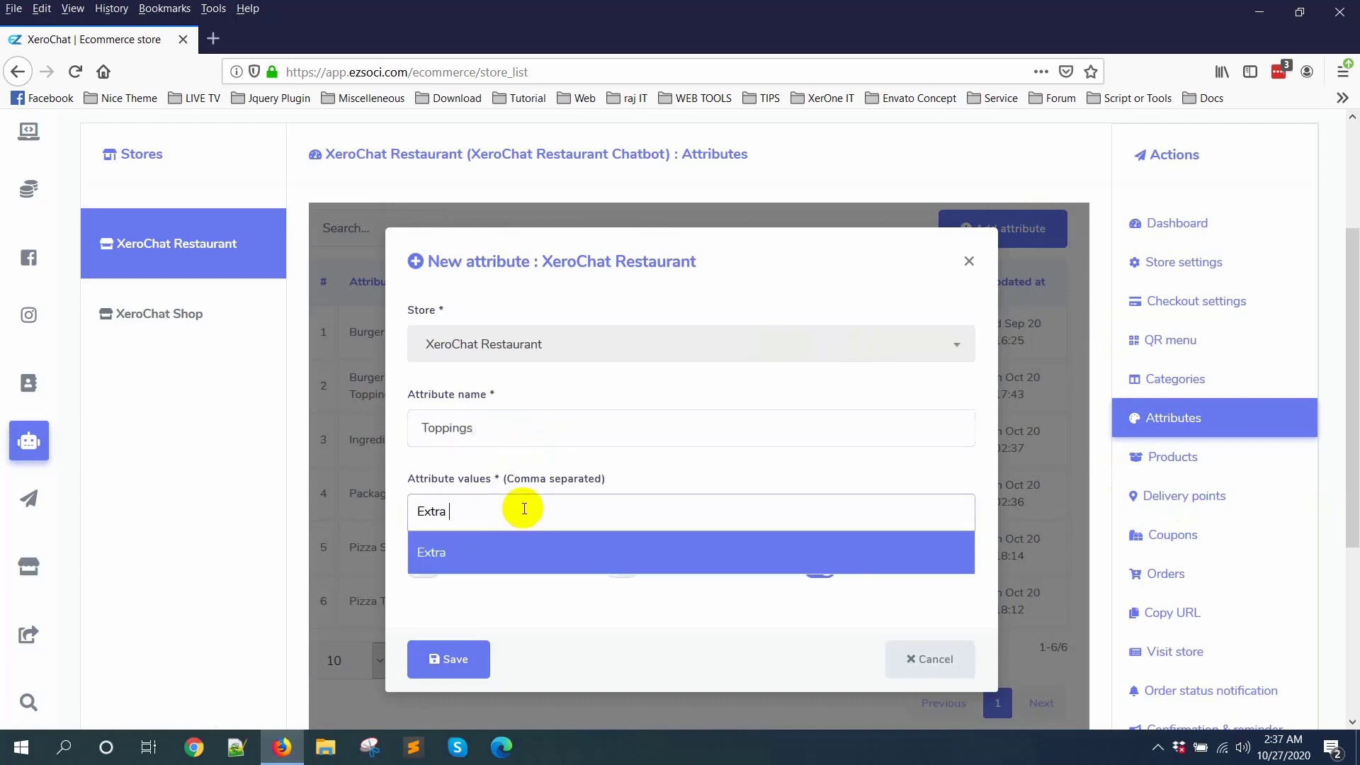
pyautogui.write(' Fried')
pyautogui.press('BackSpace')
pyautogui.press('BackSpace')
pyautogui.write('ied Chicken')
pyautogui.press('Return')
# Step: Add Extra Beef Piece and Extra Mutton Piece as further values of the Toppings attribute
pyautogui.write('E')
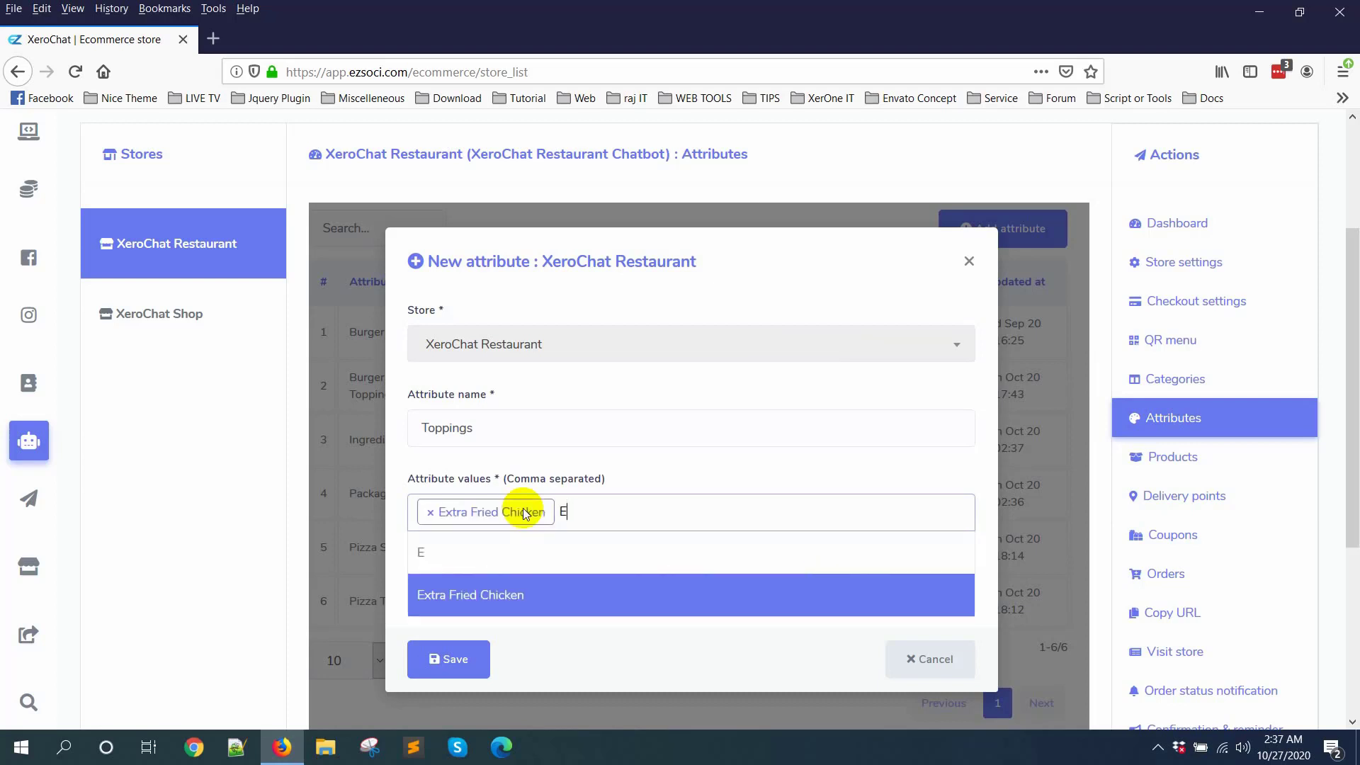
pyautogui.write('xtra Beef')
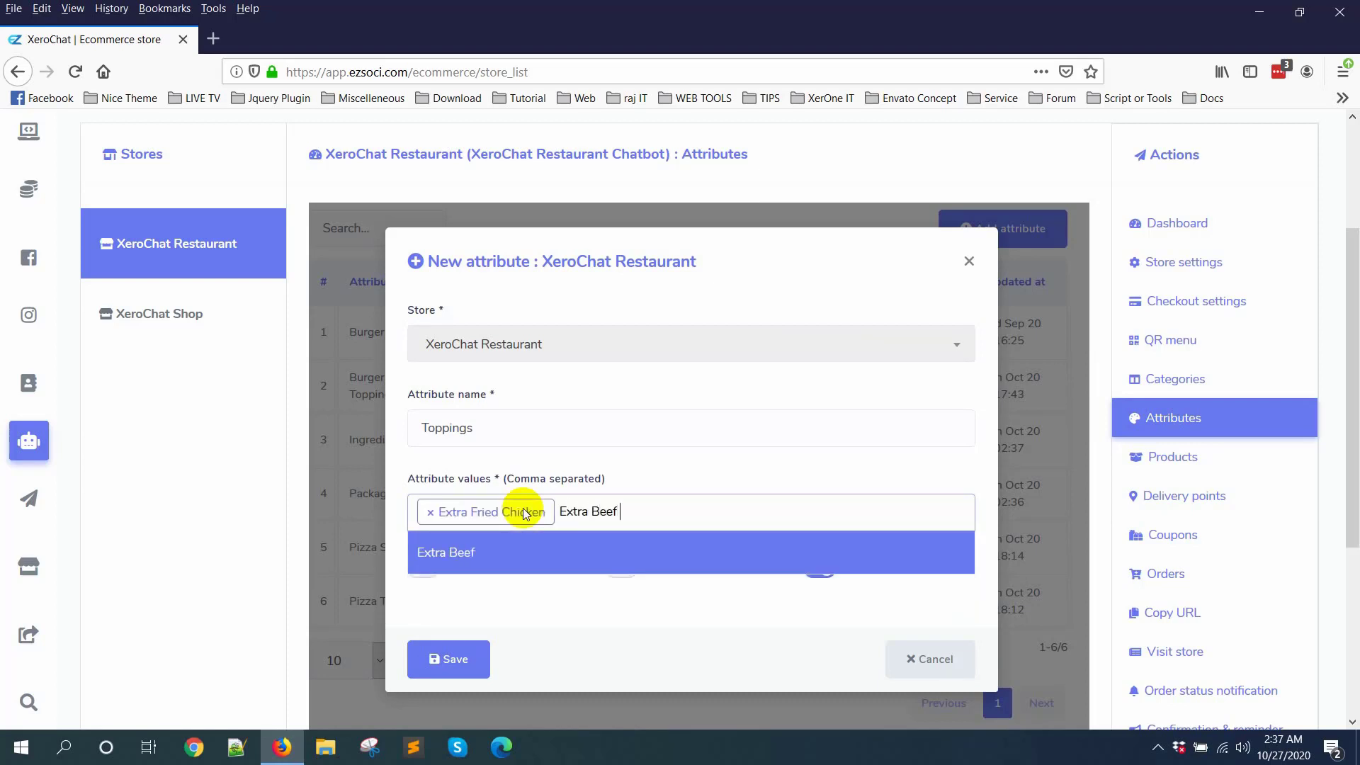
pyautogui.write(' Piece')
pyautogui.press('Return')
pyautogui.write('Ex')
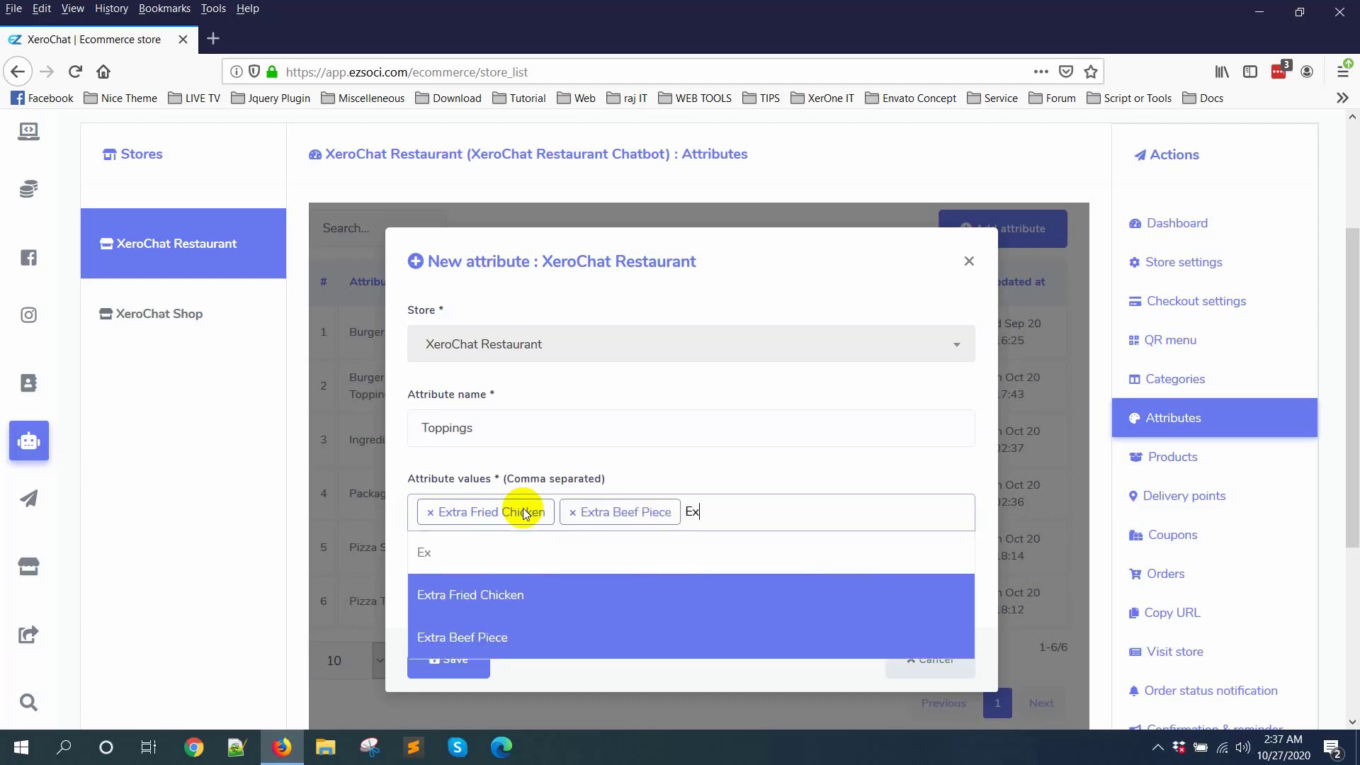
pyautogui.write('tra Mutton Pie')
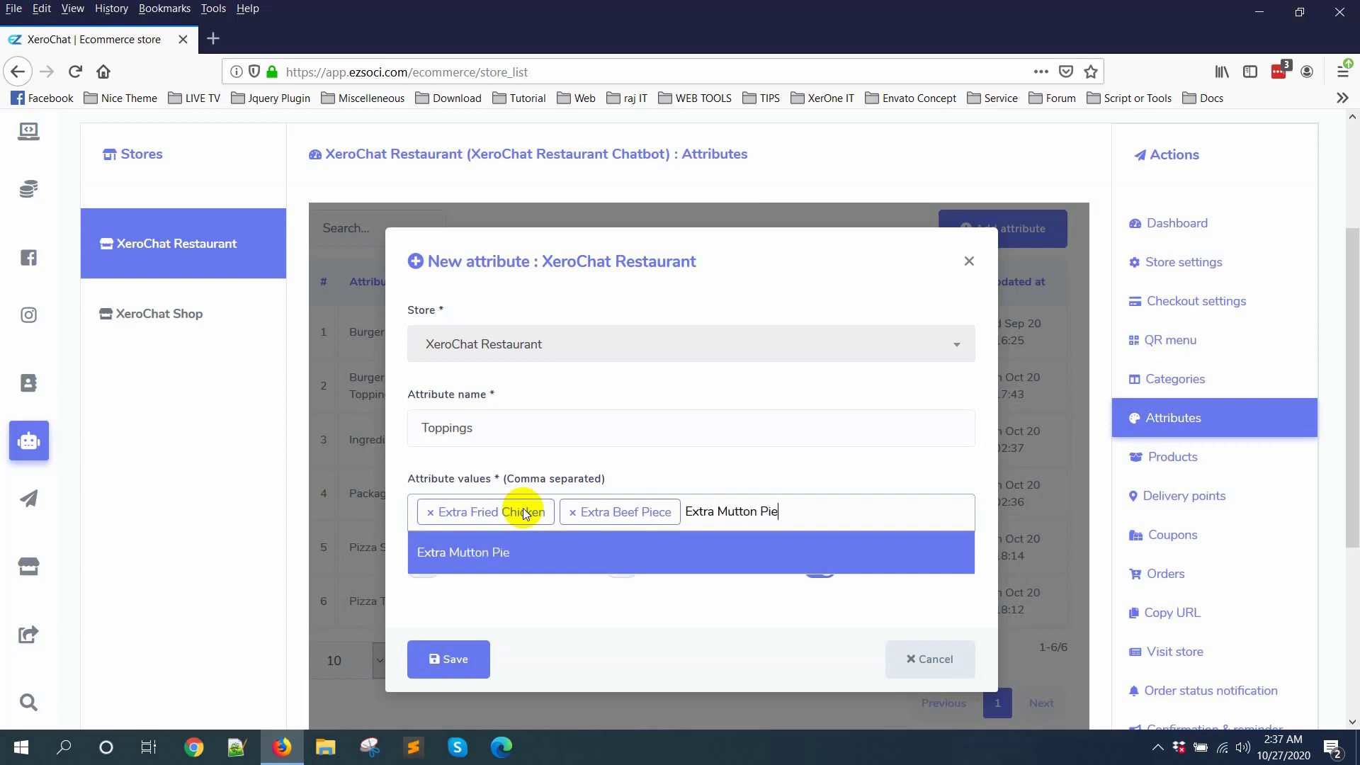
pyautogui.write('ce')
pyautogui.click(569, 557)
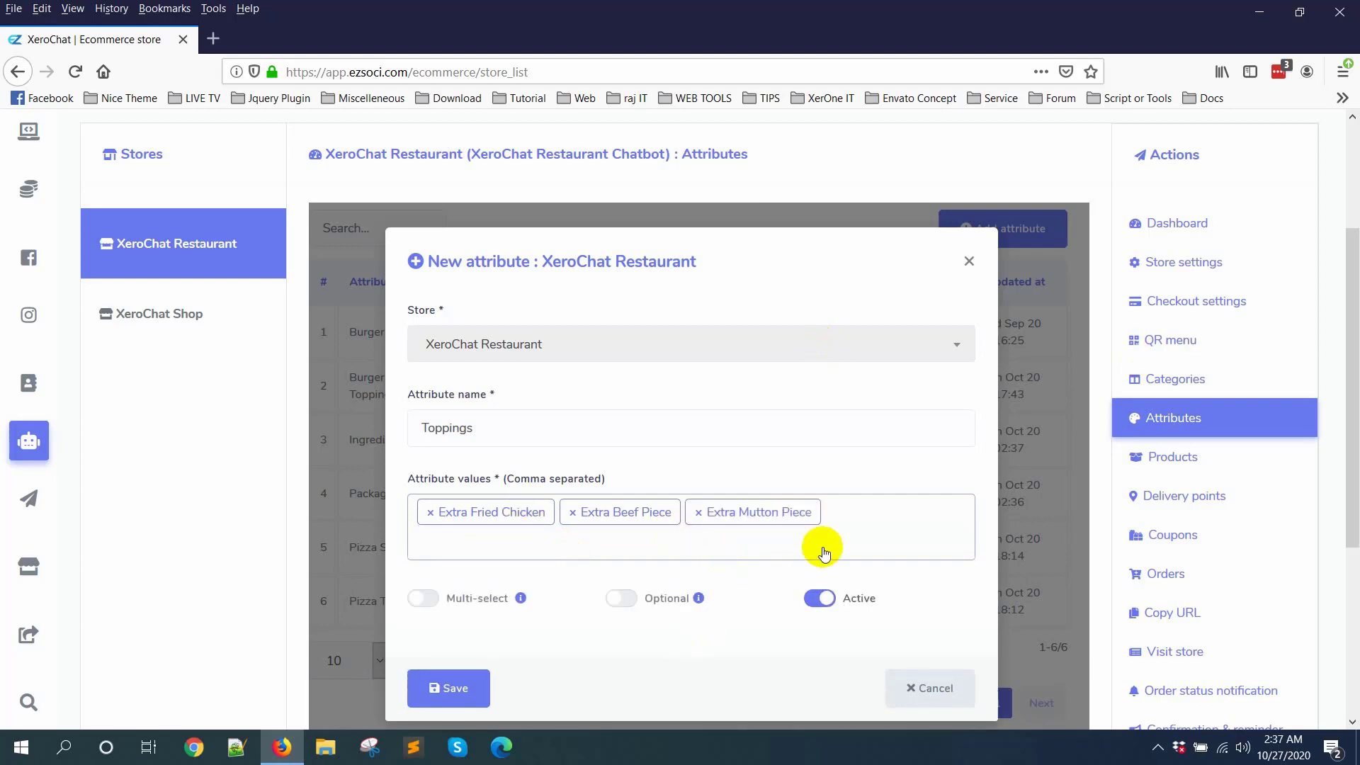
# Step: Make the Toppings attribute multi-select and optional, and save it
pyautogui.scroll(-2, 784, 577)
pyautogui.click(429, 505)
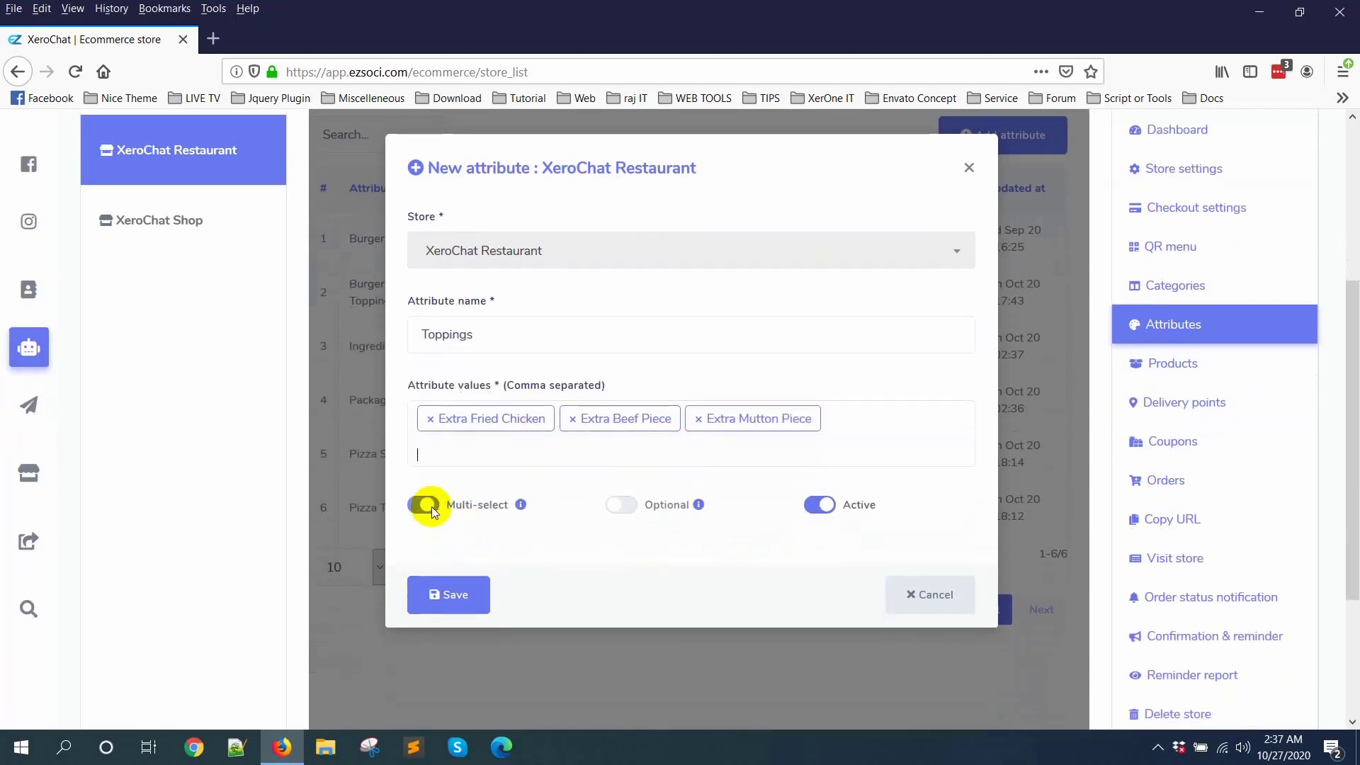
pyautogui.click(666, 510)
pyautogui.click(466, 595)
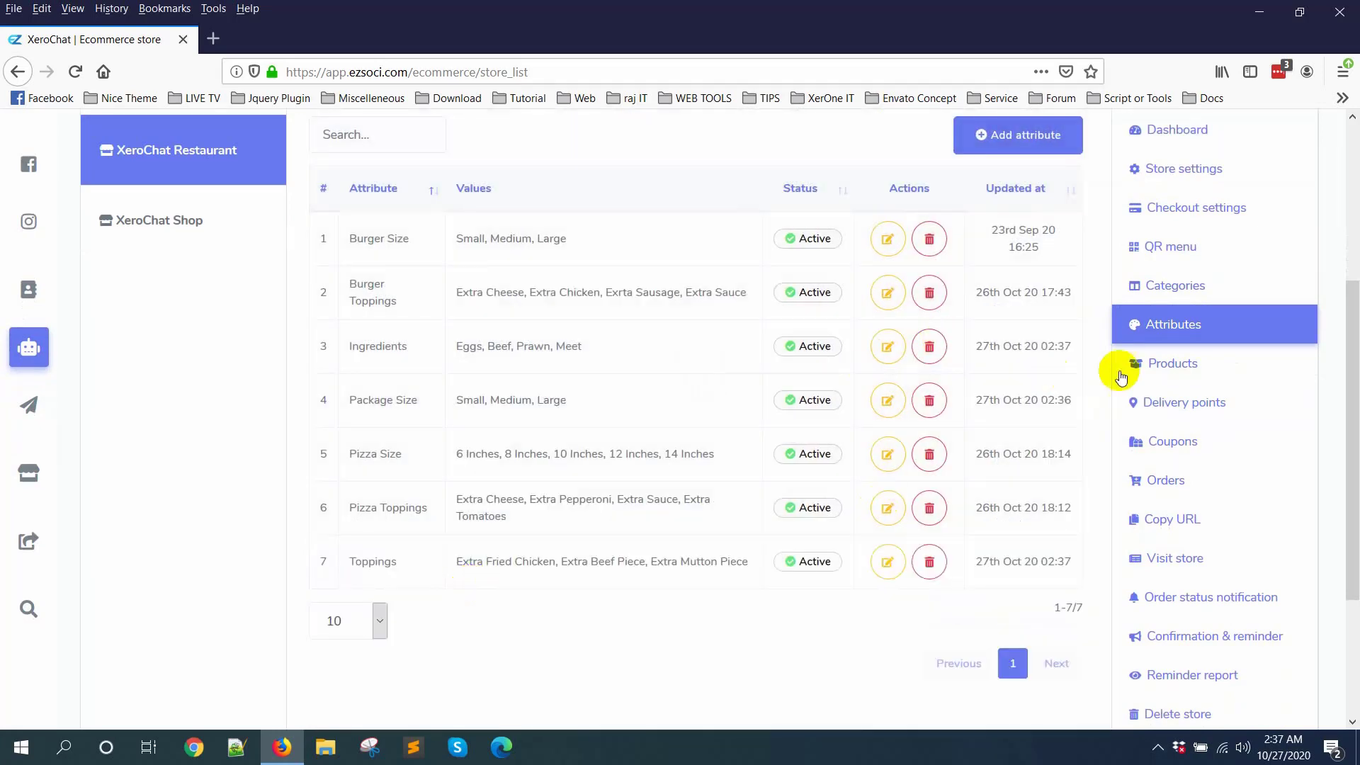
# Step: Open the restaurant's product list and start adding a new product
pyautogui.click(1191, 368)
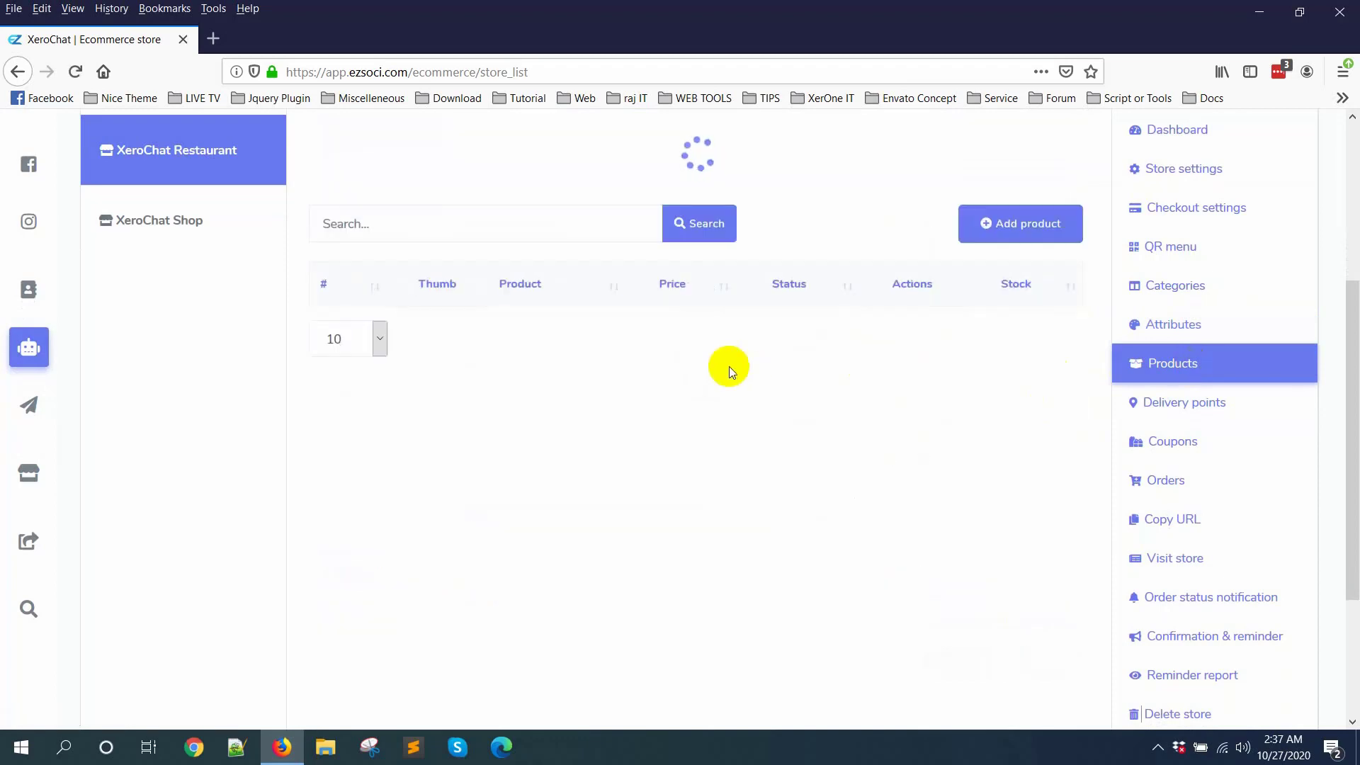
pyautogui.scroll(-1, 873, 617)
pyautogui.scroll(-2, 874, 614)
pyautogui.scroll(6, 874, 613)
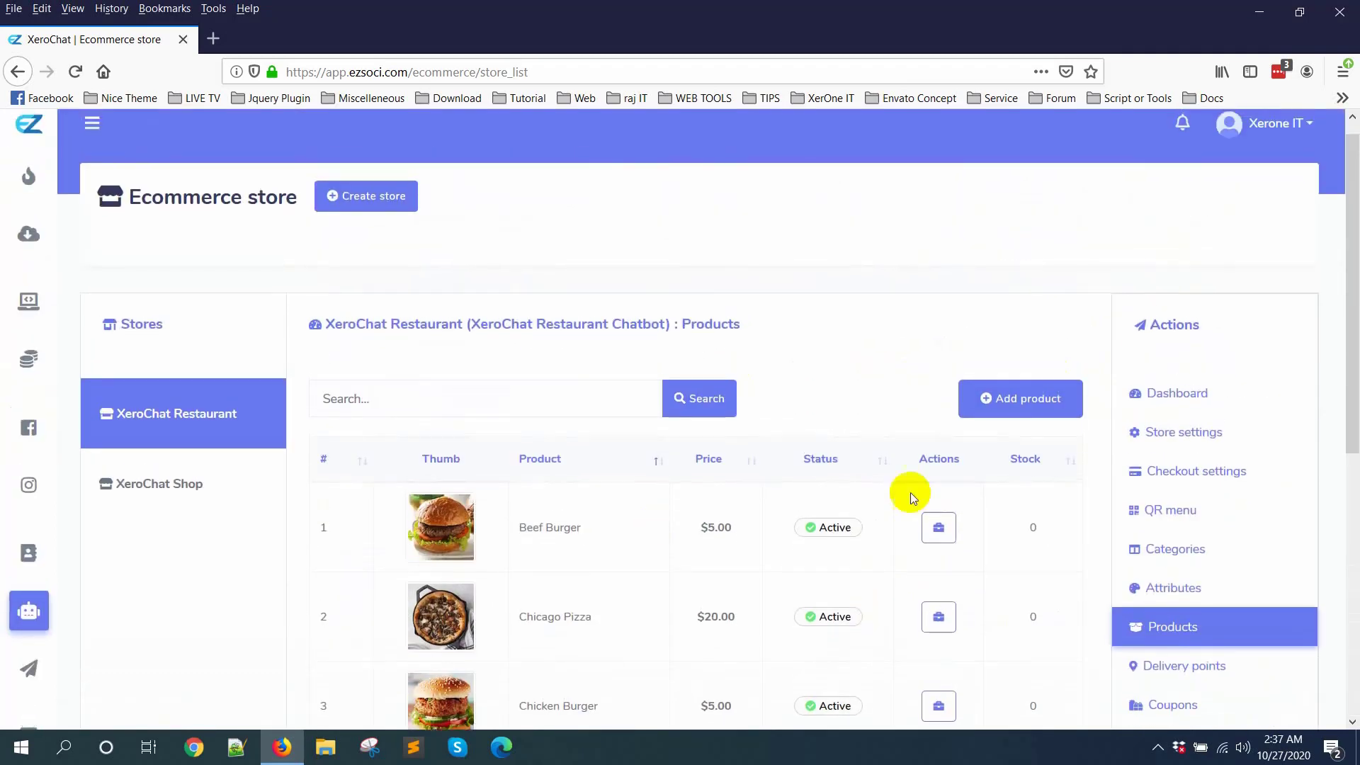
pyautogui.click(1043, 430)
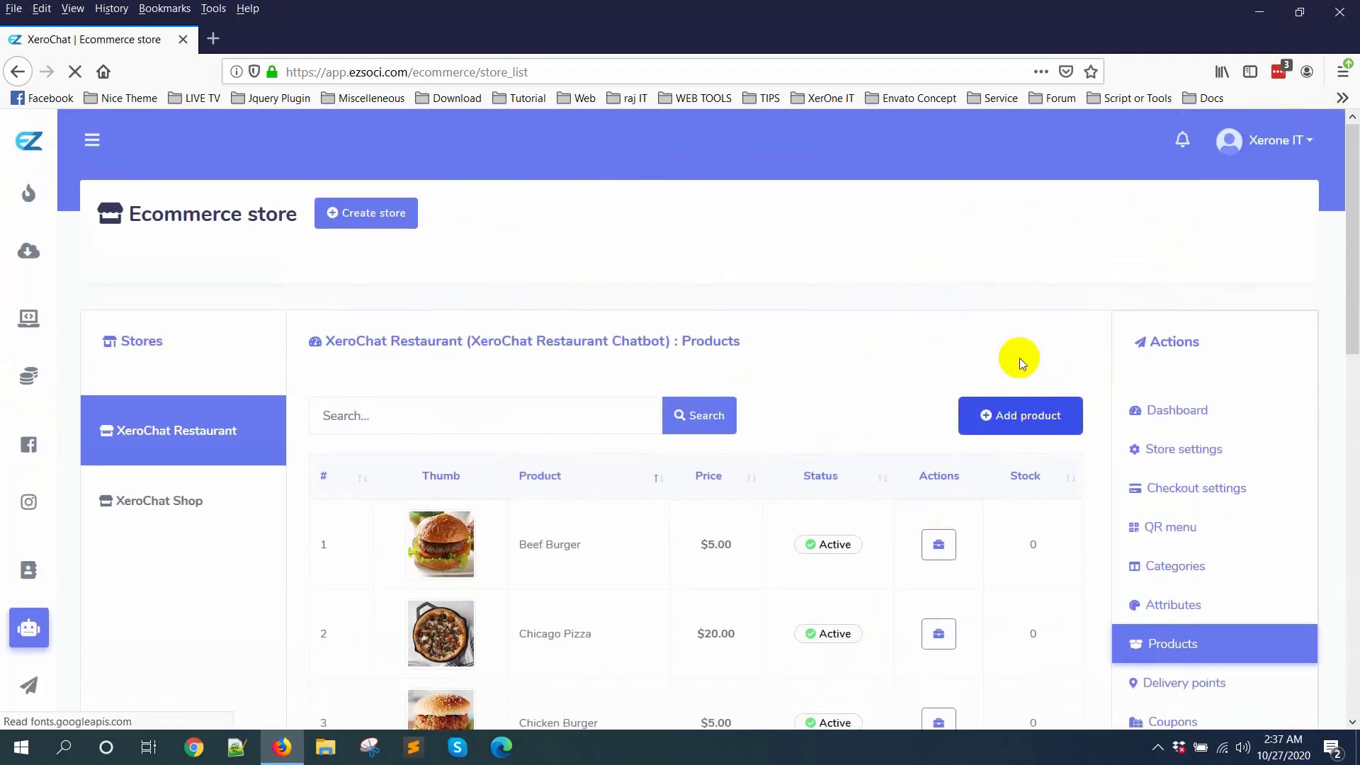
# Step: Assign the new product to the Rice category
pyautogui.scroll(-1, 717, 439)
pyautogui.scroll(-3, 716, 439)
pyautogui.click(692, 255)
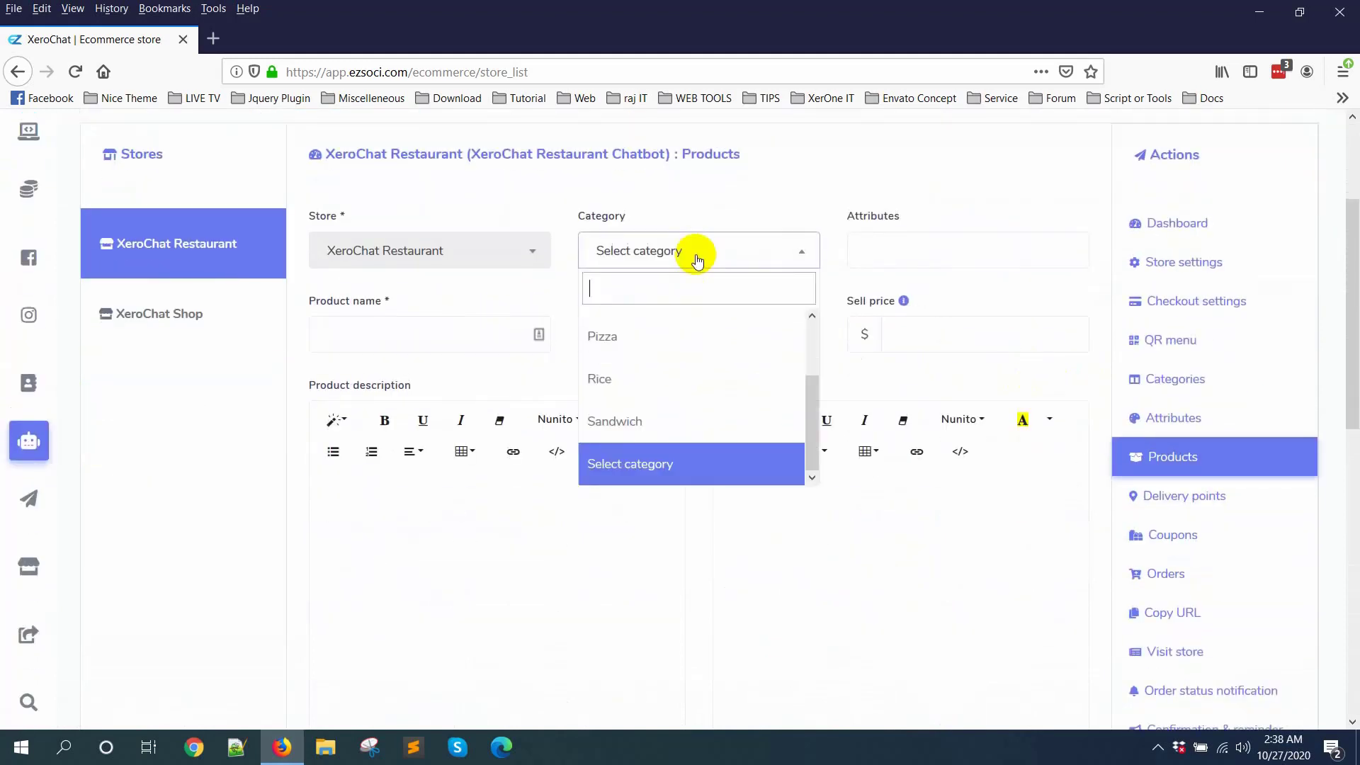
pyautogui.click(634, 380)
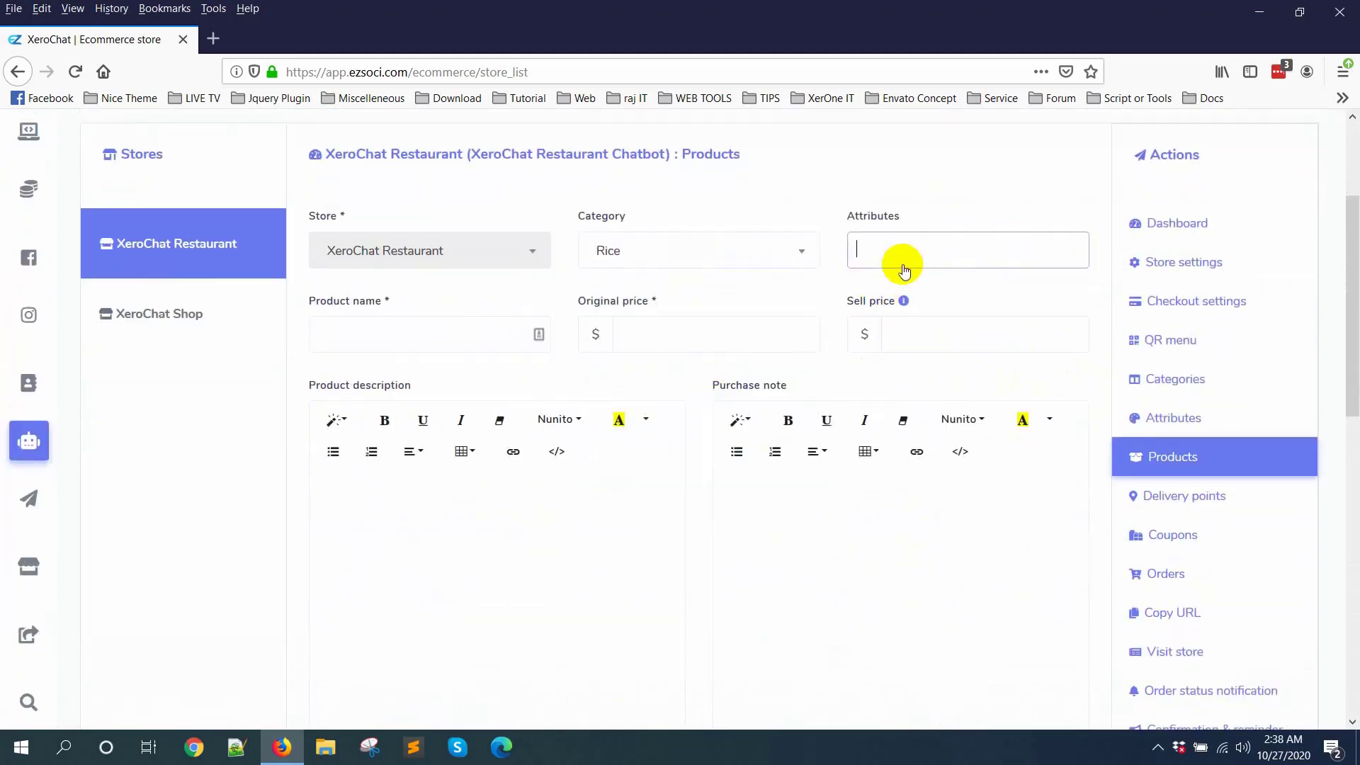
# Step: Give the new product the Package Size and Toppings attributes
pyautogui.click(881, 263)
pyautogui.scroll(-3, 941, 368)
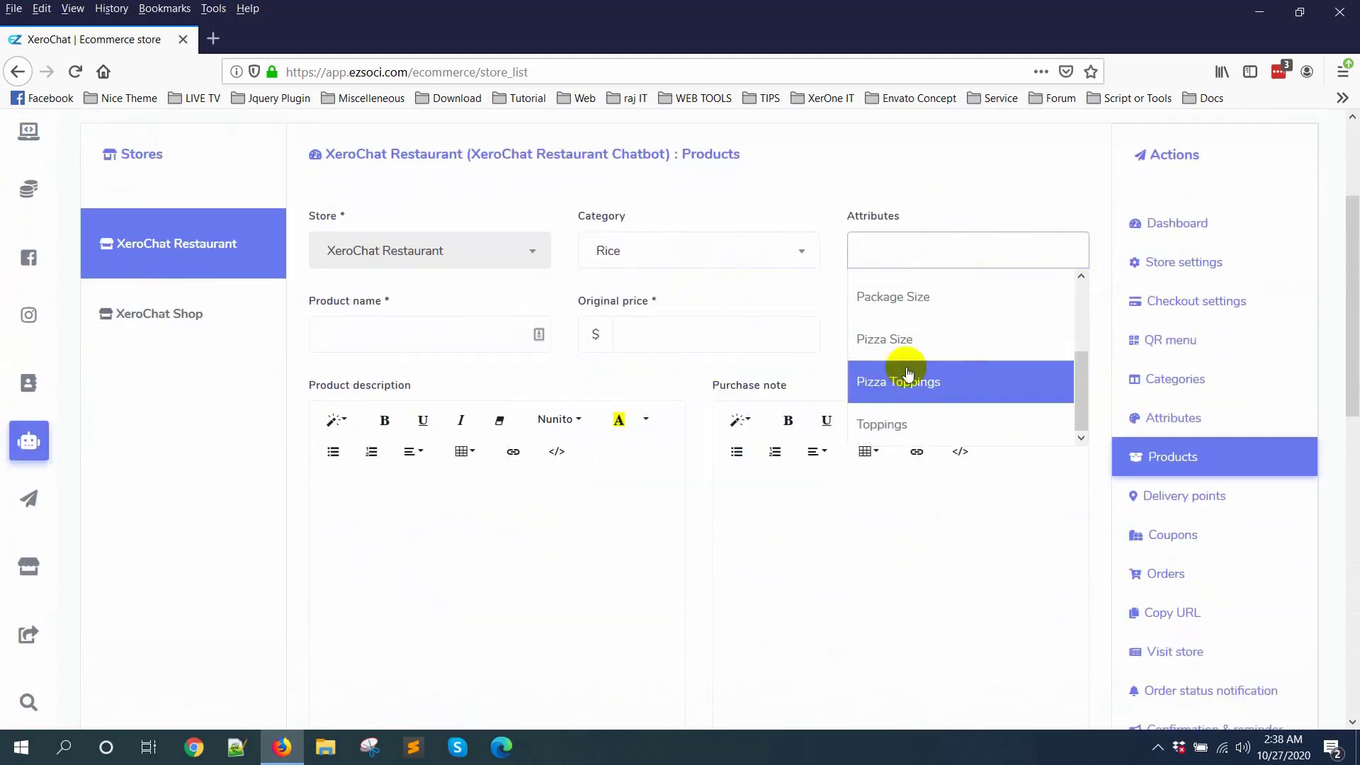
pyautogui.click(929, 298)
pyautogui.click(1004, 259)
pyautogui.scroll(-2, 942, 340)
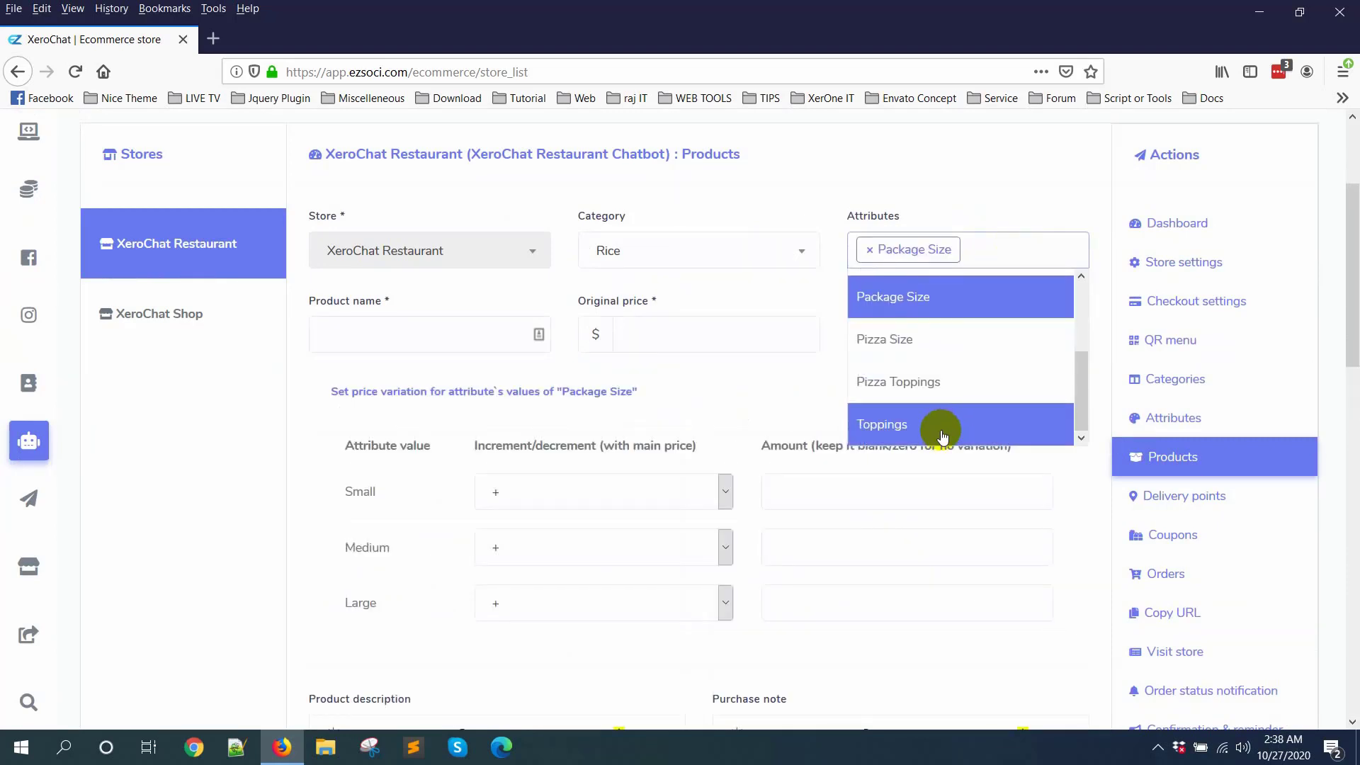
pyautogui.click(942, 429)
pyautogui.scroll(-3, 449, 275)
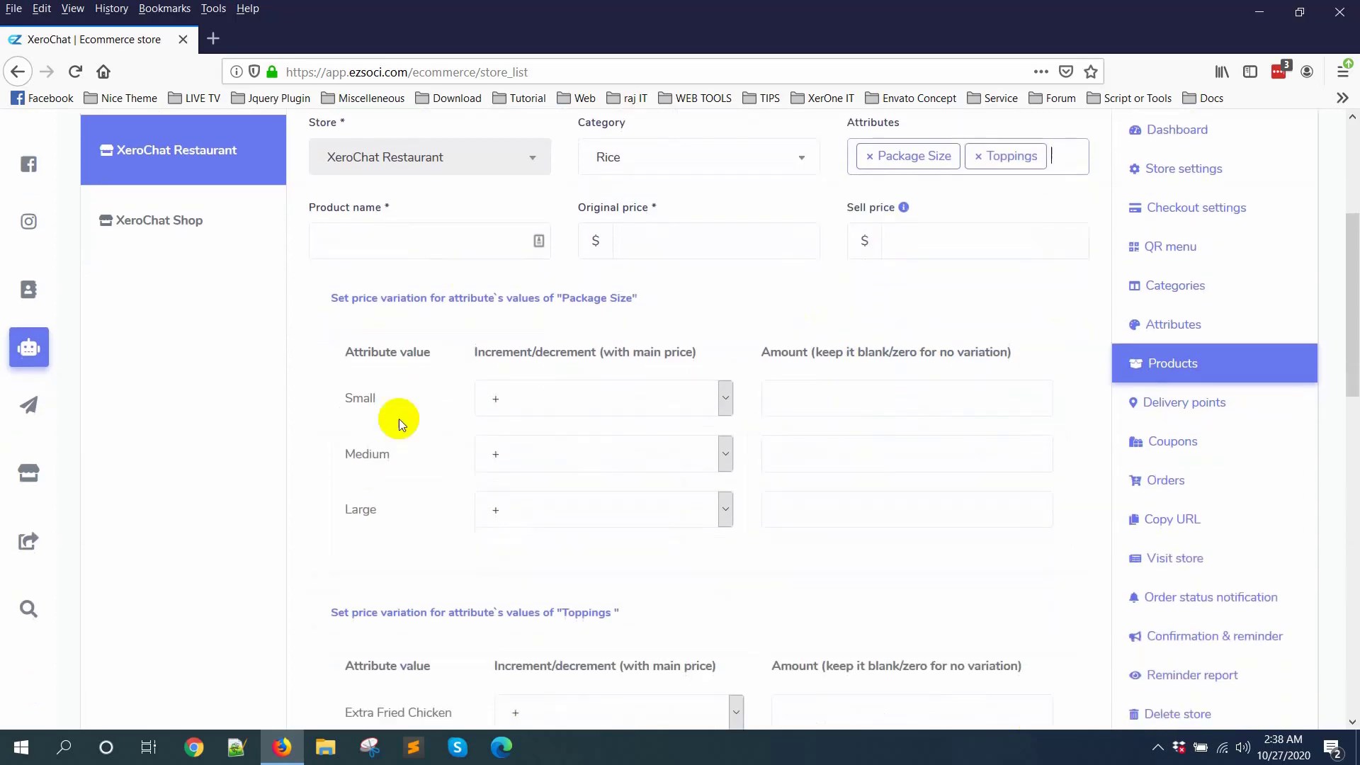
pyautogui.scroll(-3, 470, 449)
# Step: Open the Xerone IT website in a new browser tab and go to its product catalogue
pyautogui.scroll(3, 479, 446)
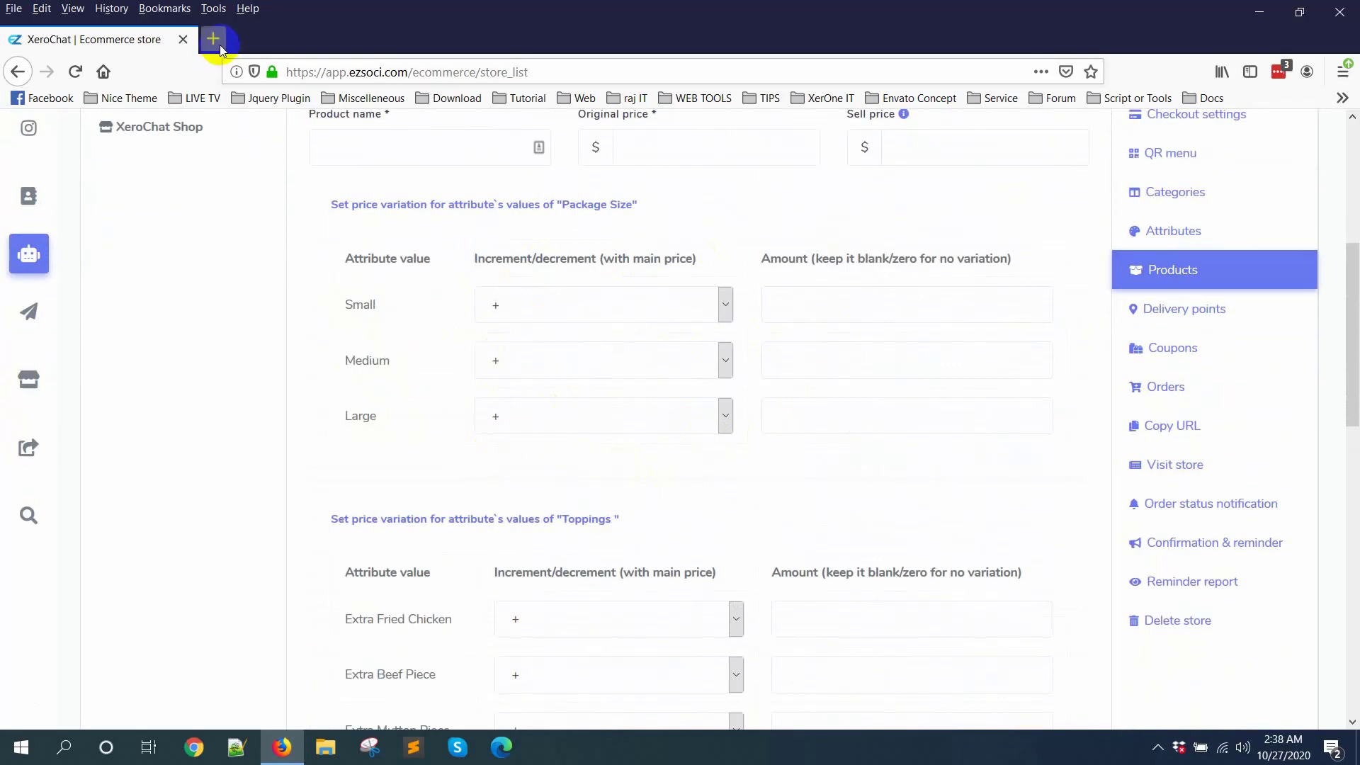
pyautogui.scroll(3, 686, 333)
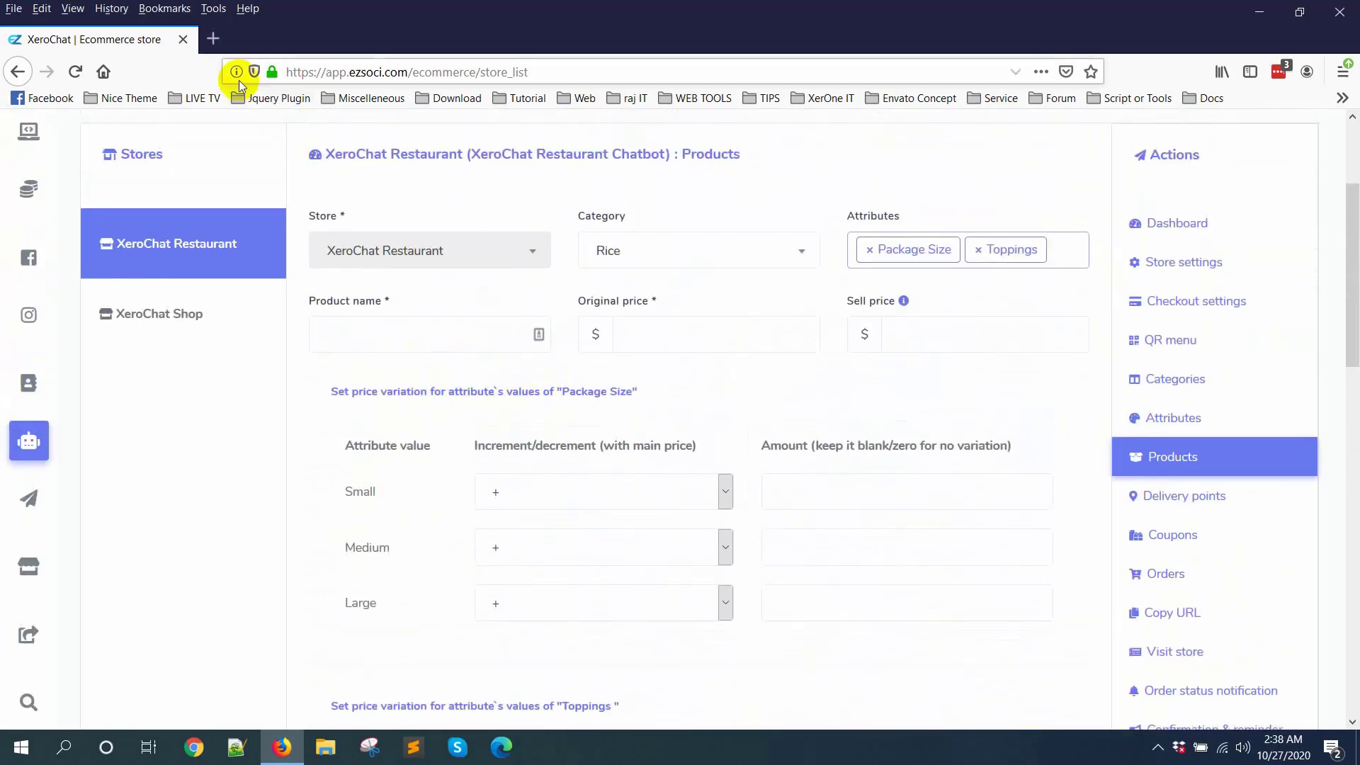
pyautogui.click(213, 38)
pyautogui.click(592, 356)
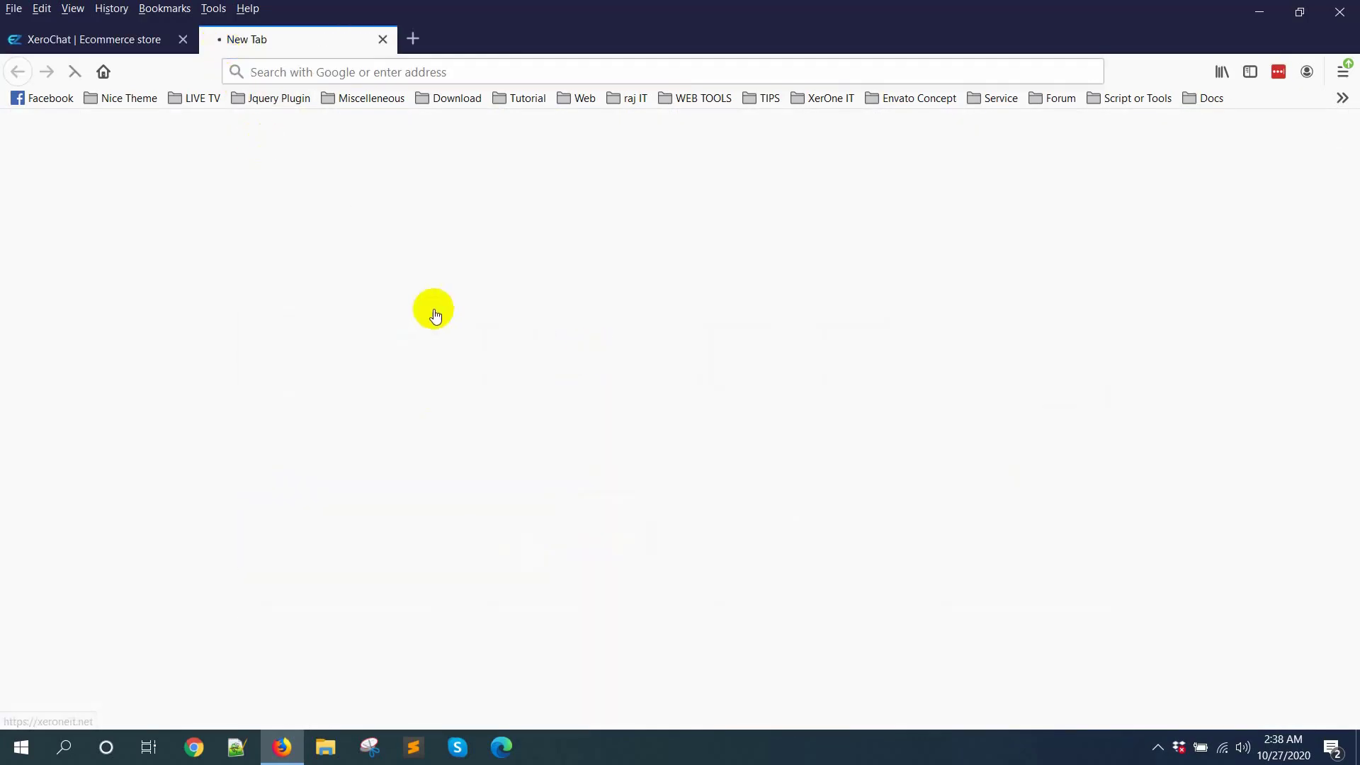
pyautogui.click(155, 42)
pyautogui.click(233, 40)
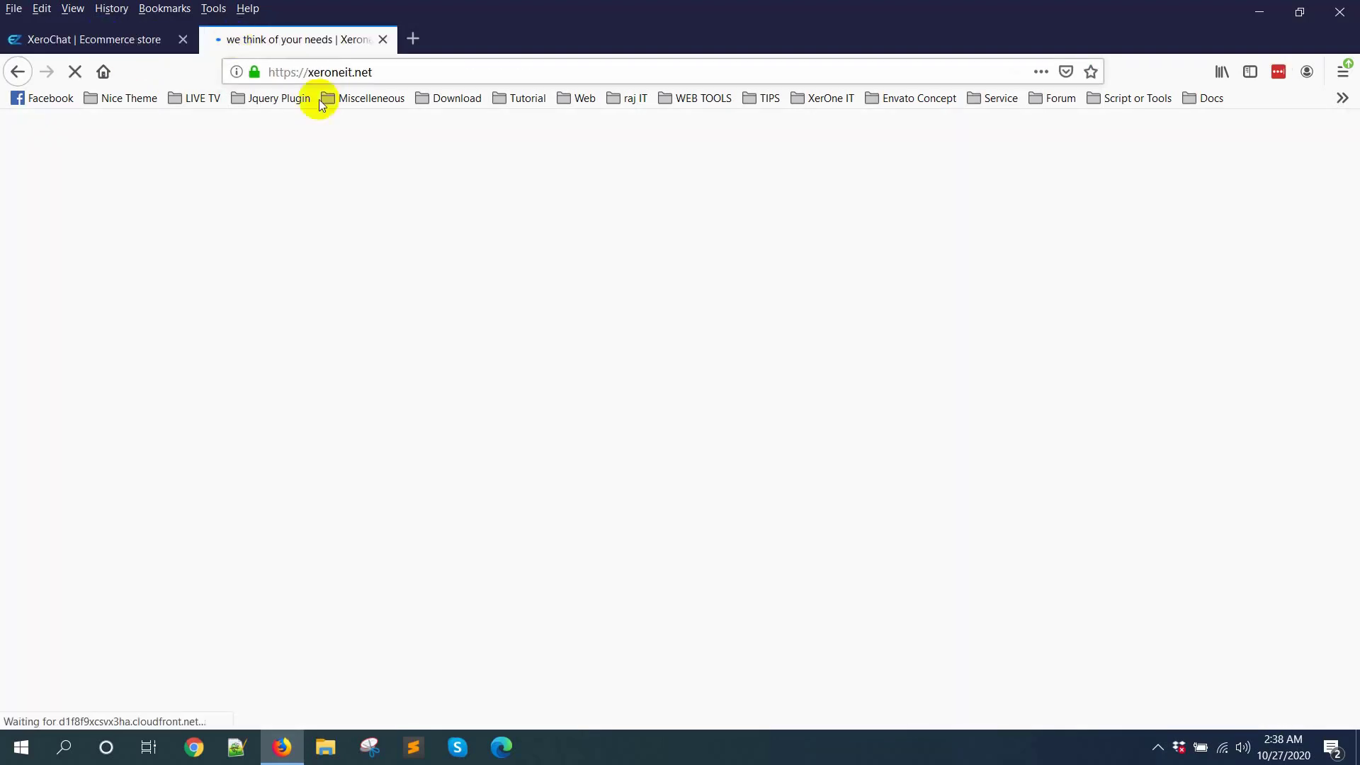
pyautogui.click(302, 240)
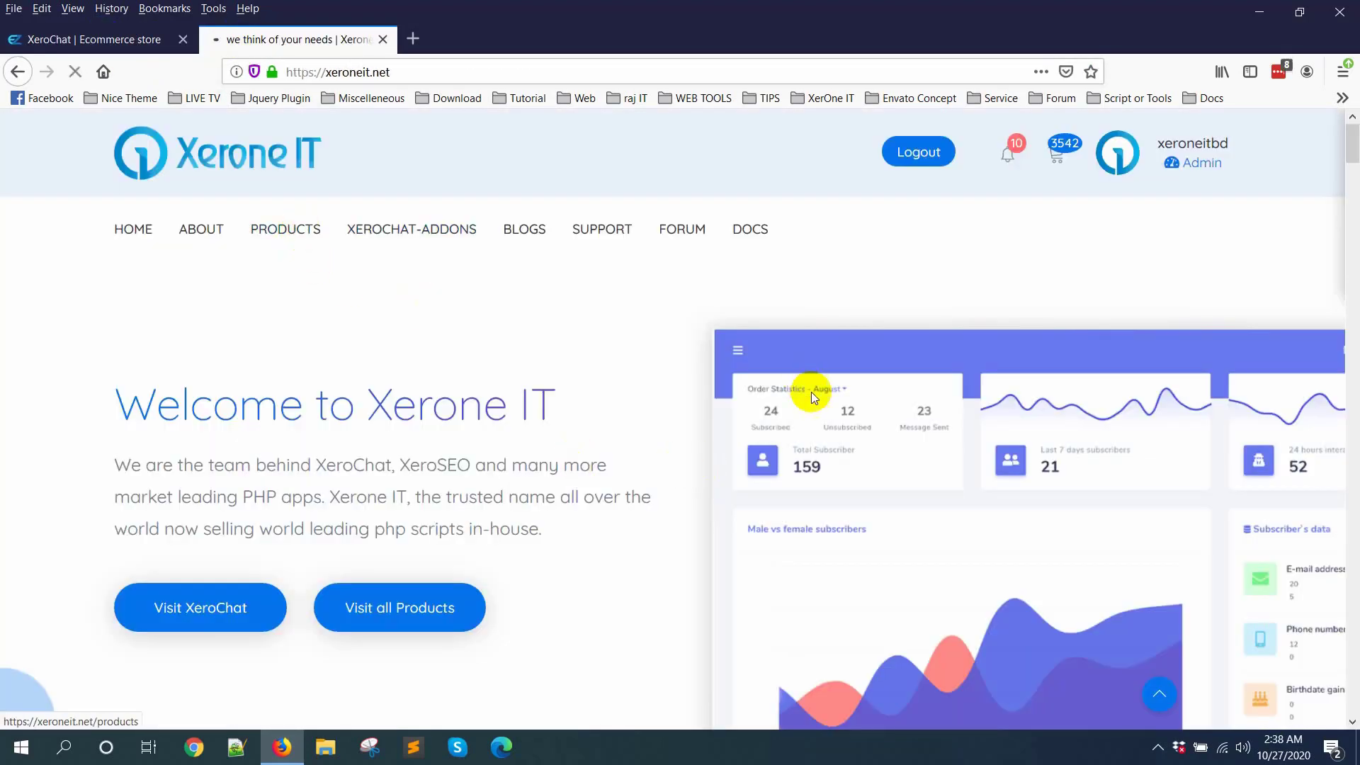
# Step: Open the description of the E-commerce Product Price Variation add-on, and return to the store's product form
pyautogui.scroll(-5, 815, 388)
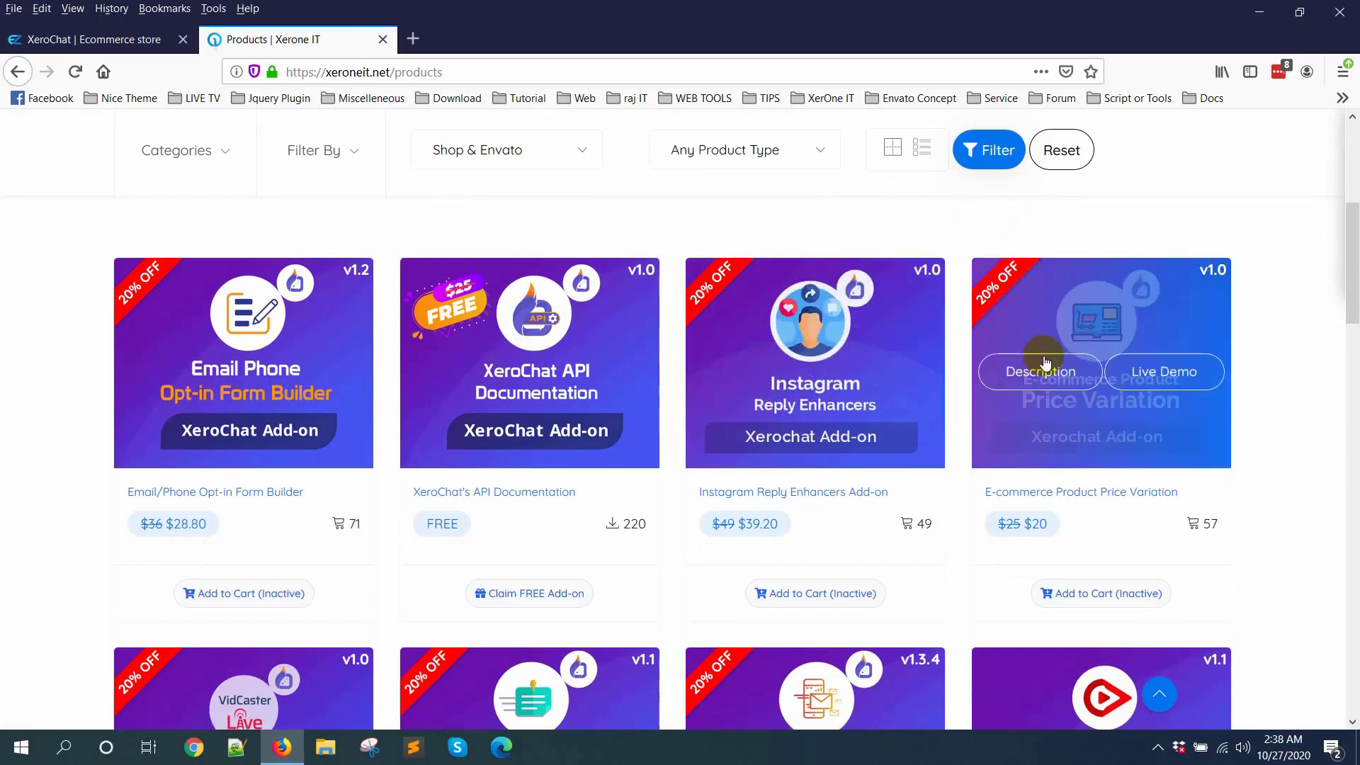
pyautogui.moveTo(1026, 381)
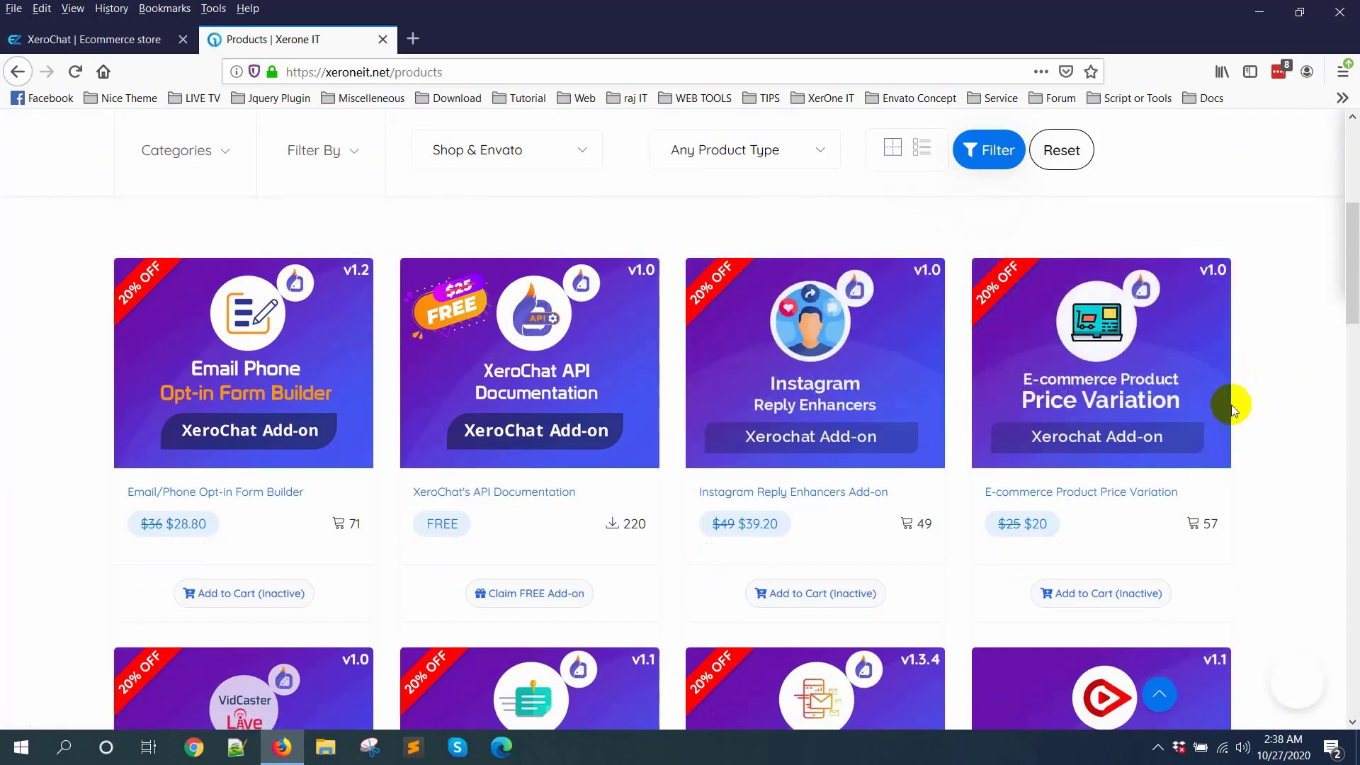
pyautogui.click(1044, 368)
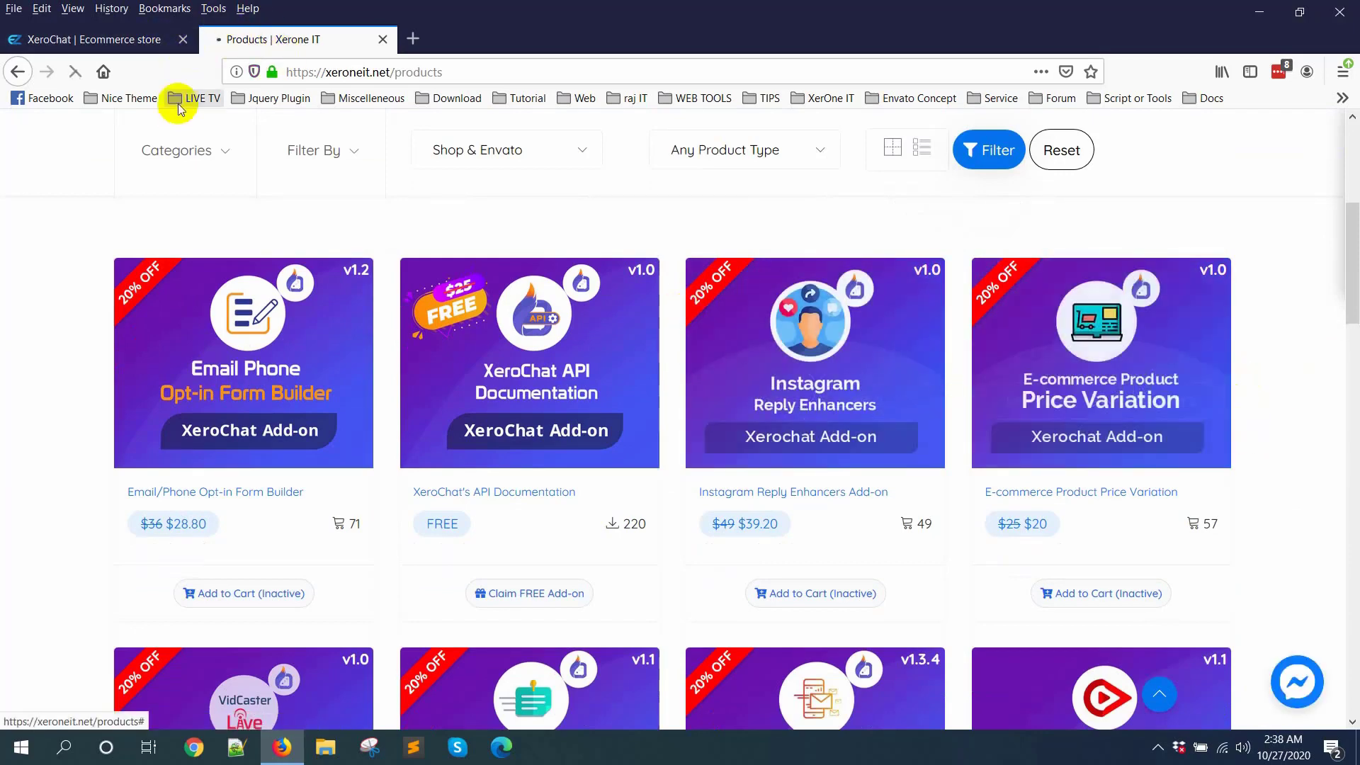
pyautogui.click(46, 36)
# Step: Name the new product Fried Rice
pyautogui.scroll(-1, 592, 429)
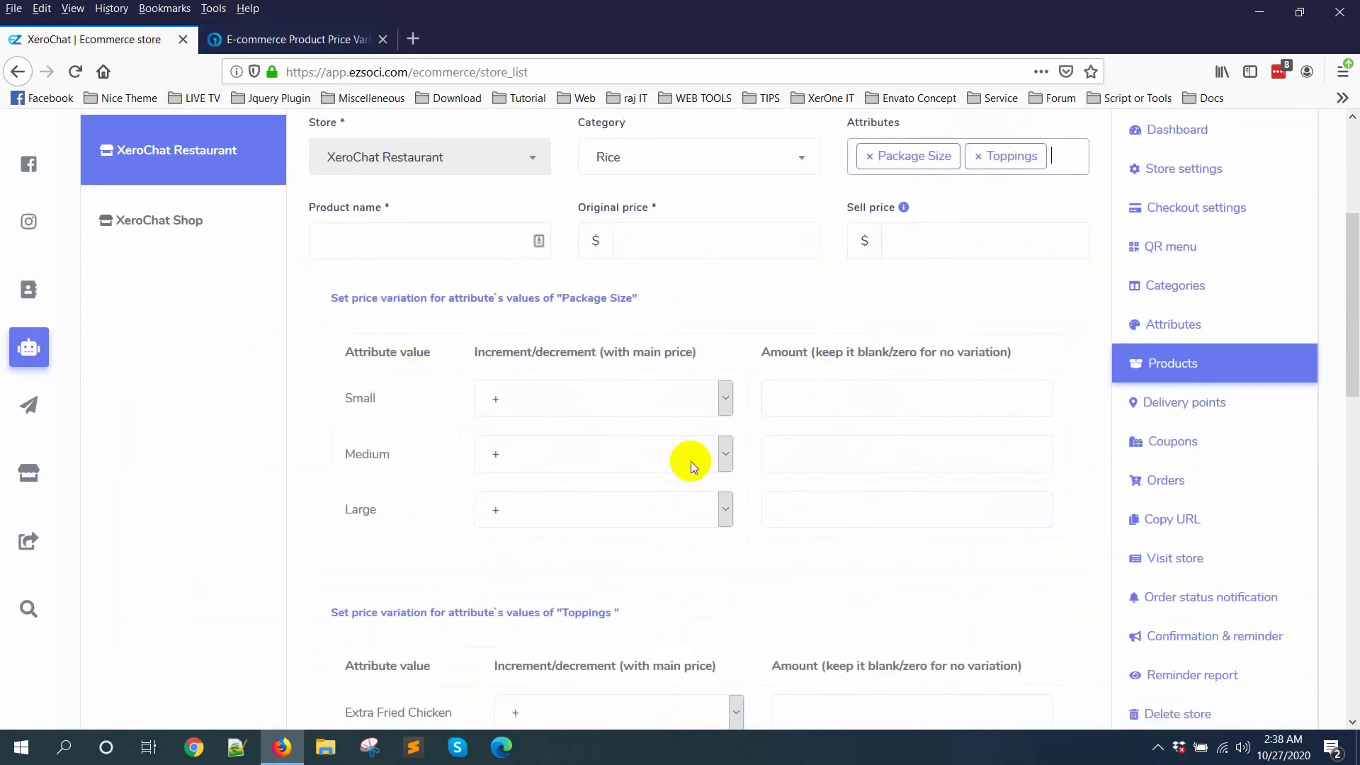
pyautogui.click(865, 461)
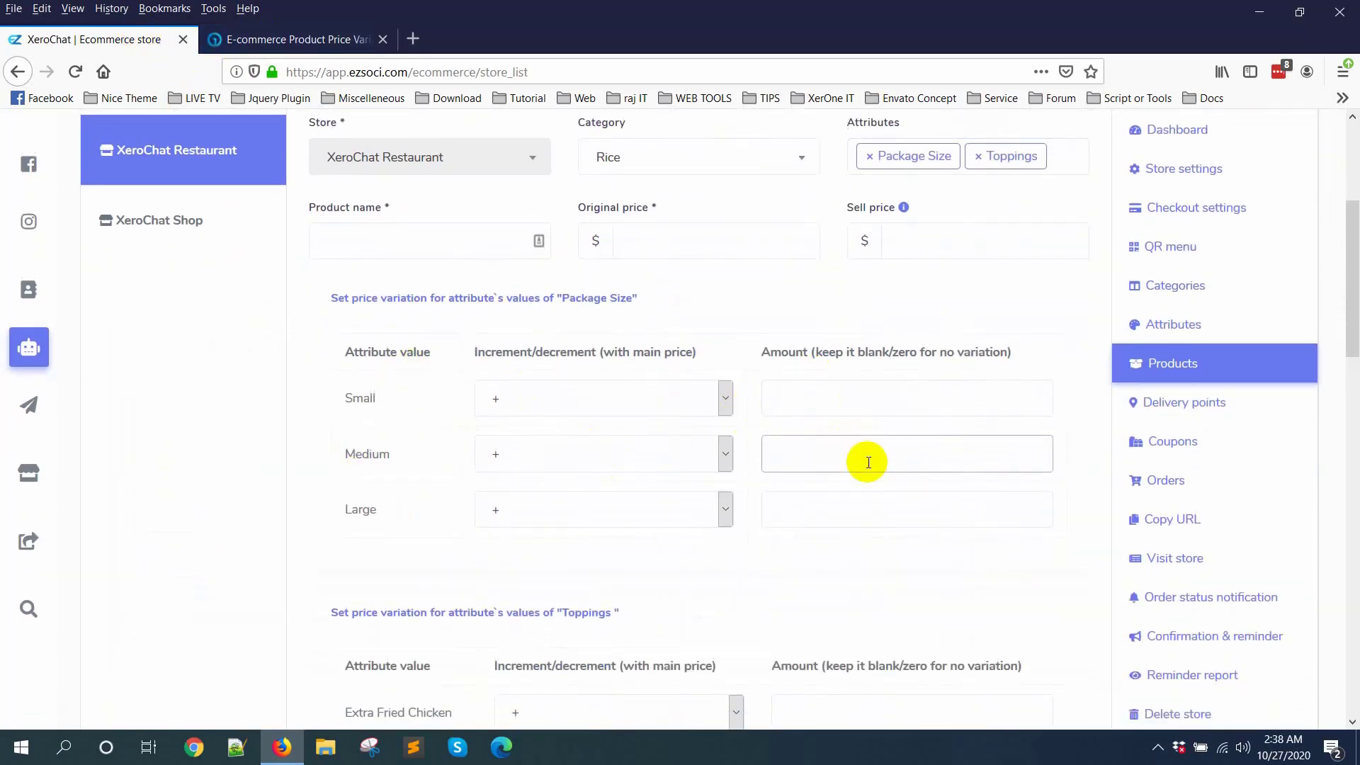
pyautogui.scroll(1, 868, 462)
pyautogui.click(380, 331)
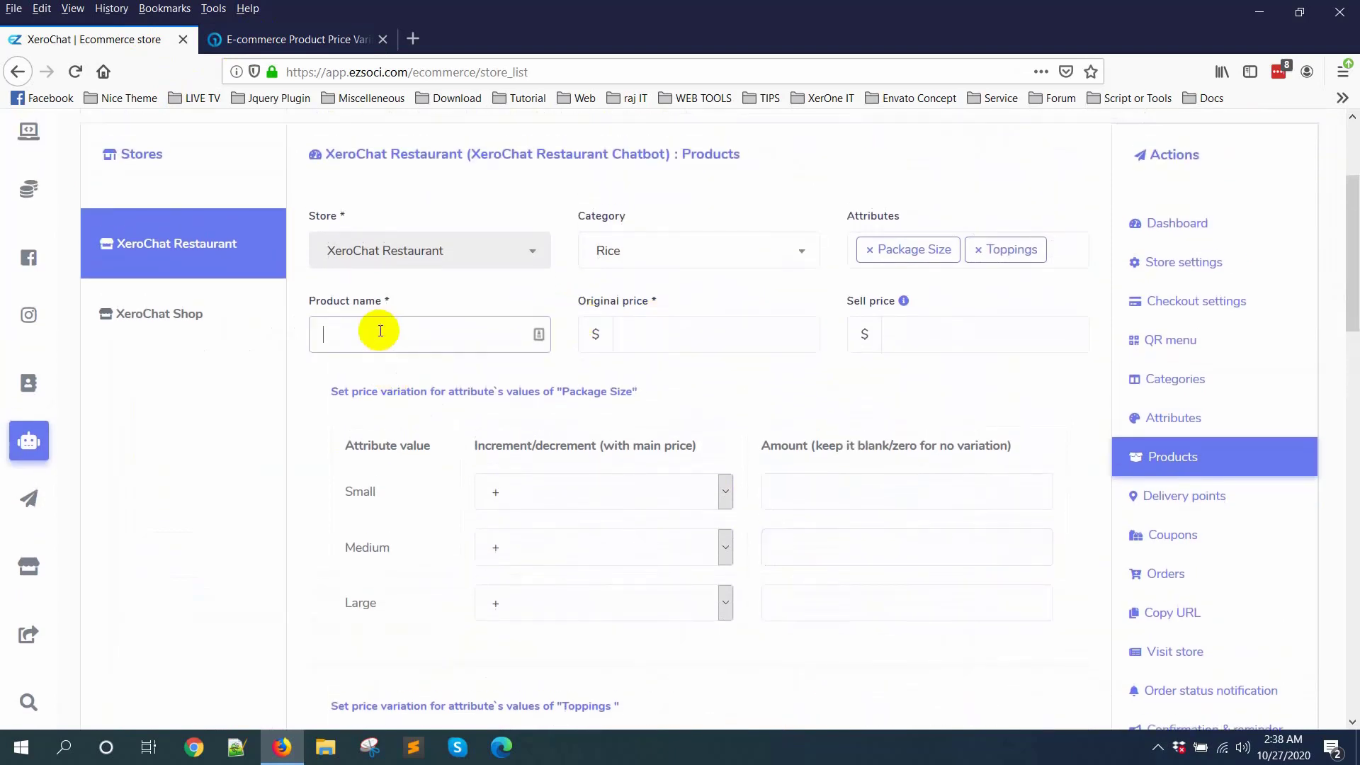
pyautogui.write('Fried Rice')
# Step: Set both the original price and the sell price of the product to $5
pyautogui.click(710, 319)
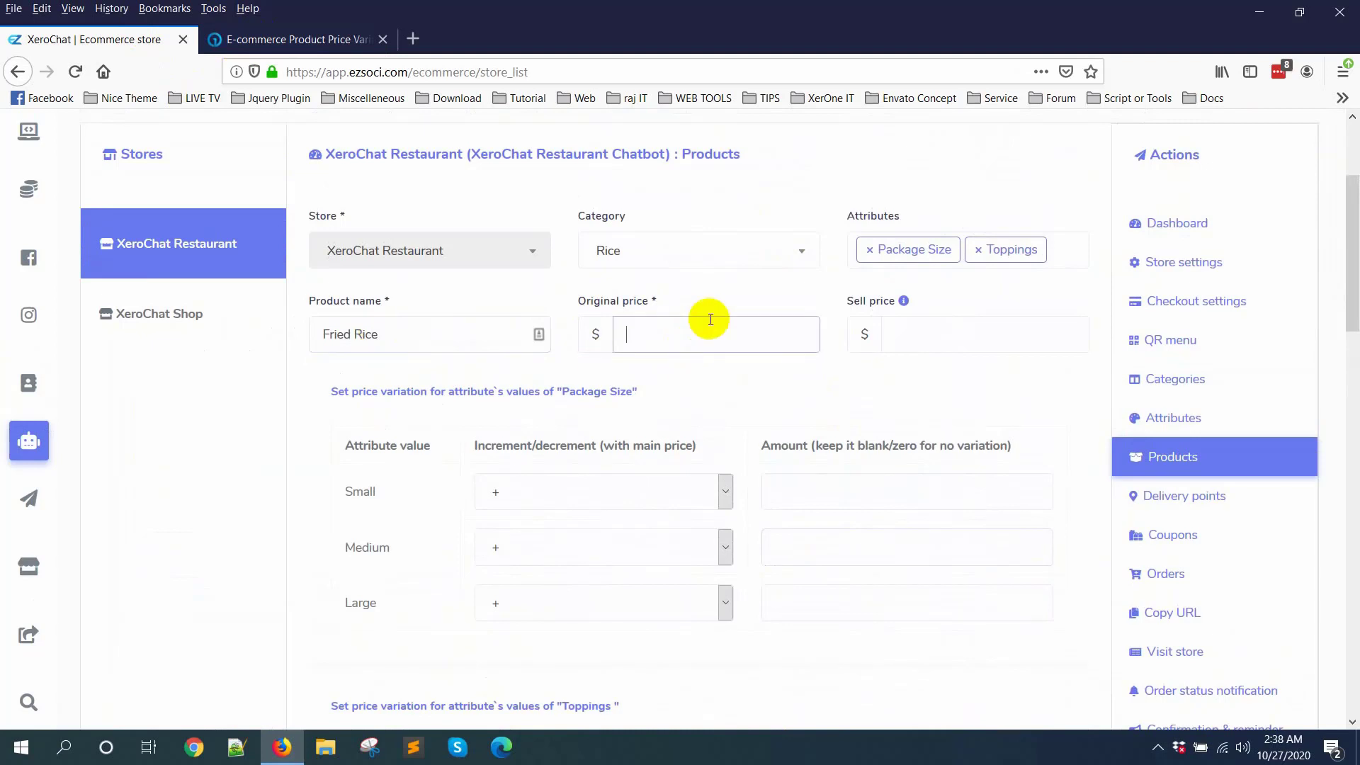
pyautogui.write('5')
pyautogui.click(963, 319)
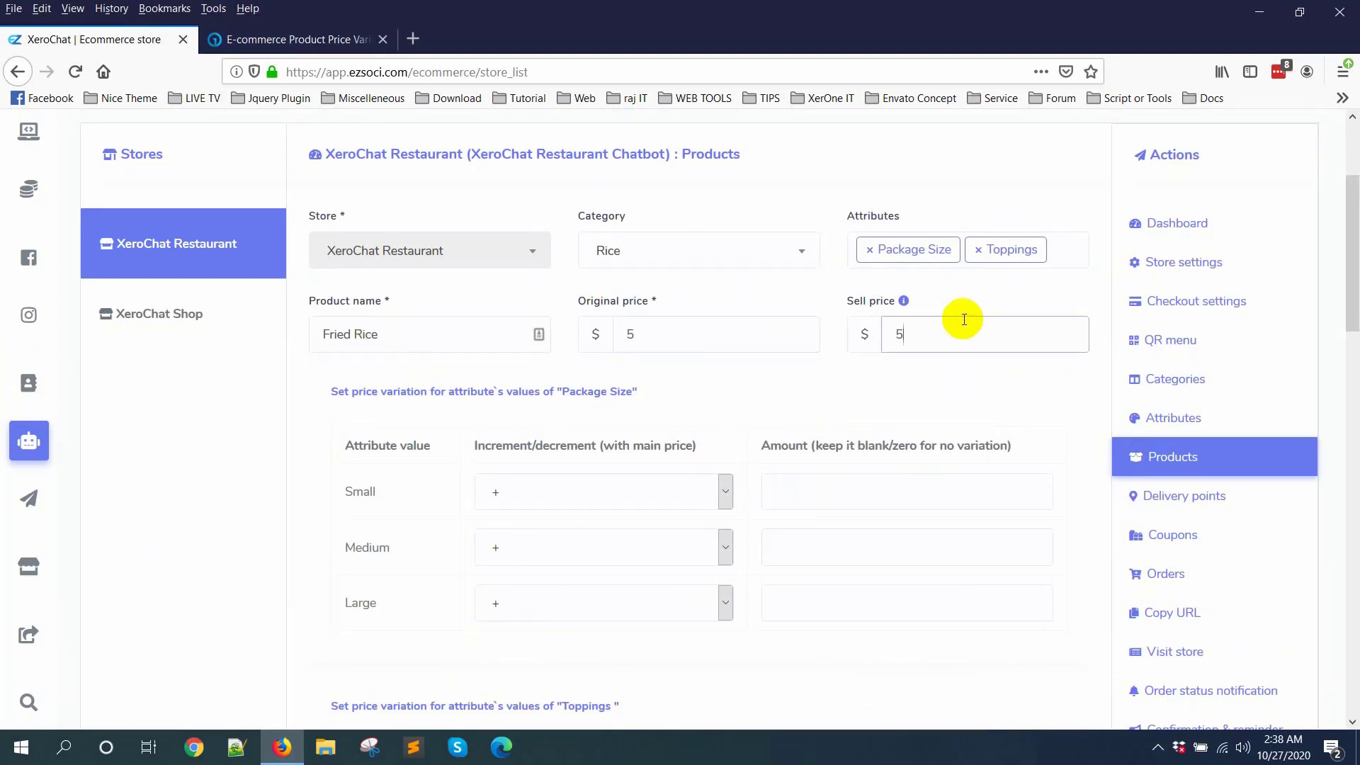
# Step: Set the Package Size price increments to 5 for Medium and 10 for Large
pyautogui.scroll(-3, 534, 406)
pyautogui.click(886, 361)
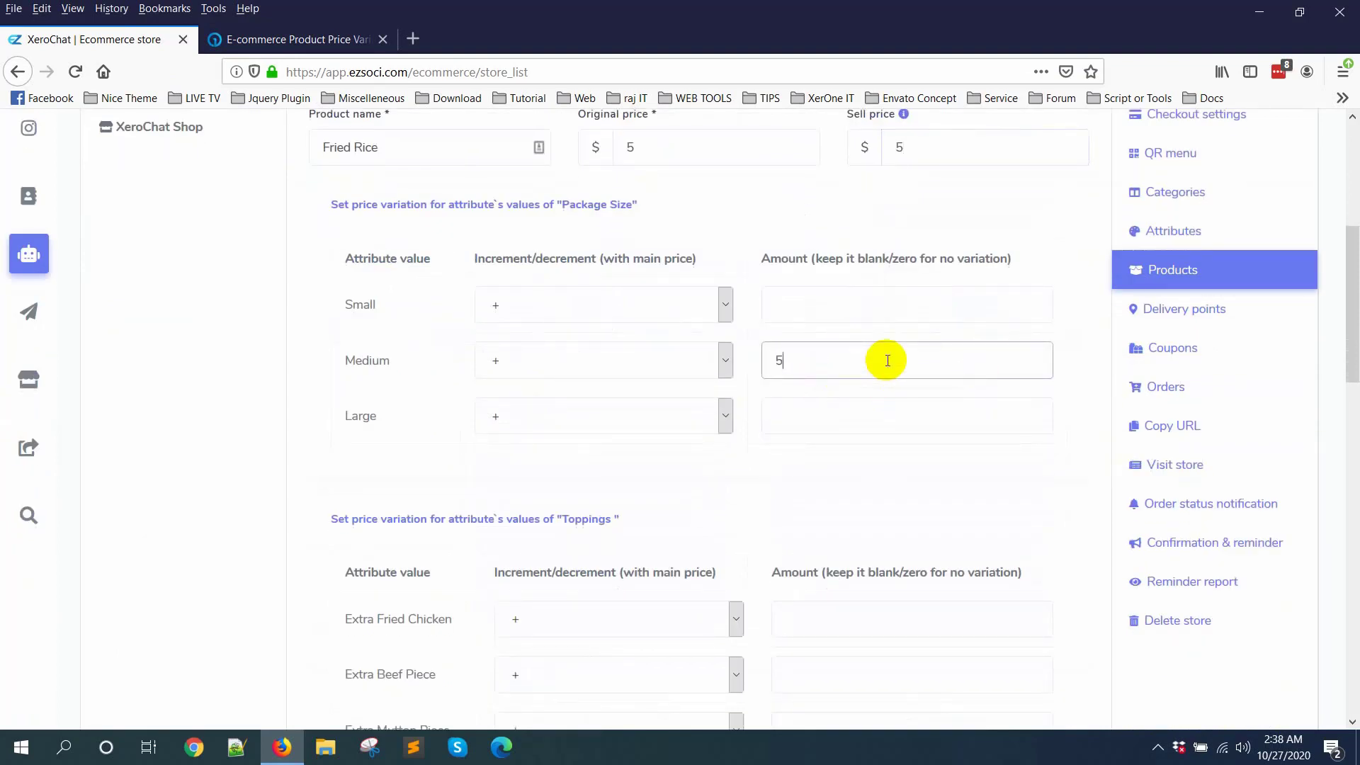
pyautogui.click(826, 424)
pyautogui.write('10')
# Step: Set the Toppings price increments to 5 for Extra Fried Chicken and 10 each for Extra Beef Piece and Extra Mutton Piece
pyautogui.scroll(-3, 825, 423)
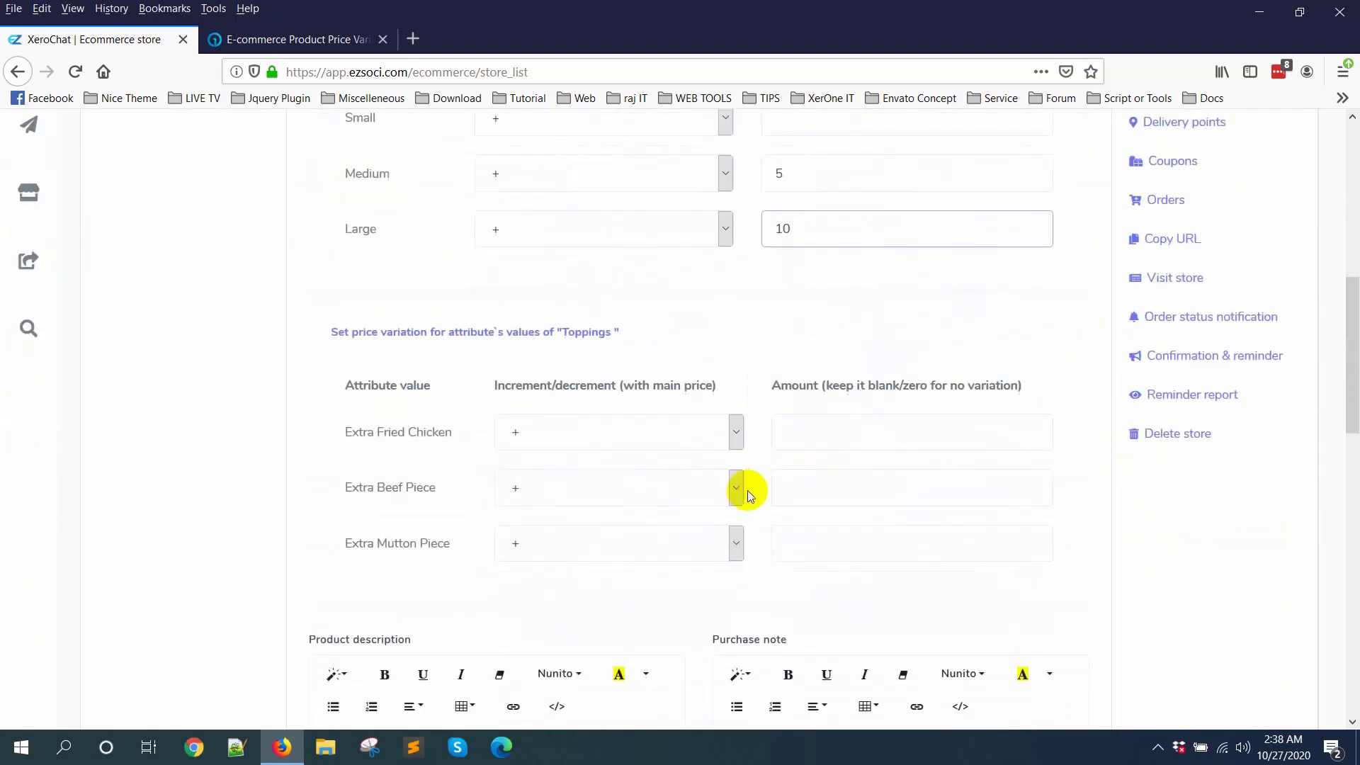
pyautogui.click(828, 433)
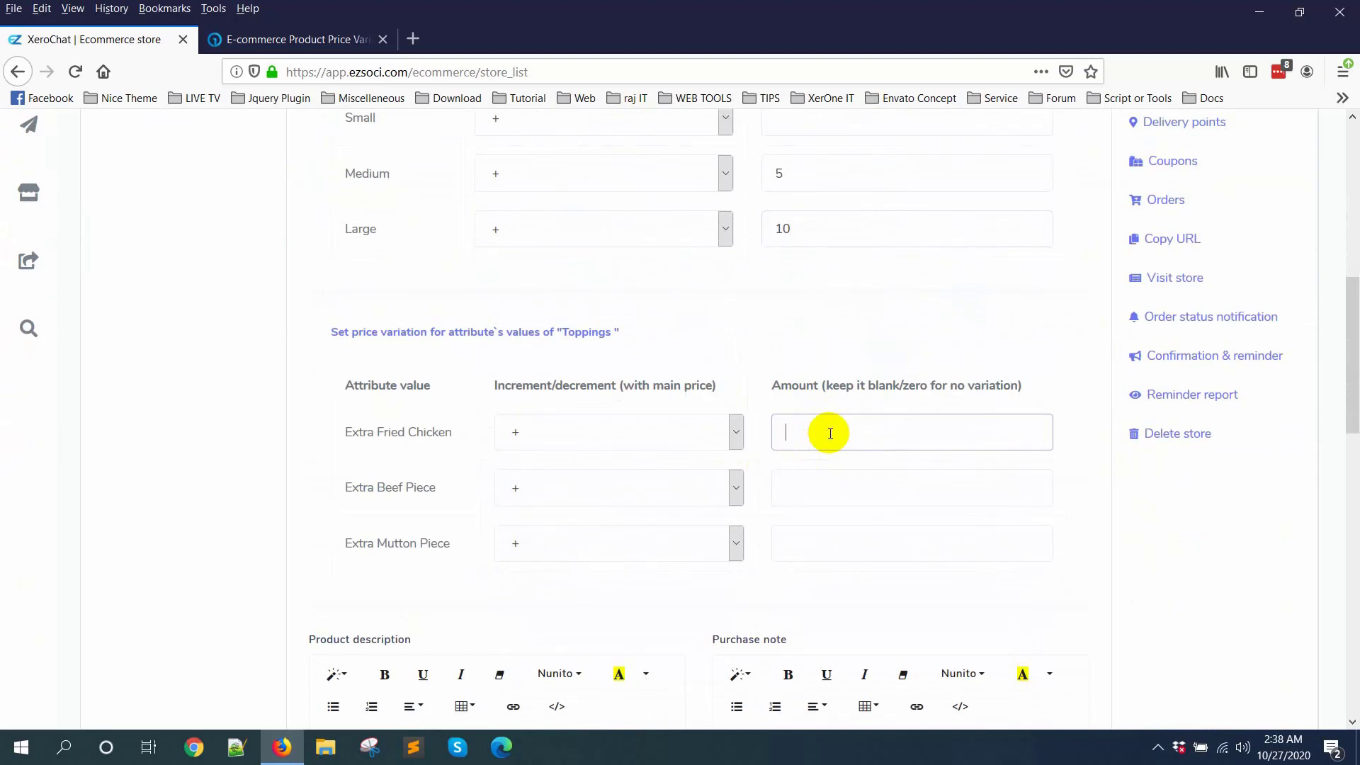
pyautogui.write('5')
pyautogui.click(832, 487)
pyautogui.write('10')
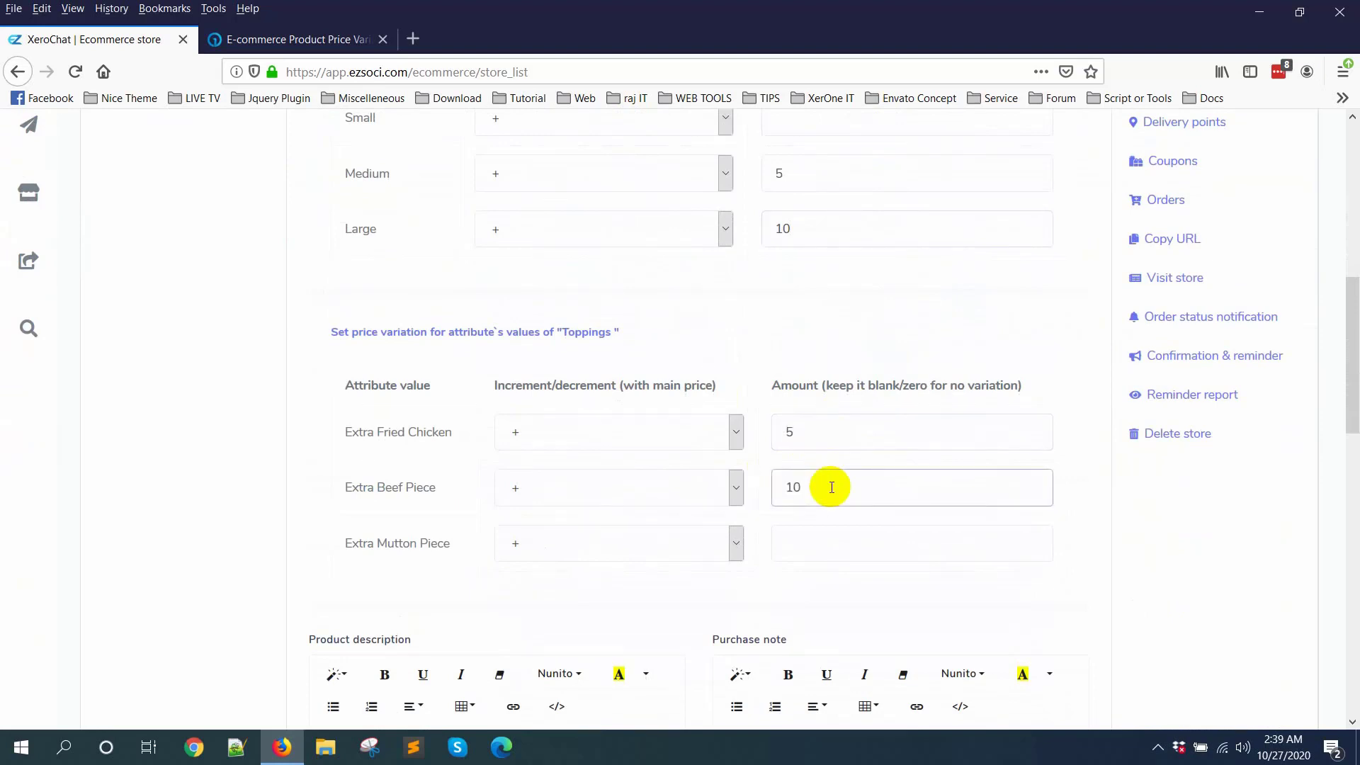
pyautogui.click(835, 541)
pyautogui.write('10')
# Step: Enter a short demo text as the product description and leave the purchase note empty
pyautogui.scroll(-1, 871, 523)
pyautogui.scroll(-3, 871, 524)
pyautogui.moveTo(312, 355); pyautogui.dragTo(461, 355)
pyautogui.click(476, 465)
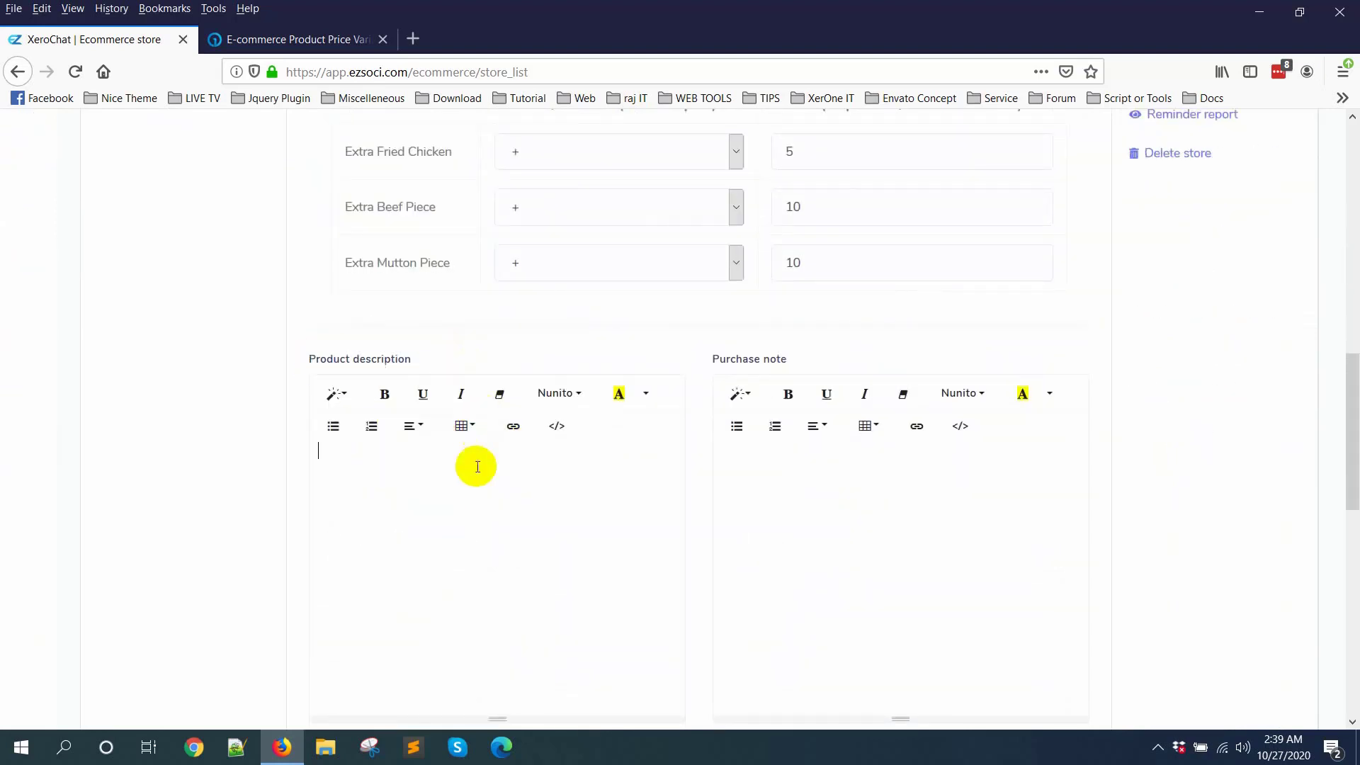
pyautogui.hotkey('ctrl', 'b')
pyautogui.write('Demo Descript')
pyautogui.scroll(-3, 489, 464)
pyautogui.click(819, 342)
# Step: Upload the fried rice picture as the product's thumbnail
pyautogui.scroll(-3, 495, 467)
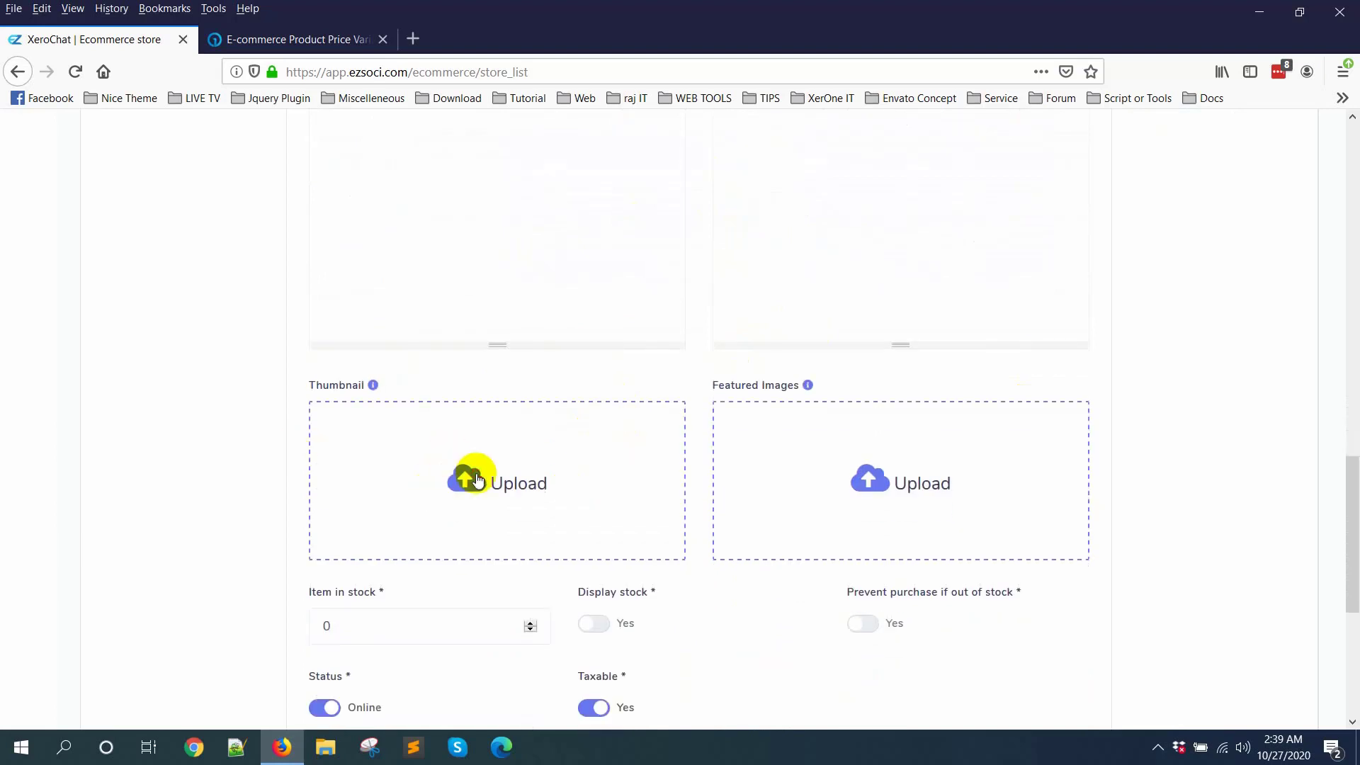
pyautogui.click(476, 473)
pyautogui.click(377, 133)
pyautogui.doubleClick(377, 134)
pyautogui.doubleClick(212, 125)
# Step: View the featured images requirements, and save the Fried Rice product with the default stock, status and tax options
pyautogui.scroll(-3, 765, 404)
pyautogui.moveTo(811, 199)
pyautogui.scroll(1, 872, 257)
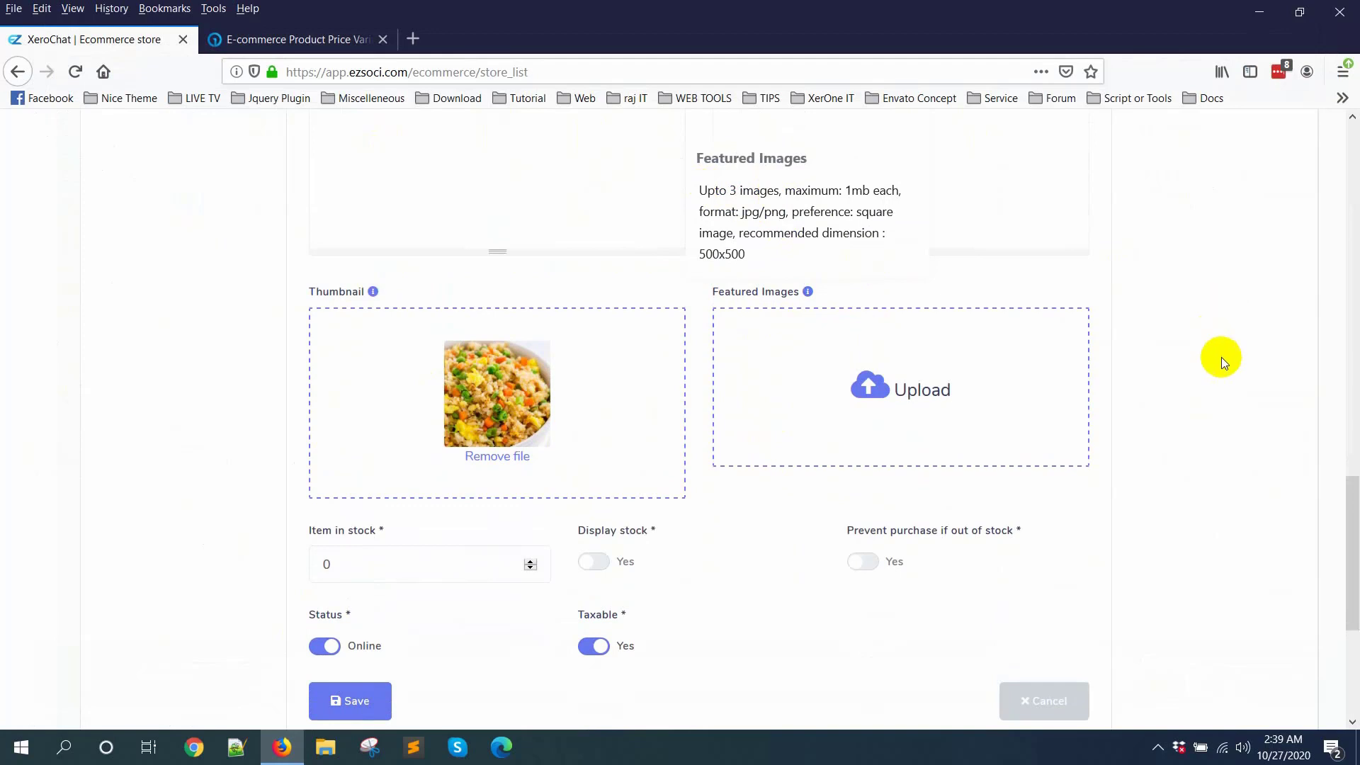
pyautogui.scroll(-5, 1221, 357)
pyautogui.click(376, 435)
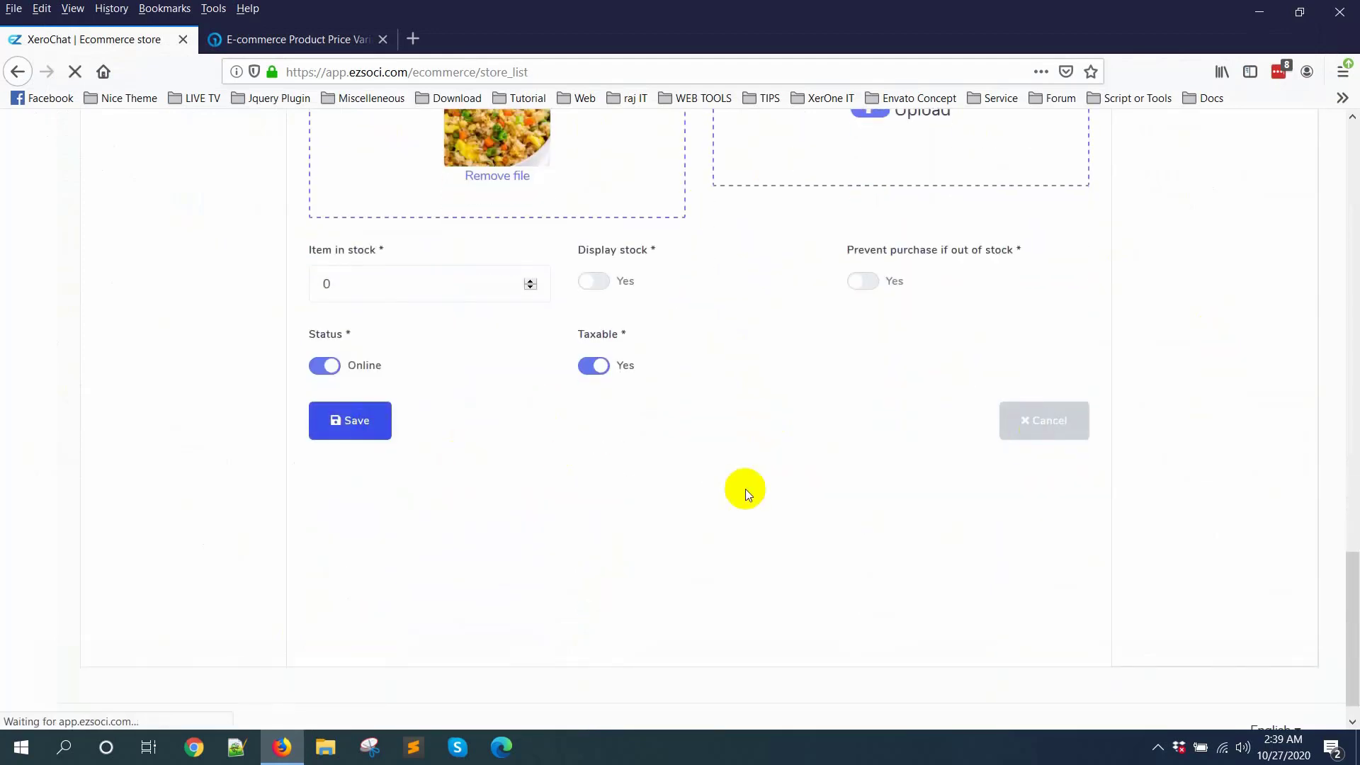
pyautogui.scroll(15, 745, 488)
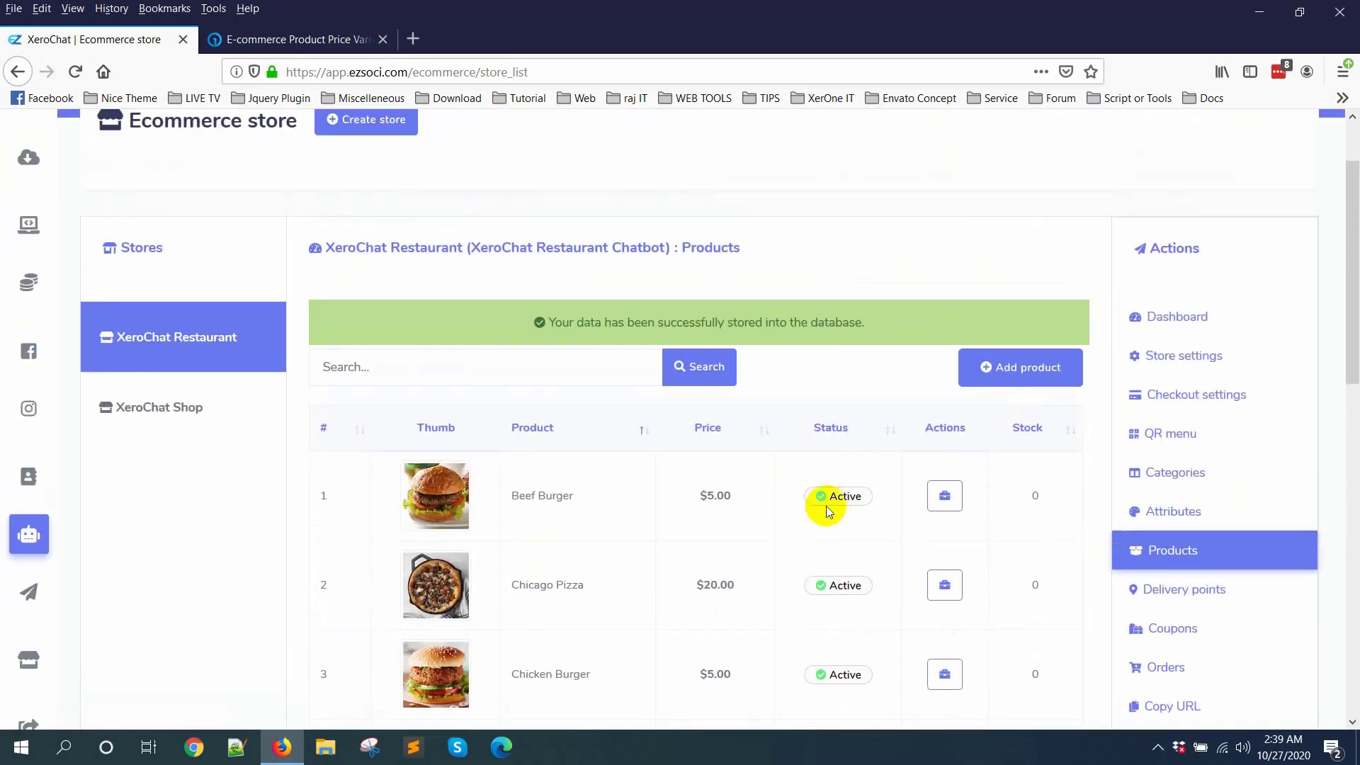
pyautogui.scroll(-2, 832, 510)
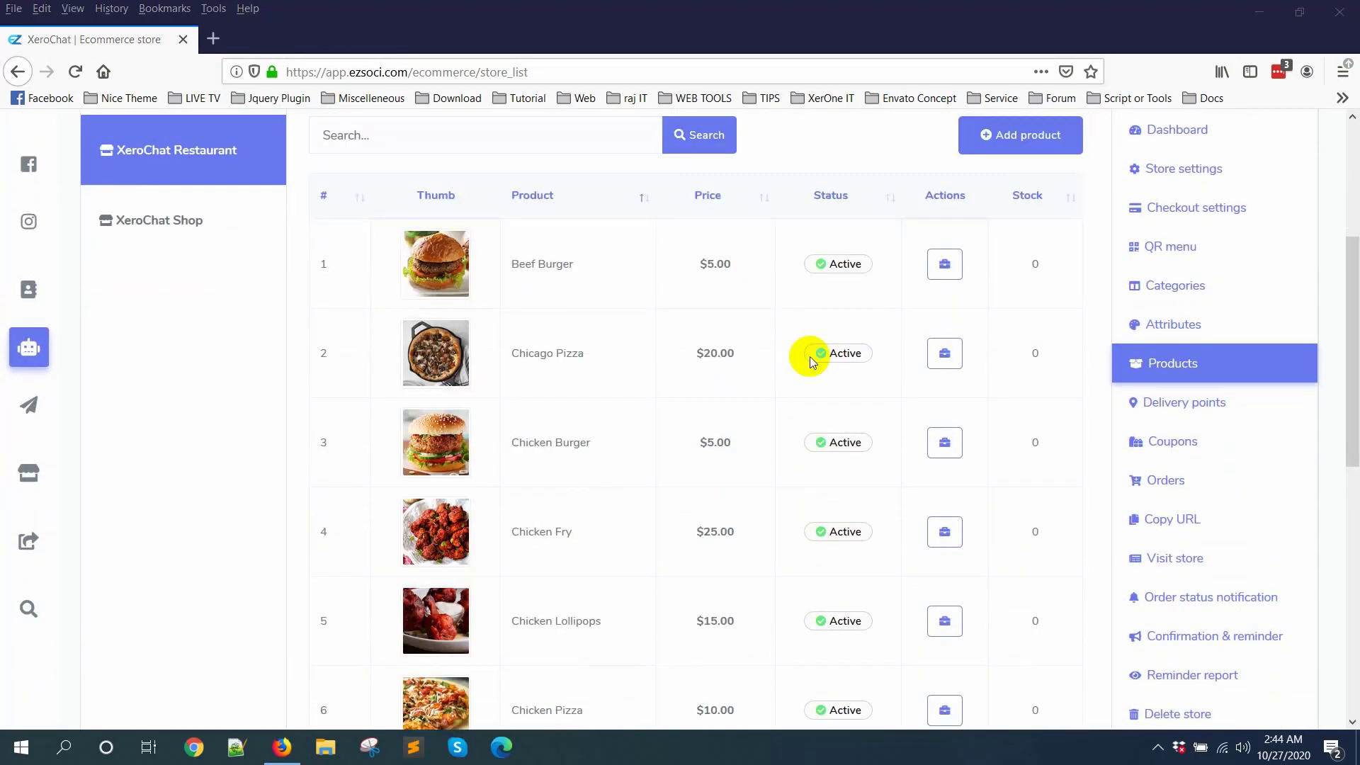
# Step: Add and save an active delivery point named Table with the details Table 6
pyautogui.click(1165, 401)
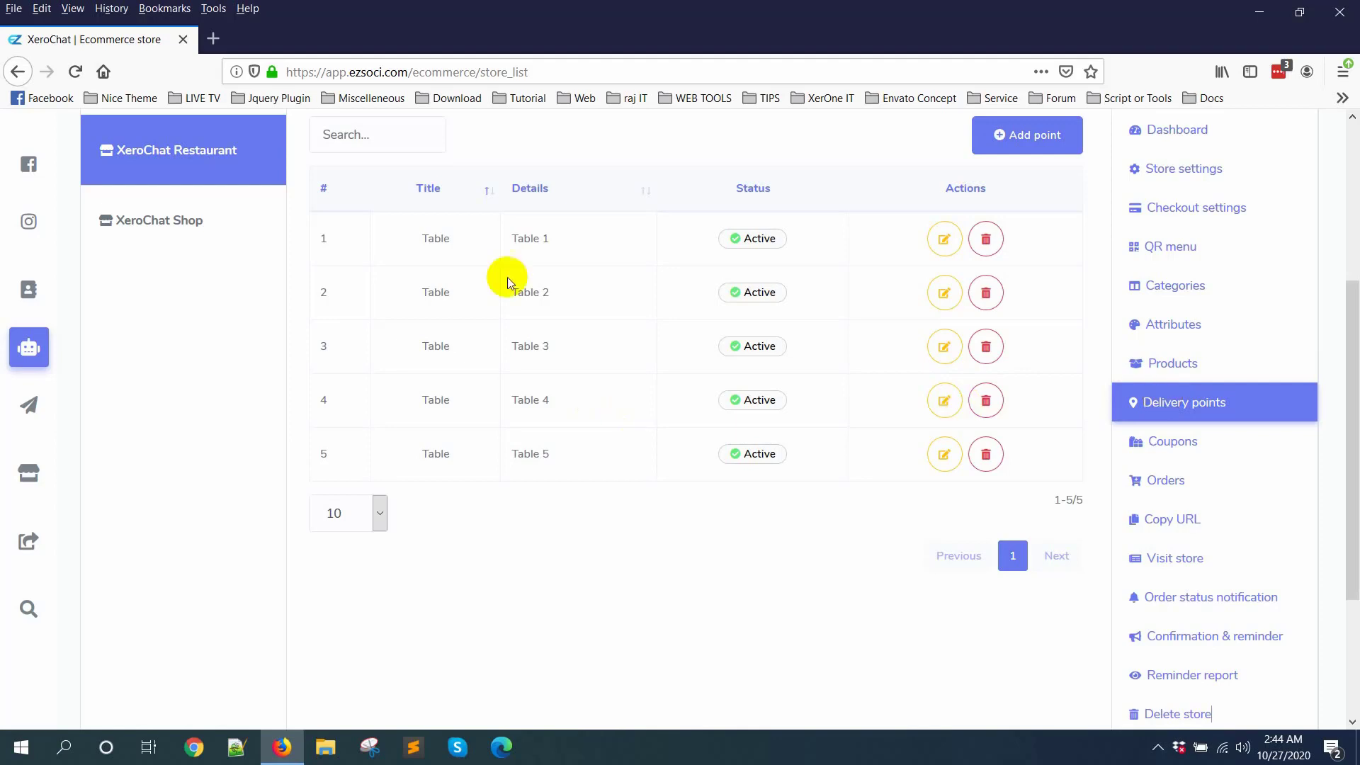
pyautogui.click(1030, 134)
pyautogui.write('Table')
pyautogui.click(510, 333)
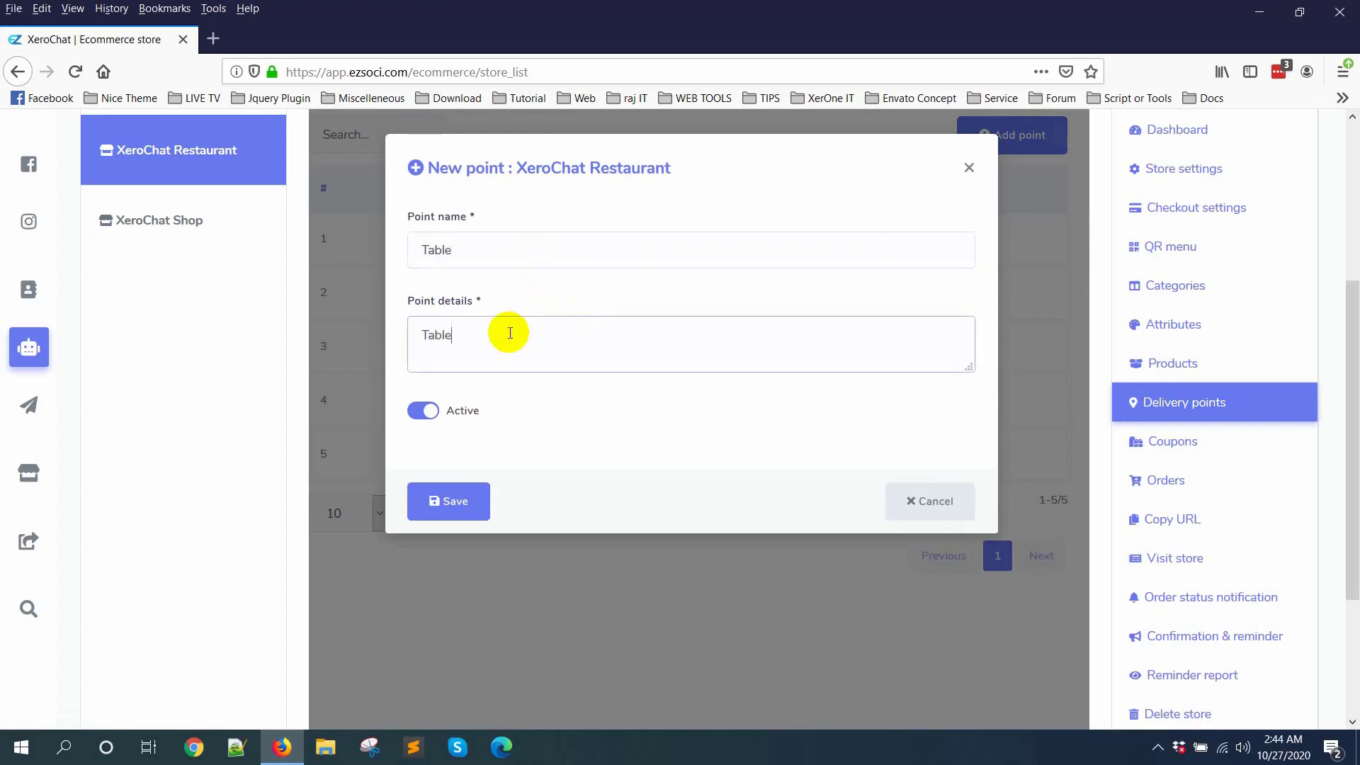
pyautogui.click(449, 501)
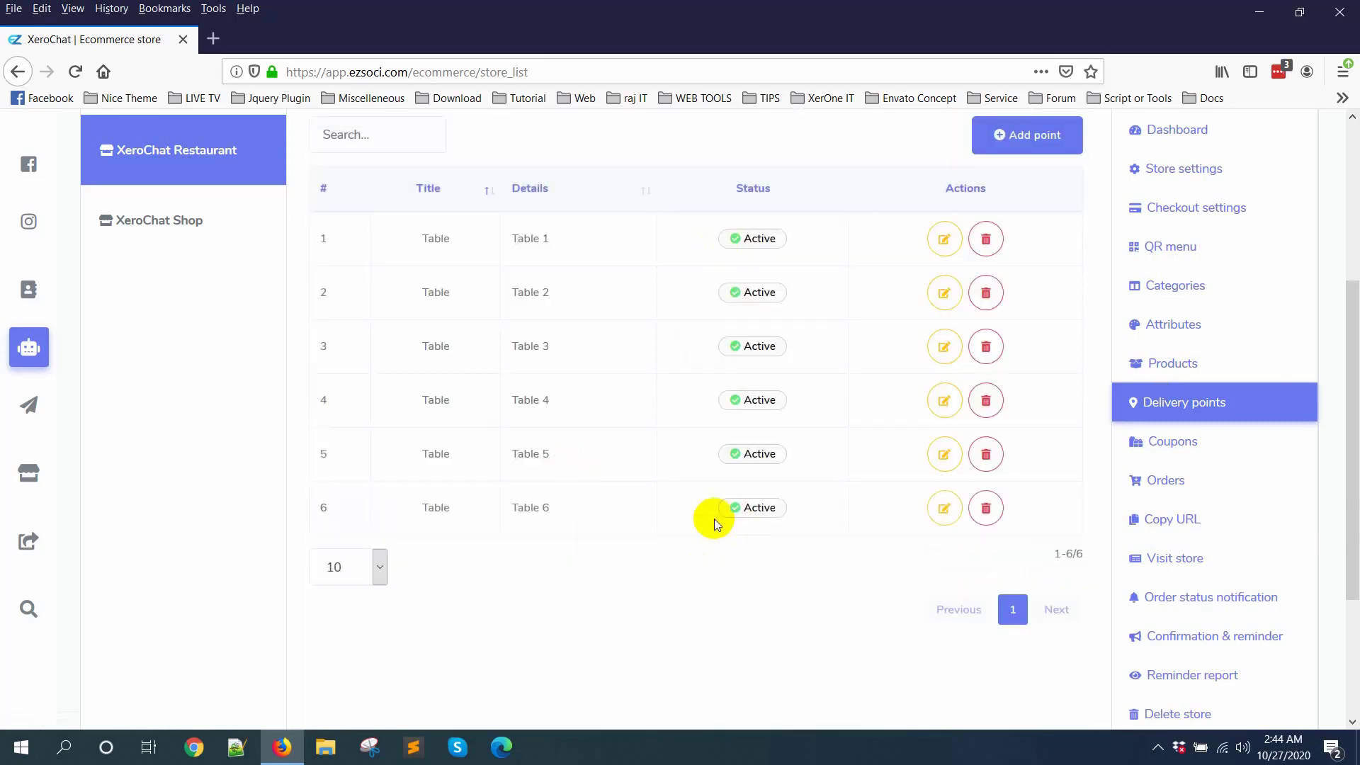
# Step: Open a new coupon form for XeroChat Restaurant and look through the products a coupon can be limited to
pyautogui.click(1169, 441)
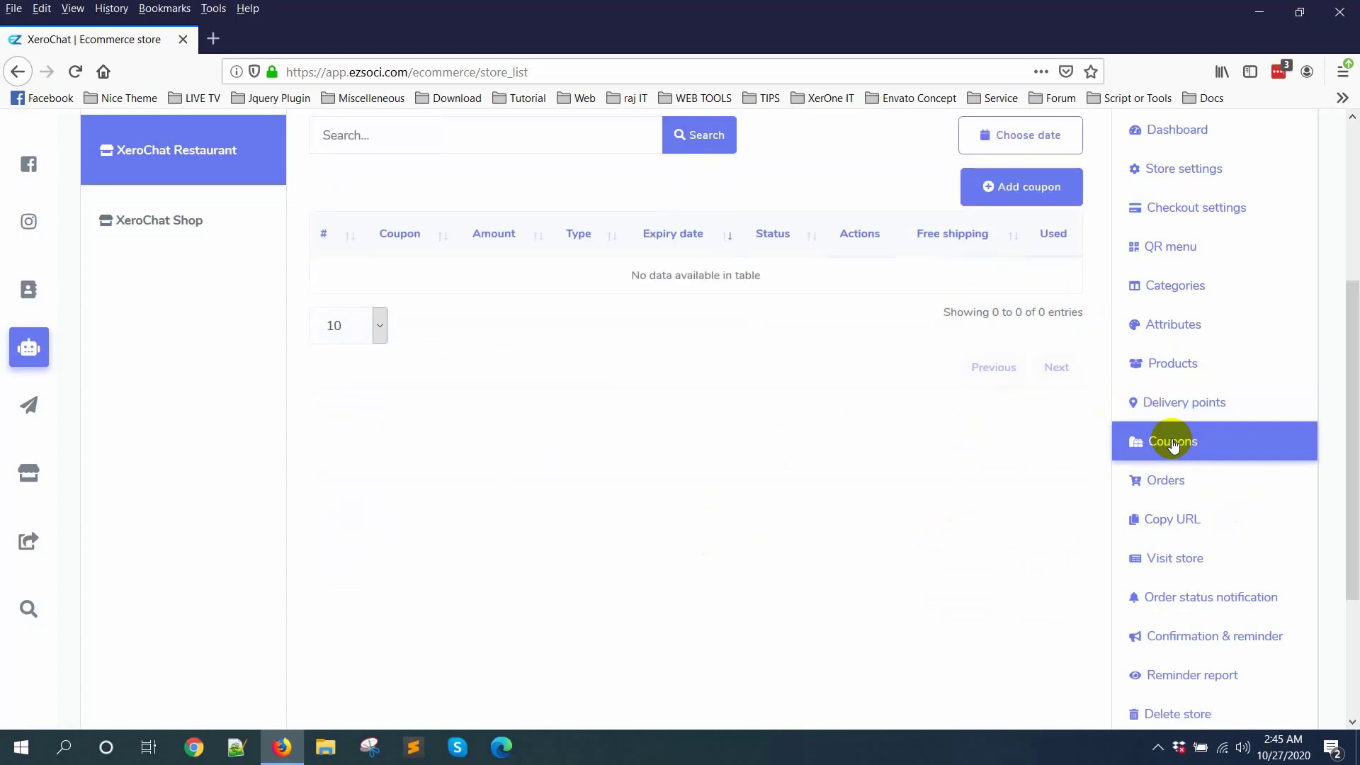
pyautogui.scroll(3, 1347, 510)
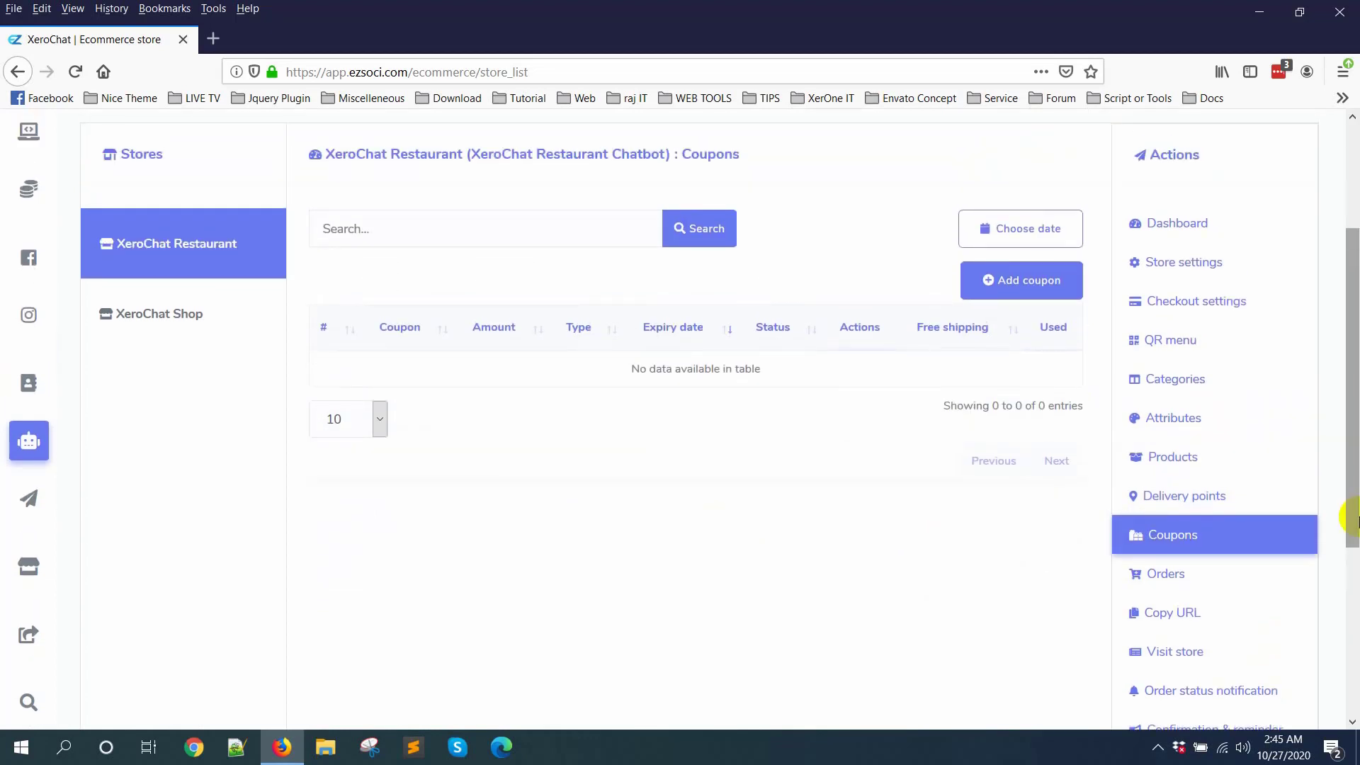
pyautogui.click(1026, 290)
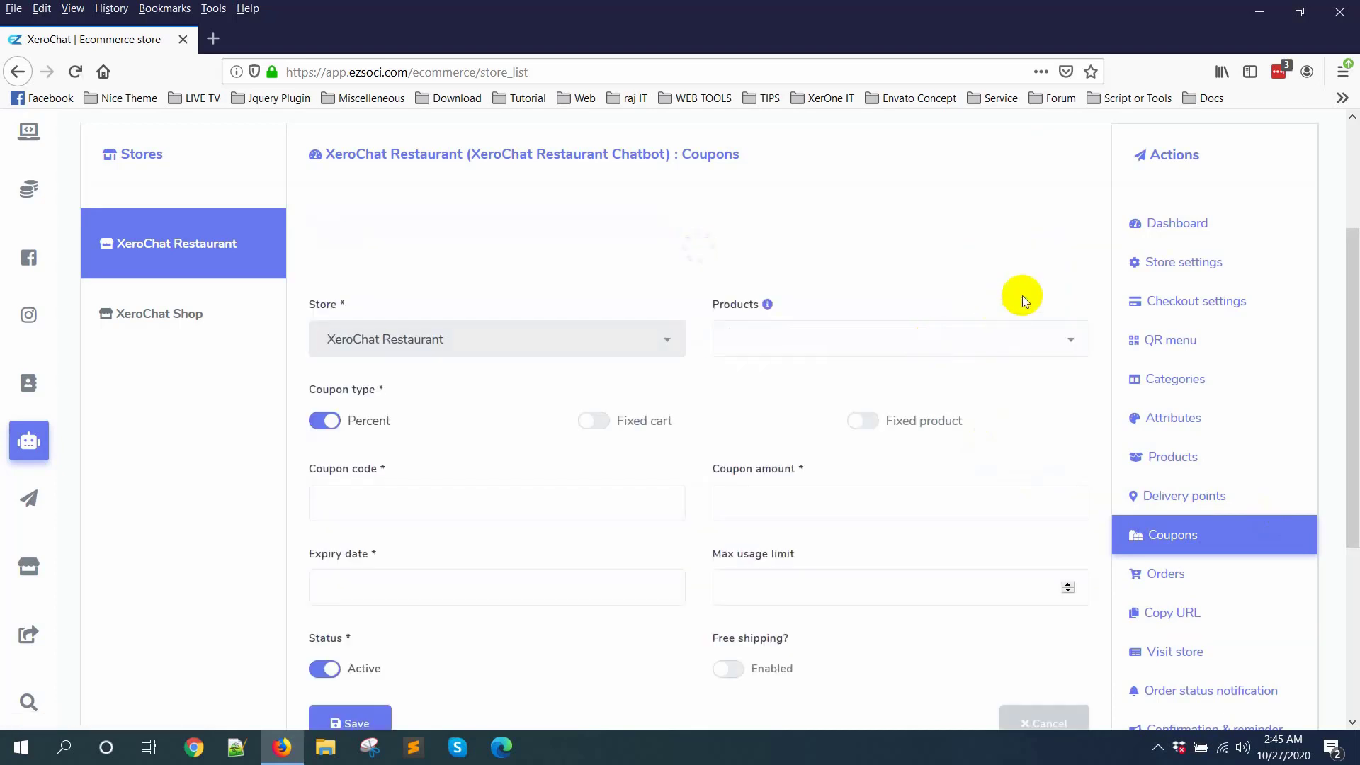
pyautogui.click(763, 256)
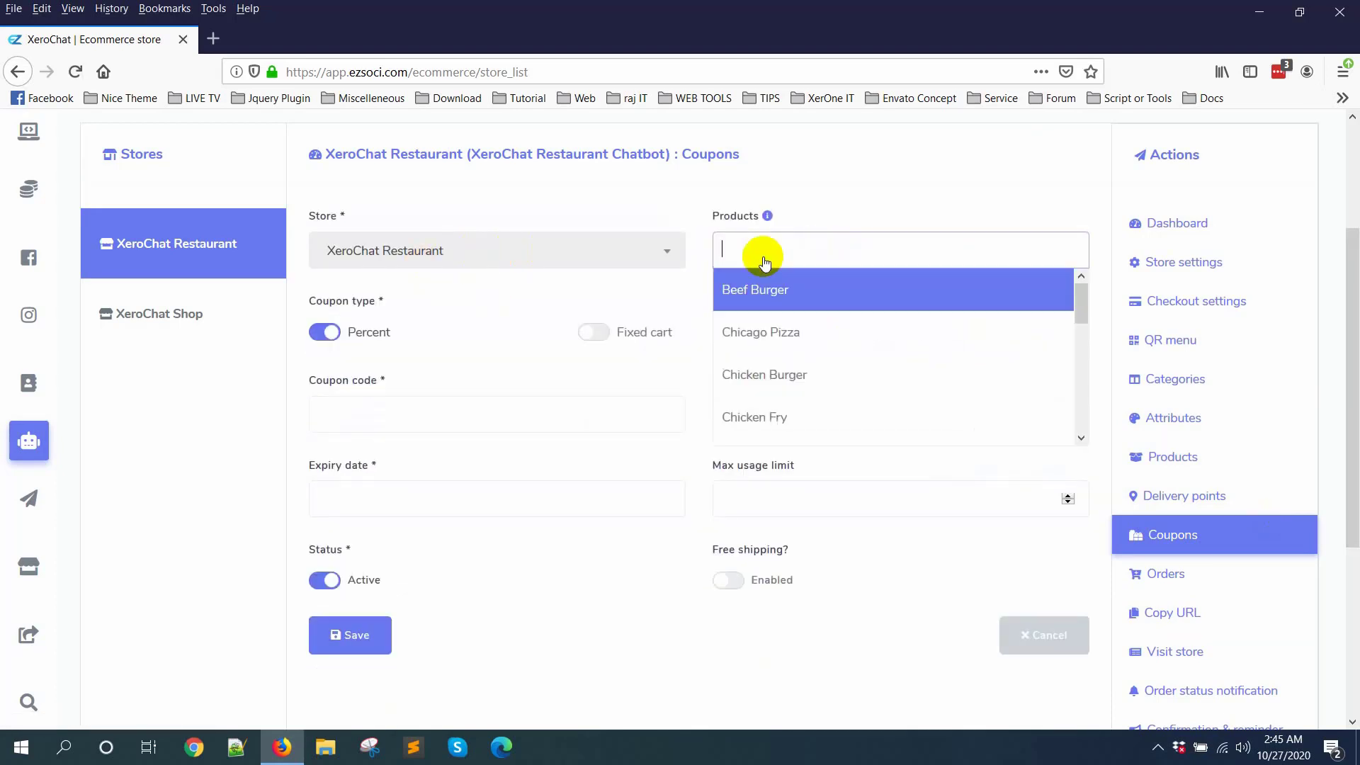
pyautogui.scroll(-5, 856, 363)
pyautogui.scroll(3, 857, 376)
pyautogui.scroll(3, 857, 368)
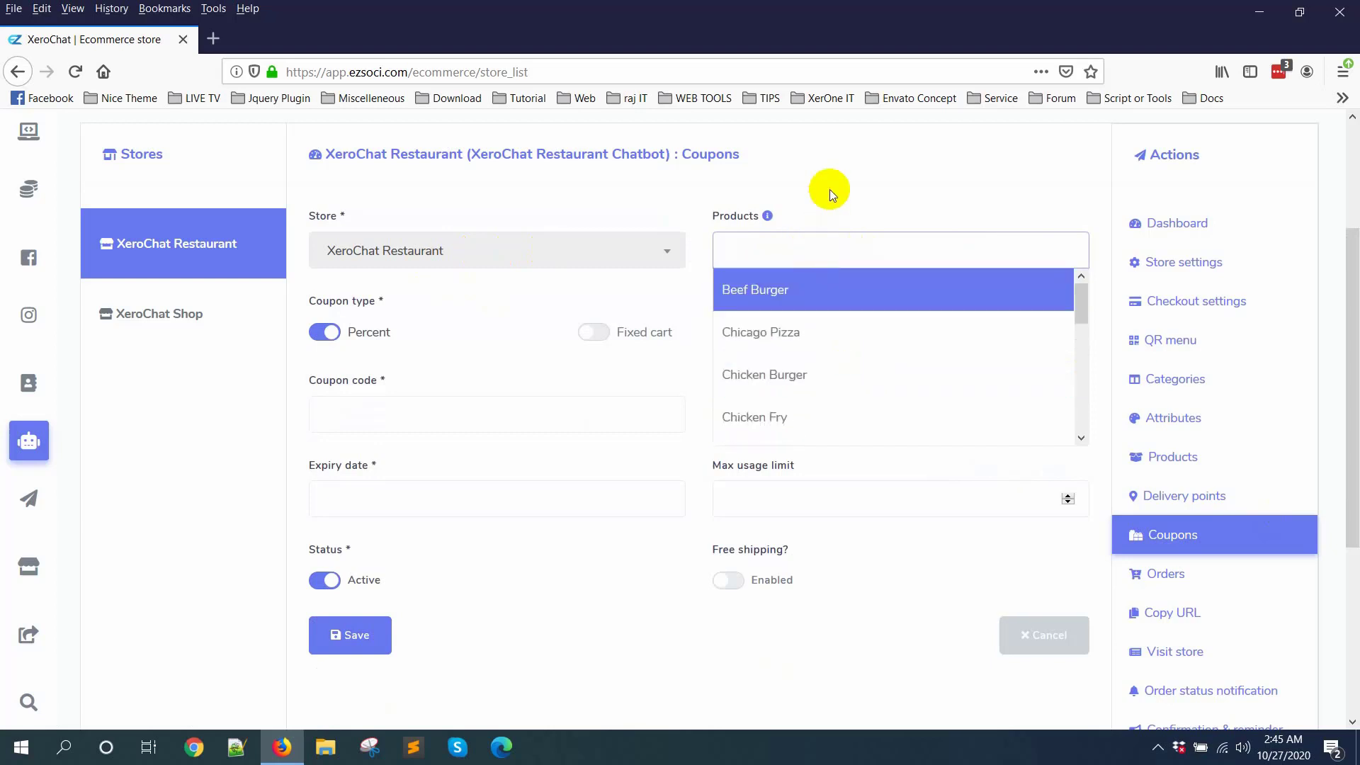
pyautogui.click(788, 258)
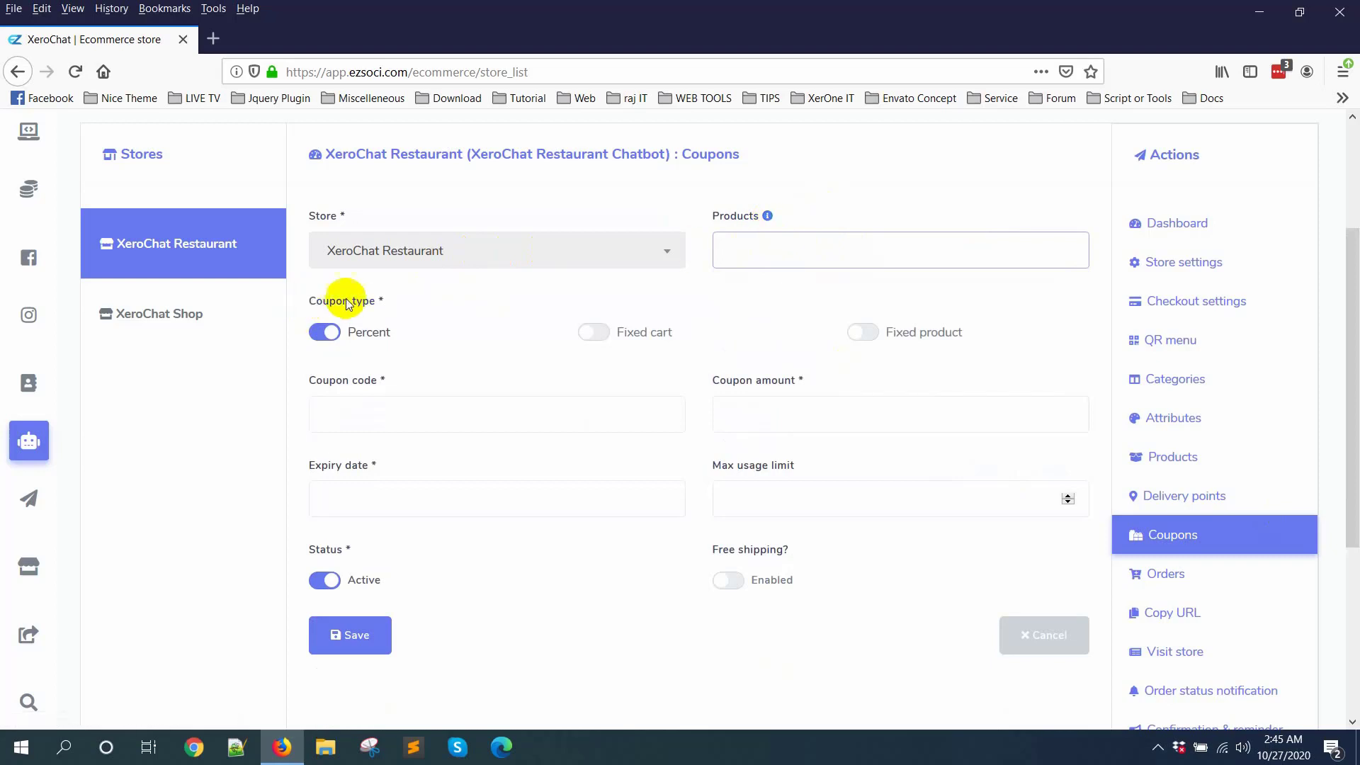
# Step: Try out the new coupon form with the Percent type, a coupon amount of 10 and the Active status switched off
pyautogui.click(328, 333)
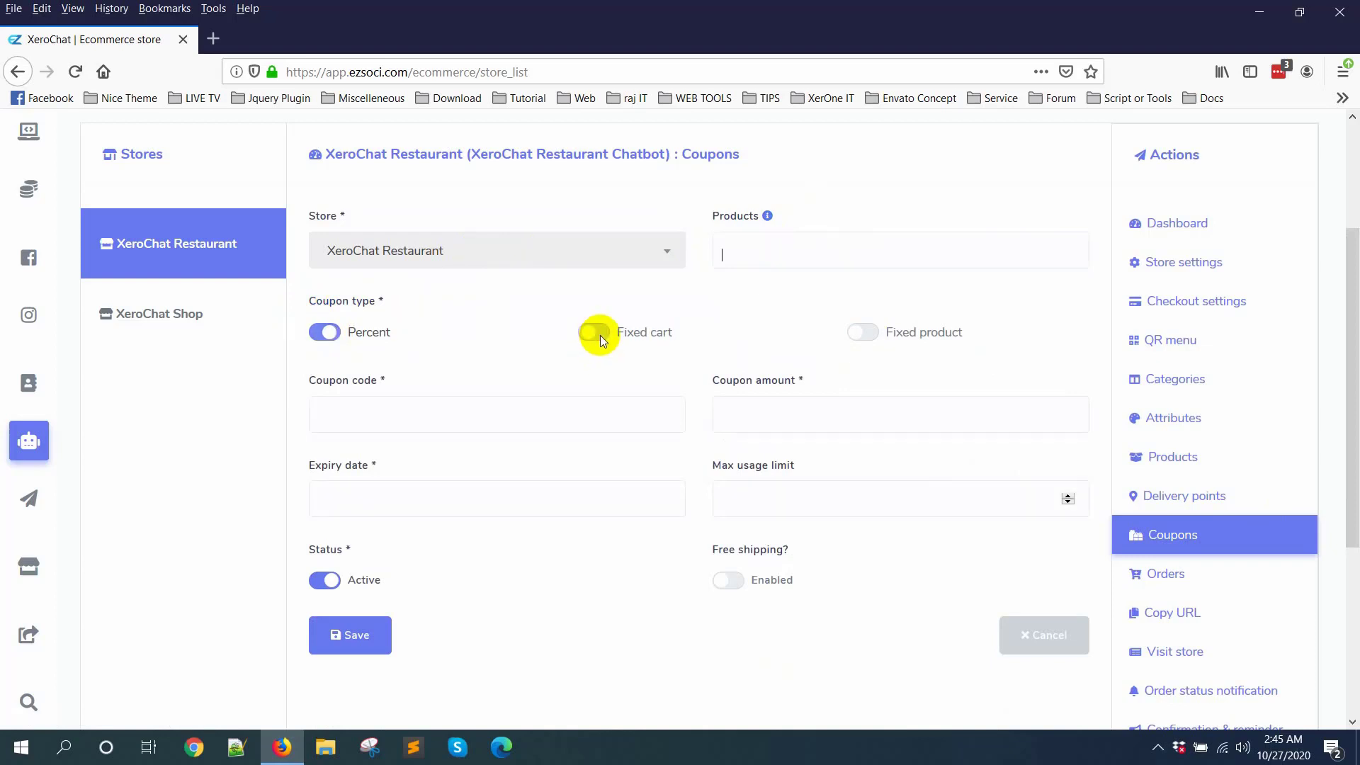
pyautogui.click(599, 339)
pyautogui.click(865, 335)
pyautogui.click(348, 413)
pyautogui.click(348, 336)
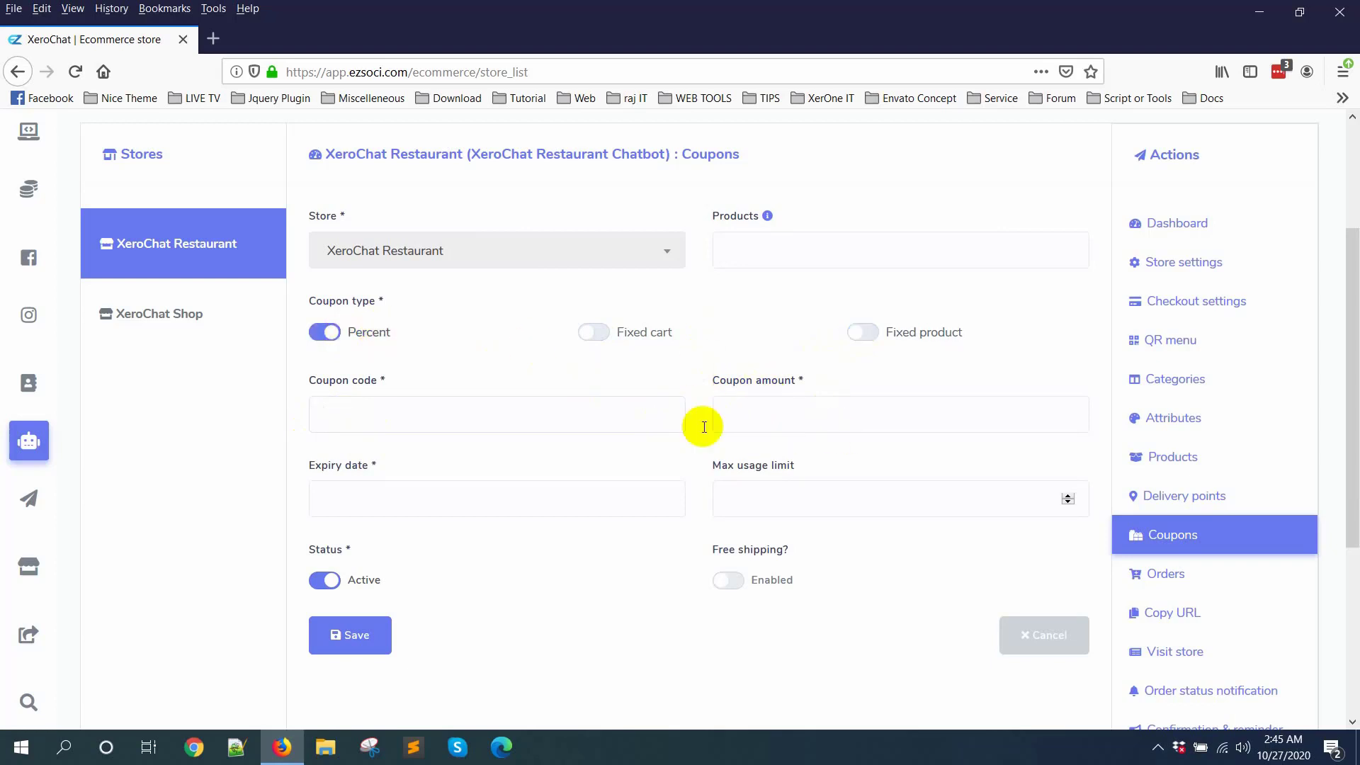
pyautogui.click(799, 423)
pyautogui.write('10')
pyautogui.click(470, 455)
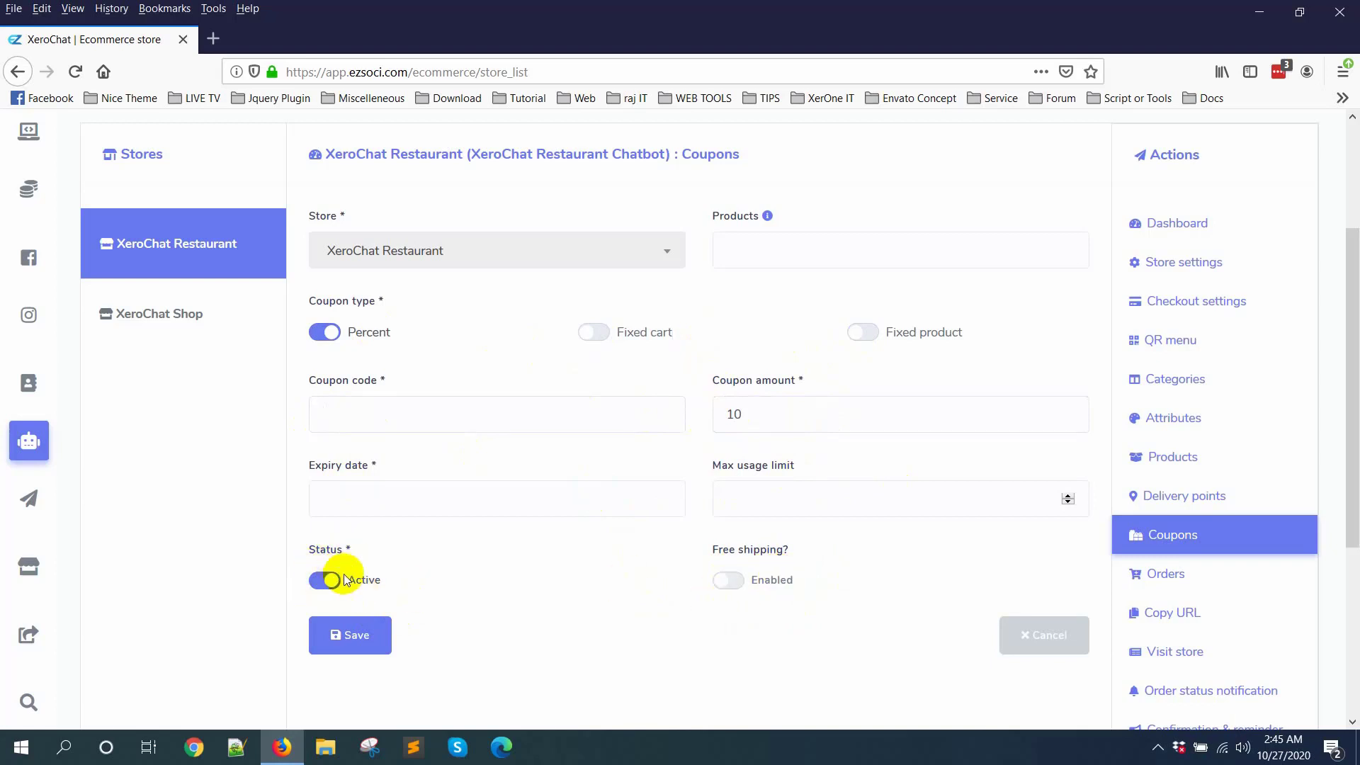
pyautogui.click(317, 583)
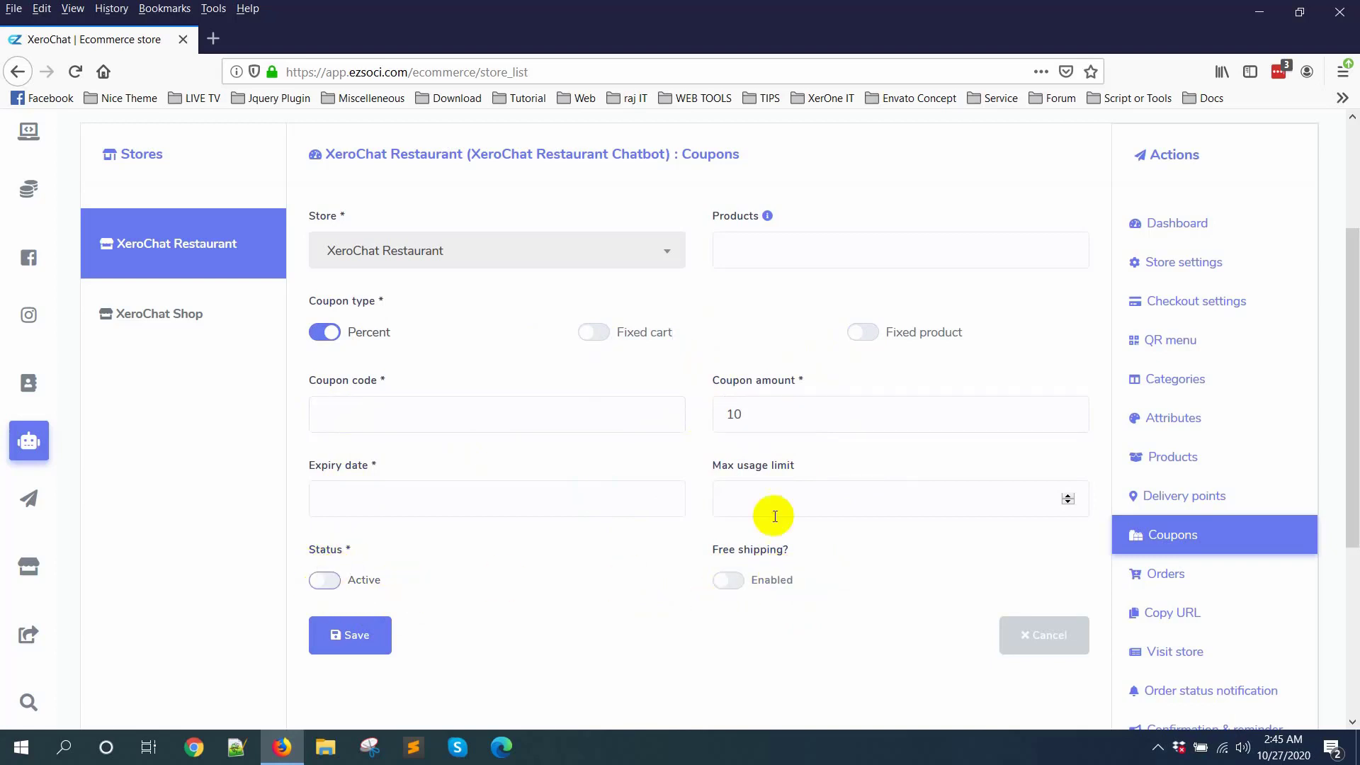
# Step: Open the restaurant's orders and look through the order list and its columns
pyautogui.scroll(-2, 1168, 588)
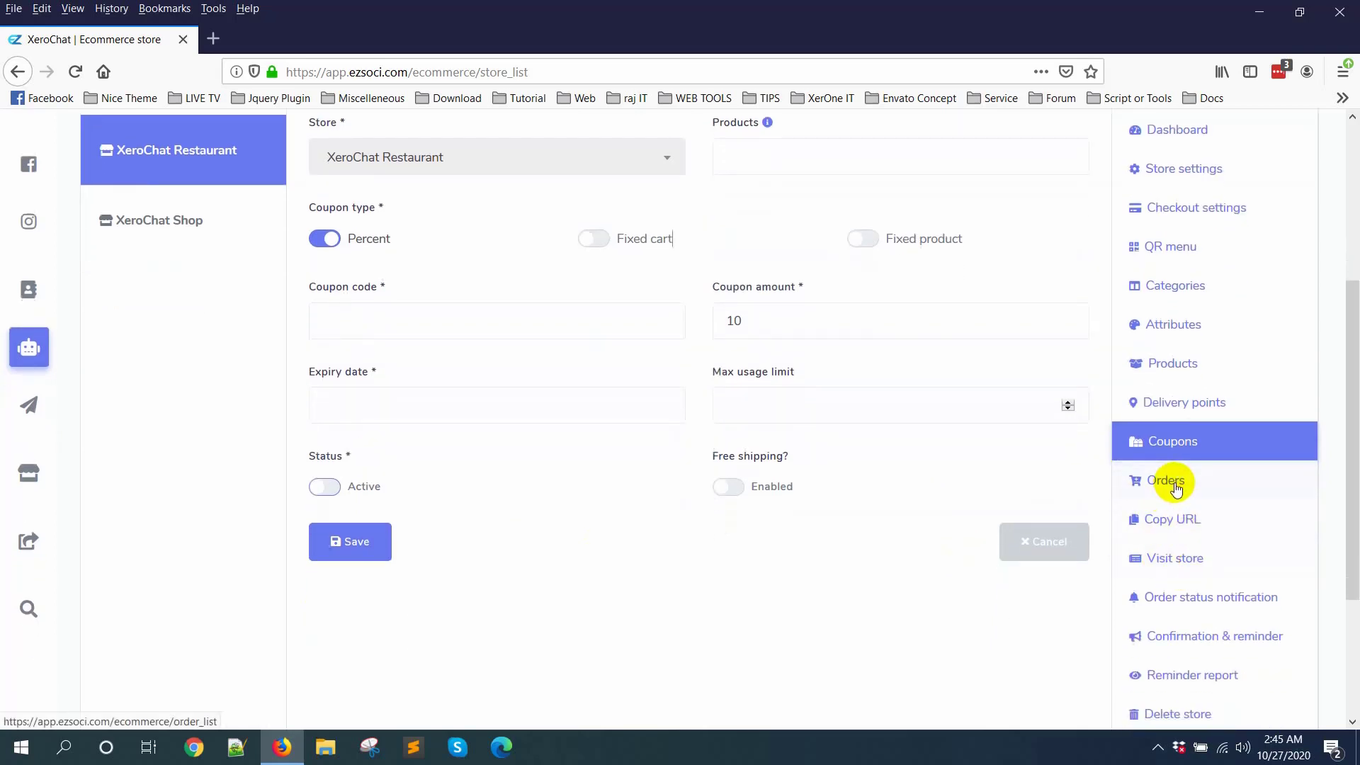
pyautogui.click(1174, 484)
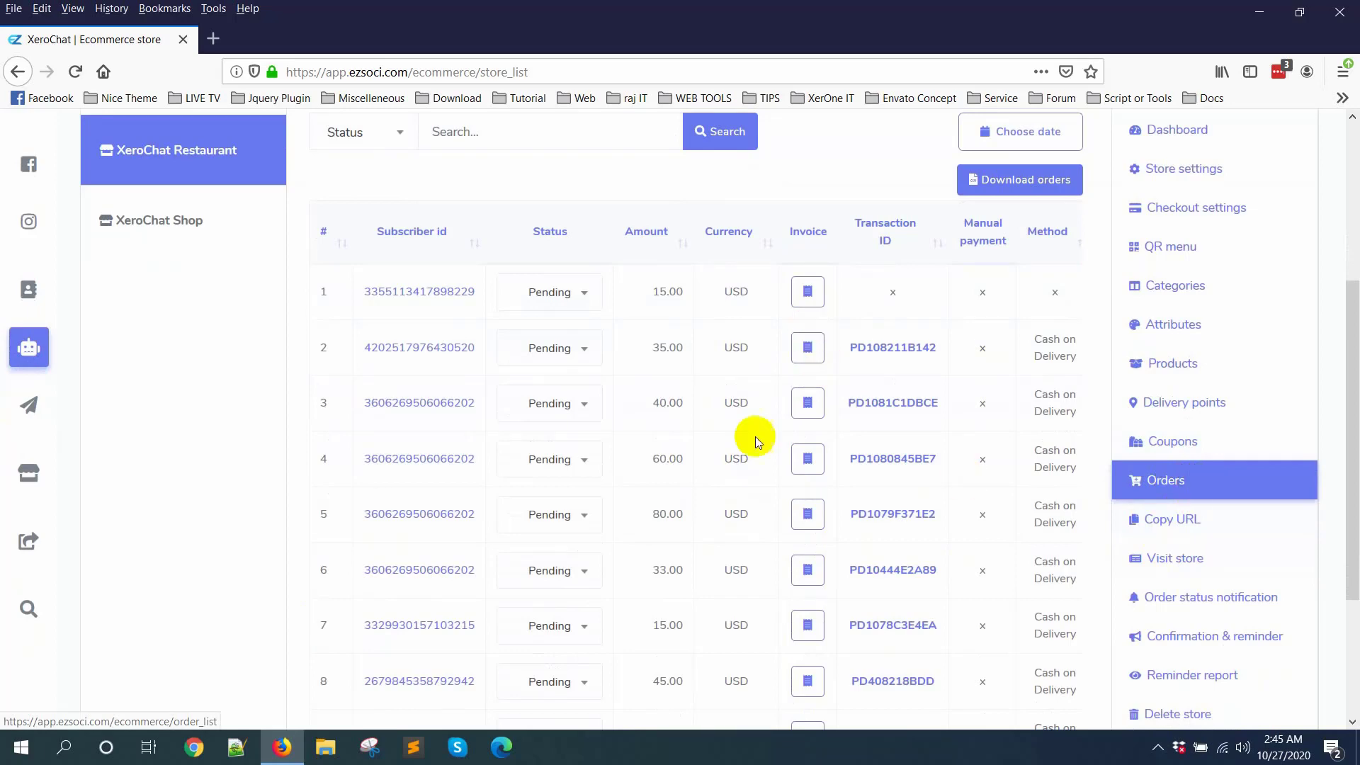
pyautogui.scroll(-2, 777, 461)
pyautogui.scroll(-2, 776, 462)
pyautogui.moveTo(795, 627); pyautogui.dragTo(495, 627)
pyautogui.scroll(3, 1190, 571)
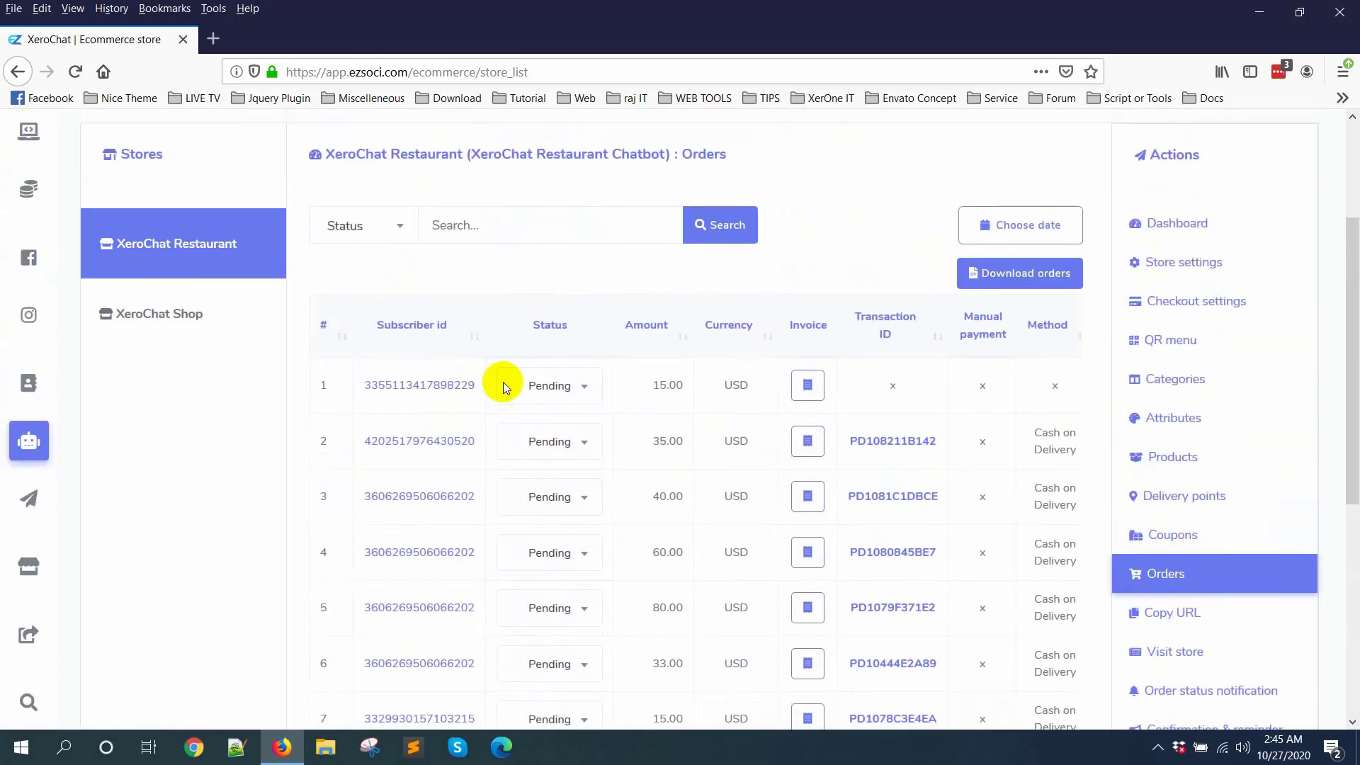
# Step: Set the first order's status to Approved and close the status update dialog without an additional note
pyautogui.click(551, 385)
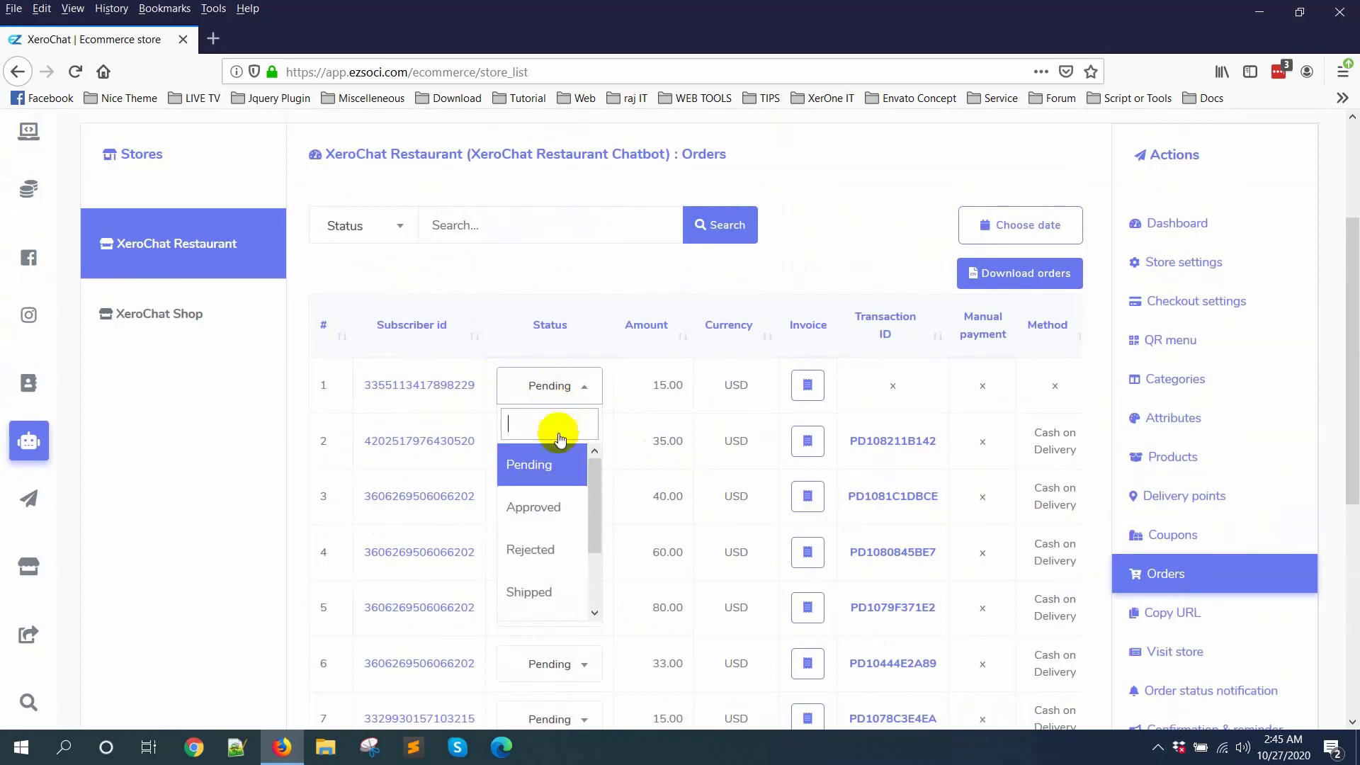
pyautogui.scroll(-2, 544, 537)
pyautogui.scroll(2, 563, 496)
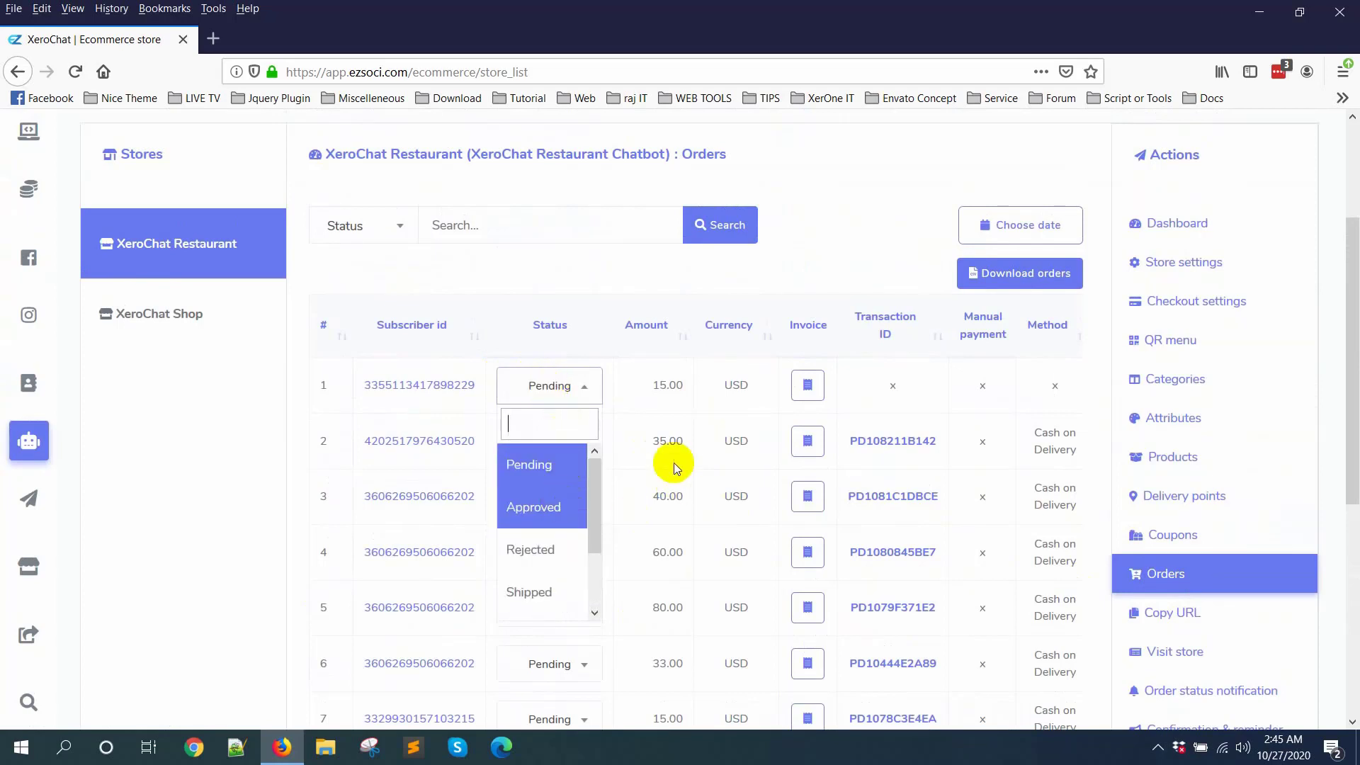
pyautogui.click(544, 509)
pyautogui.click(550, 374)
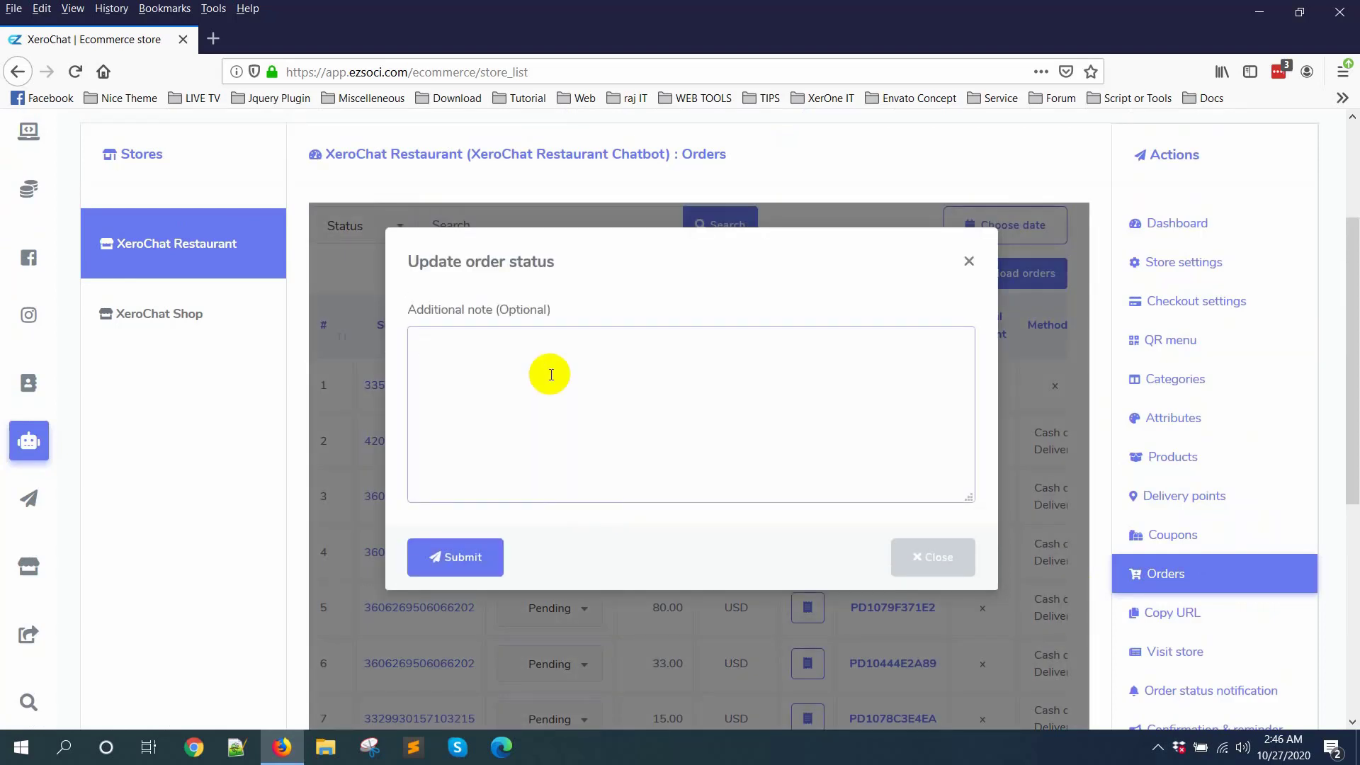
pyautogui.click(970, 266)
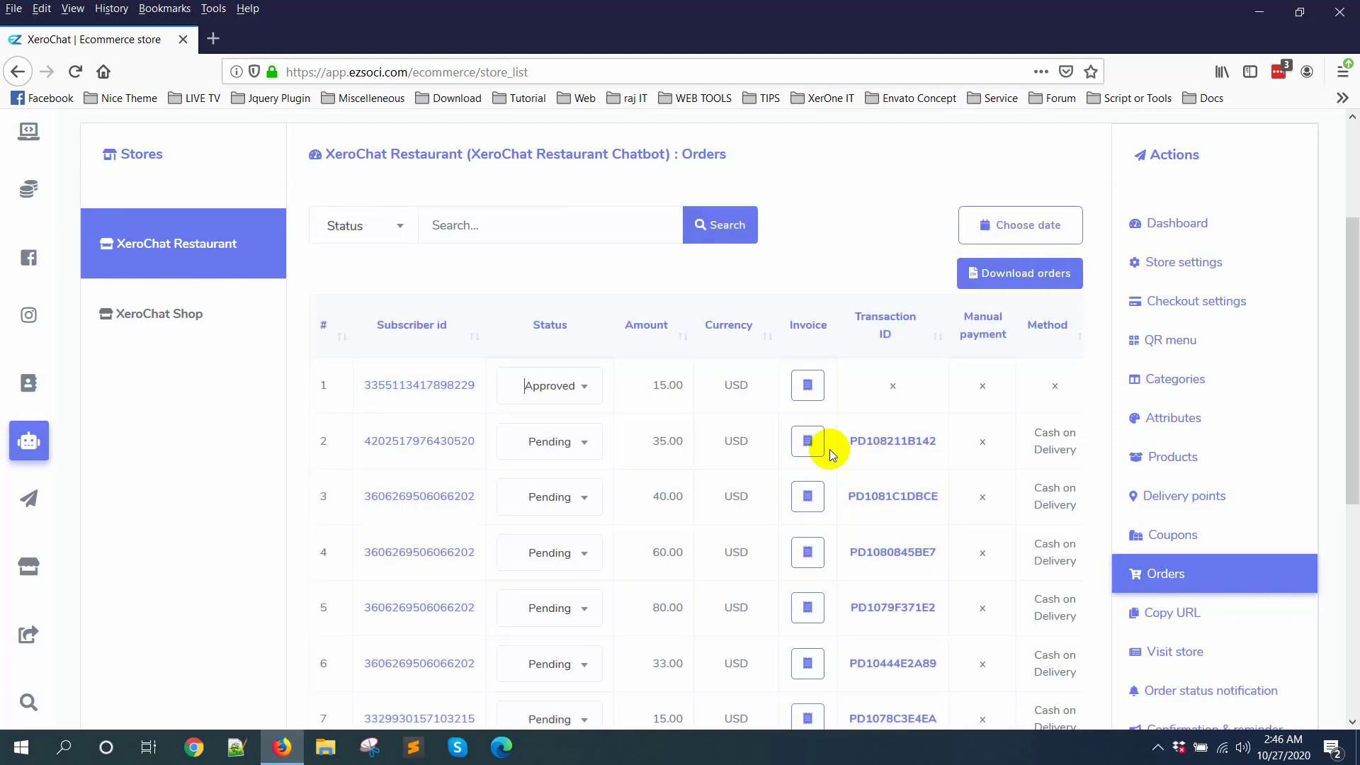
# Step: View the first order's invoice with its print options and close it
pyautogui.click(809, 385)
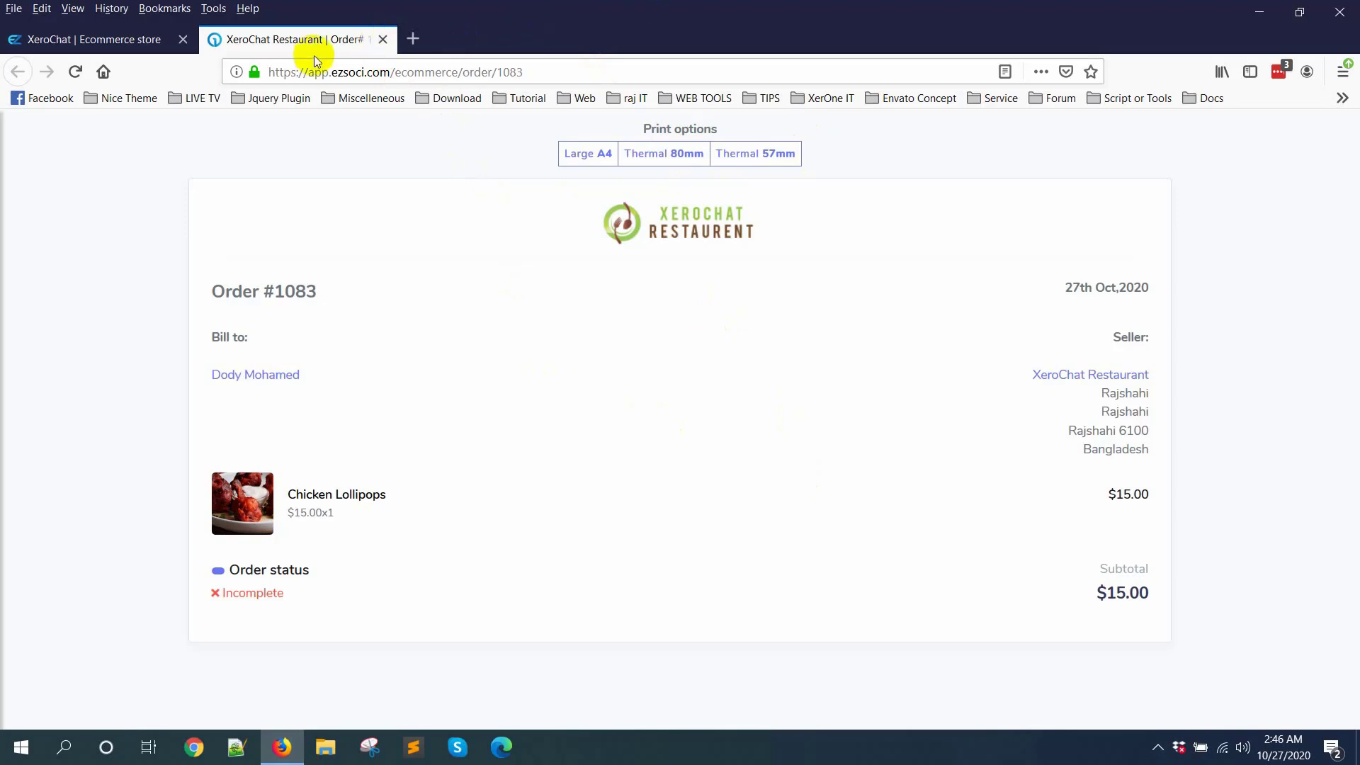
pyautogui.click(382, 39)
# Step: Open the restaurant's copyable URLs and look through the store page links for each category
pyautogui.scroll(-3, 1116, 383)
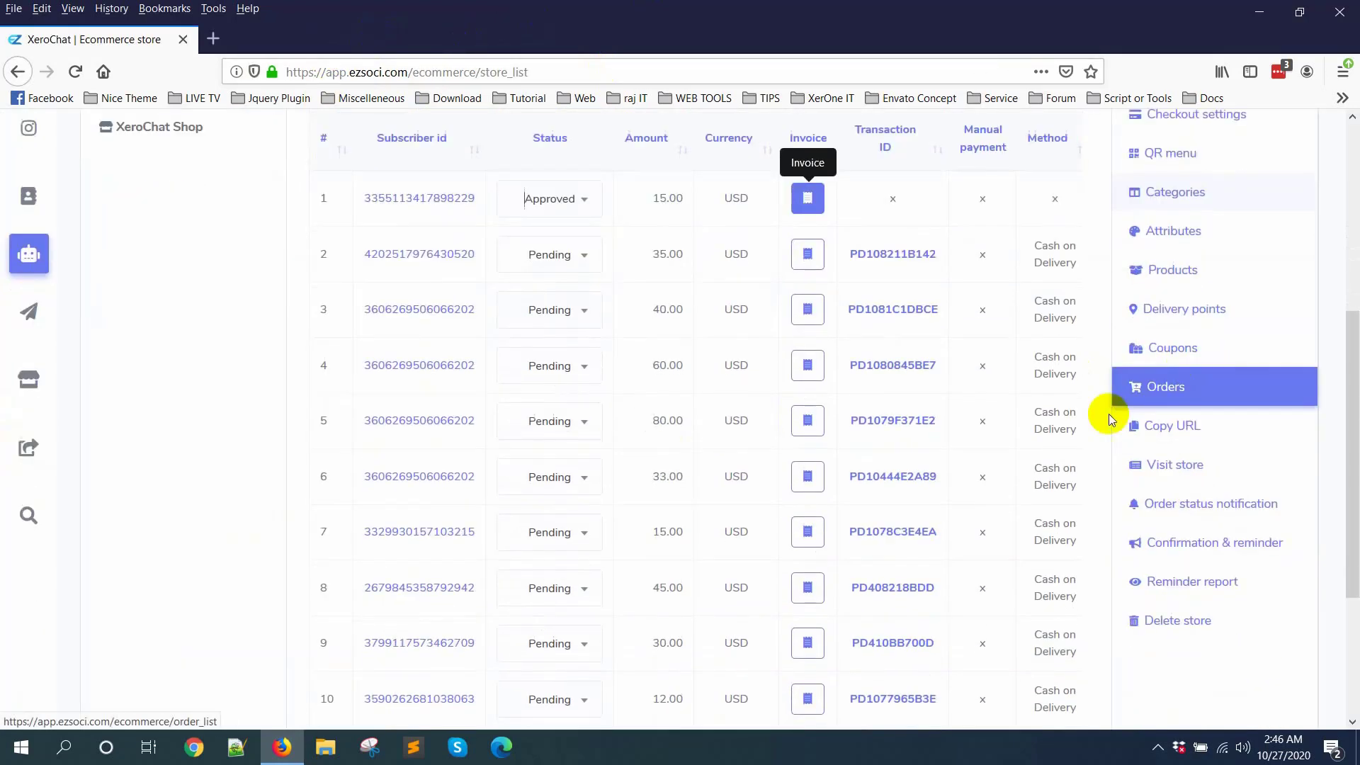
pyautogui.click(1153, 432)
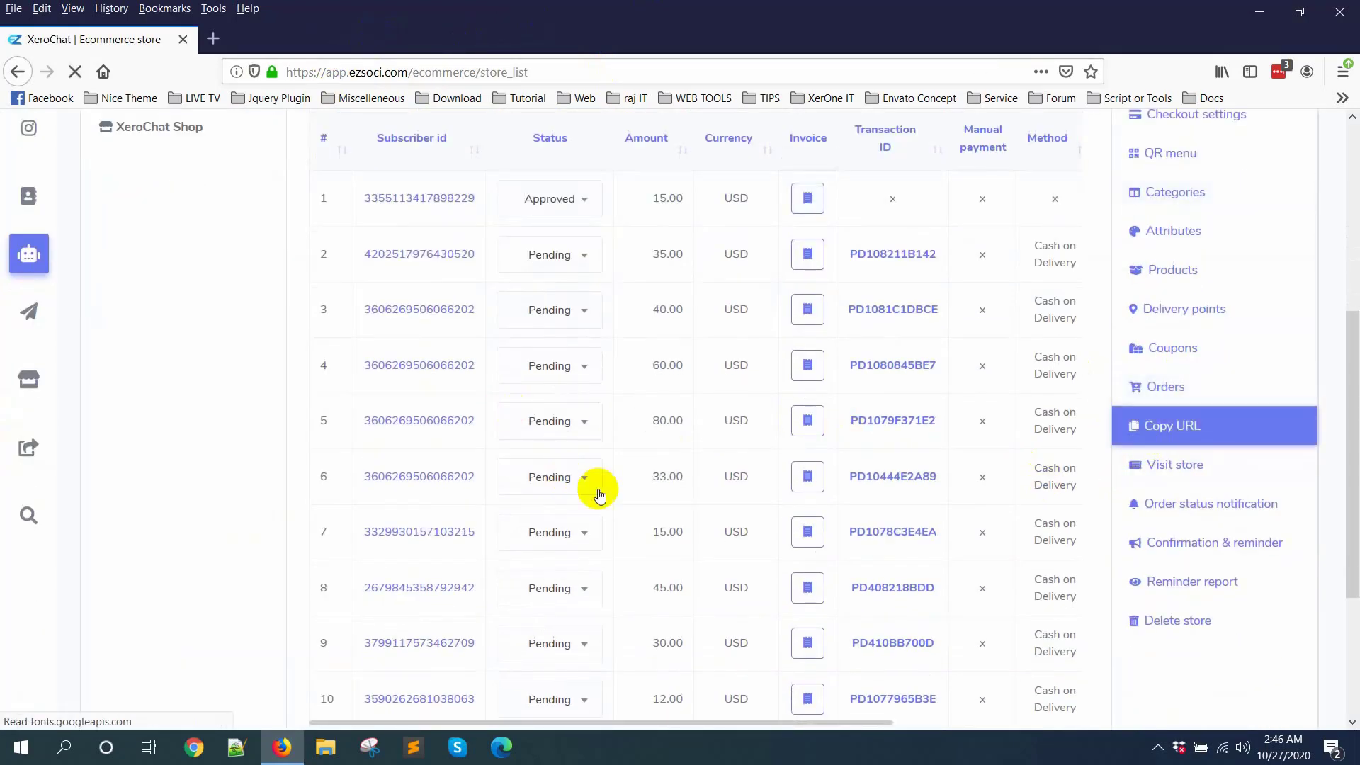
pyautogui.scroll(-2, 661, 448)
pyautogui.scroll(-3, 661, 448)
pyautogui.scroll(8, 666, 422)
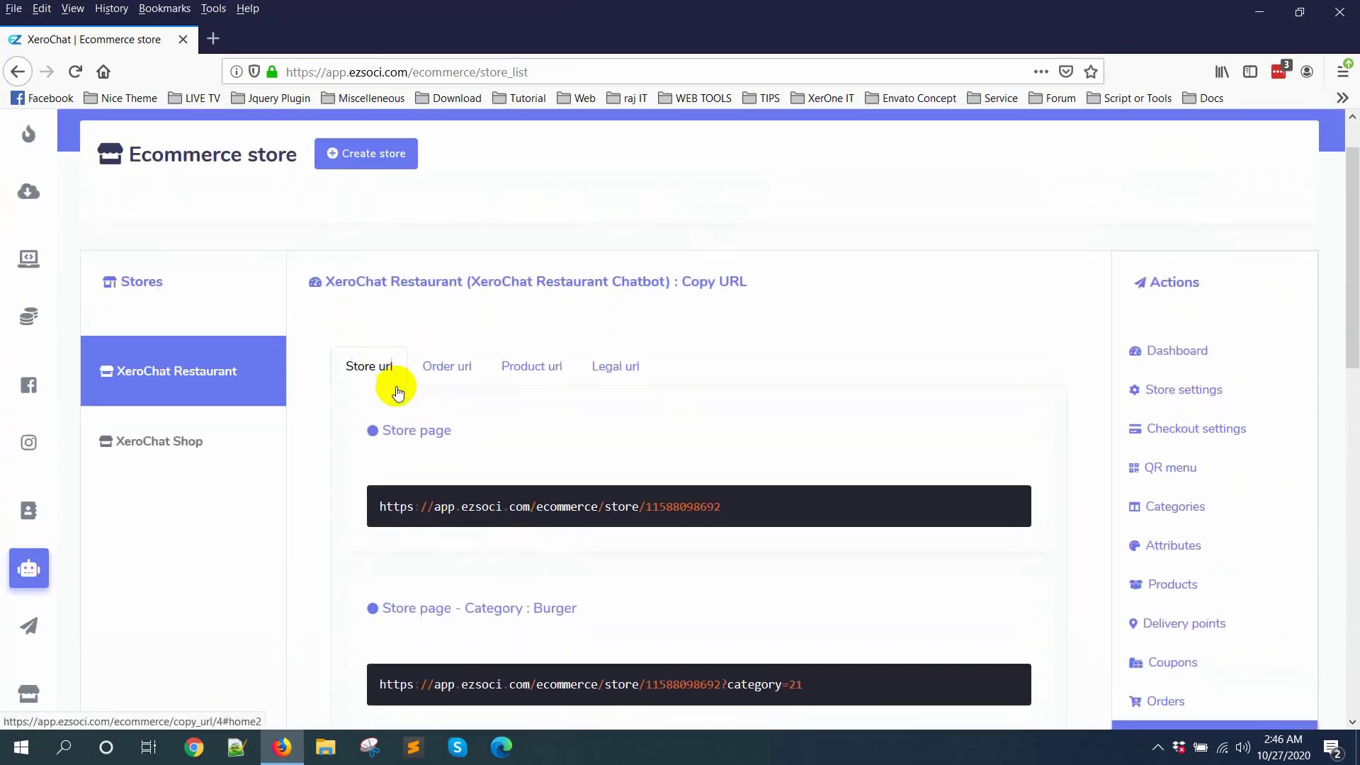
pyautogui.scroll(-4, 601, 517)
pyautogui.scroll(-1, 553, 437)
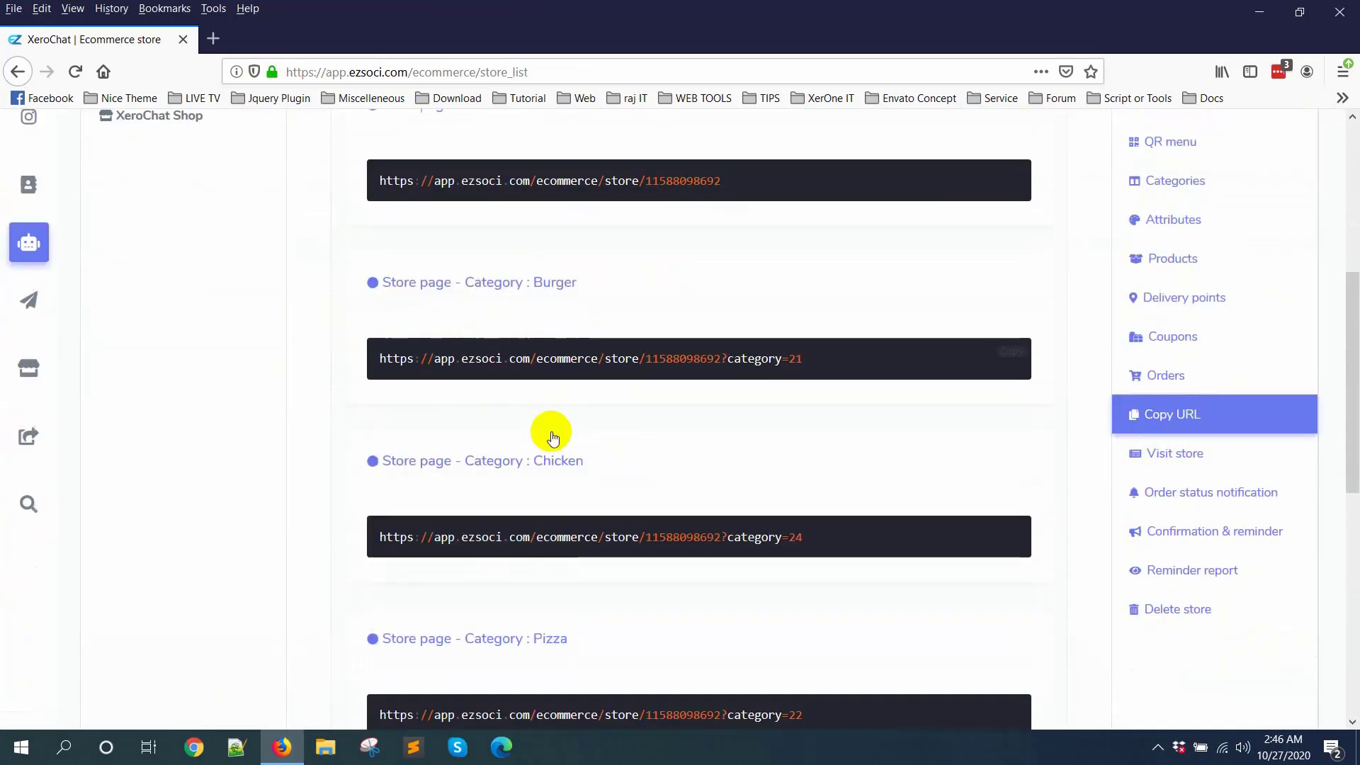
pyautogui.scroll(-2, 545, 411)
pyautogui.scroll(-3, 442, 524)
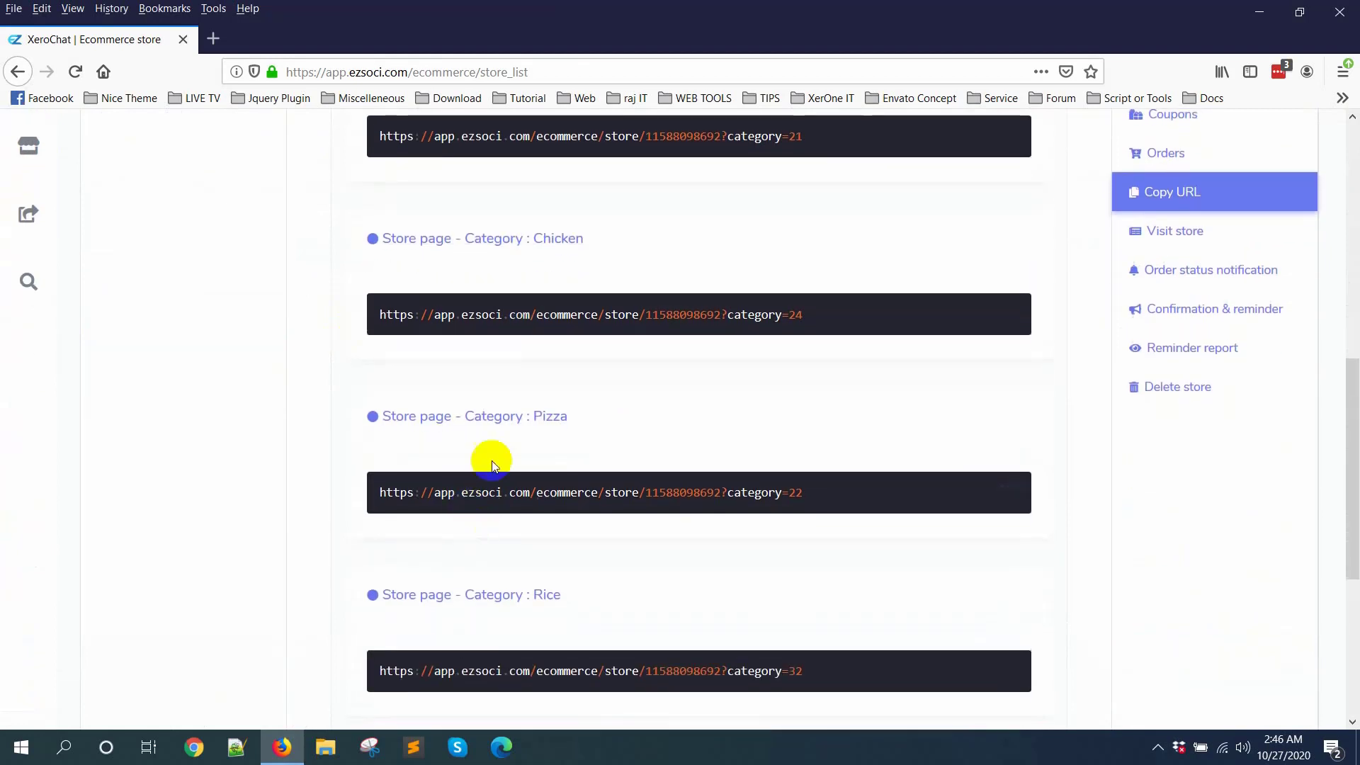
# Step: View the store page for the Pizza category in a separate tab and close it
pyautogui.middleClick(493, 422)
pyautogui.click(321, 41)
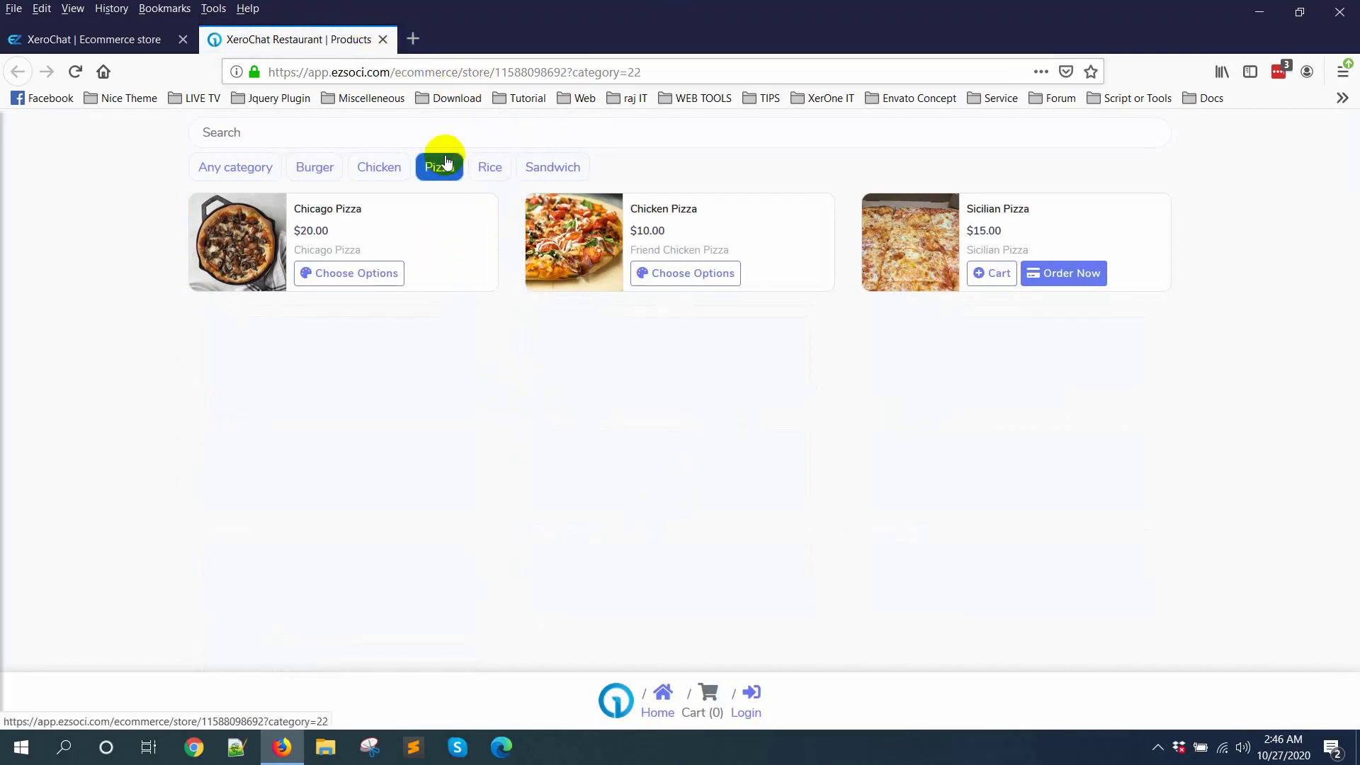
pyautogui.click(383, 40)
# Step: View the main store page with all products in a separate tab and close it
pyautogui.scroll(5, 561, 354)
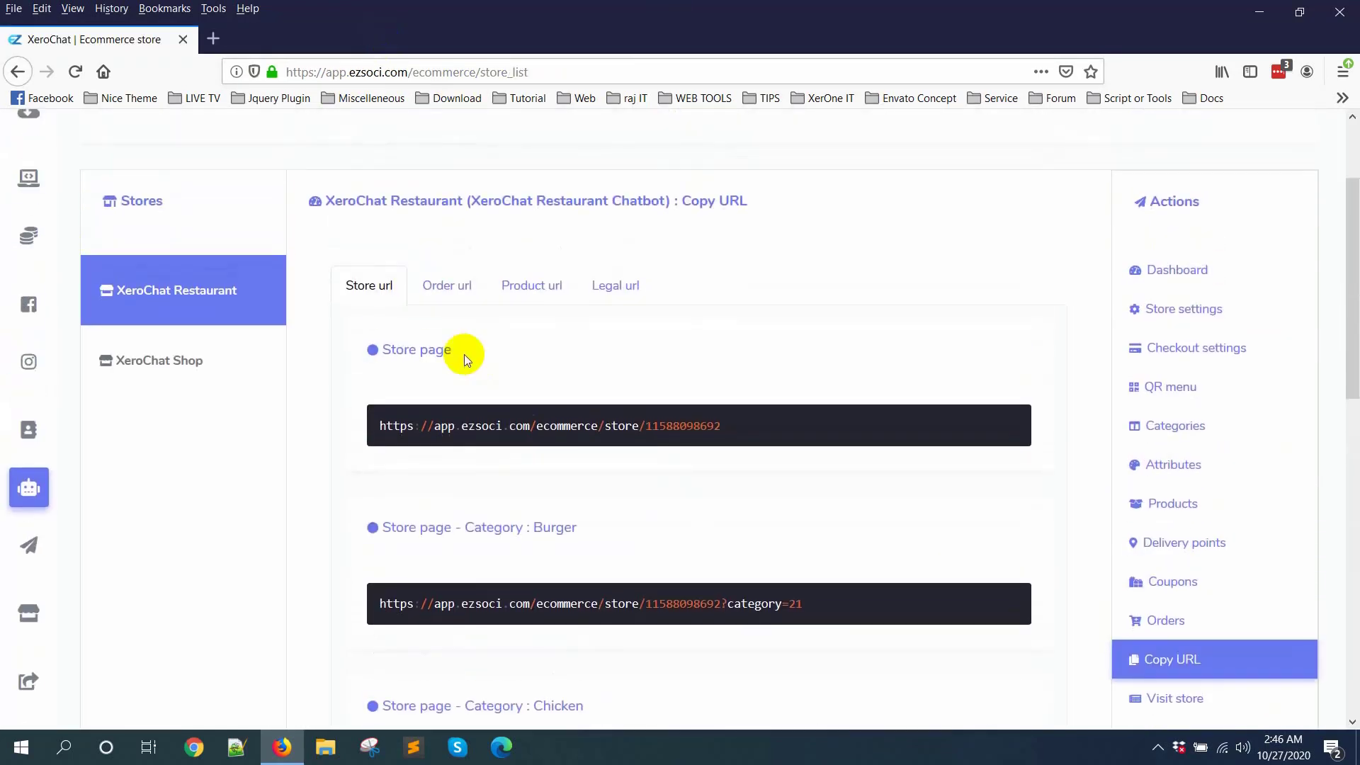
pyautogui.middleClick(418, 353)
pyautogui.click(315, 32)
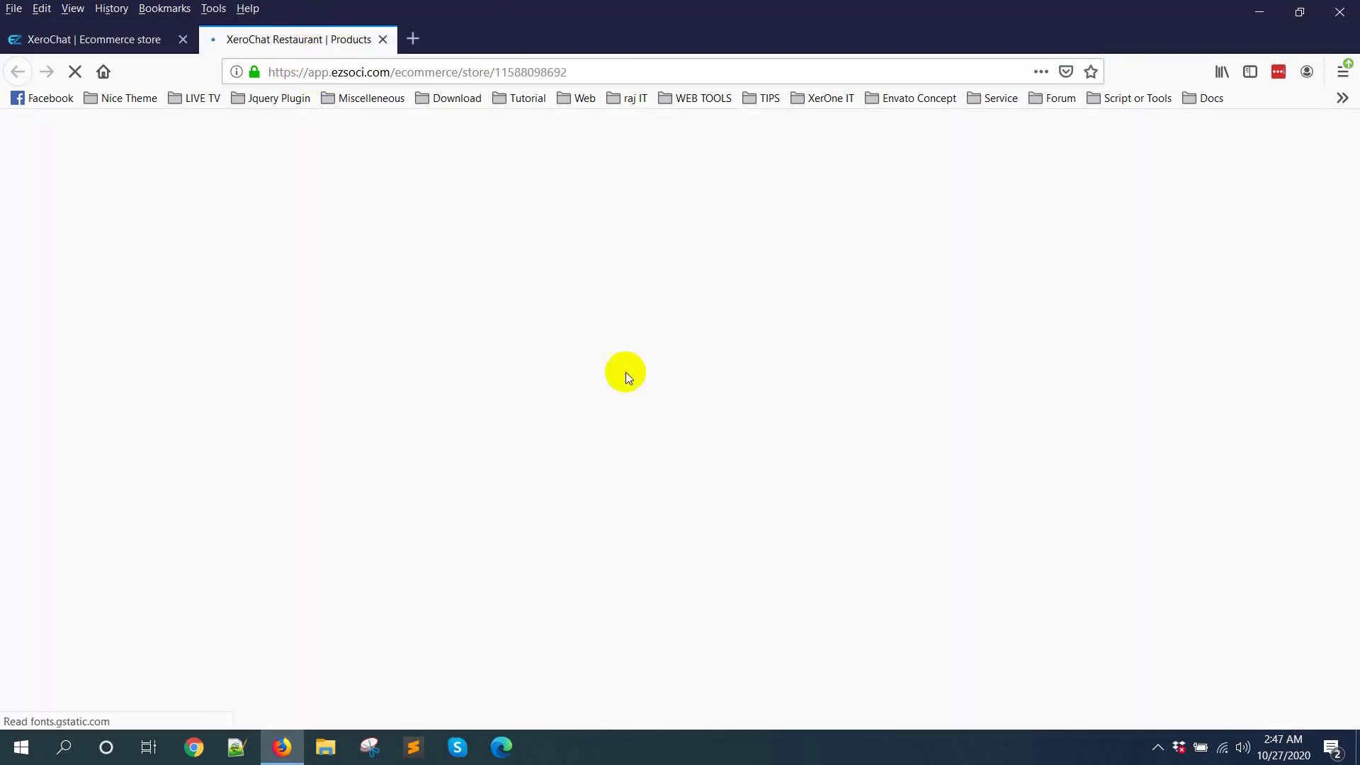
pyautogui.scroll(-2, 783, 416)
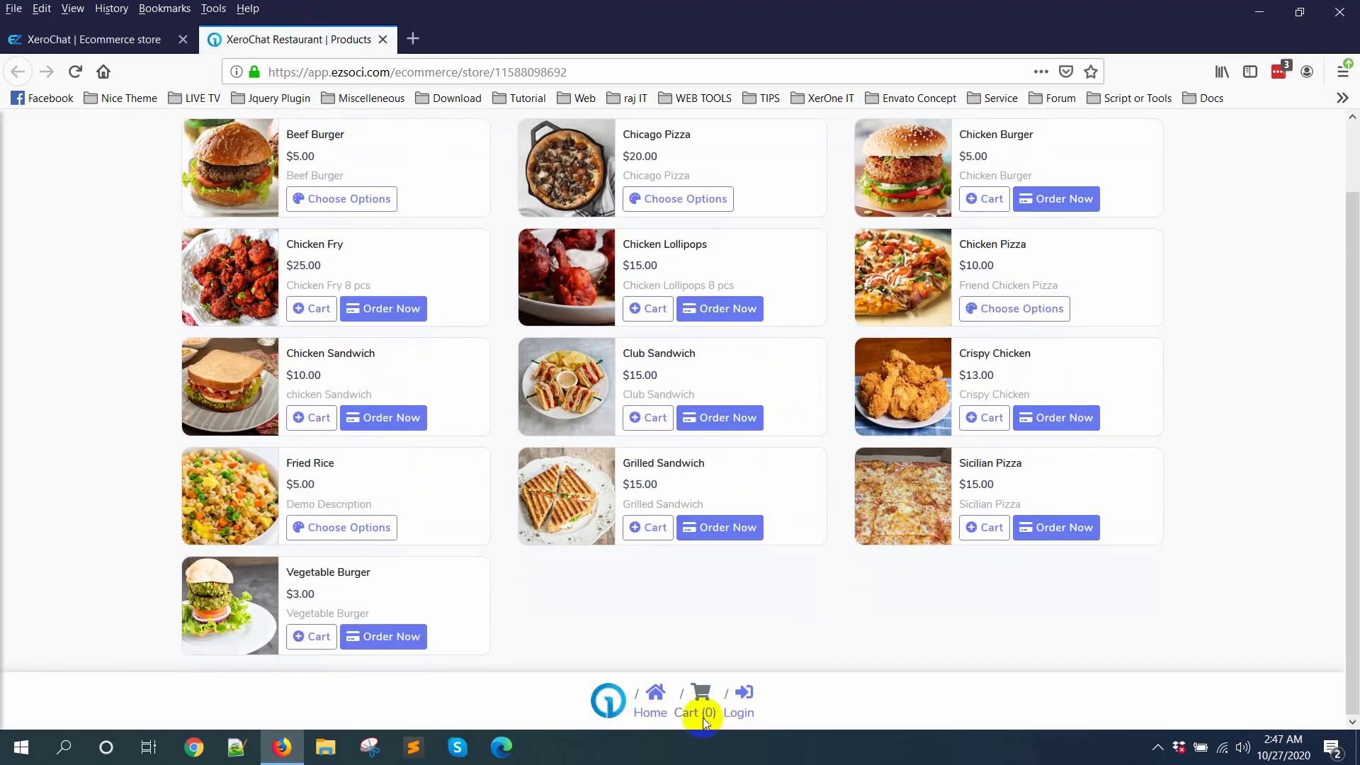
pyautogui.click(384, 39)
# Step: Look over the store URL list once more and open the embedded view for visiting the store
pyautogui.scroll(3, 531, 419)
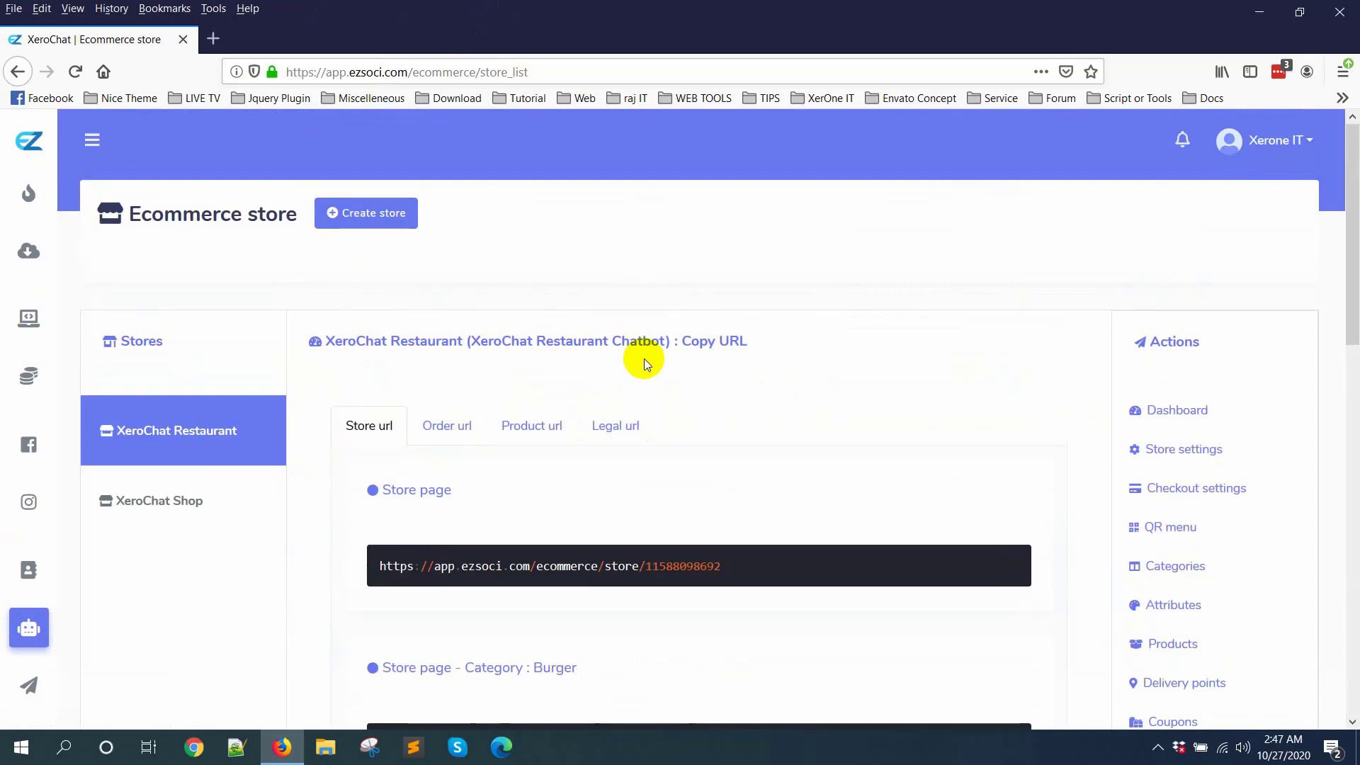
pyautogui.scroll(-2, 659, 411)
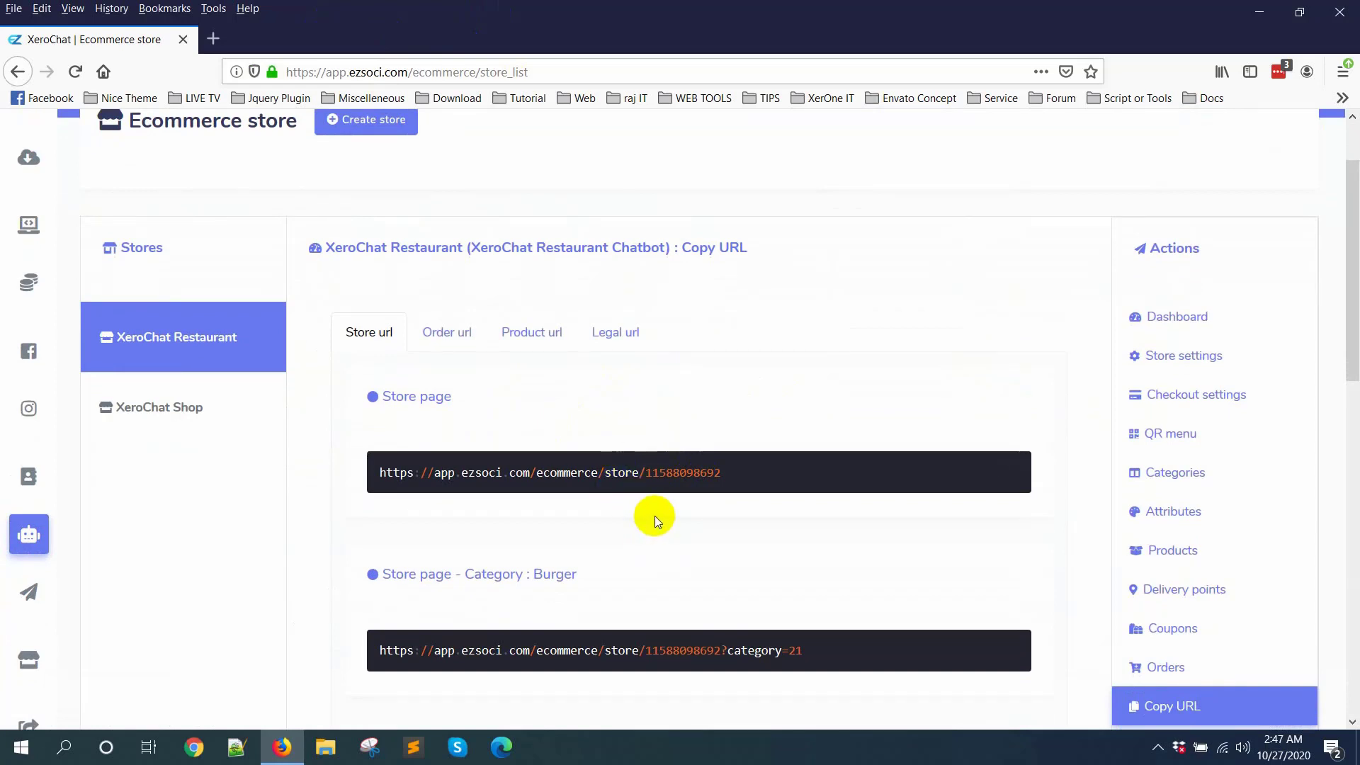
pyautogui.scroll(-4, 1022, 507)
pyautogui.scroll(-2, 1021, 507)
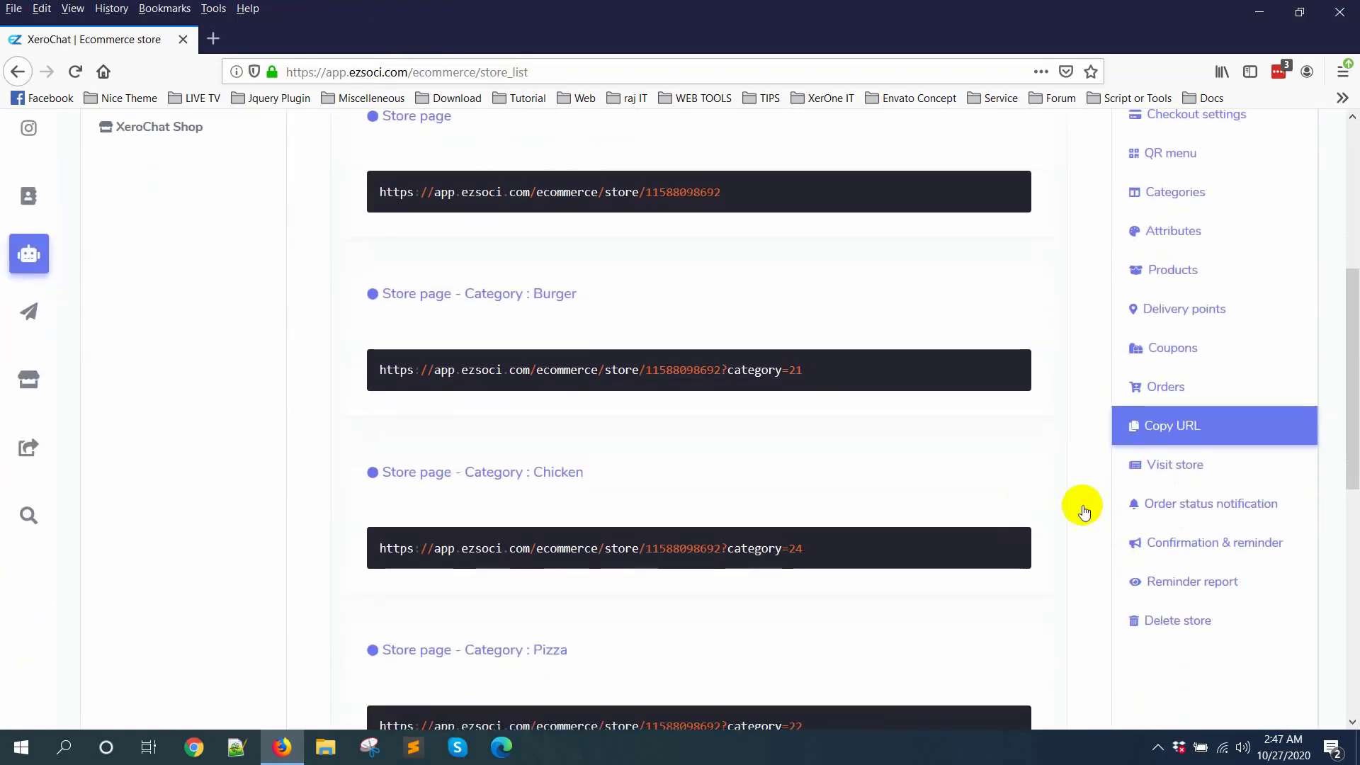
pyautogui.click(1176, 466)
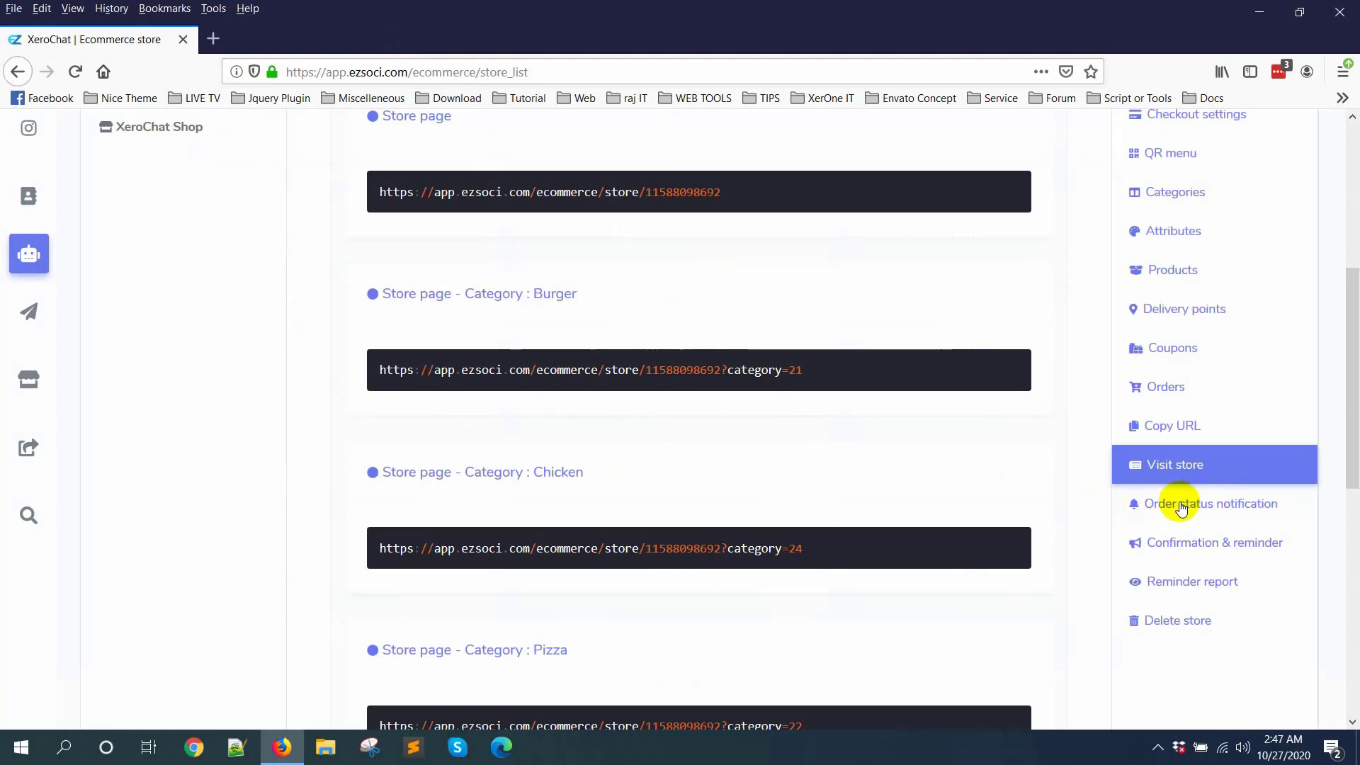
# Step: Open the order status notification settings and review the Messenger messages for approved, rejected, shipped, delivered and completed orders
pyautogui.click(1268, 507)
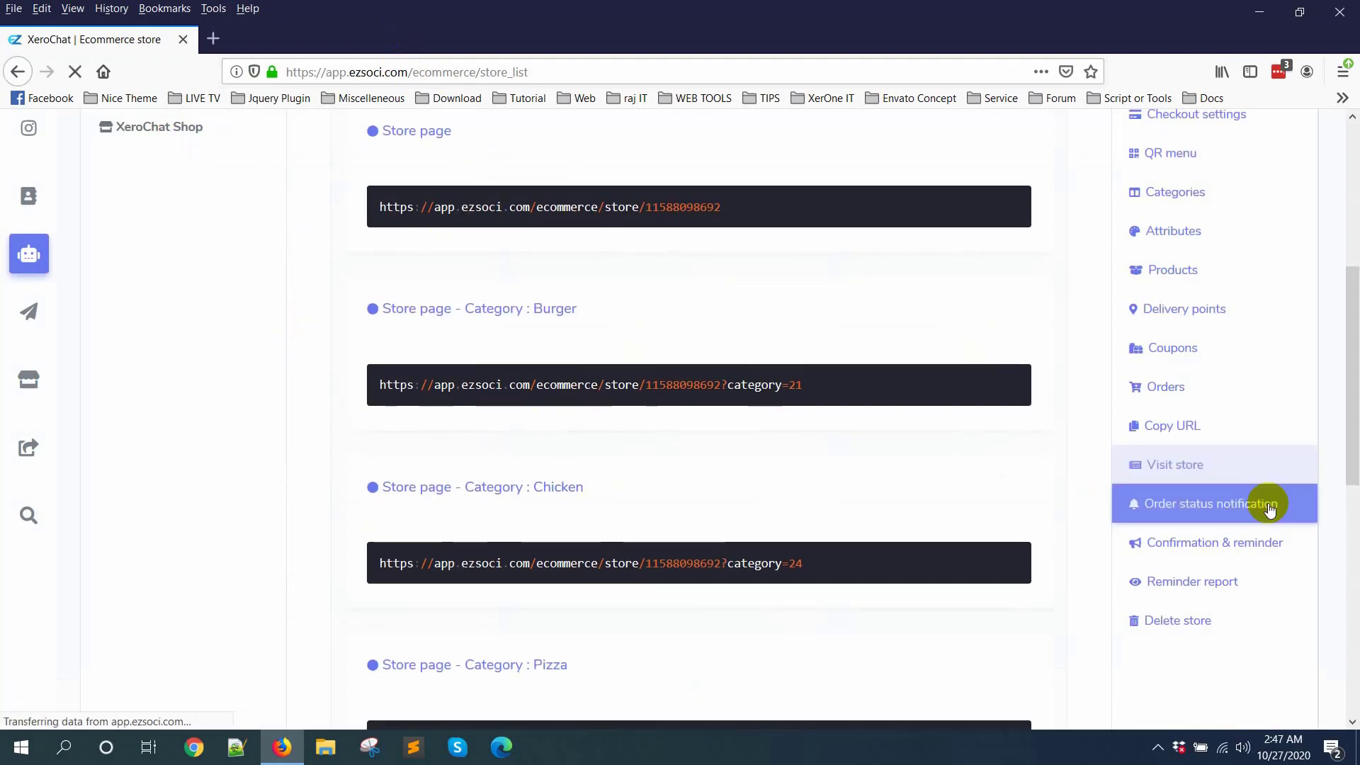
pyautogui.scroll(3, 934, 486)
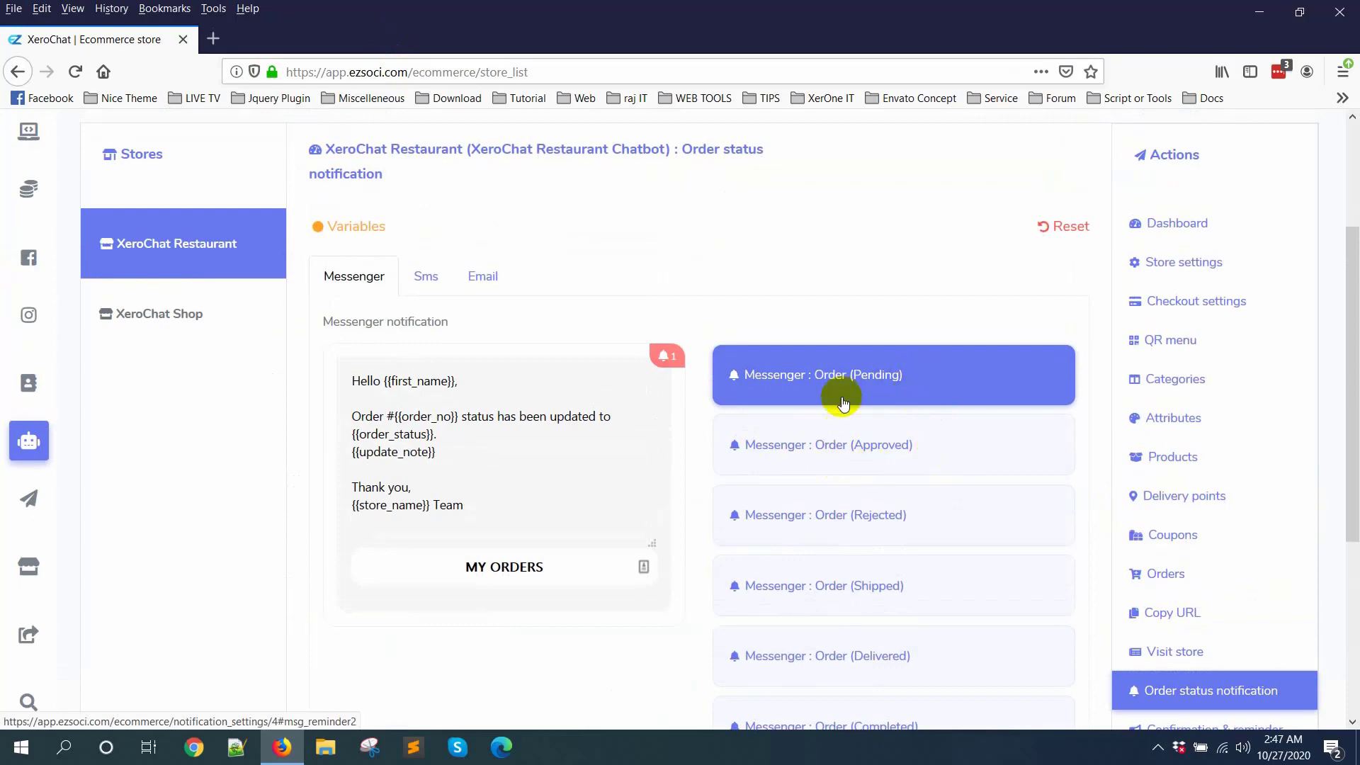
pyautogui.click(912, 452)
pyautogui.scroll(-3, 892, 459)
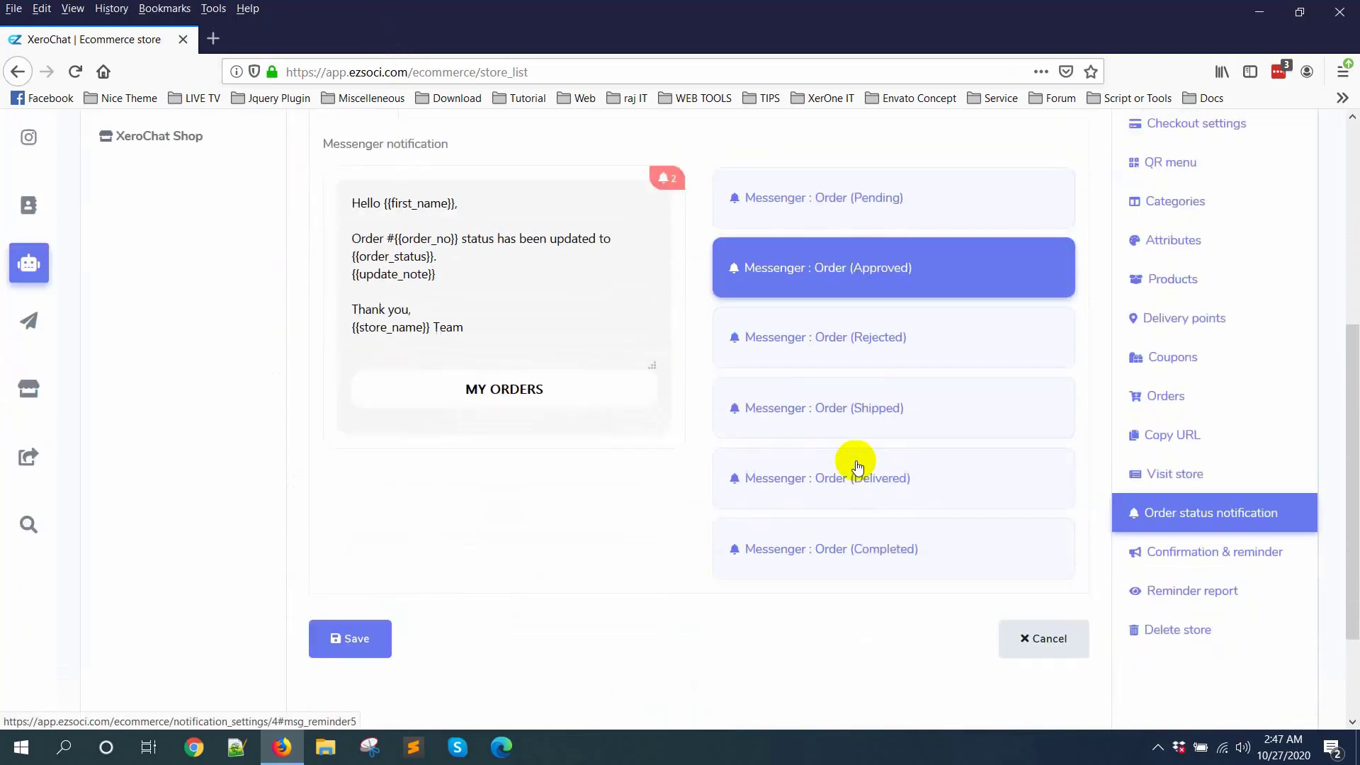
pyautogui.click(880, 344)
pyautogui.click(877, 407)
pyautogui.click(894, 471)
pyautogui.click(881, 534)
pyautogui.scroll(4, 616, 474)
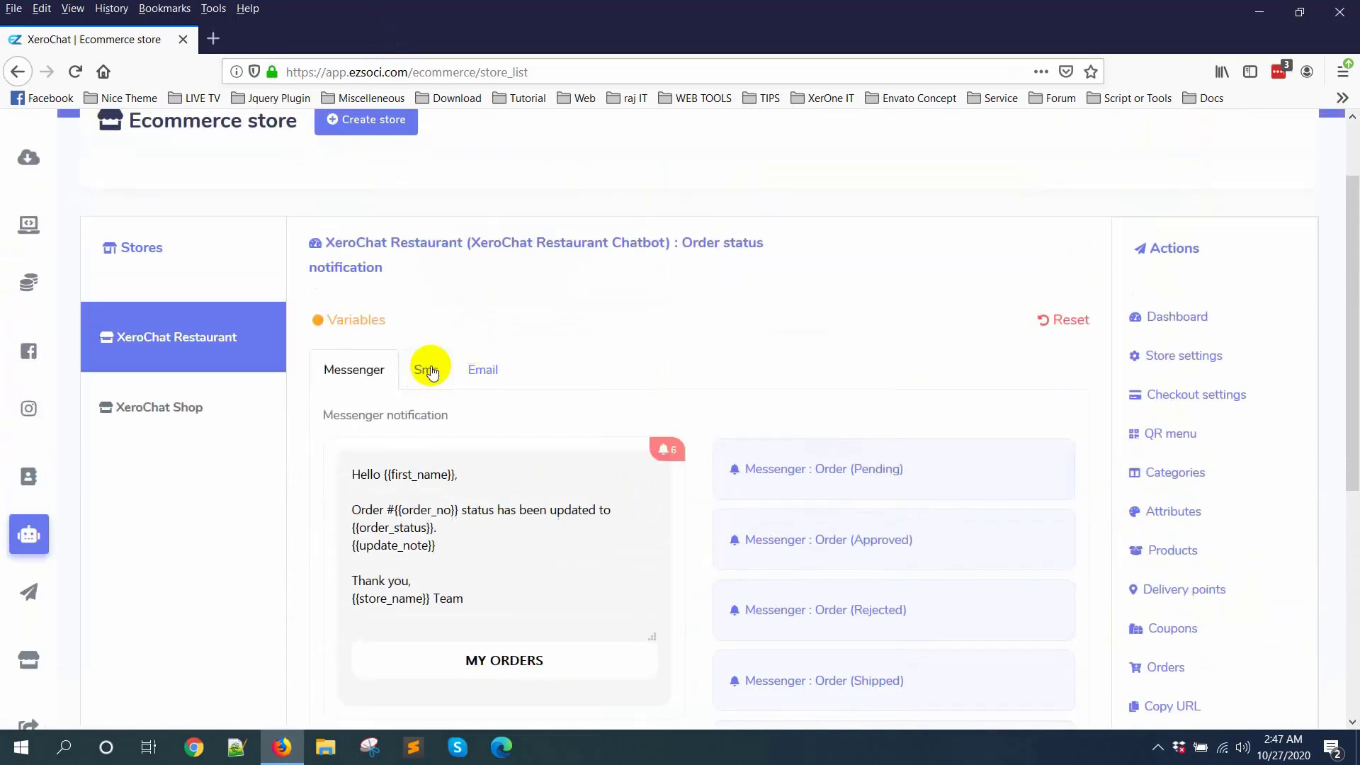
# Step: Review the SMS and email templates in the order status notification settings
pyautogui.click(431, 370)
pyautogui.click(483, 369)
pyautogui.scroll(-4, 992, 460)
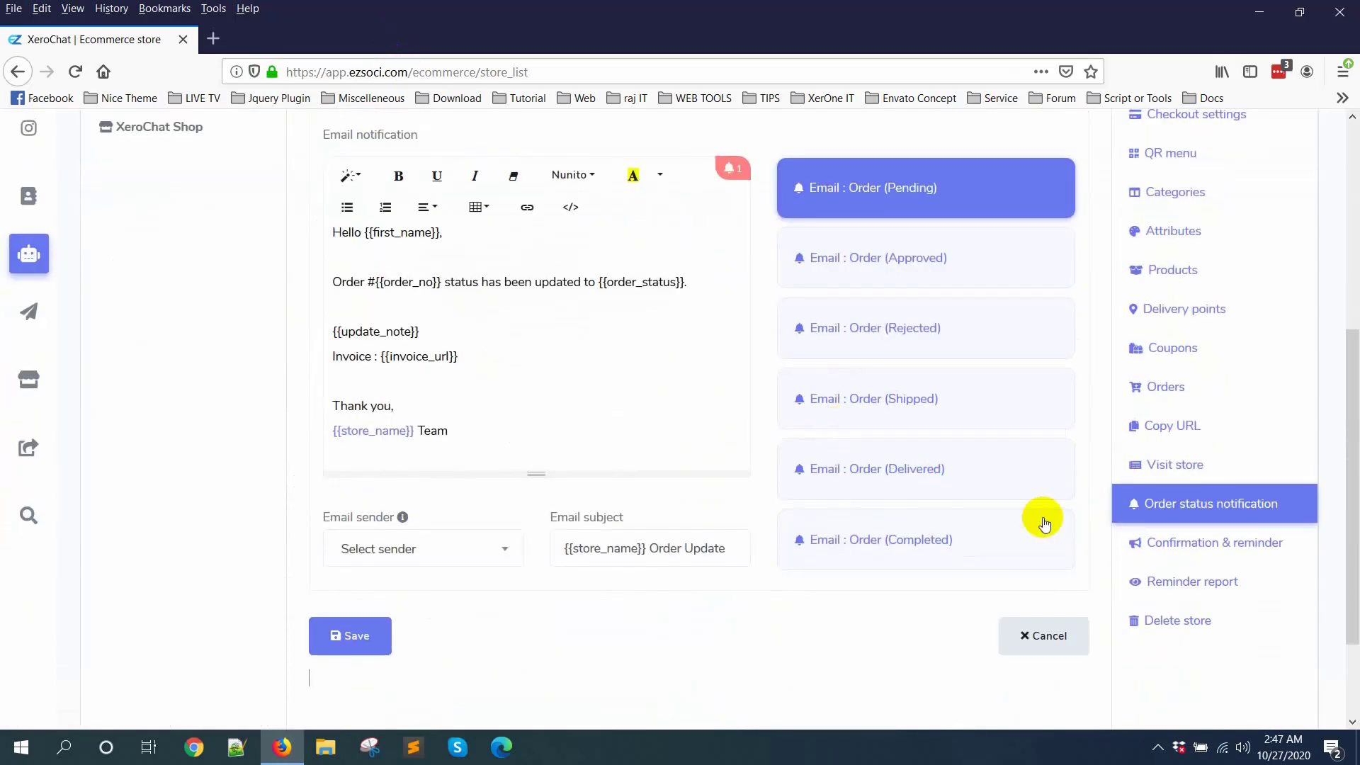
# Step: Open the restaurant's confirmation and reminder settings and review the Messenger checkout message and reminder slots
pyautogui.click(1228, 544)
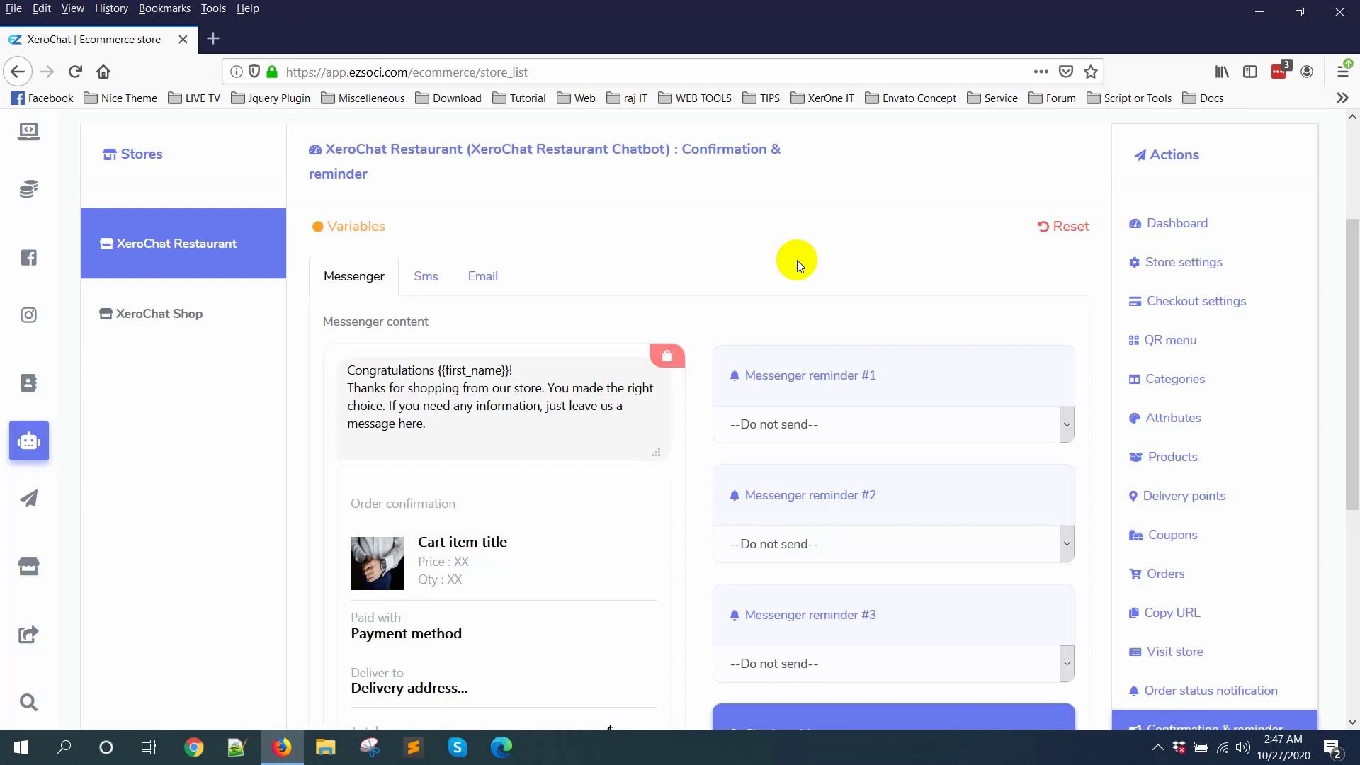
pyautogui.scroll(-4, 693, 396)
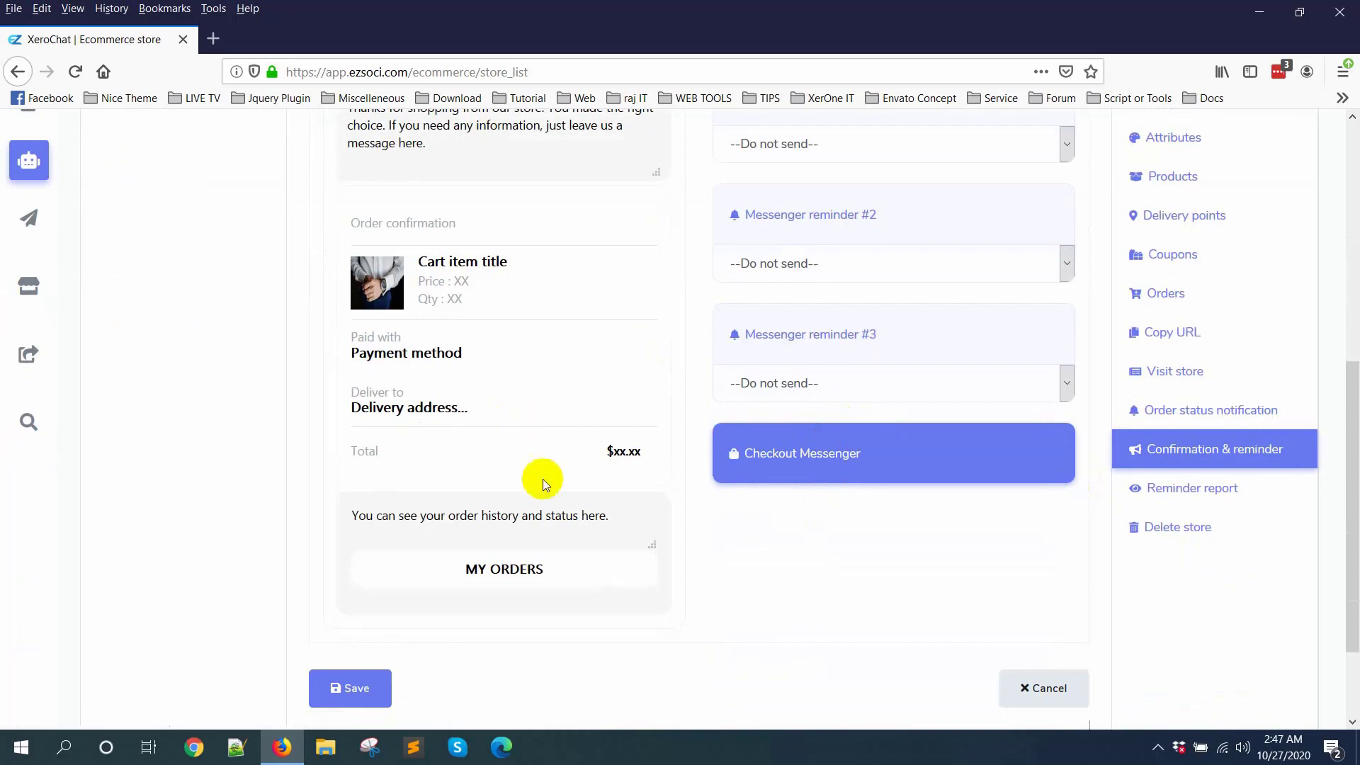
pyautogui.scroll(4, 710, 415)
pyautogui.scroll(-3, 711, 460)
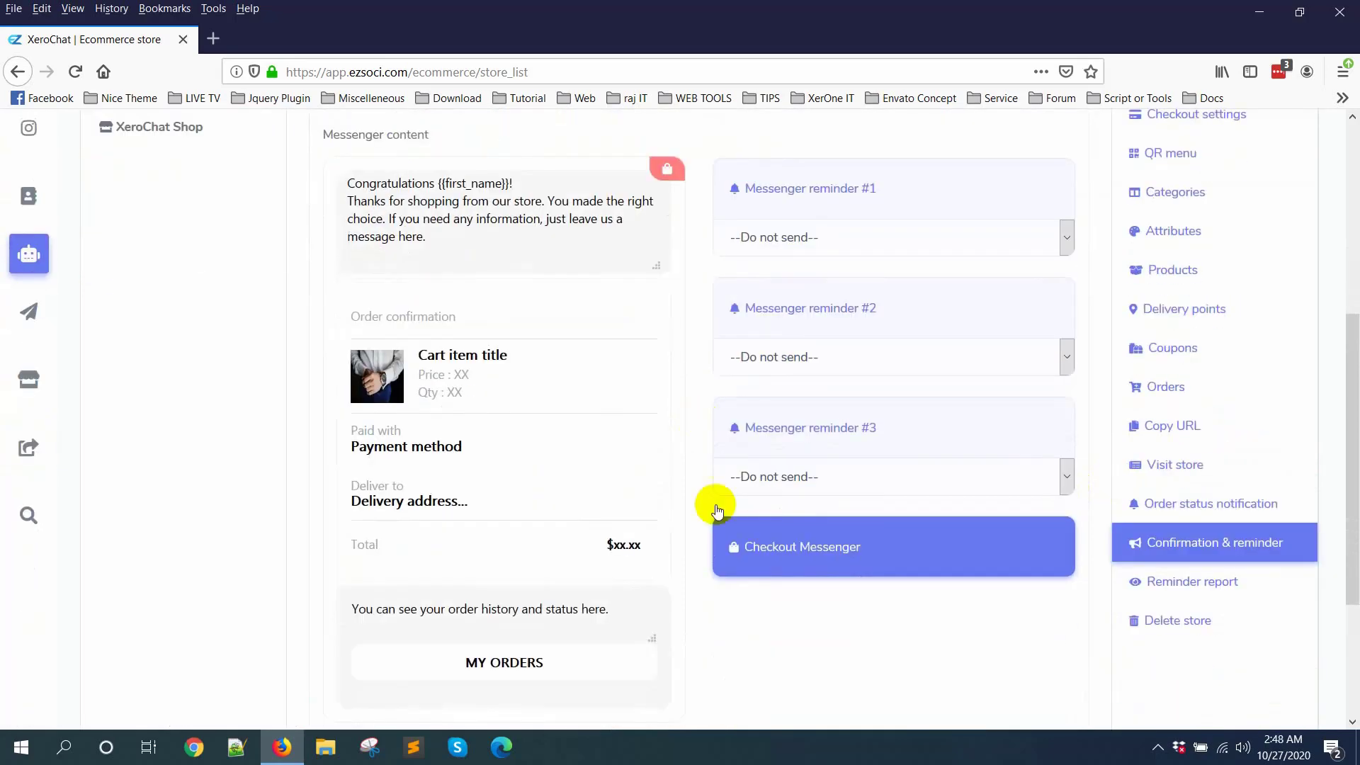
# Step: View the restaurant's reminder report and close it
pyautogui.click(1228, 594)
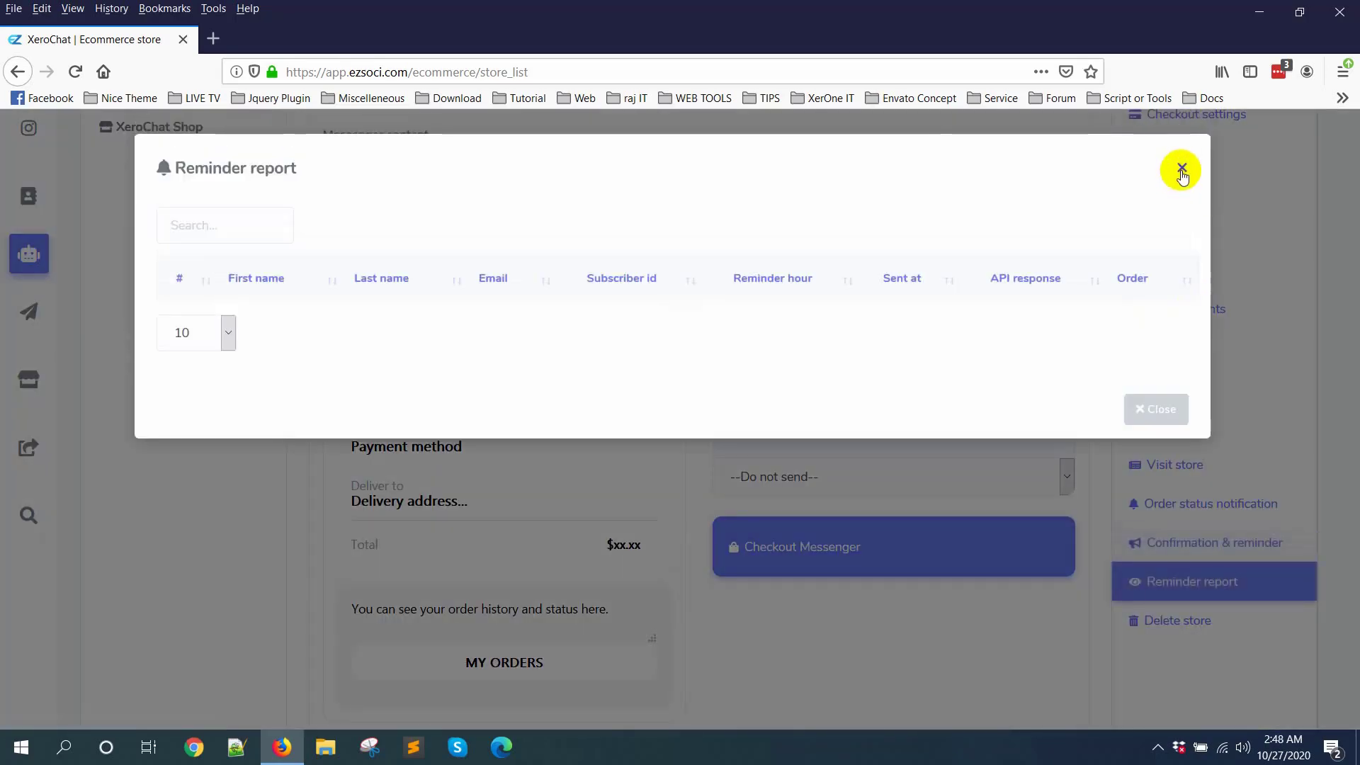
pyautogui.click(1181, 172)
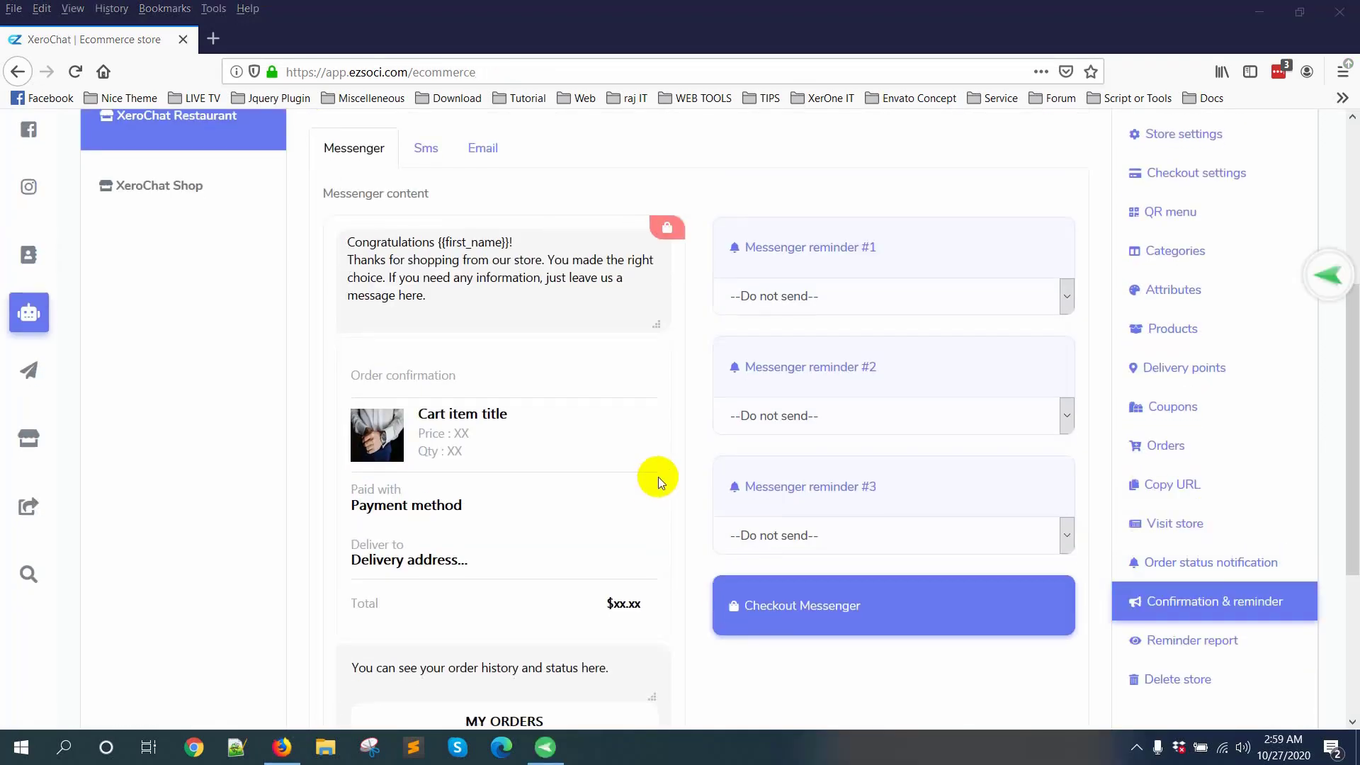
pyautogui.scroll(4, 659, 476)
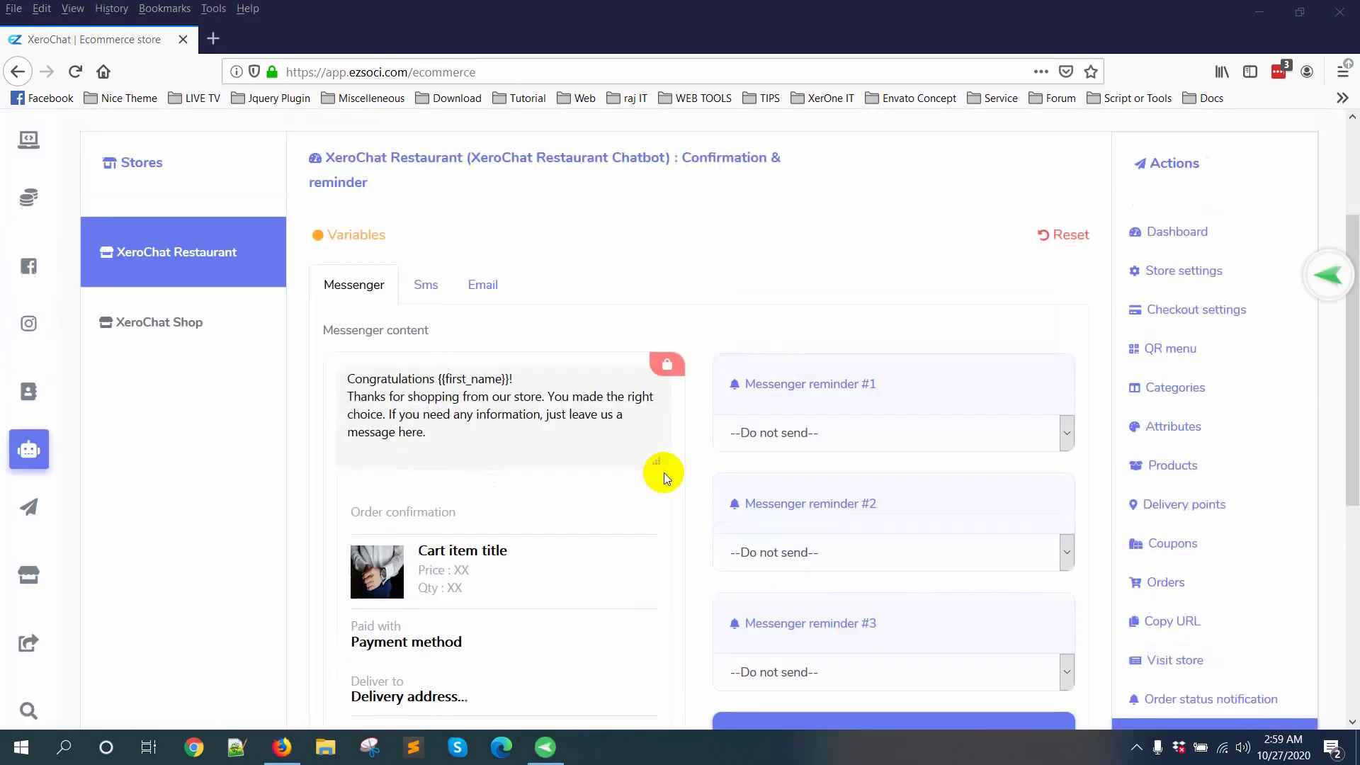
# Step: Look over the Messenger confirmation content once more and open the restaurant's list of copyable store URLs
pyautogui.scroll(-2, 664, 473)
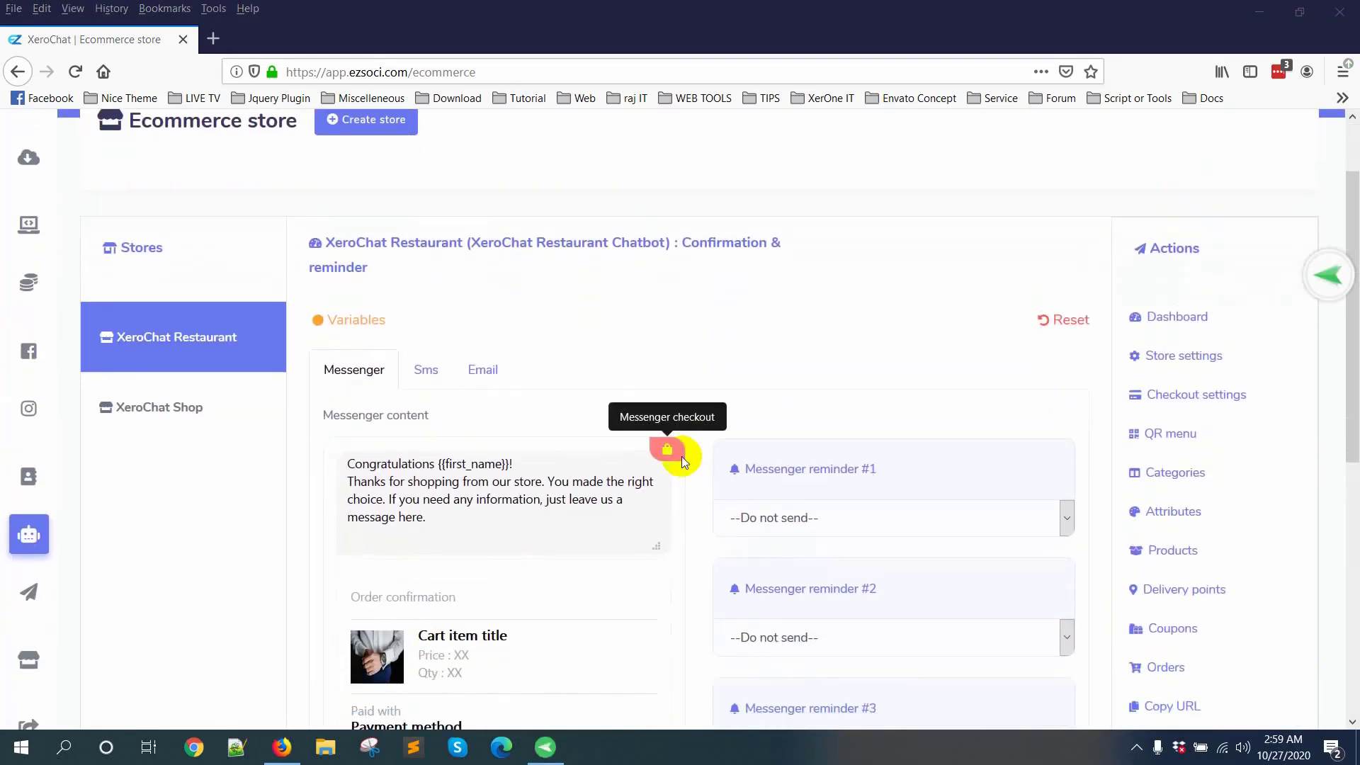
pyautogui.scroll(-1, 706, 325)
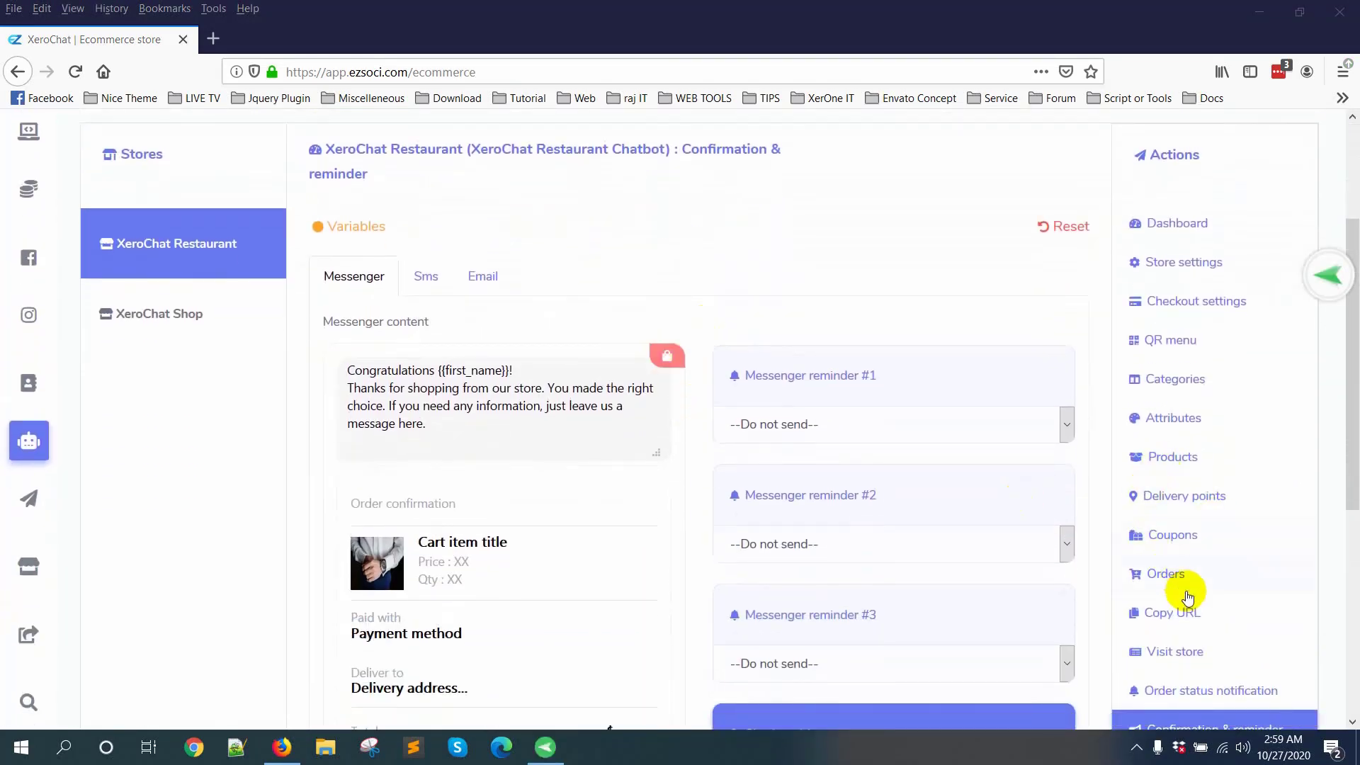
pyautogui.click(1194, 619)
pyautogui.scroll(2, 101, 160)
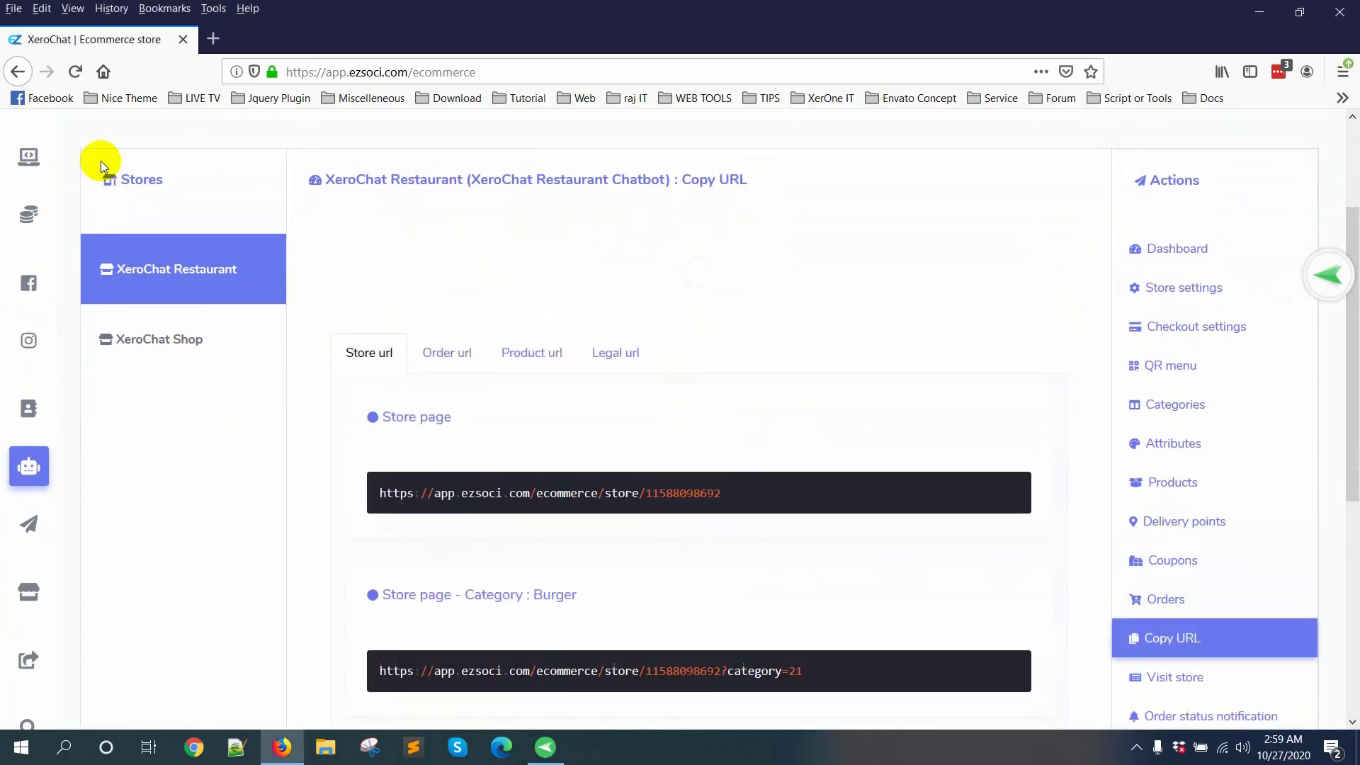
pyautogui.scroll(1, 87, 160)
# Step: Open the Messenger Bot section in a separate tab and go to its bot settings for the XeroChat Restaurant Chatbot page
pyautogui.click(91, 138)
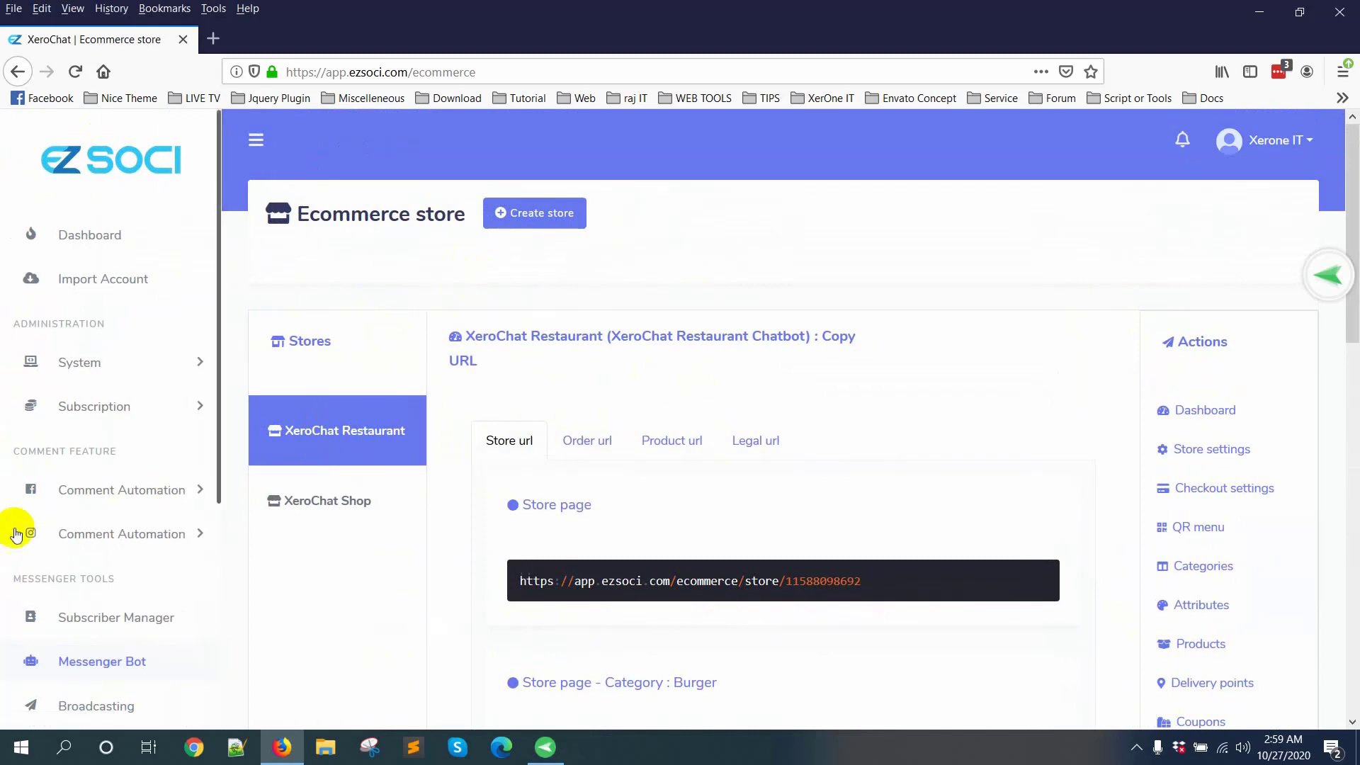
pyautogui.scroll(-3, 28, 567)
pyautogui.scroll(-1, 173, 585)
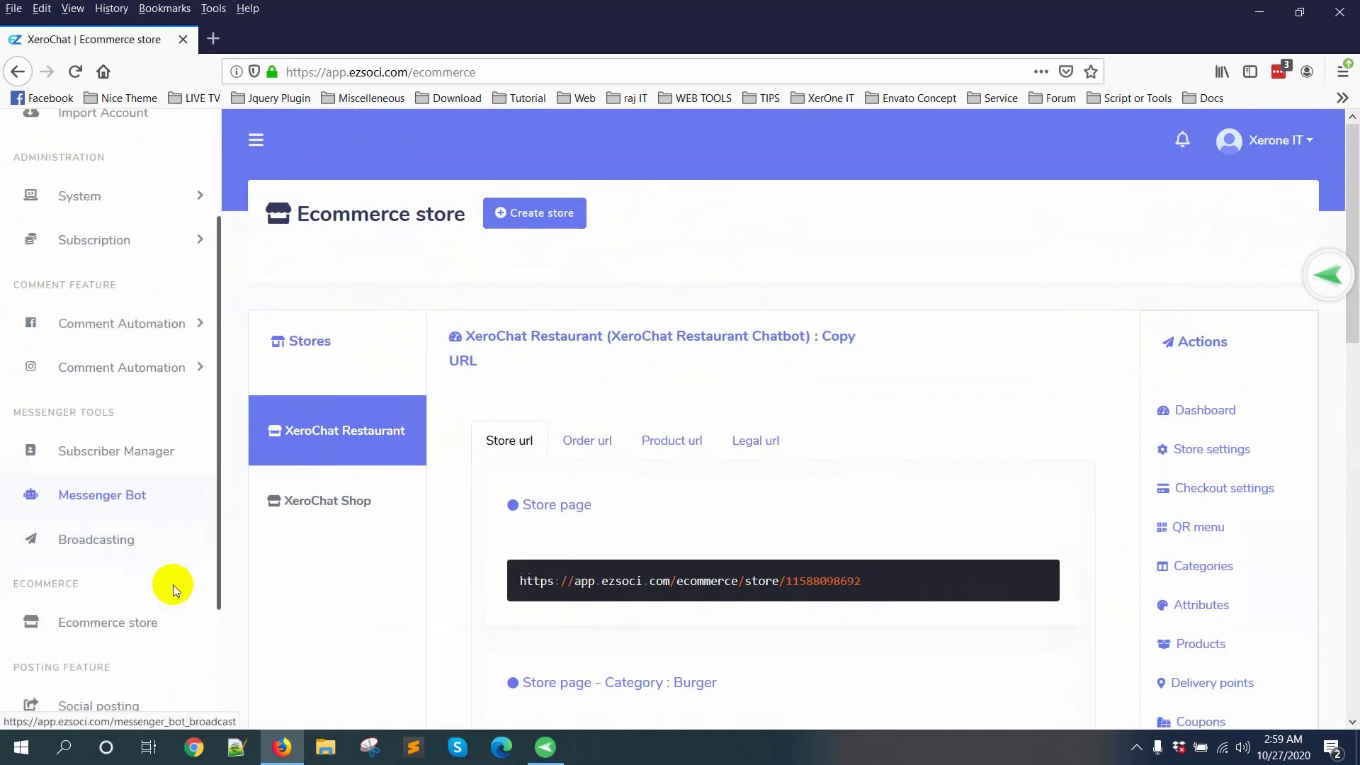
pyautogui.middleClick(107, 494)
pyautogui.click(305, 44)
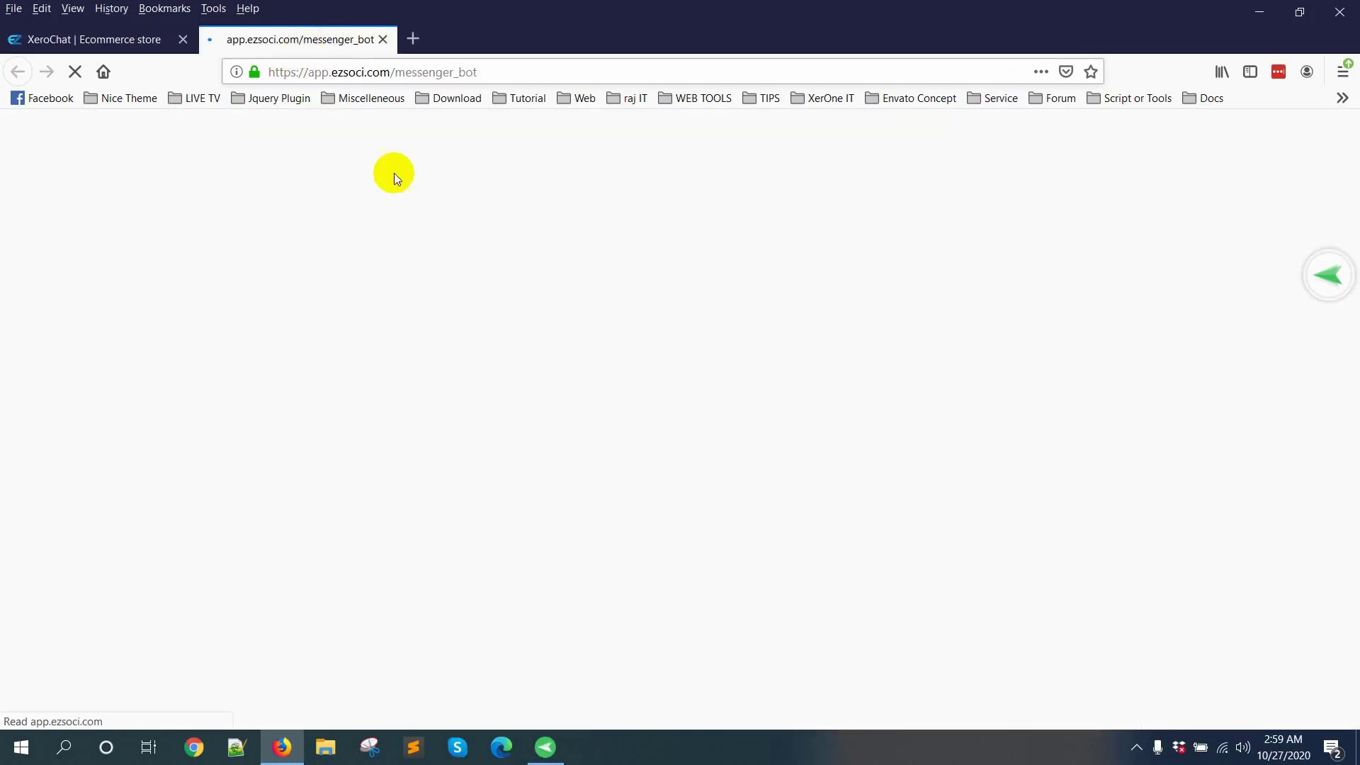
pyautogui.click(448, 361)
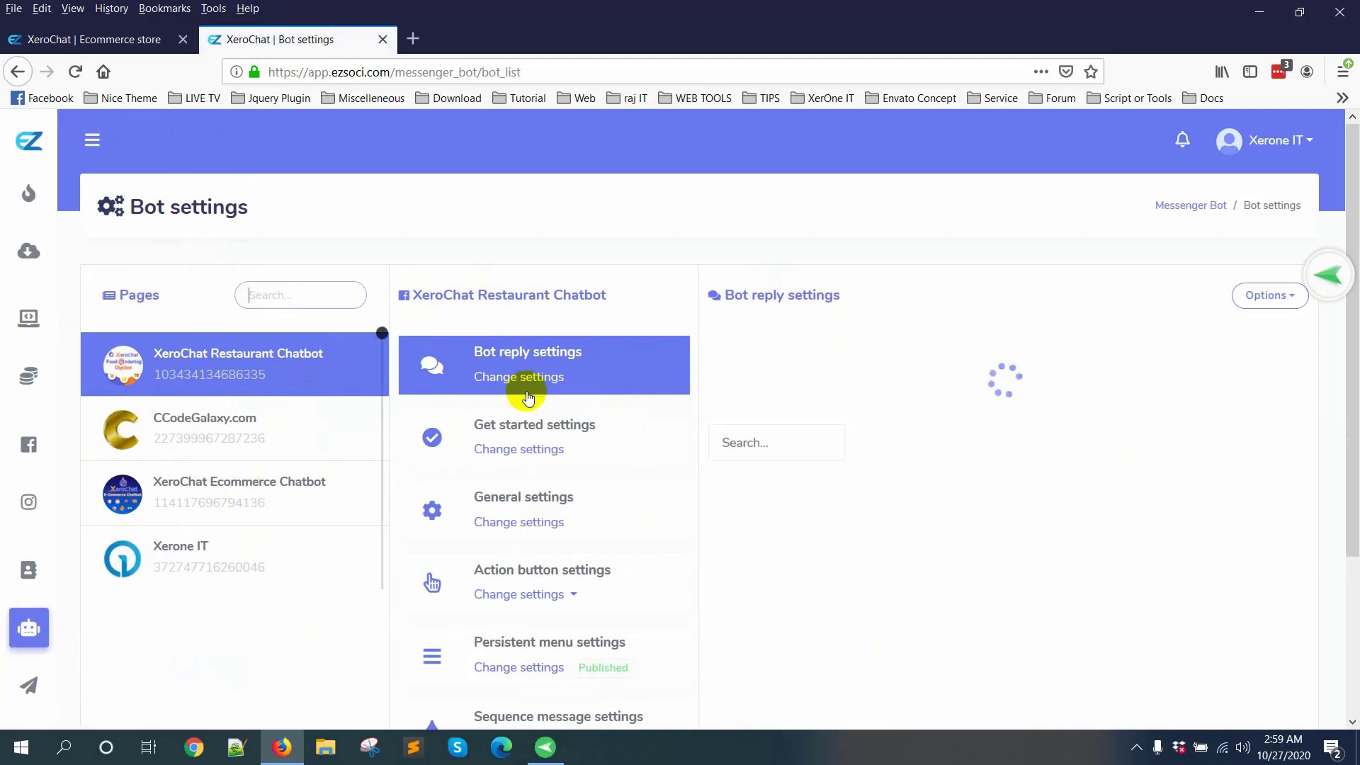
# Step: Open the get-started template from the action button settings and review the message and food category buttons of both replies
pyautogui.scroll(-2, 553, 481)
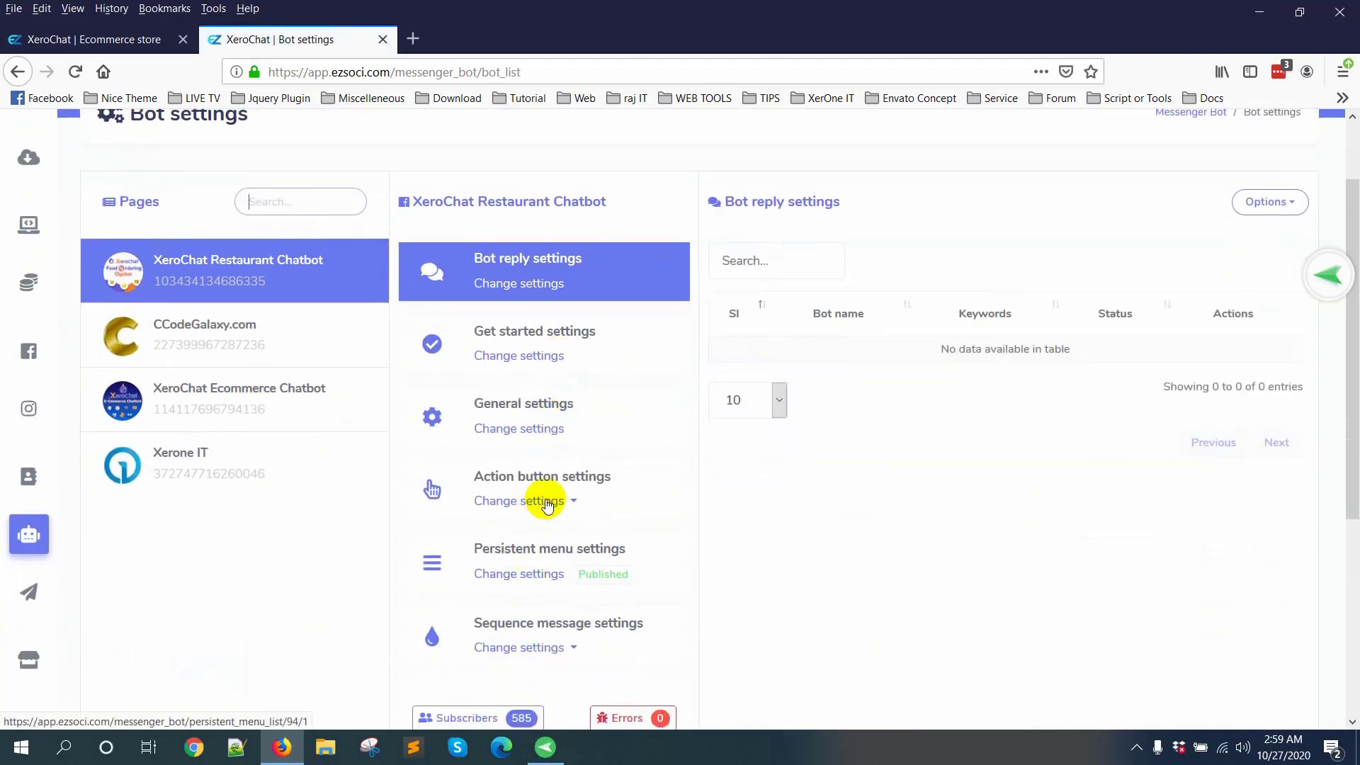
pyautogui.click(534, 501)
pyautogui.click(580, 186)
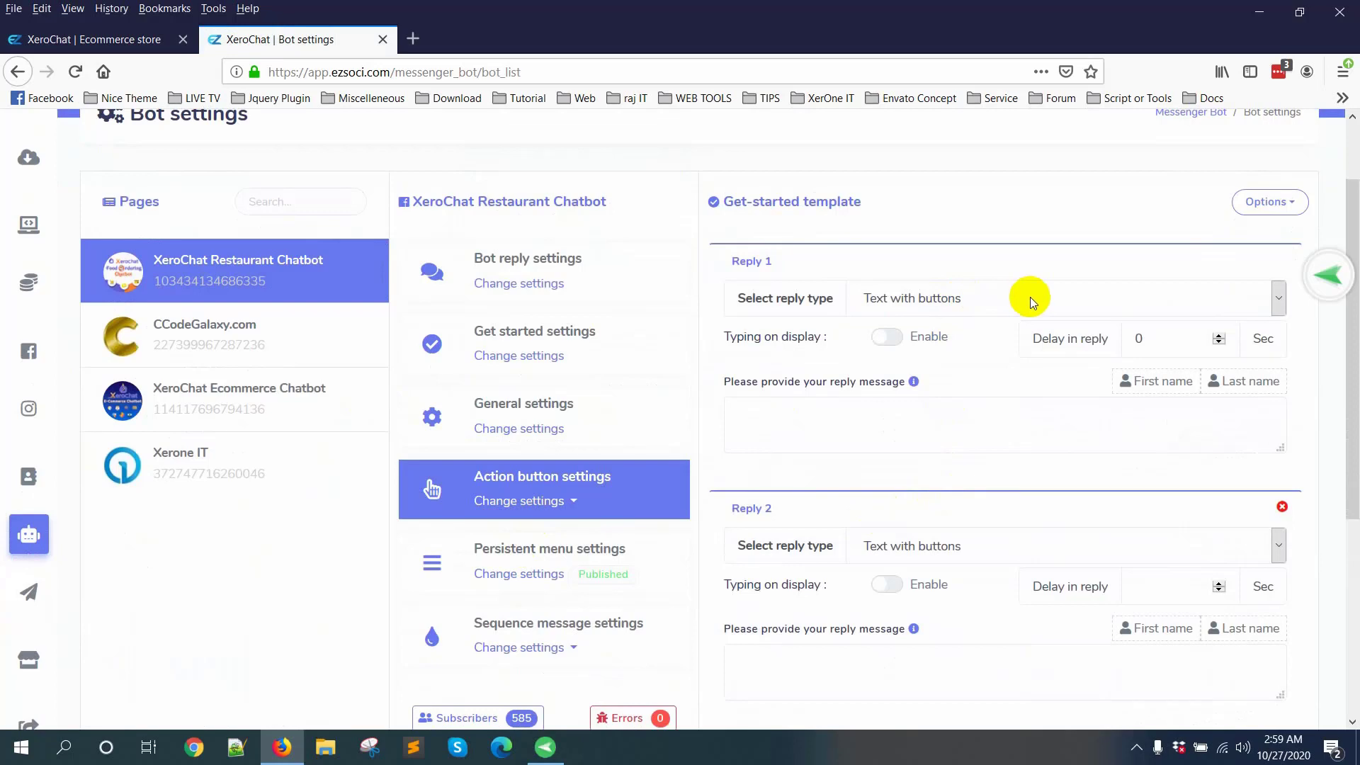
pyautogui.scroll(-3, 1086, 380)
pyautogui.scroll(2, 1085, 381)
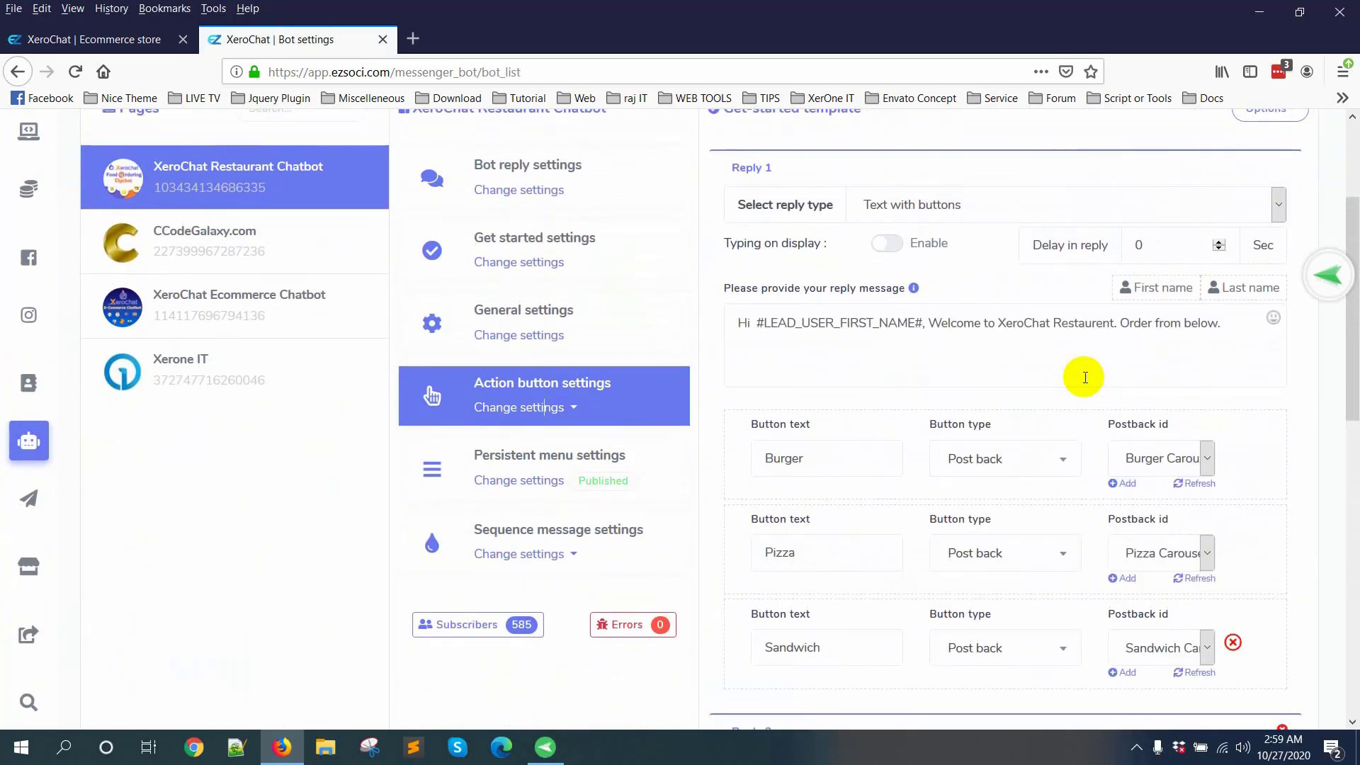
pyautogui.scroll(-2, 1063, 393)
pyautogui.scroll(-1, 1062, 393)
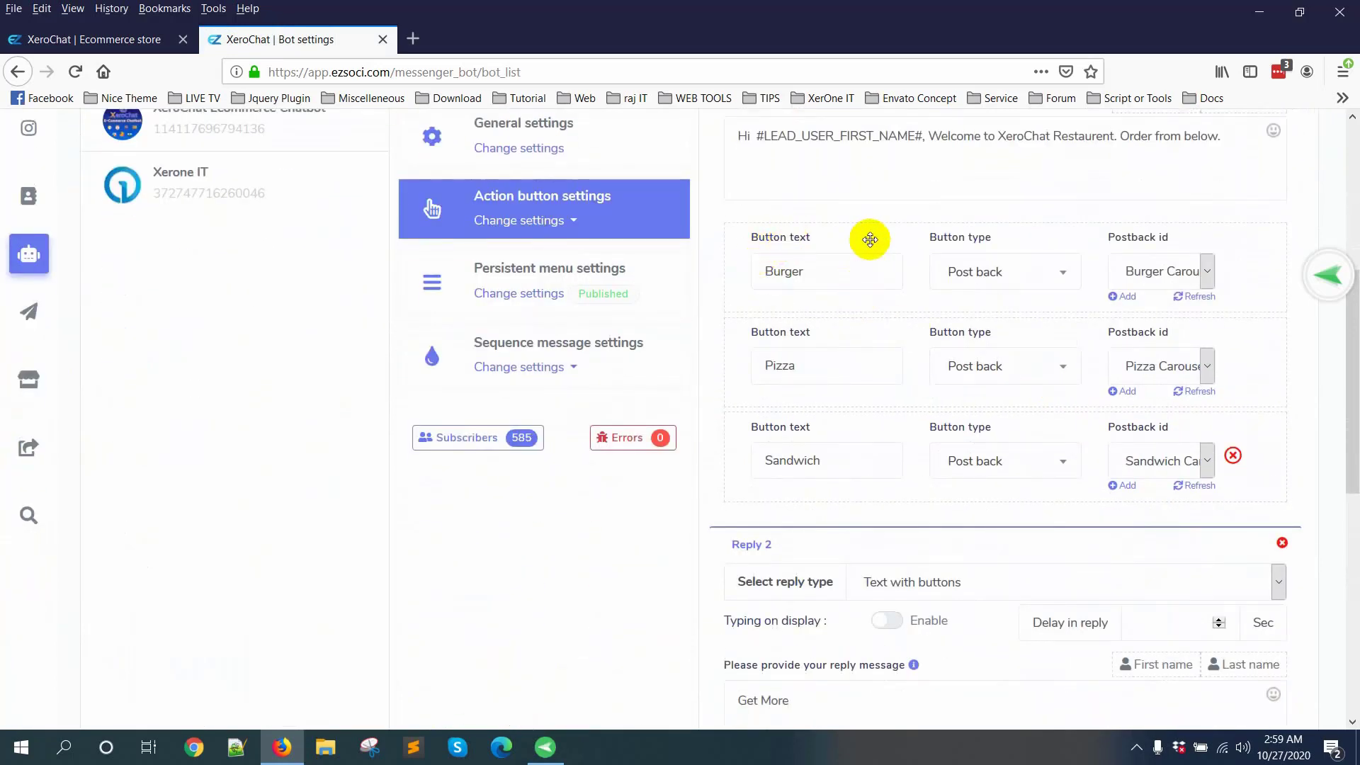
pyautogui.scroll(-5, 819, 498)
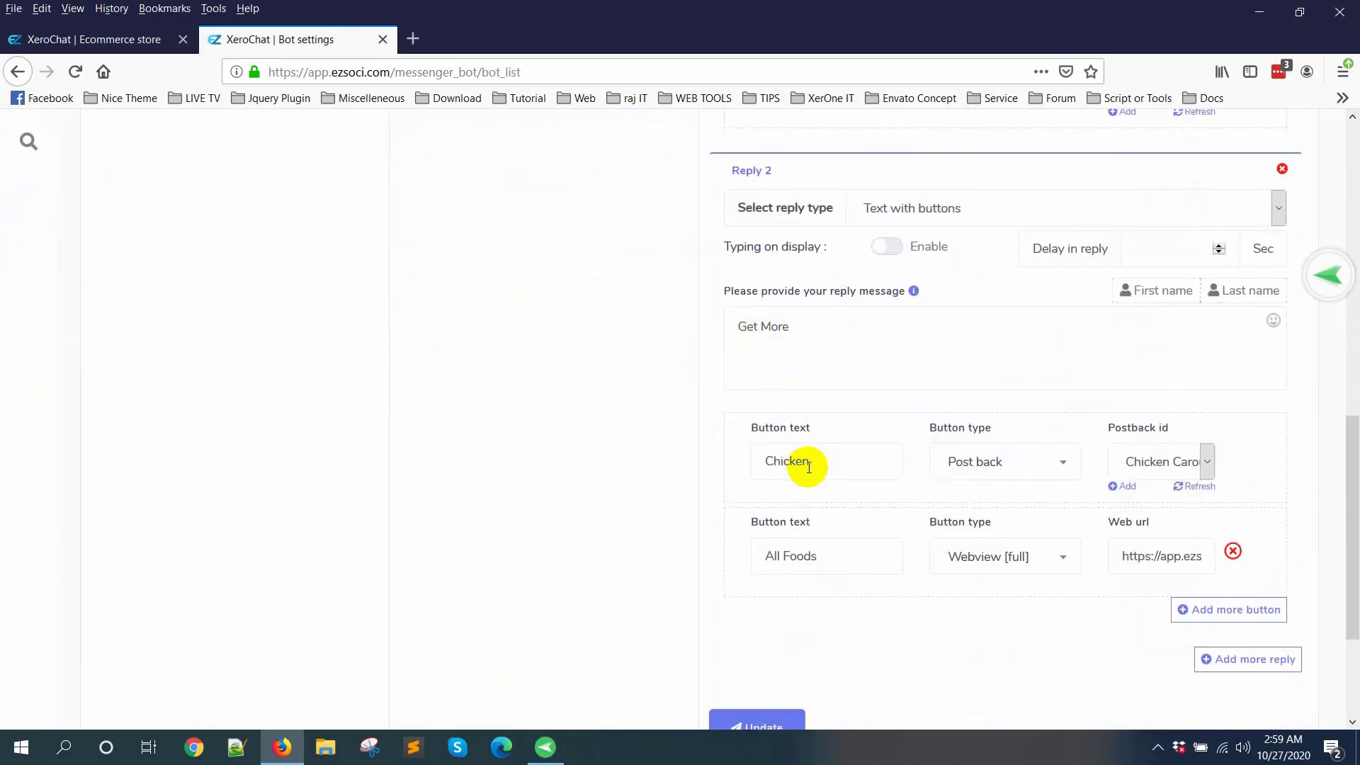
pyautogui.scroll(5, 1219, 572)
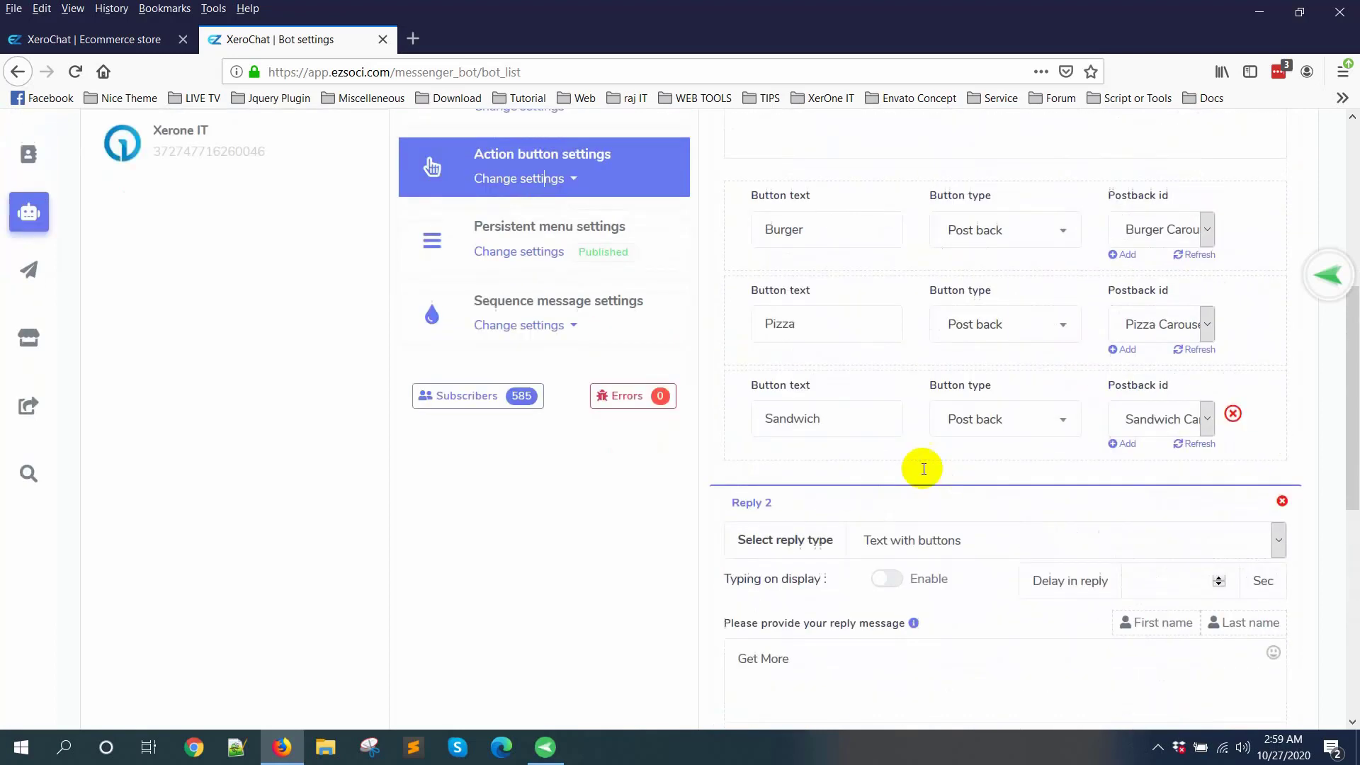
pyautogui.scroll(3, 924, 469)
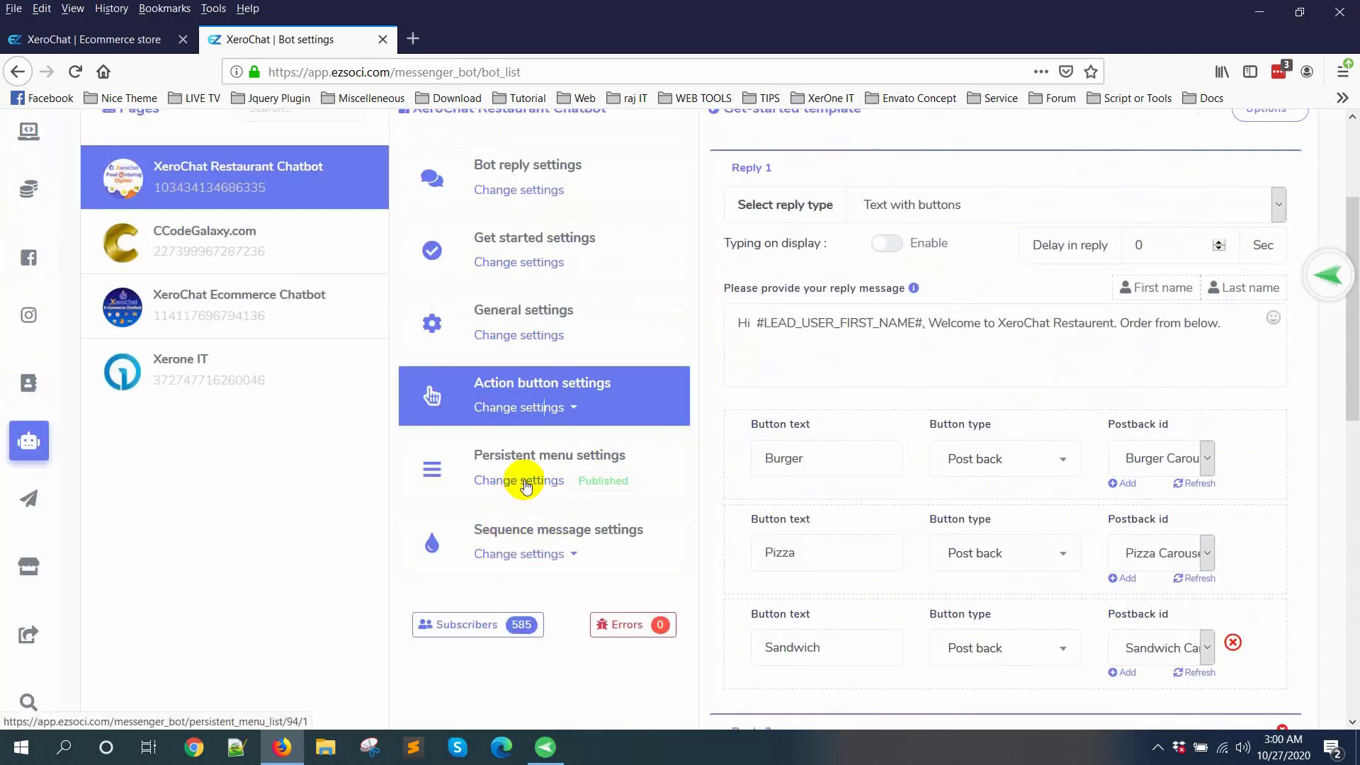
# Step: Open the persistent menu settings of the XeroChat Restaurant Chatbot page
pyautogui.click(525, 481)
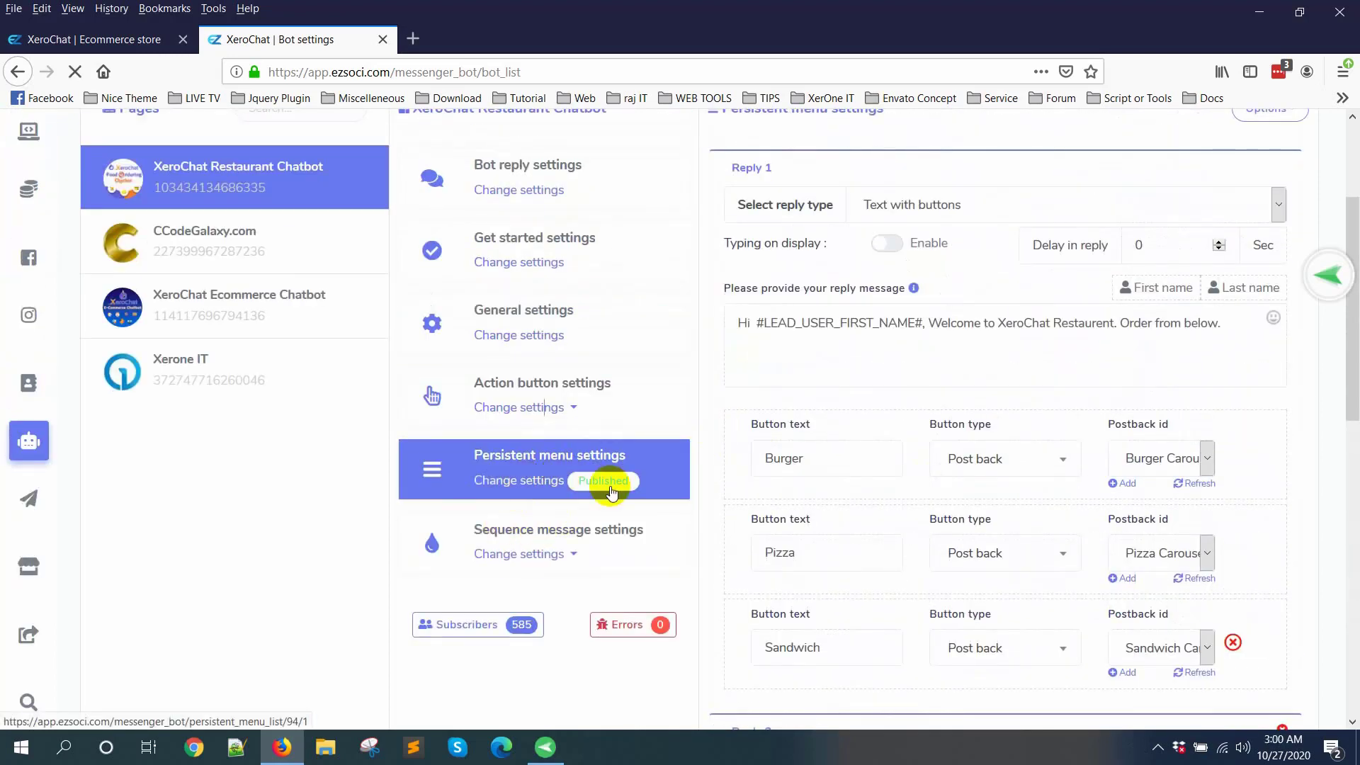
pyautogui.scroll(1, 516, 470)
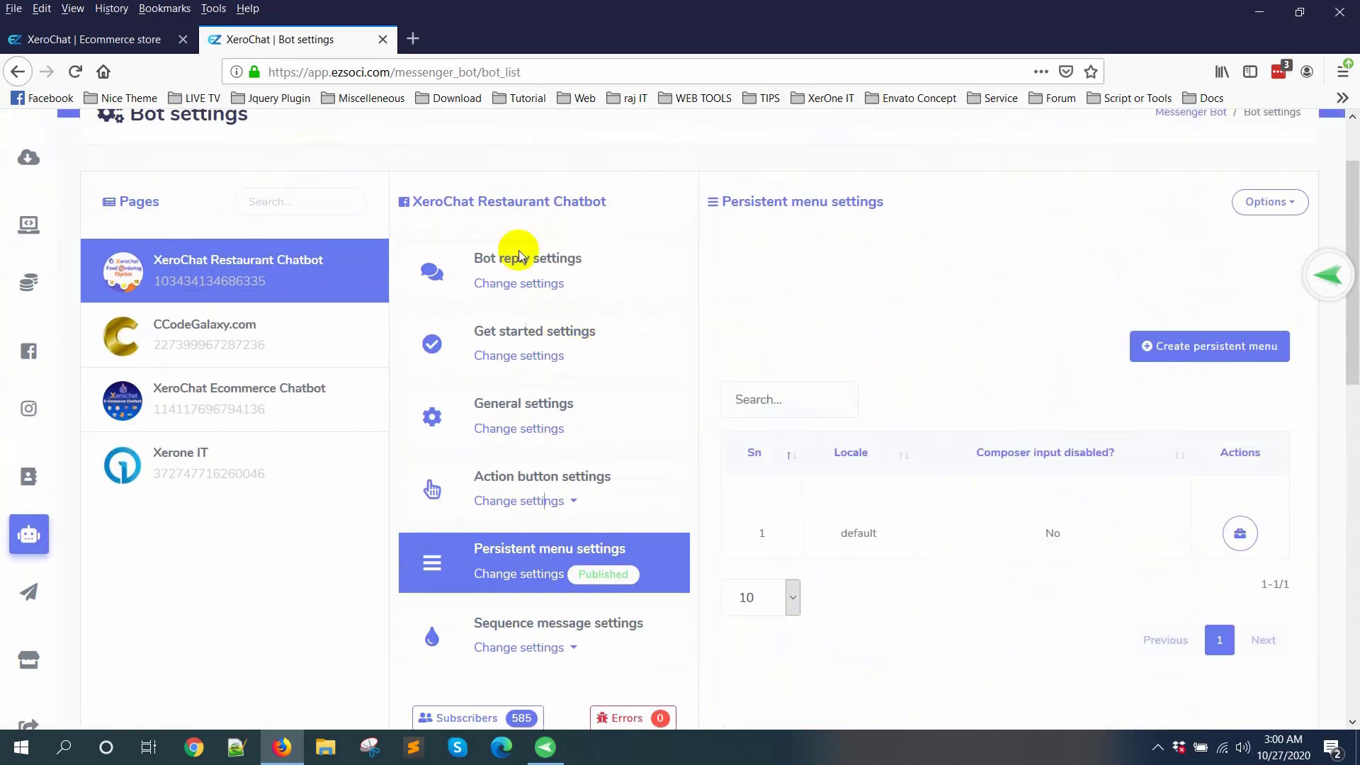
# Step: Switch to the XeroChat Restaurant Chatbot Facebook page in a separate tab and open a test Messenger chat with it
pyautogui.click(493, 39)
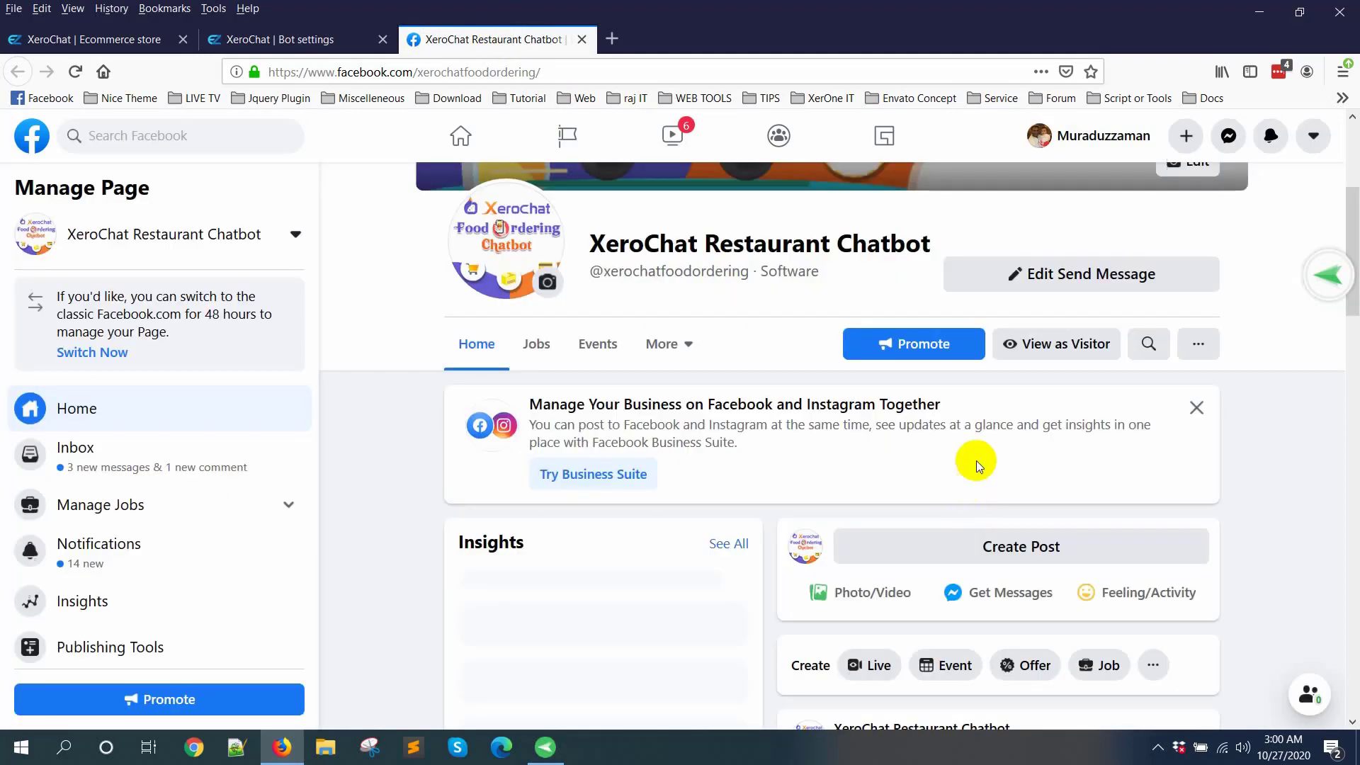
pyautogui.click(1105, 280)
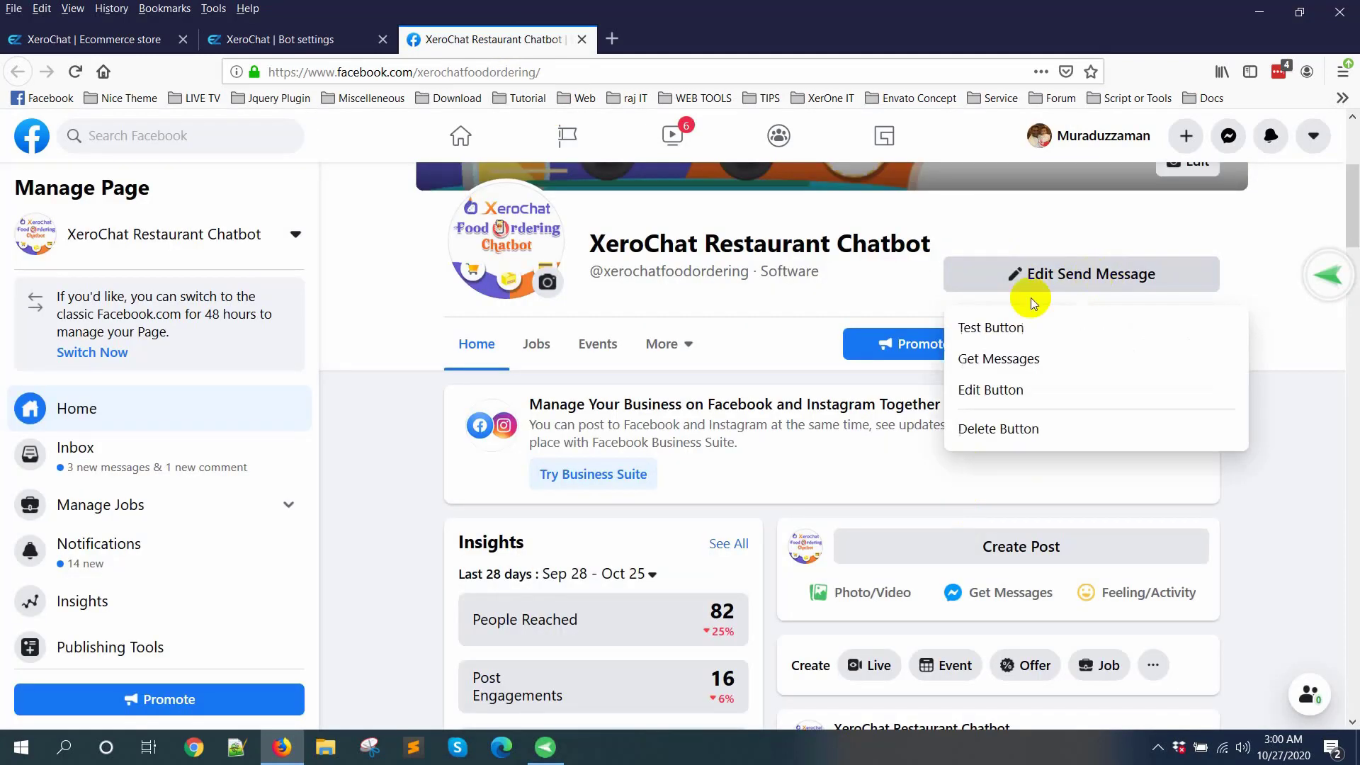
pyautogui.click(990, 327)
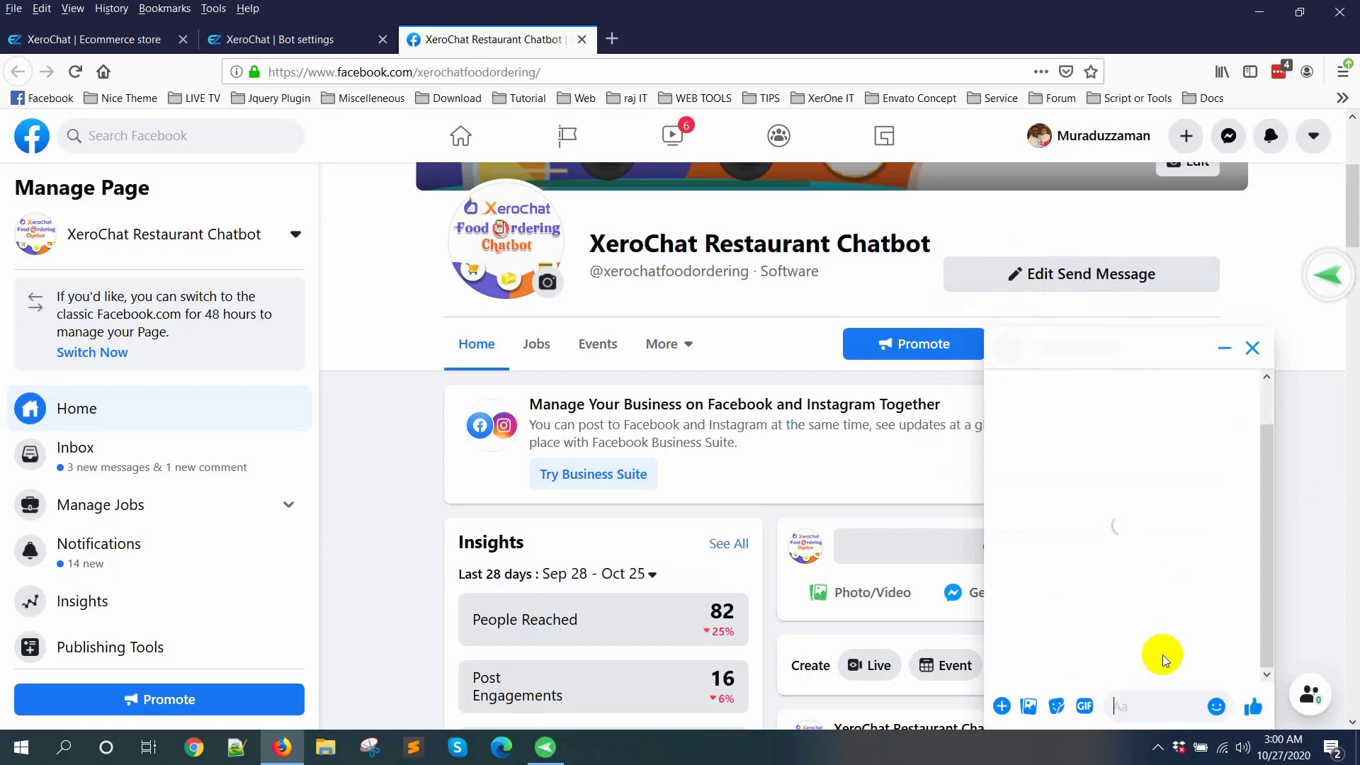
pyautogui.click(315, 37)
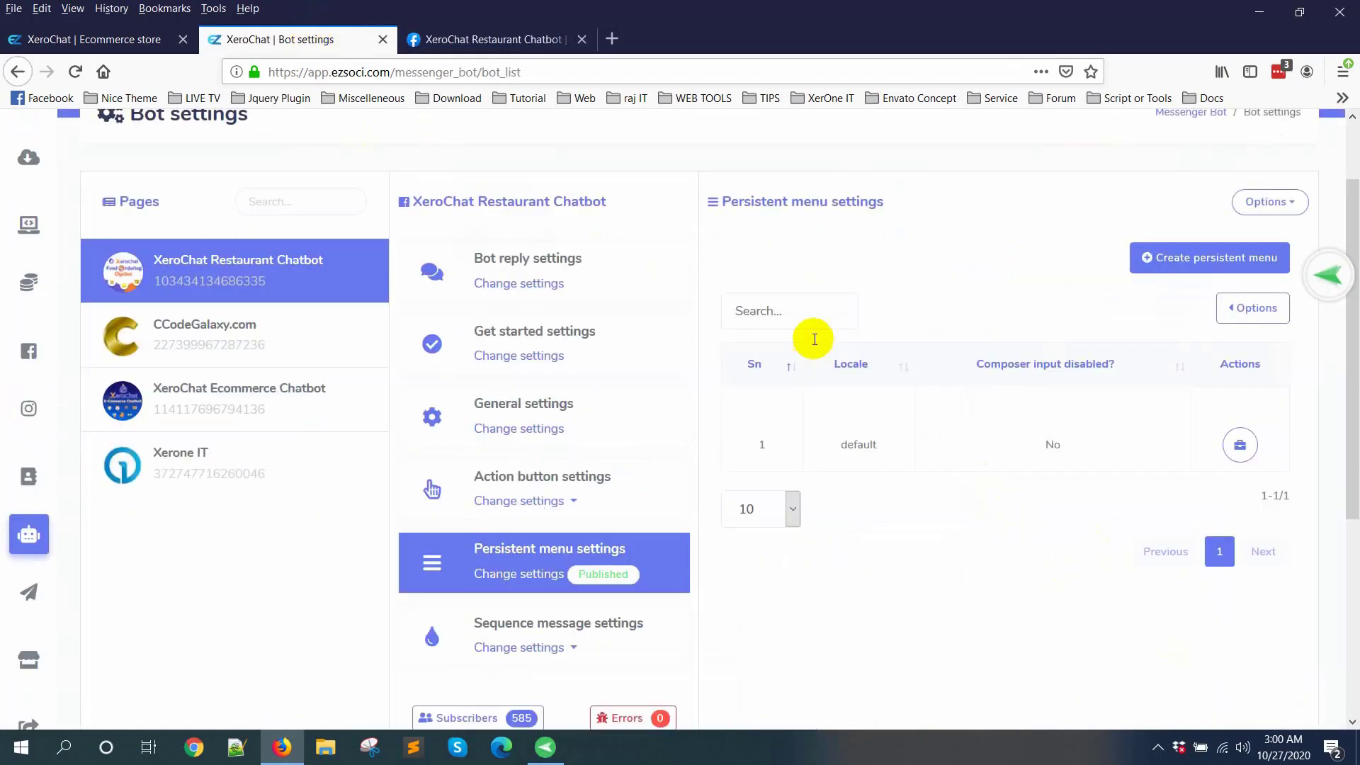
pyautogui.click(560, 39)
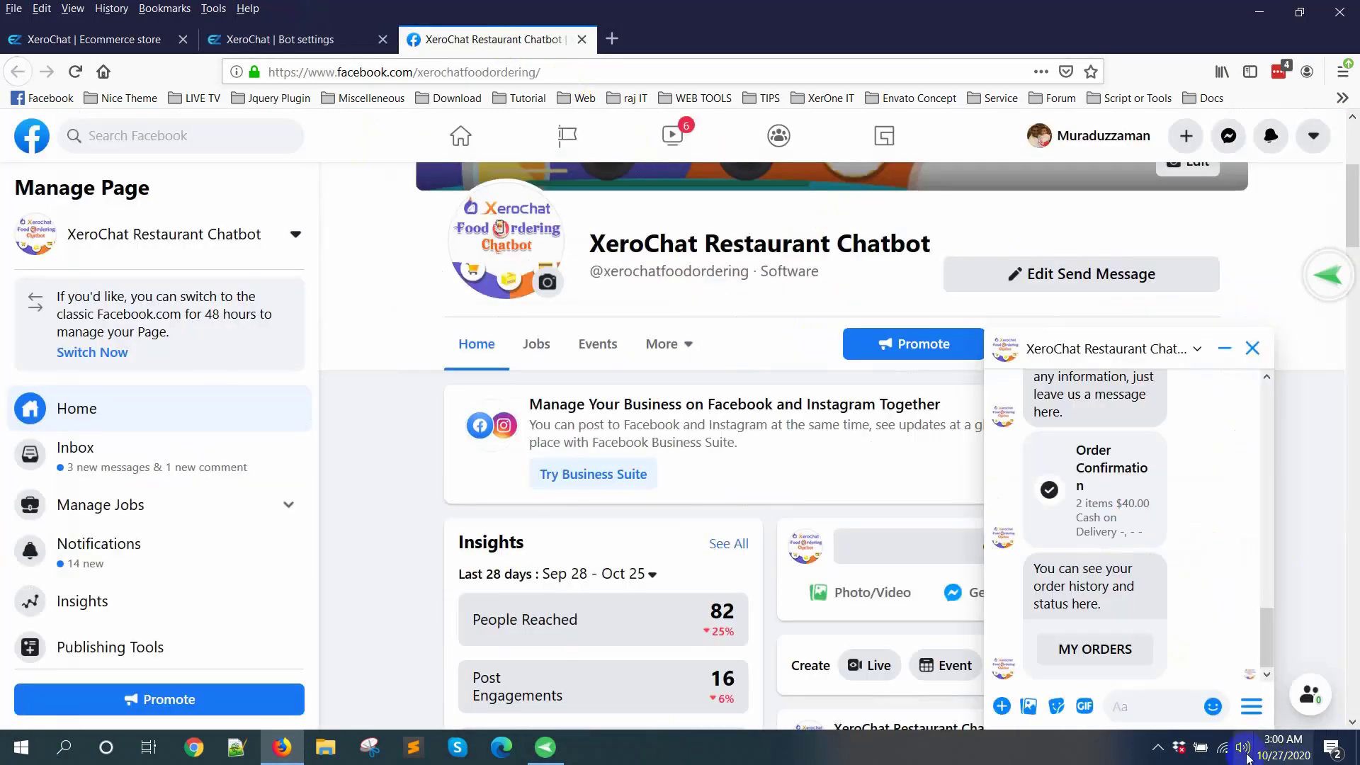
# Step: Request the food categories through the chat's persistent menu and choose Burger
pyautogui.click(1250, 705)
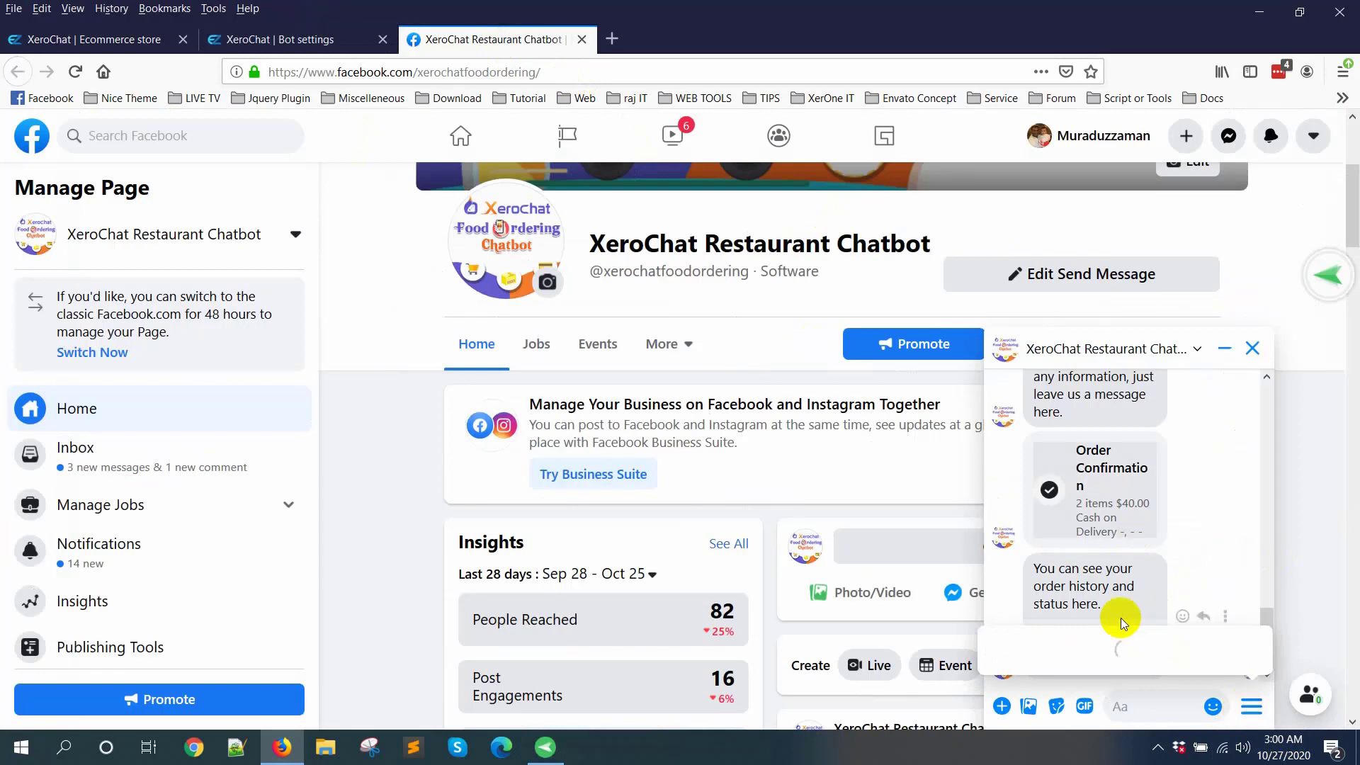
pyautogui.click(1237, 666)
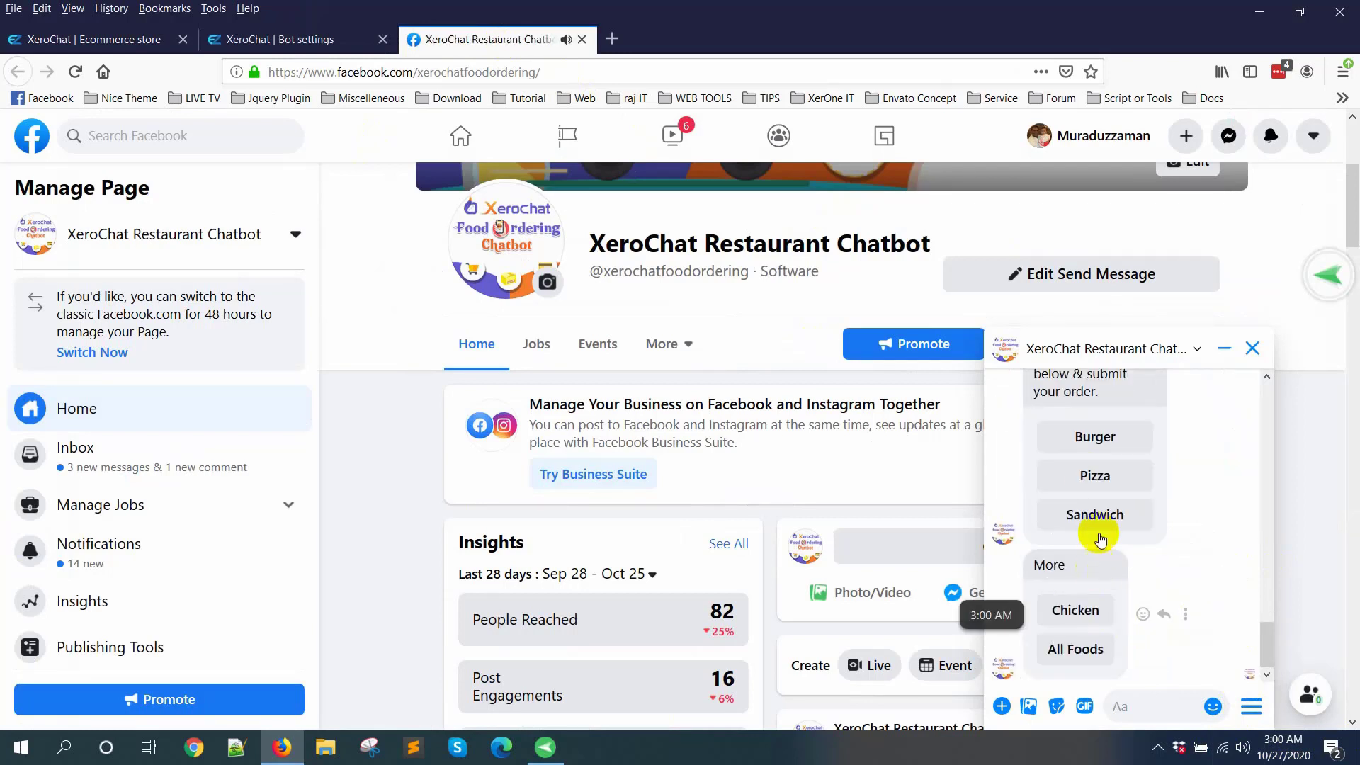
pyautogui.click(1108, 444)
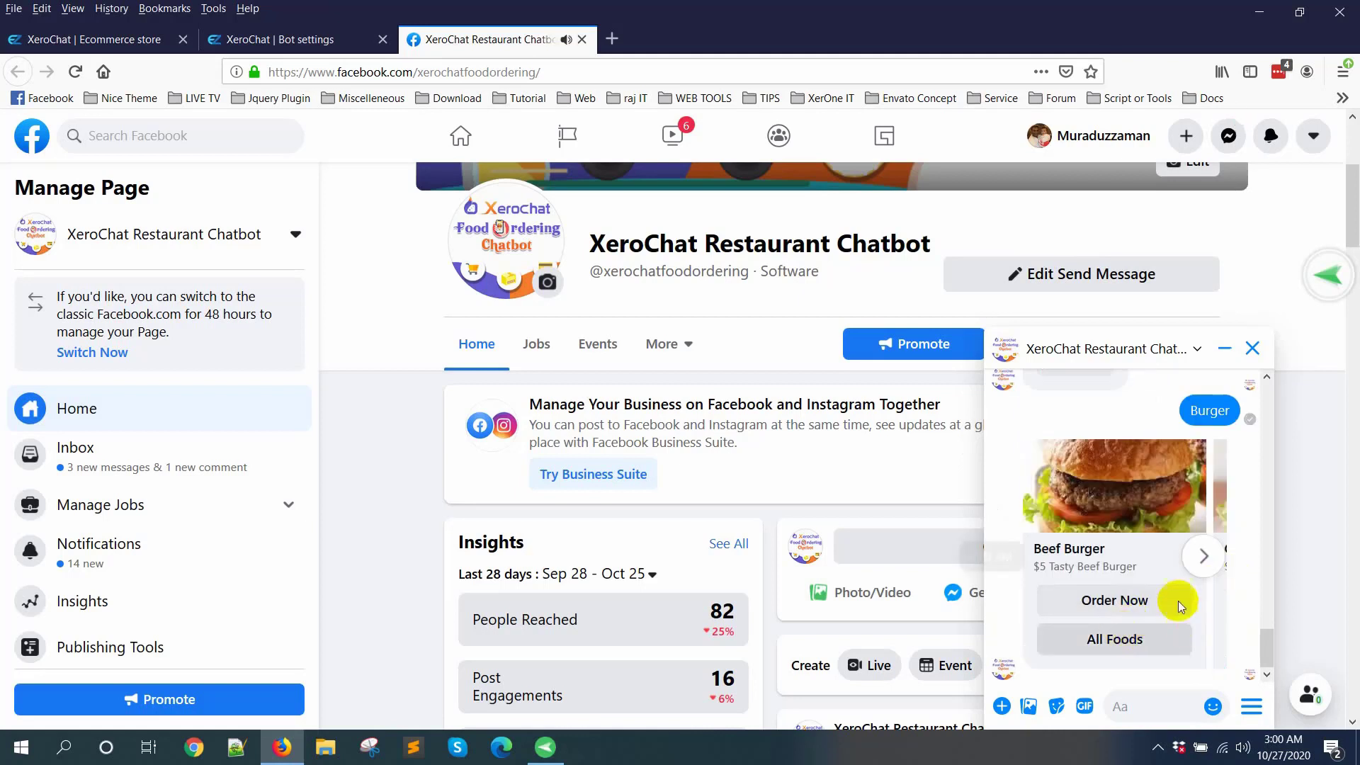
# Step: Browse the burger carousel in the chat and open the order page for the Chicken Burger
pyautogui.click(1203, 555)
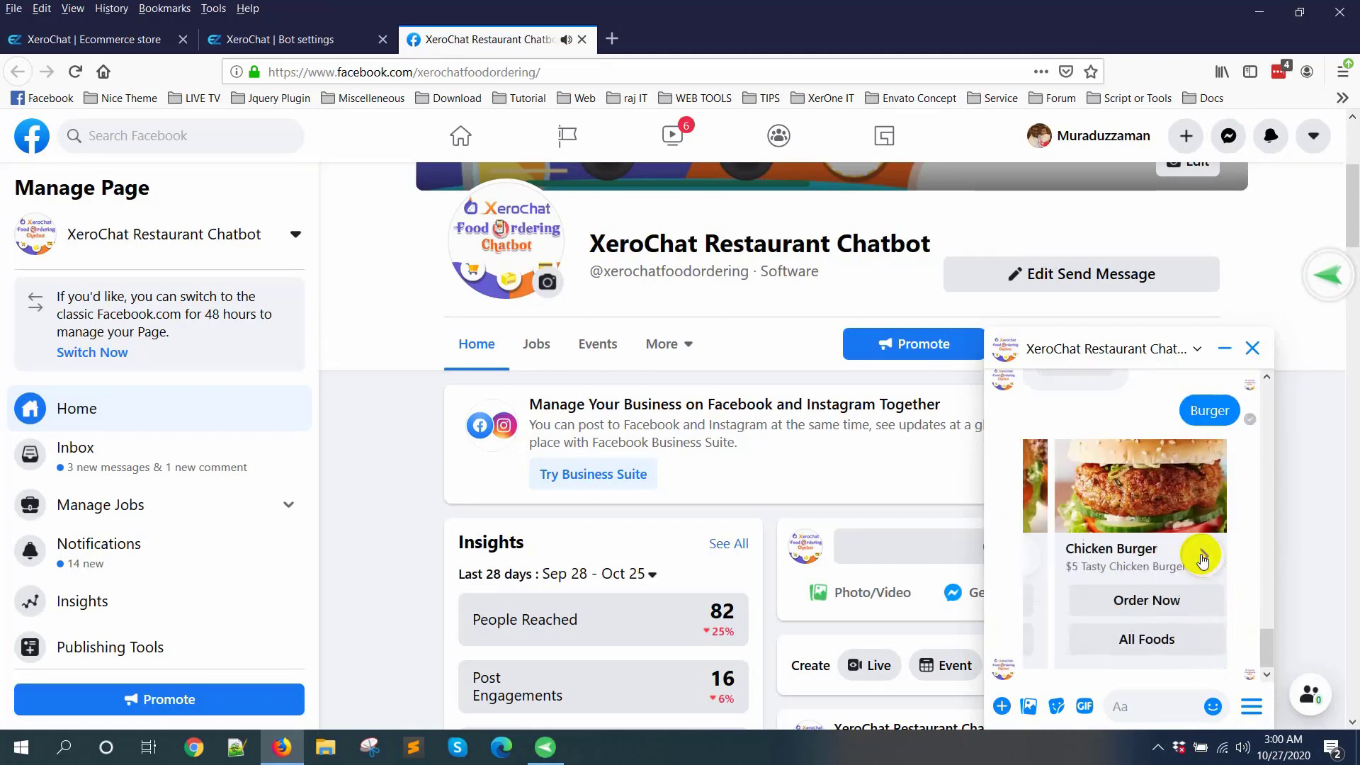
pyautogui.click(1210, 561)
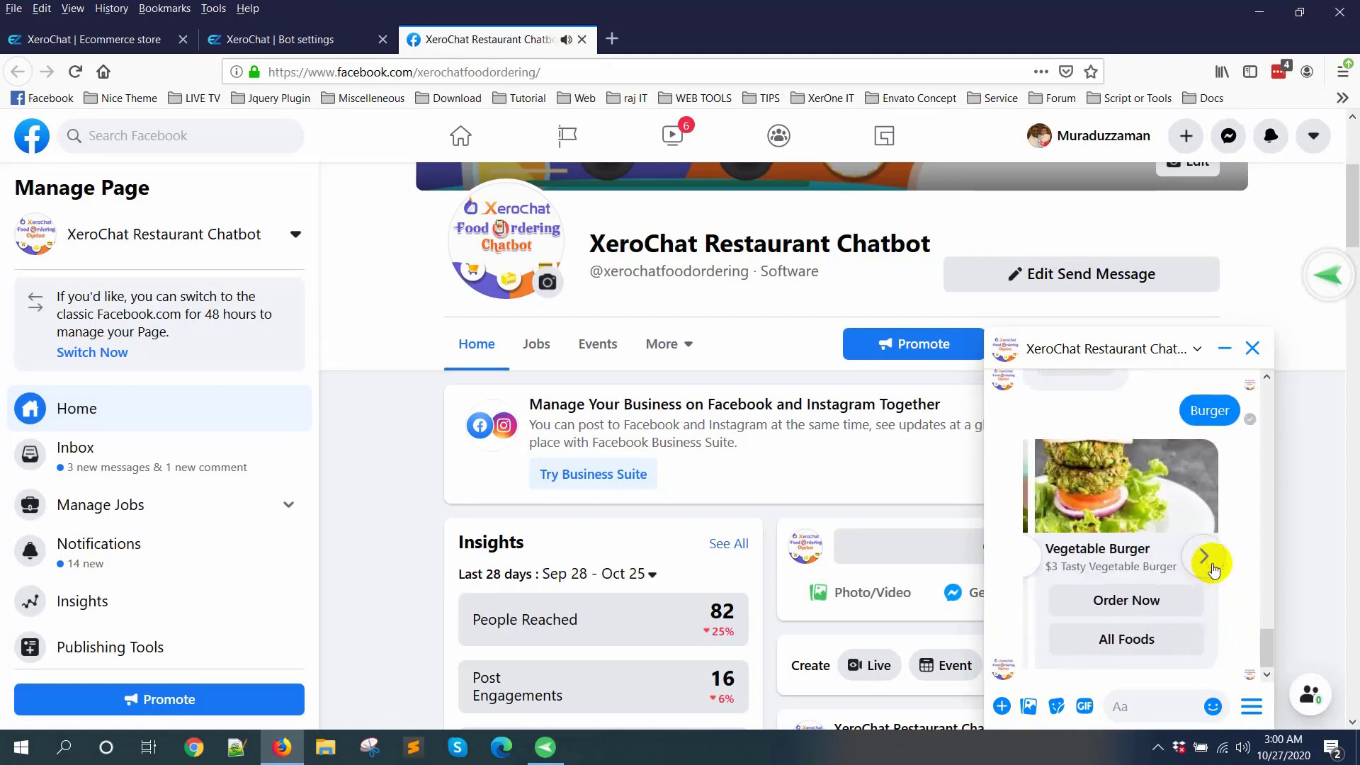
pyautogui.click(1032, 564)
pyautogui.click(1138, 599)
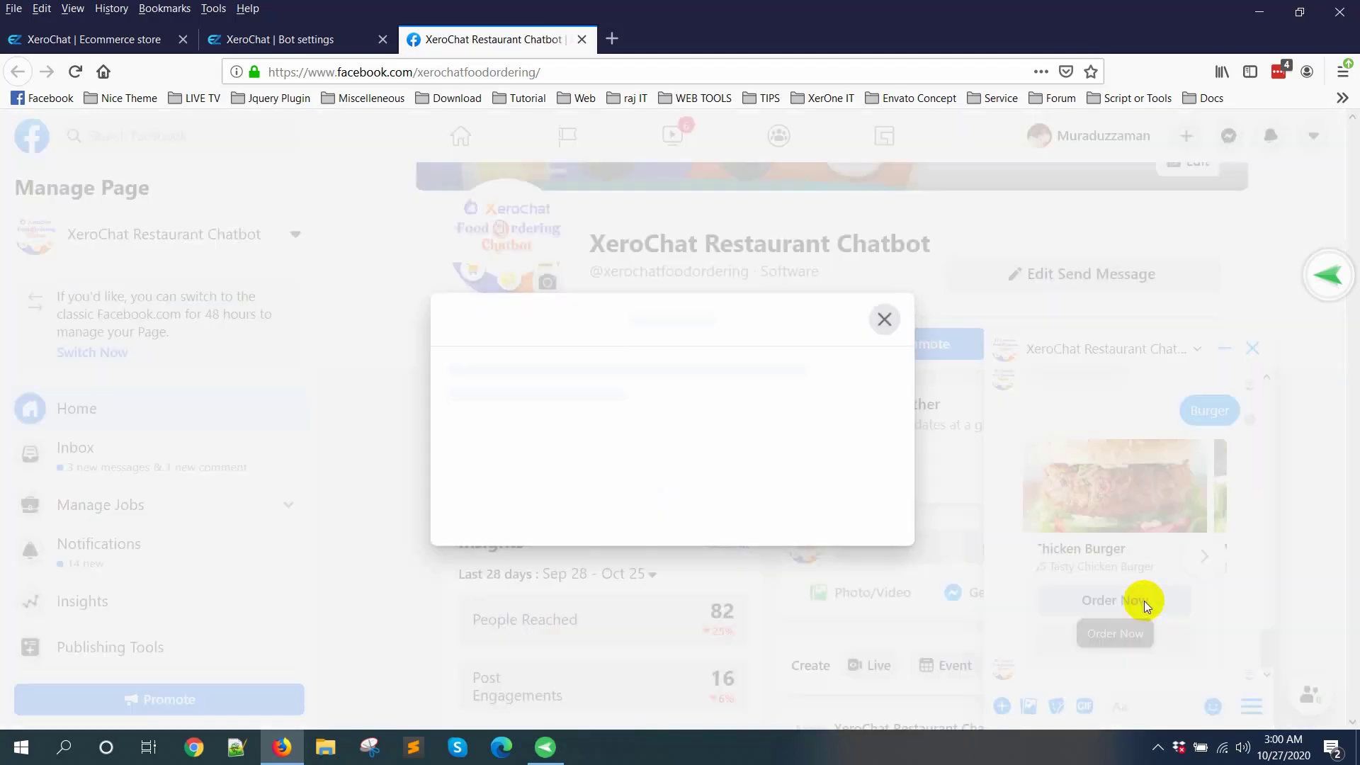
# Step: Add one Chicken Burger to the cart from its product page
pyautogui.scroll(-3, 740, 449)
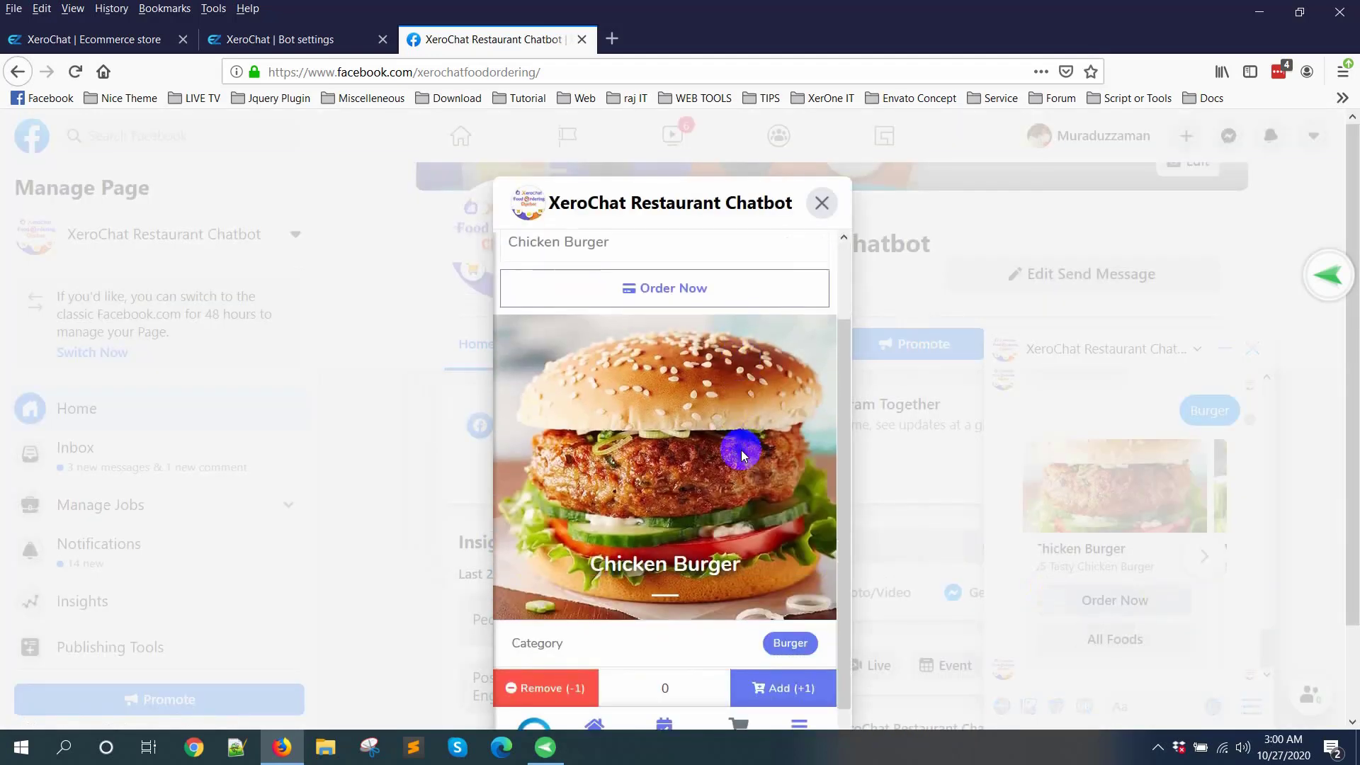
pyautogui.scroll(-2, 799, 663)
pyautogui.click(768, 582)
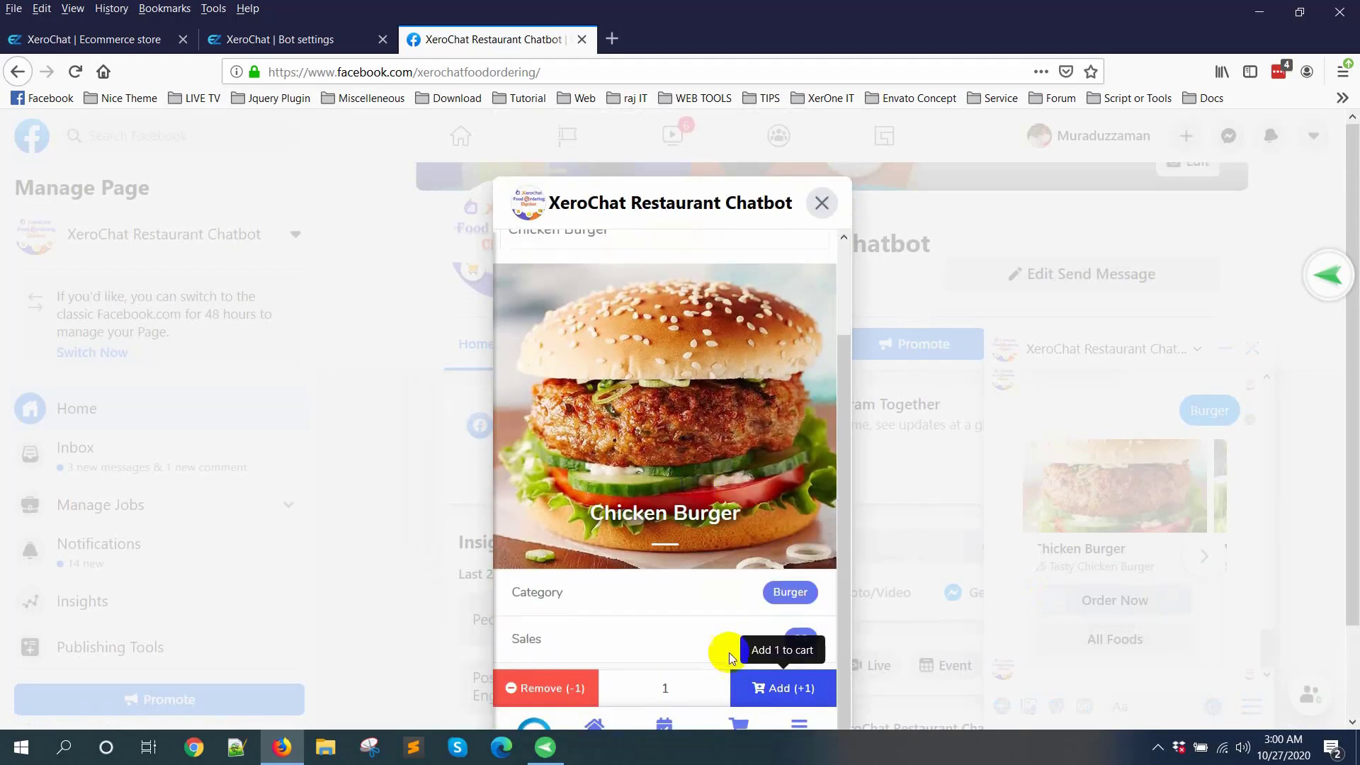
# Step: Open the shopping cart and review the Chicken Burger order with its delivery options
pyautogui.click(738, 628)
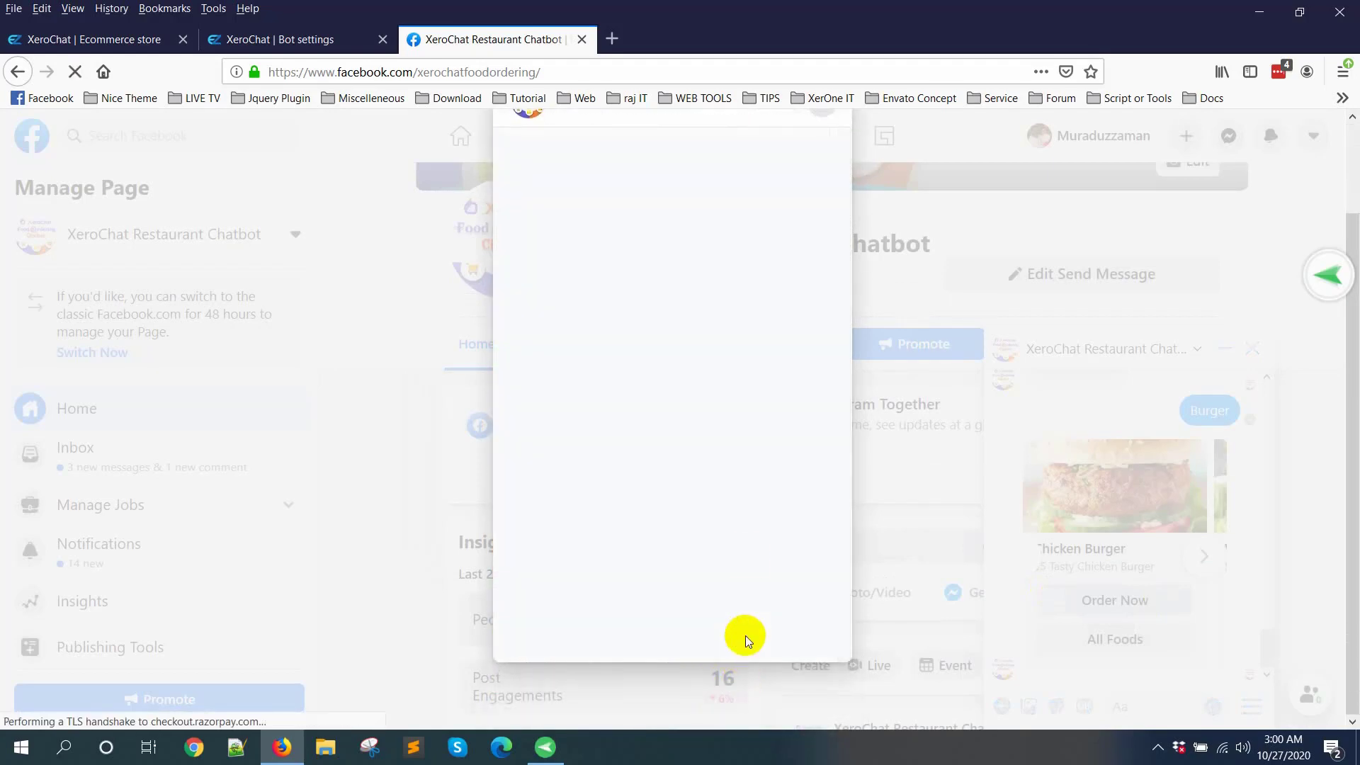
pyautogui.click(756, 390)
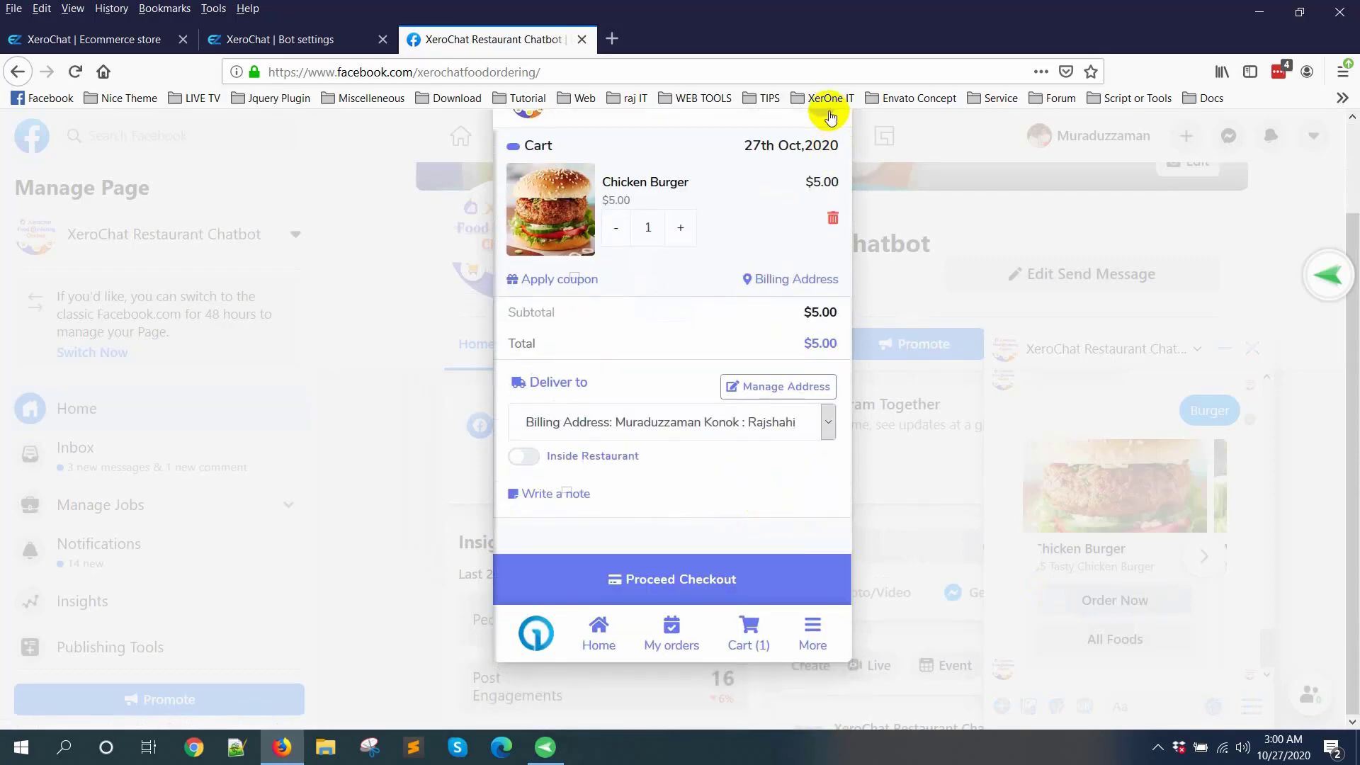
# Step: In the Bot settings tab, start a new bot reply for XeroChat Restaurant Chatbot with the name Lunch and the keyword Lunch
pyautogui.click(318, 39)
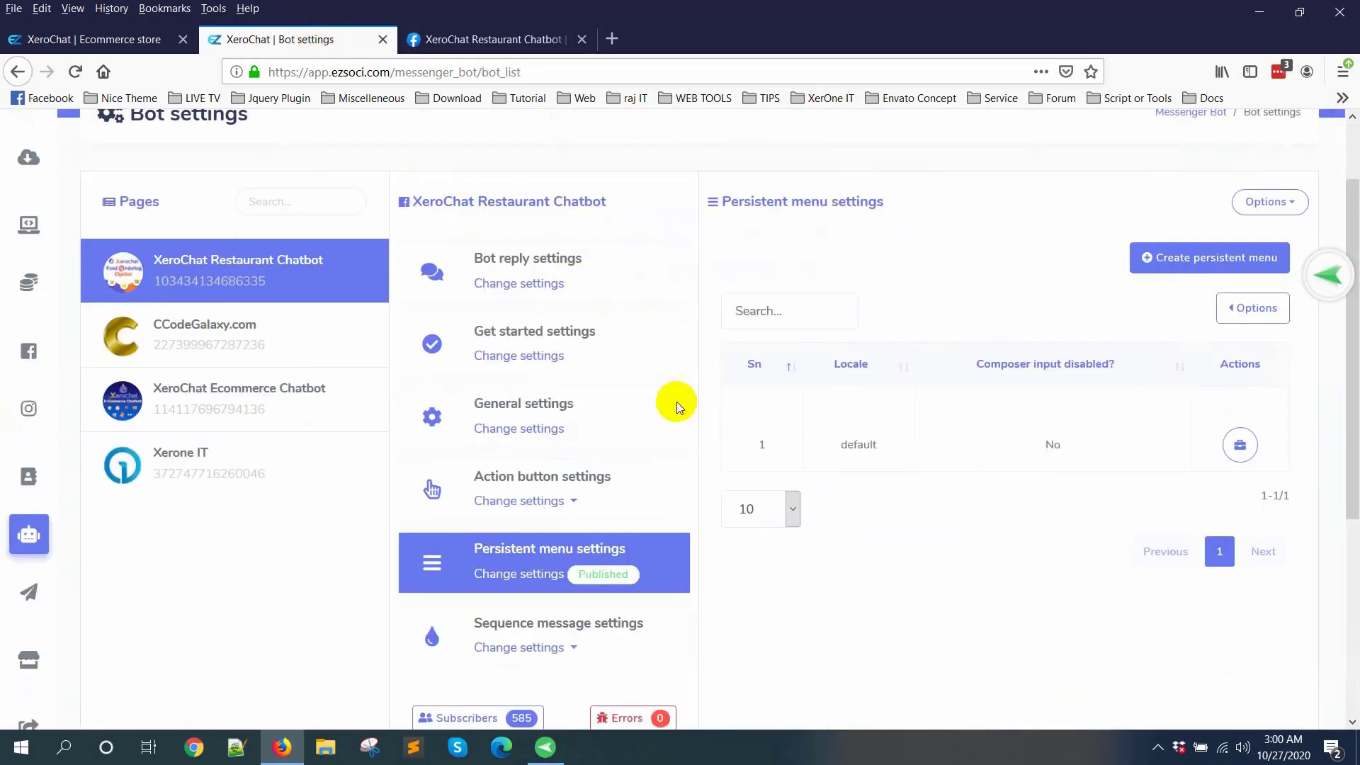
pyautogui.click(502, 287)
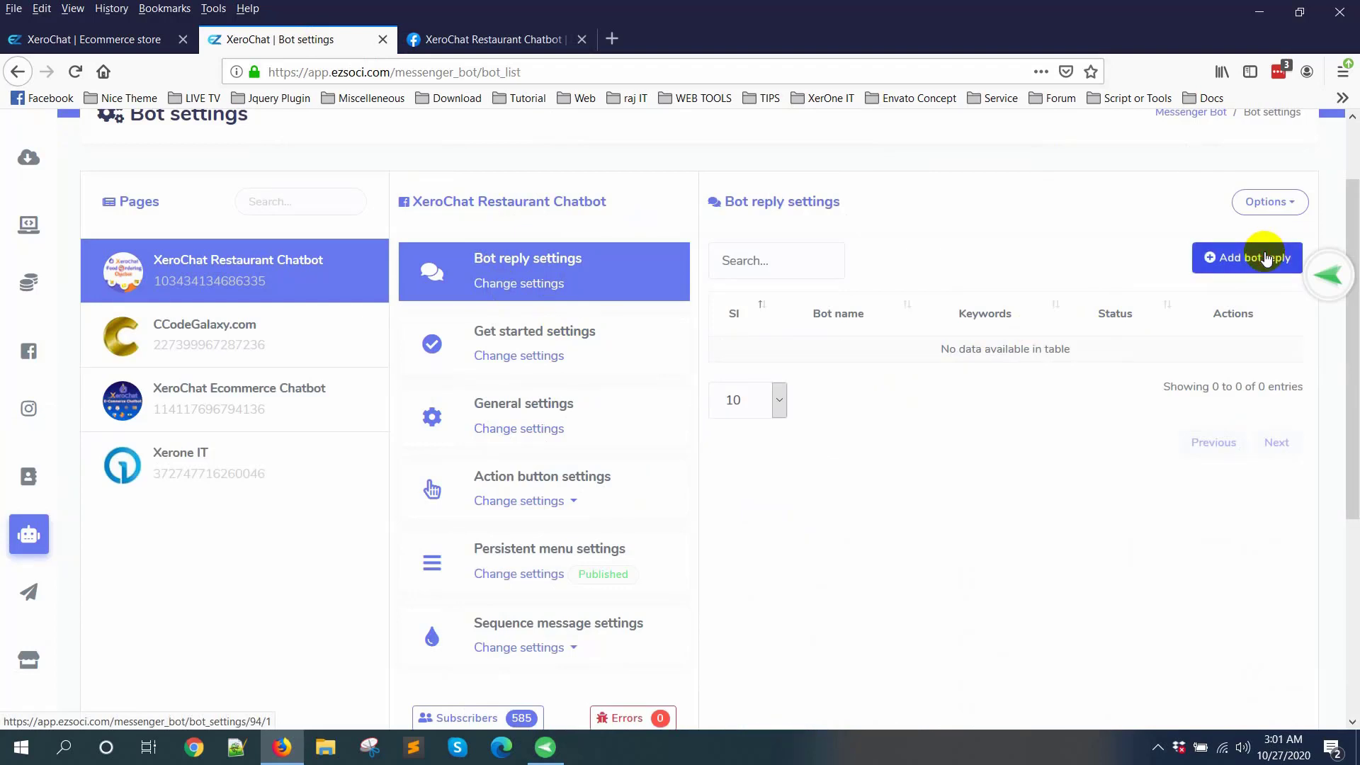
pyautogui.click(1265, 258)
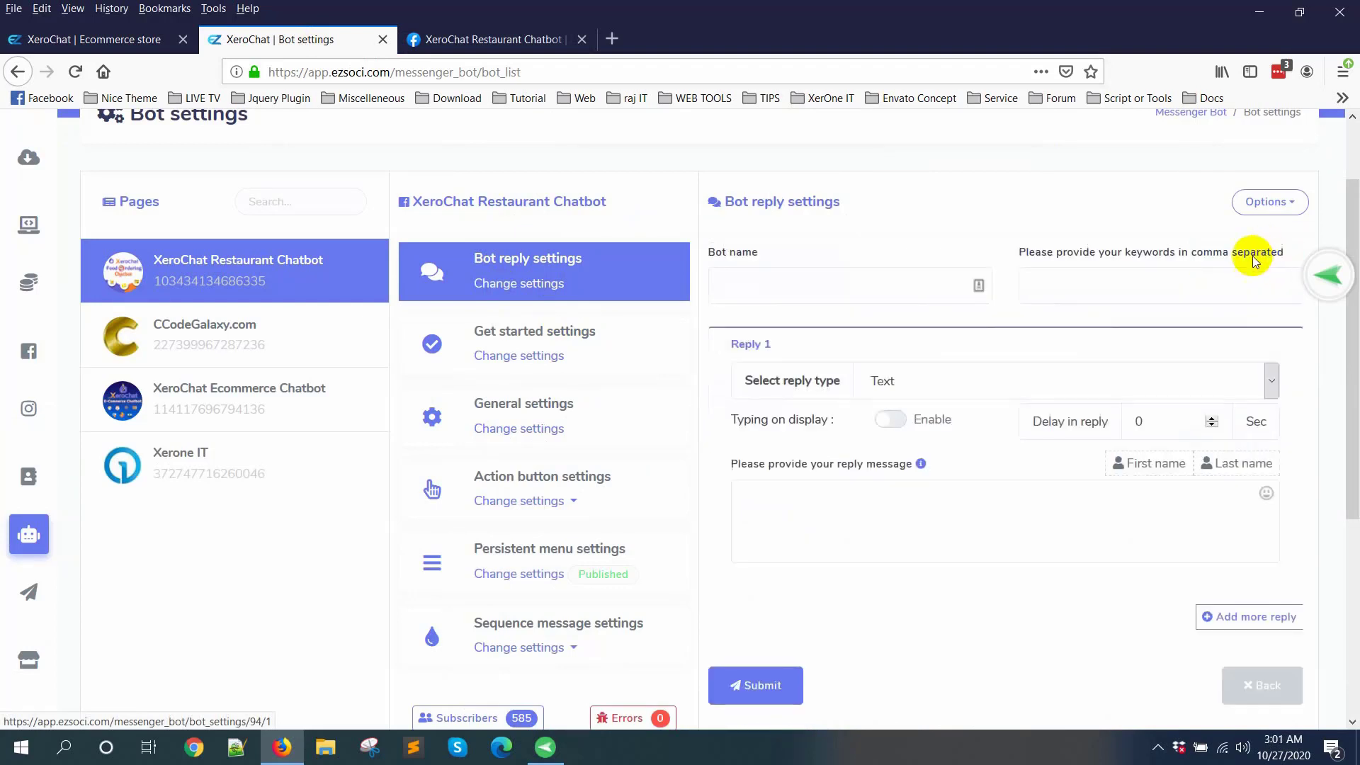
pyautogui.click(794, 291)
pyautogui.write('Lu')
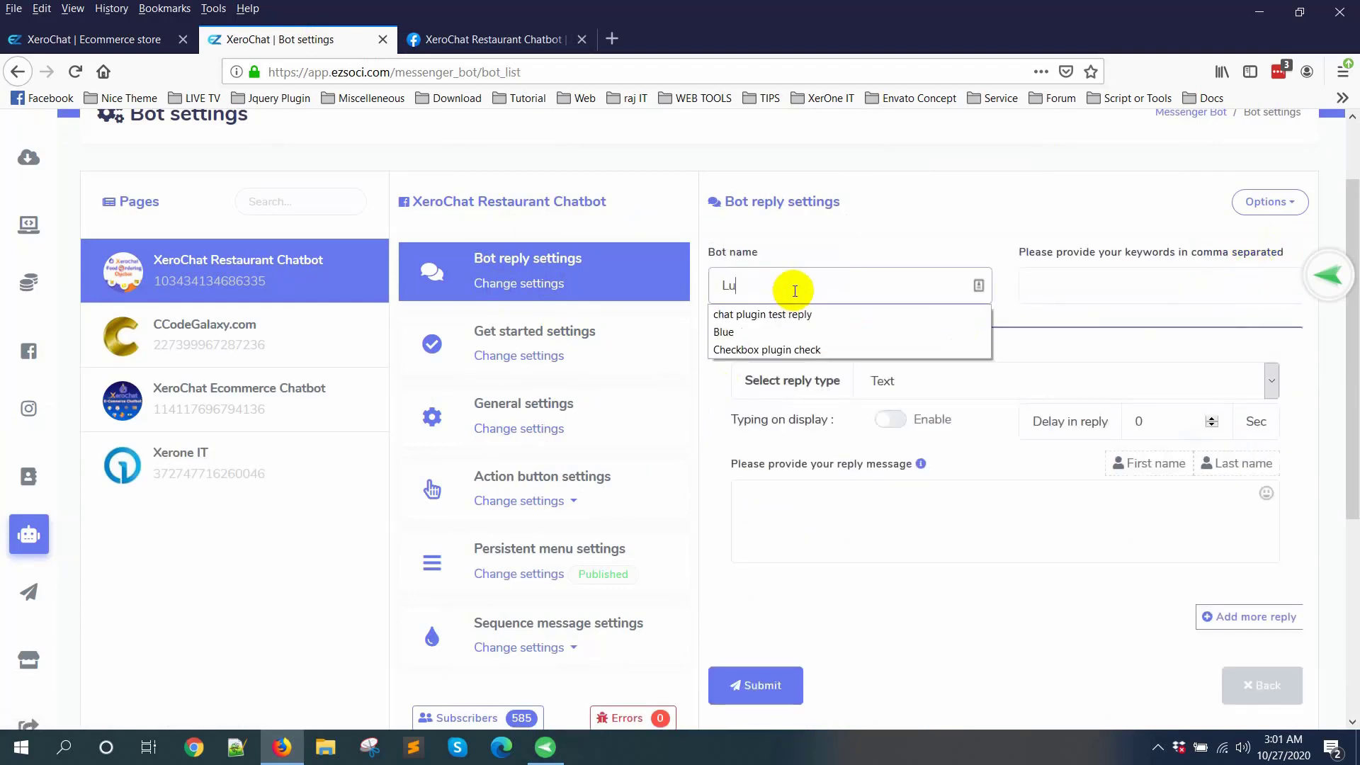
pyautogui.write('nch')
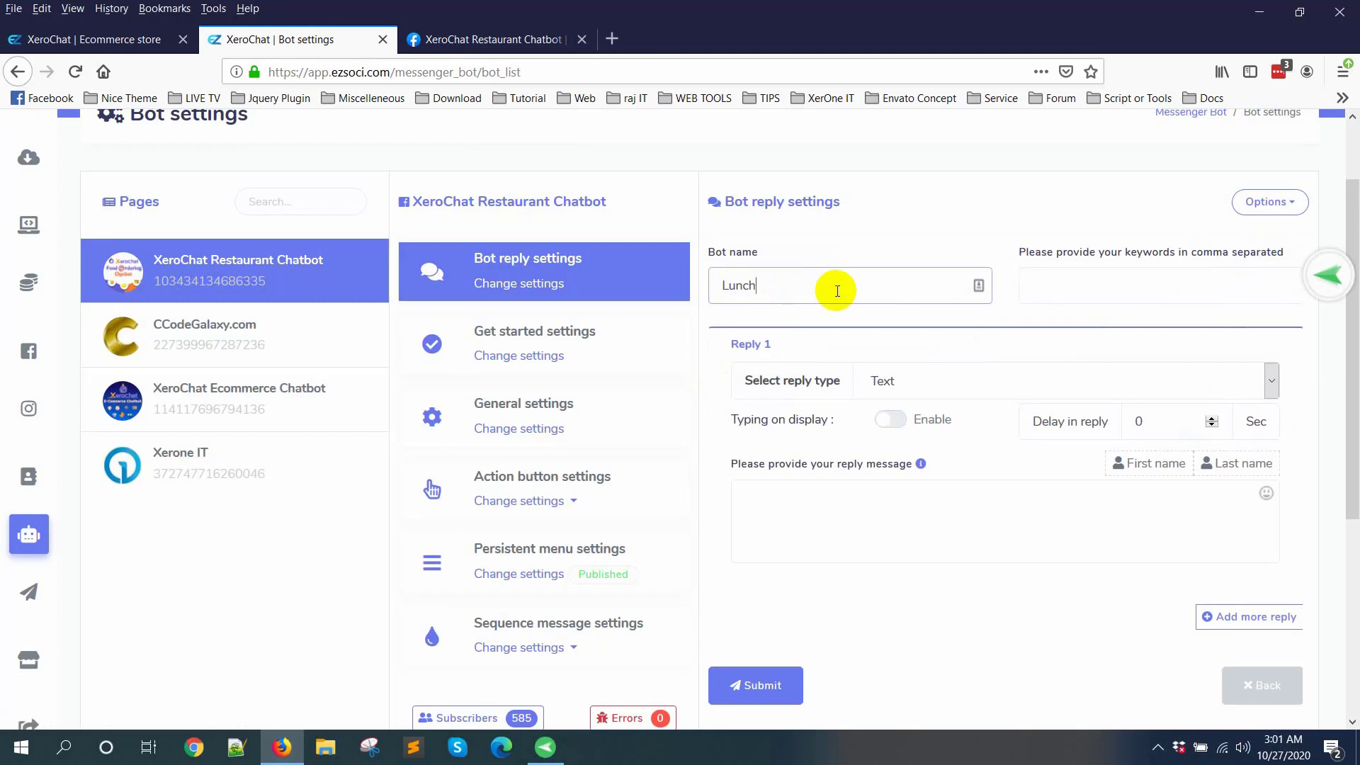
pyautogui.click(1126, 275)
pyautogui.click(1157, 747)
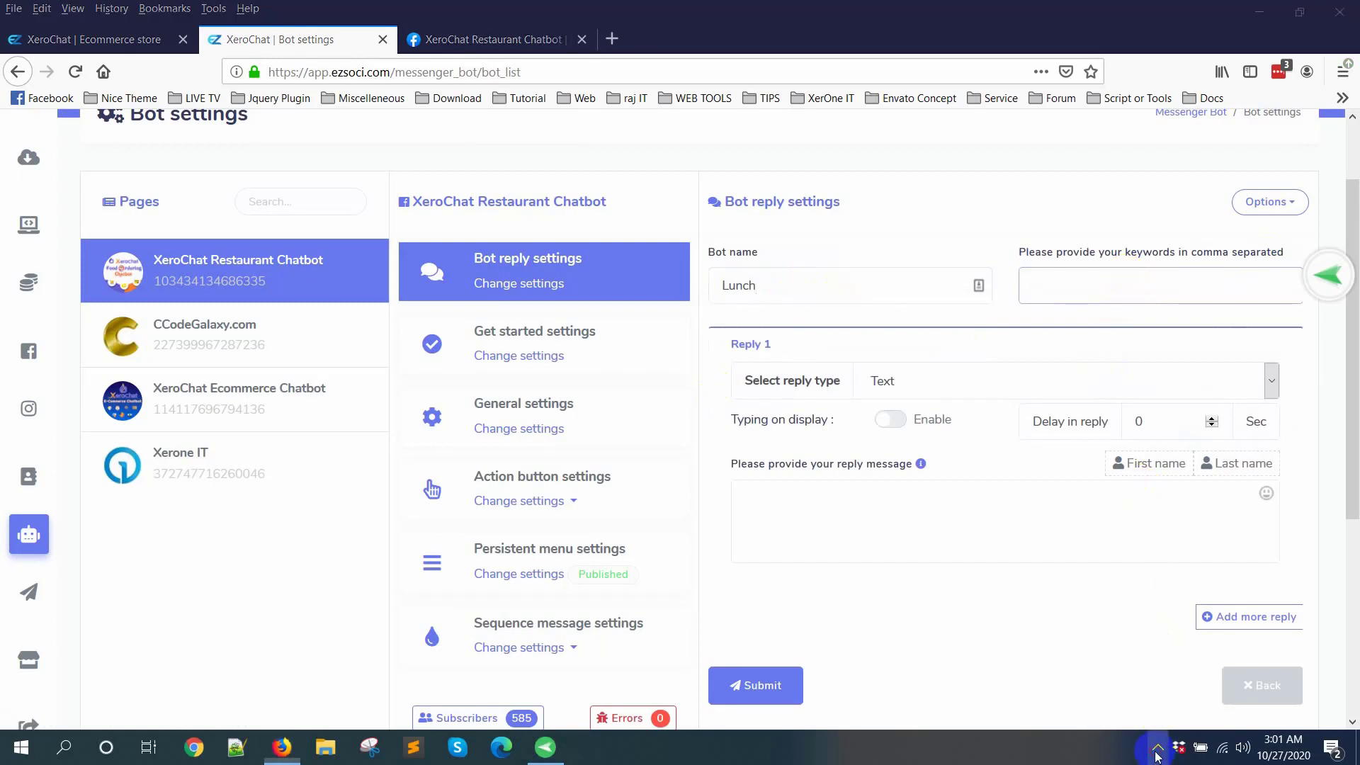
pyautogui.click(1052, 298)
pyautogui.write('Lunch')
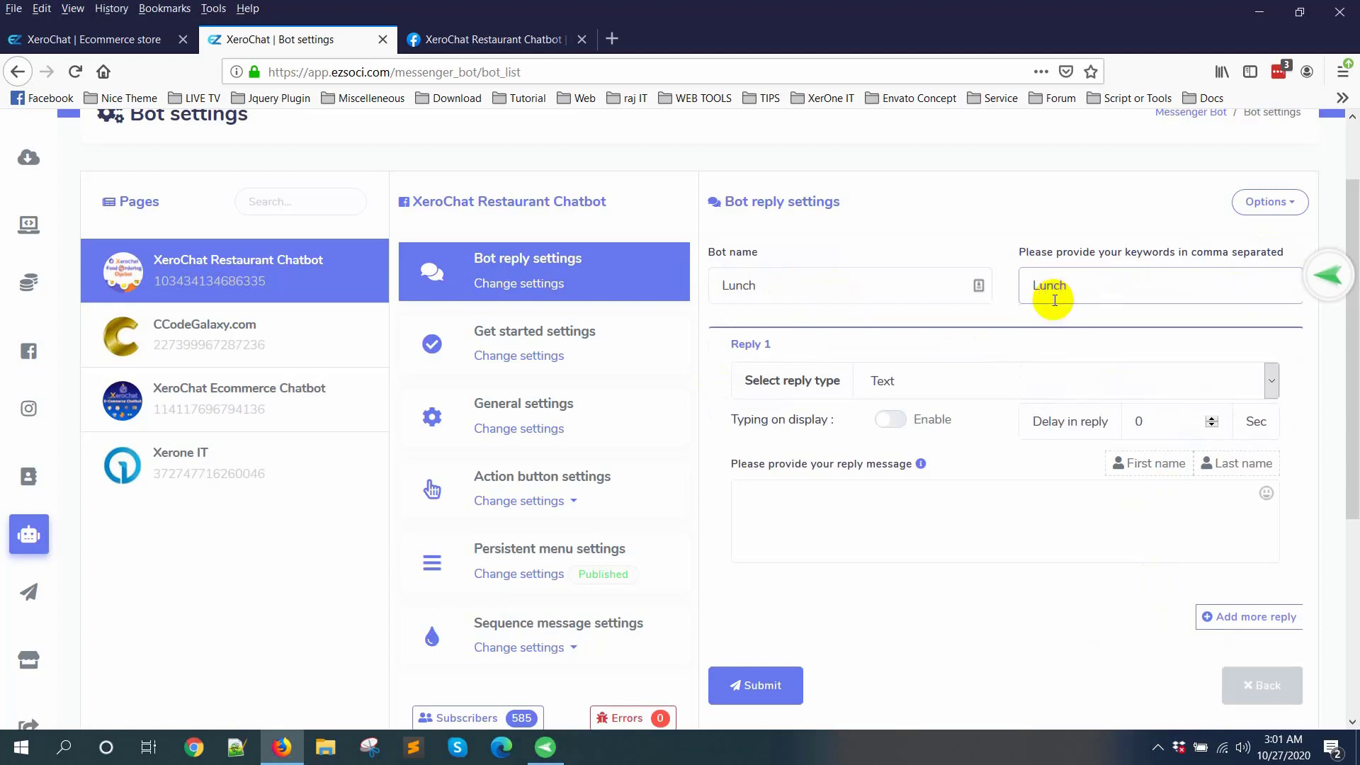
# Step: Set Reply 1 to Text with buttons and define its first button as Rice with the Post back type
pyautogui.scroll(-3, 914, 312)
pyautogui.click(950, 288)
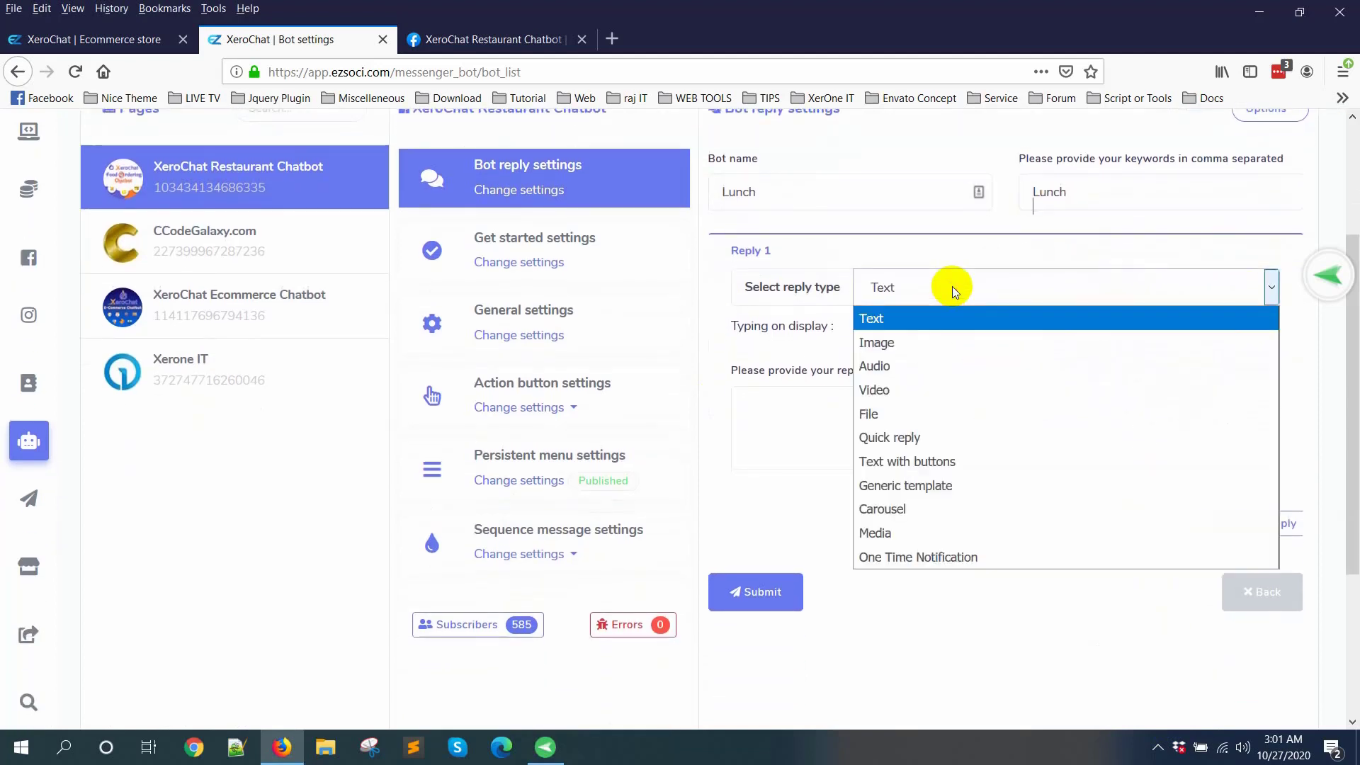
pyautogui.click(964, 470)
pyautogui.scroll(-3, 911, 455)
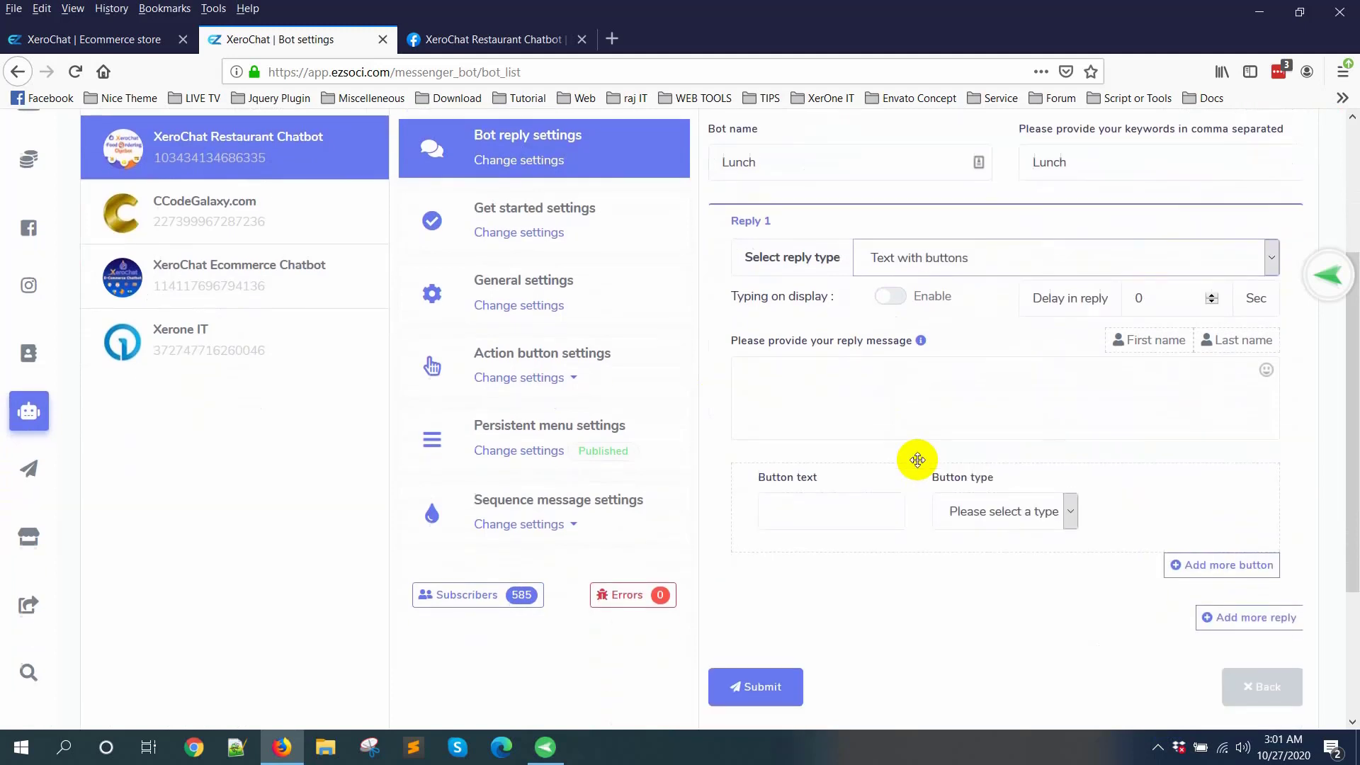
pyautogui.click(809, 461)
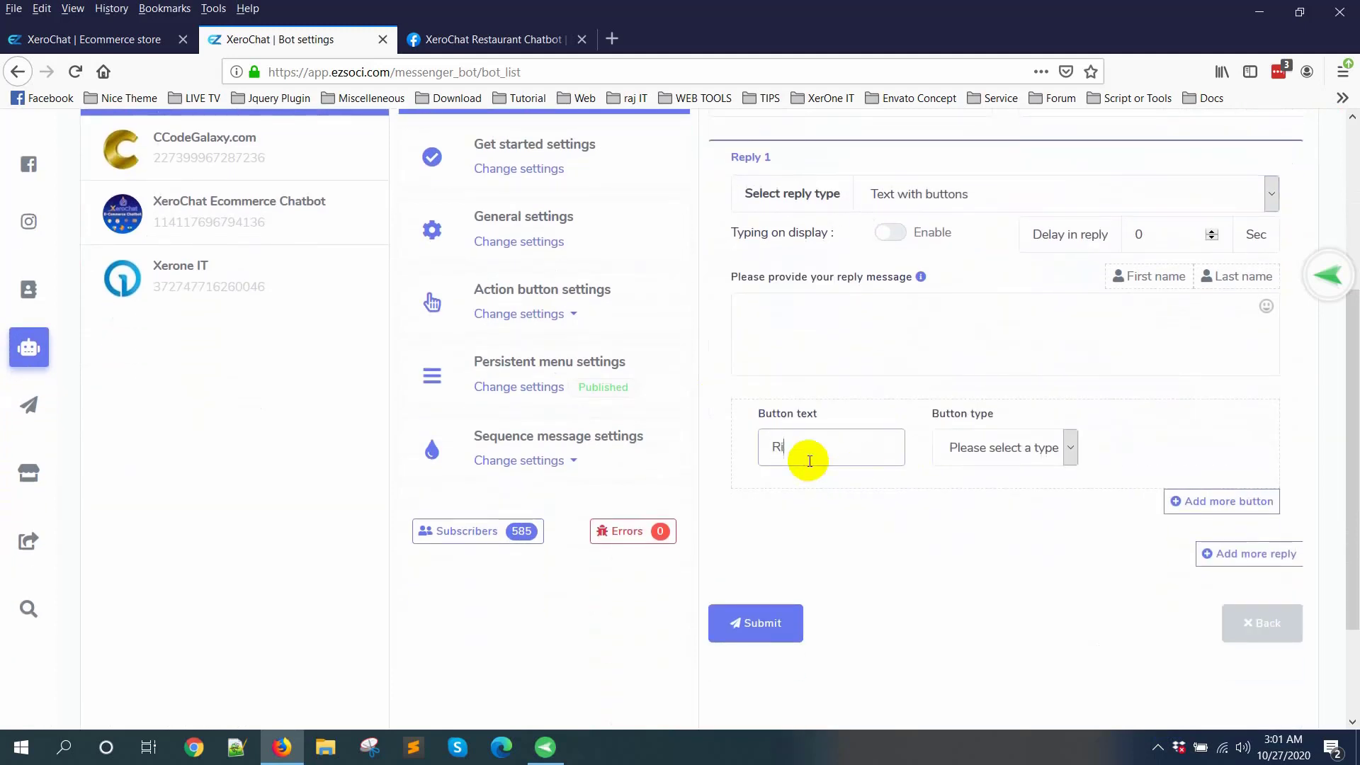
pyautogui.click(1024, 452)
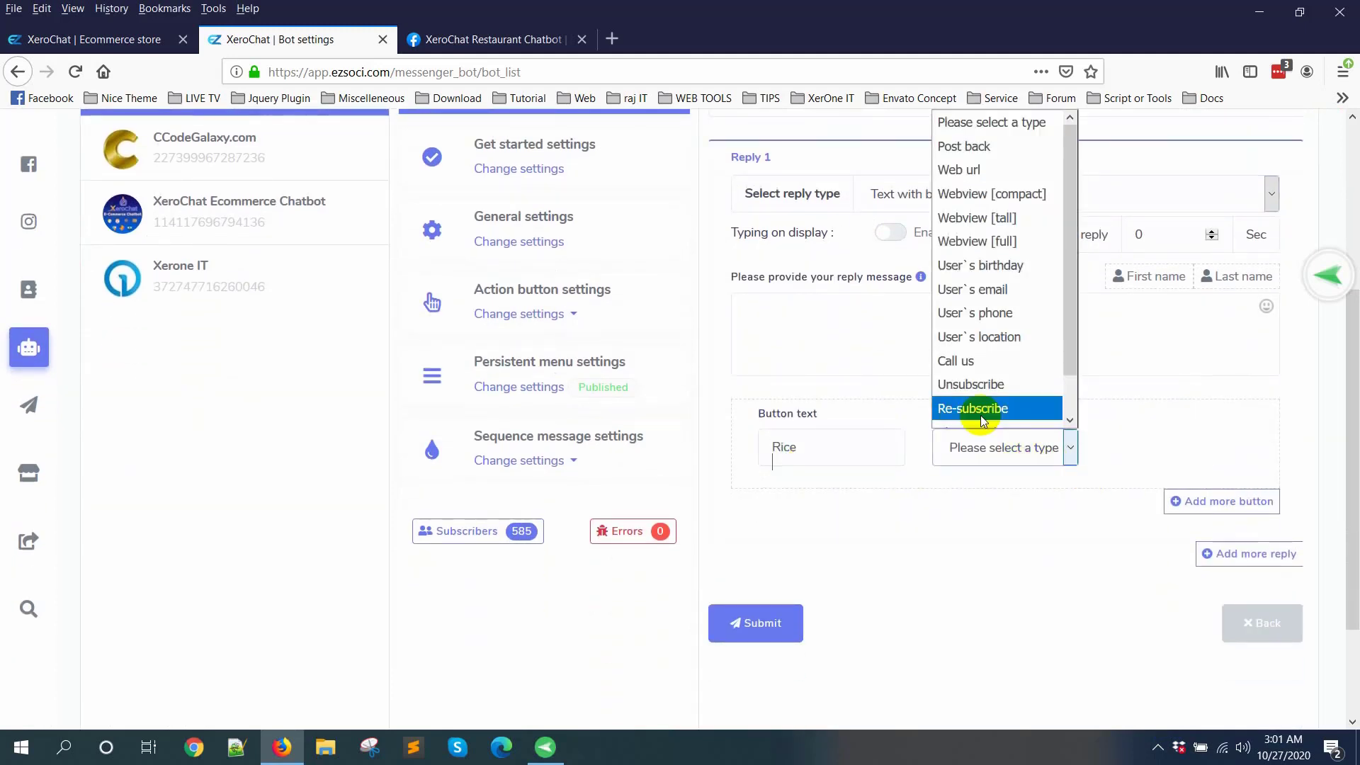
pyautogui.click(996, 150)
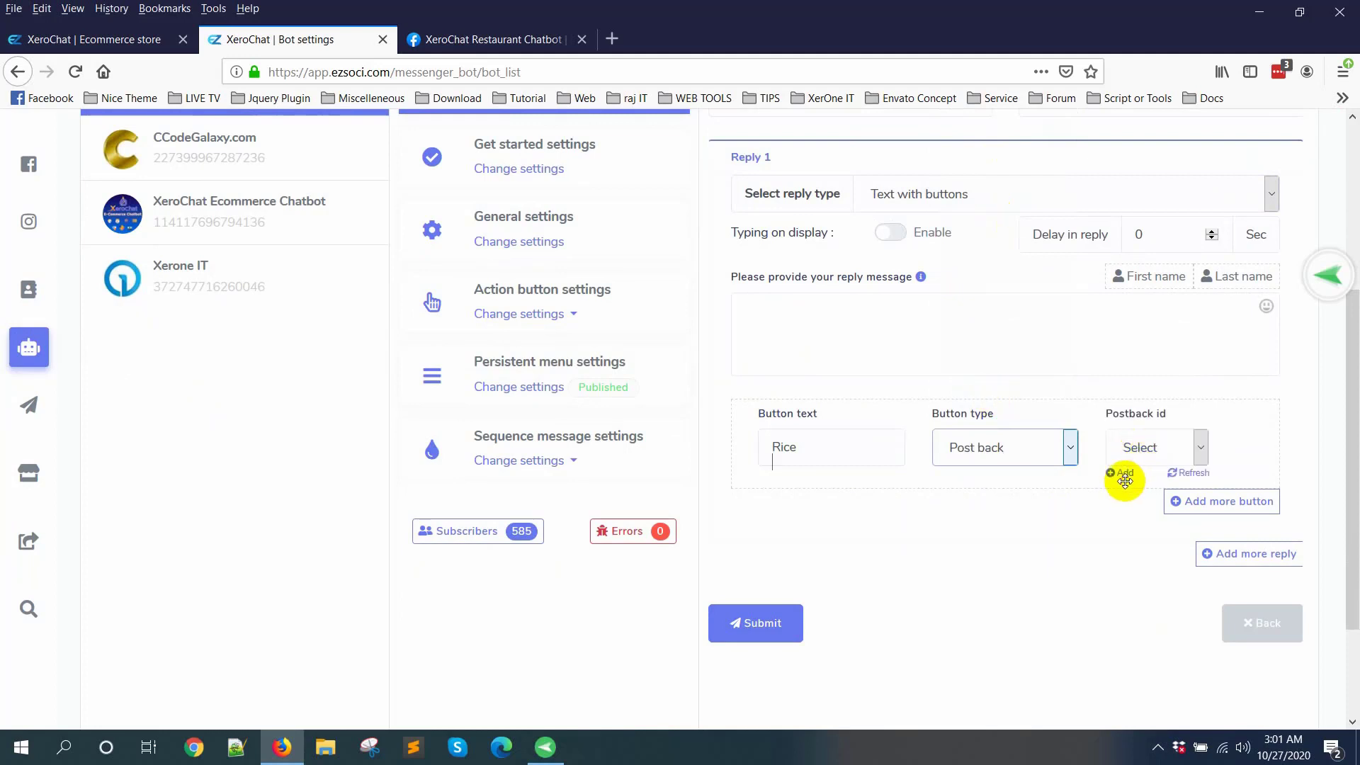
# Step: Add a new postback template for the Rice button and name it Fried Rice Template
pyautogui.click(1123, 474)
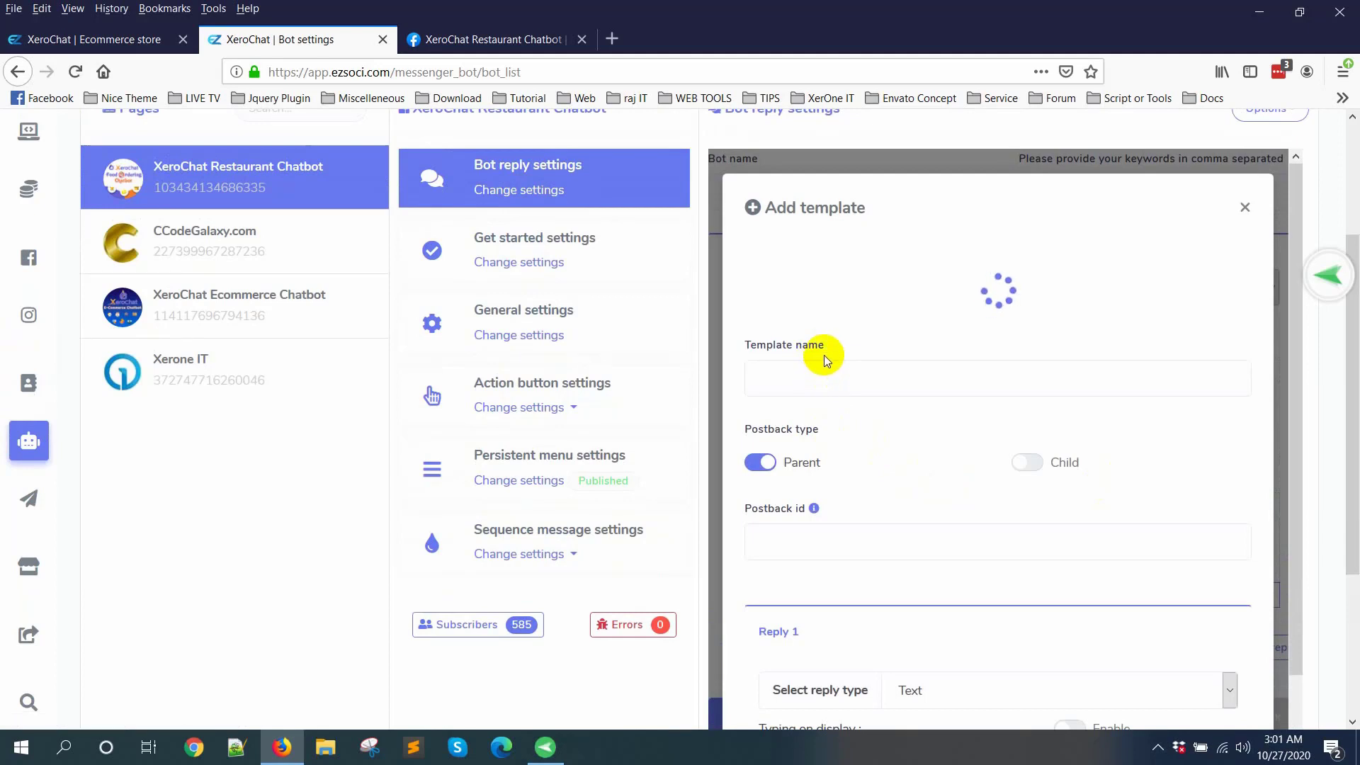
pyautogui.click(831, 284)
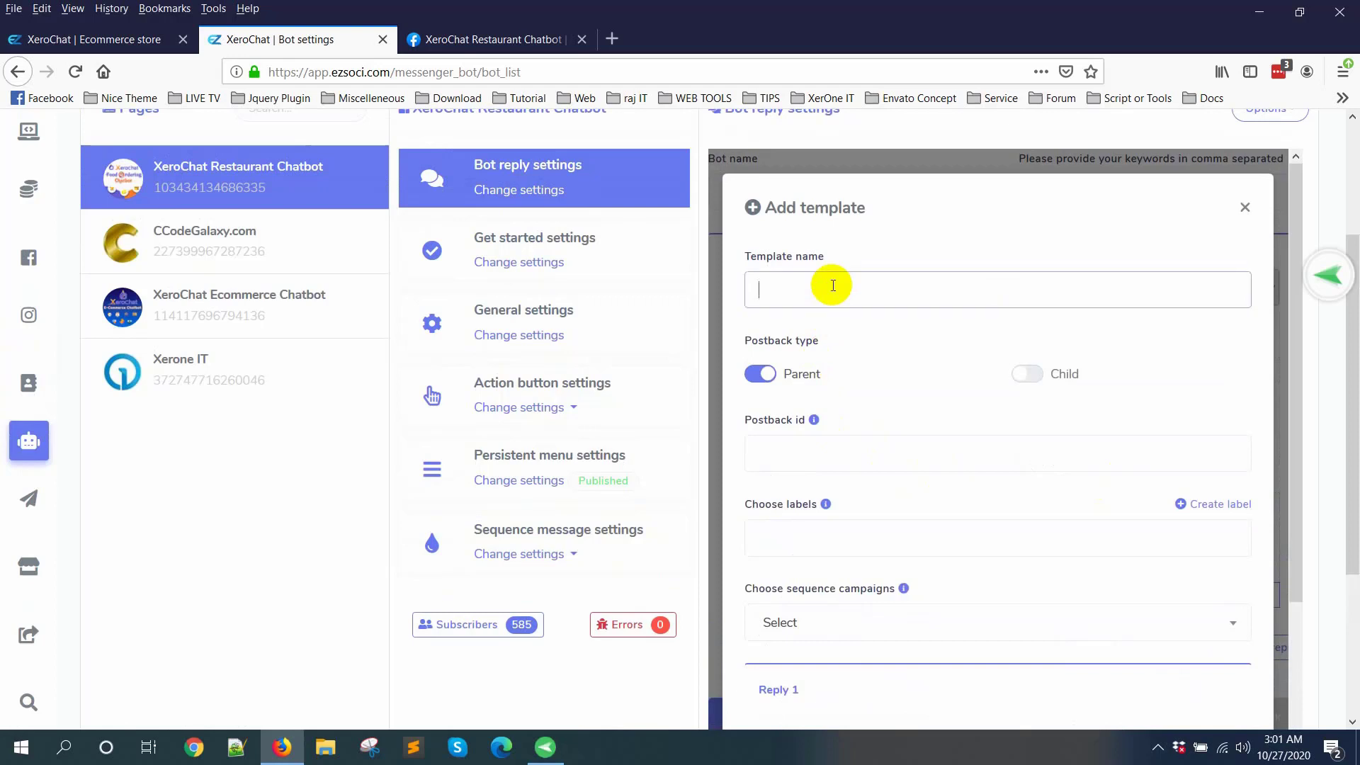
pyautogui.write('Fried Rice Template')
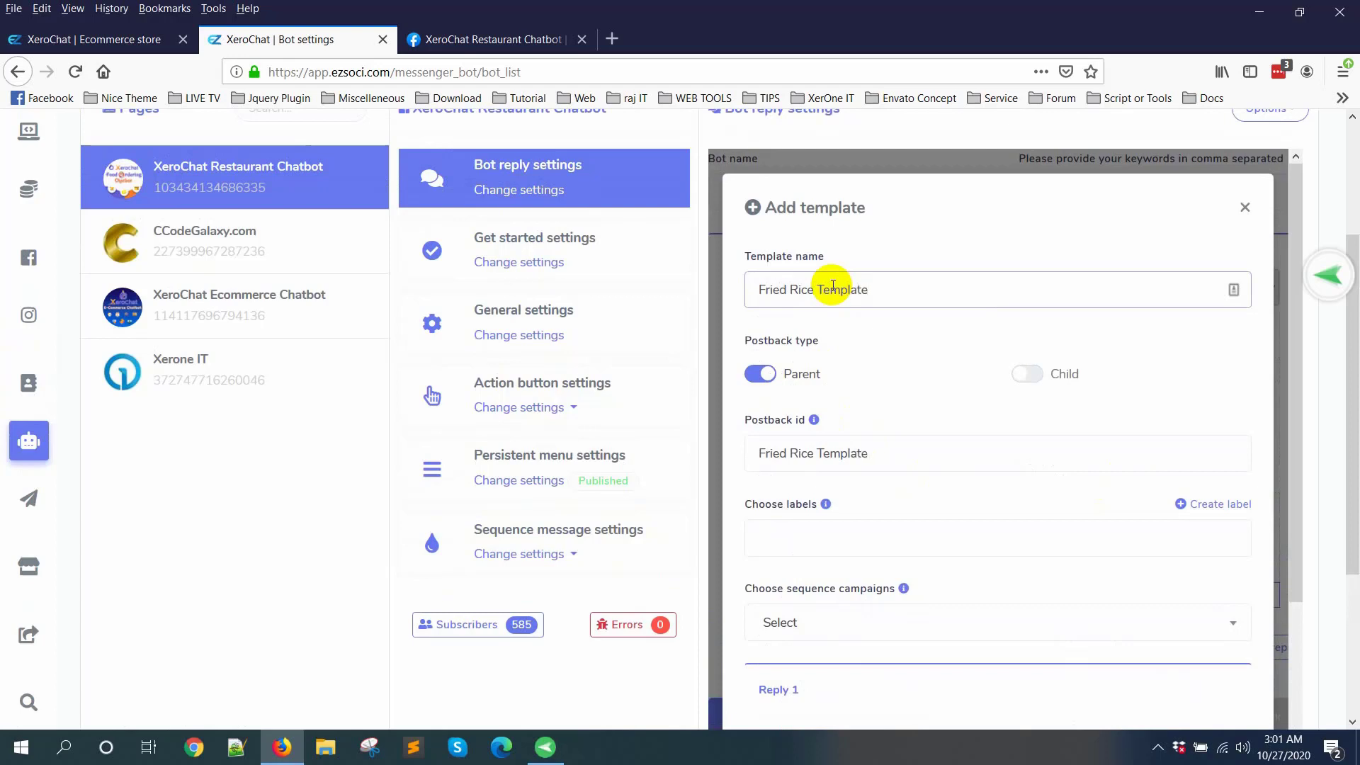
# Step: Set the reply type of the new template's Reply 1 to Generic template
pyautogui.scroll(-5, 877, 376)
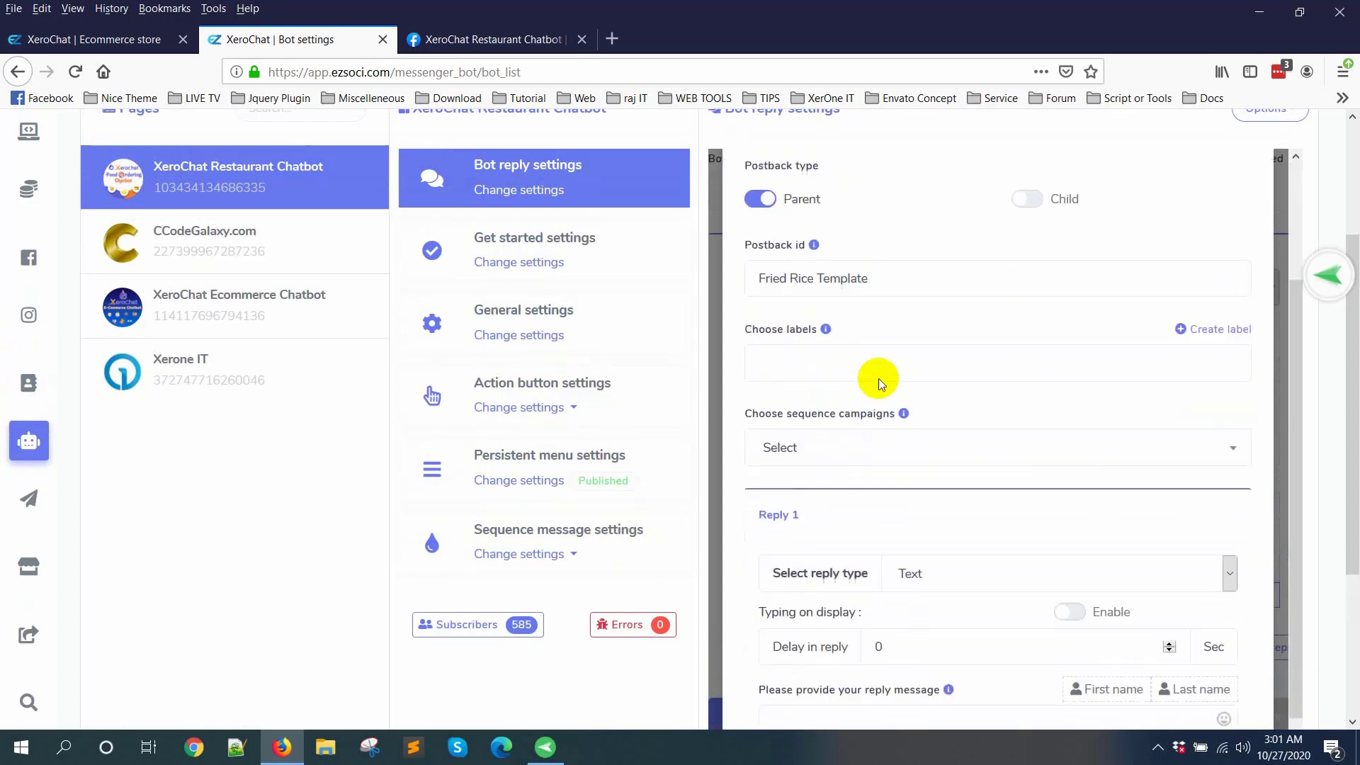
pyautogui.scroll(-1, 946, 407)
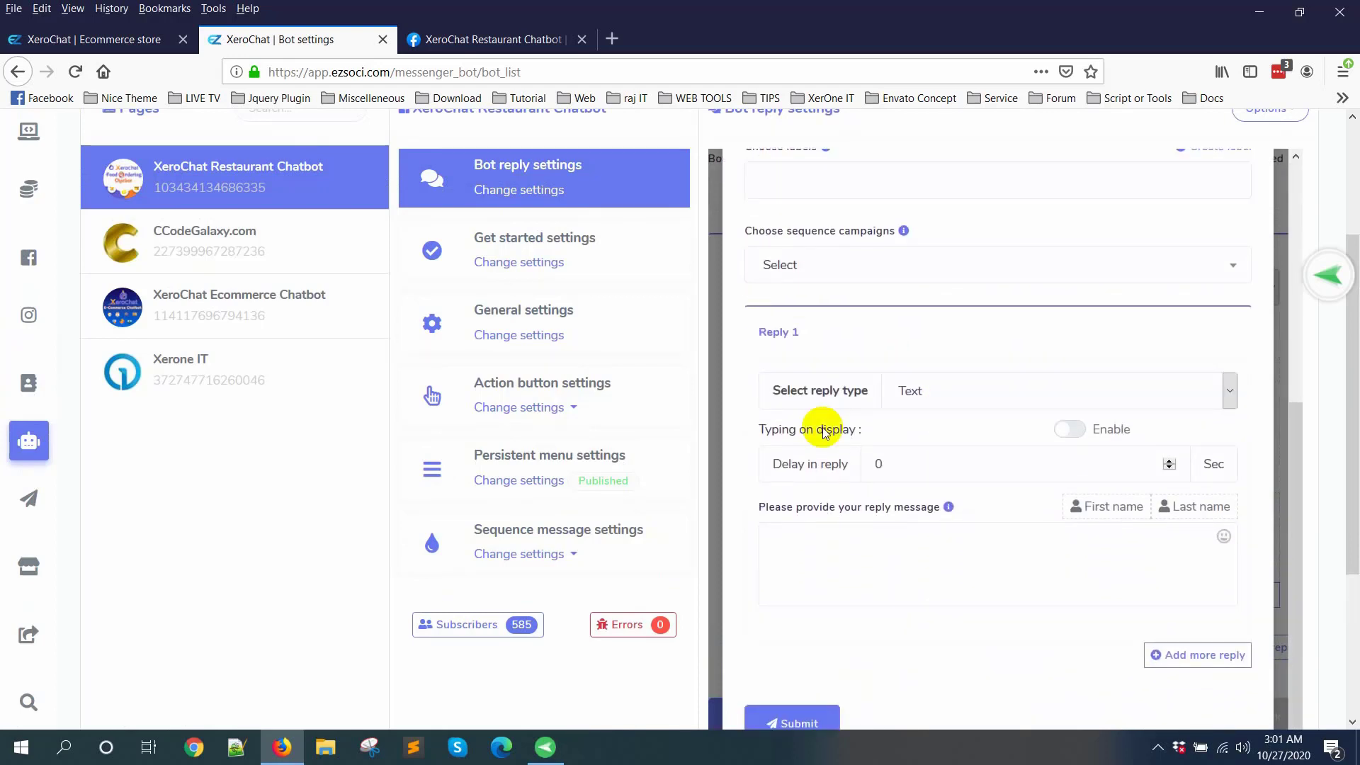
pyautogui.click(957, 388)
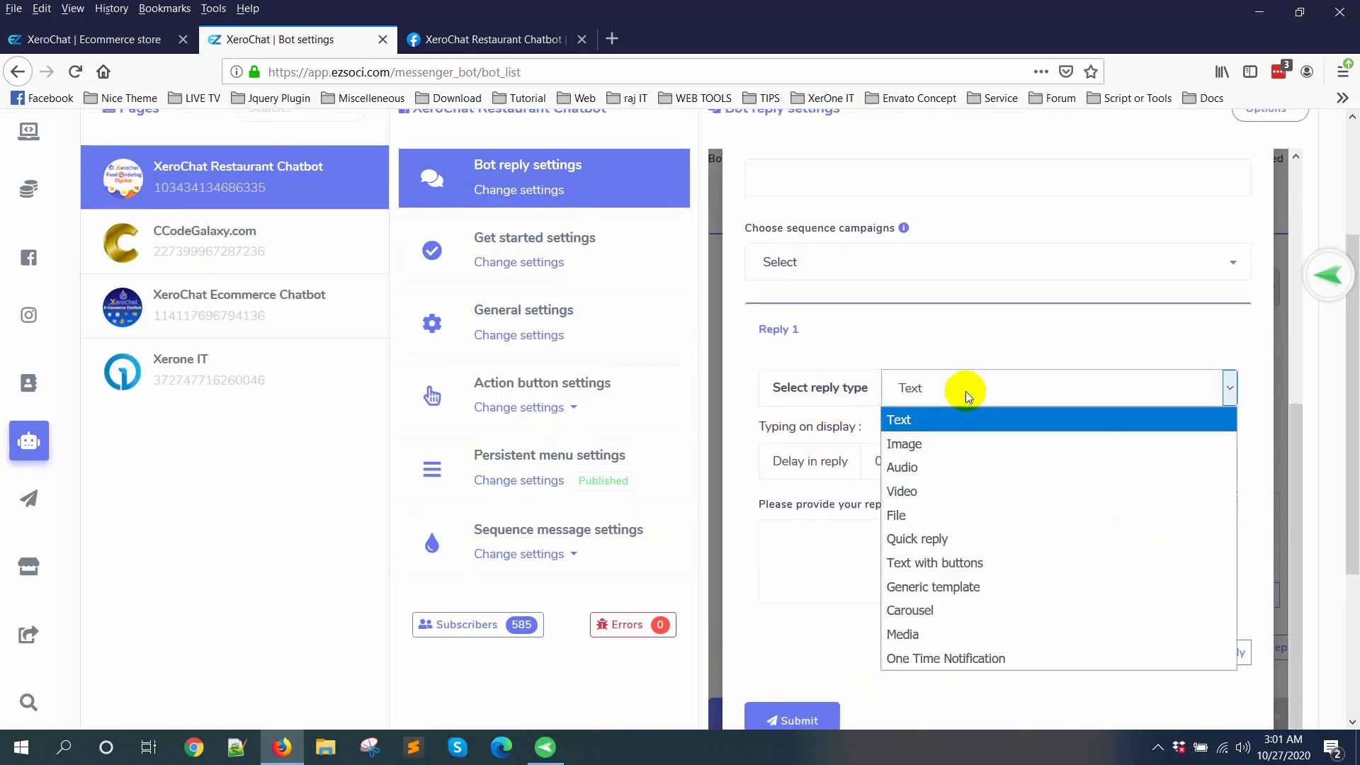
pyautogui.click(950, 584)
# Step: Upload fried-rice-8-1200.jpg as the generic template's reply image
pyautogui.scroll(-5, 935, 449)
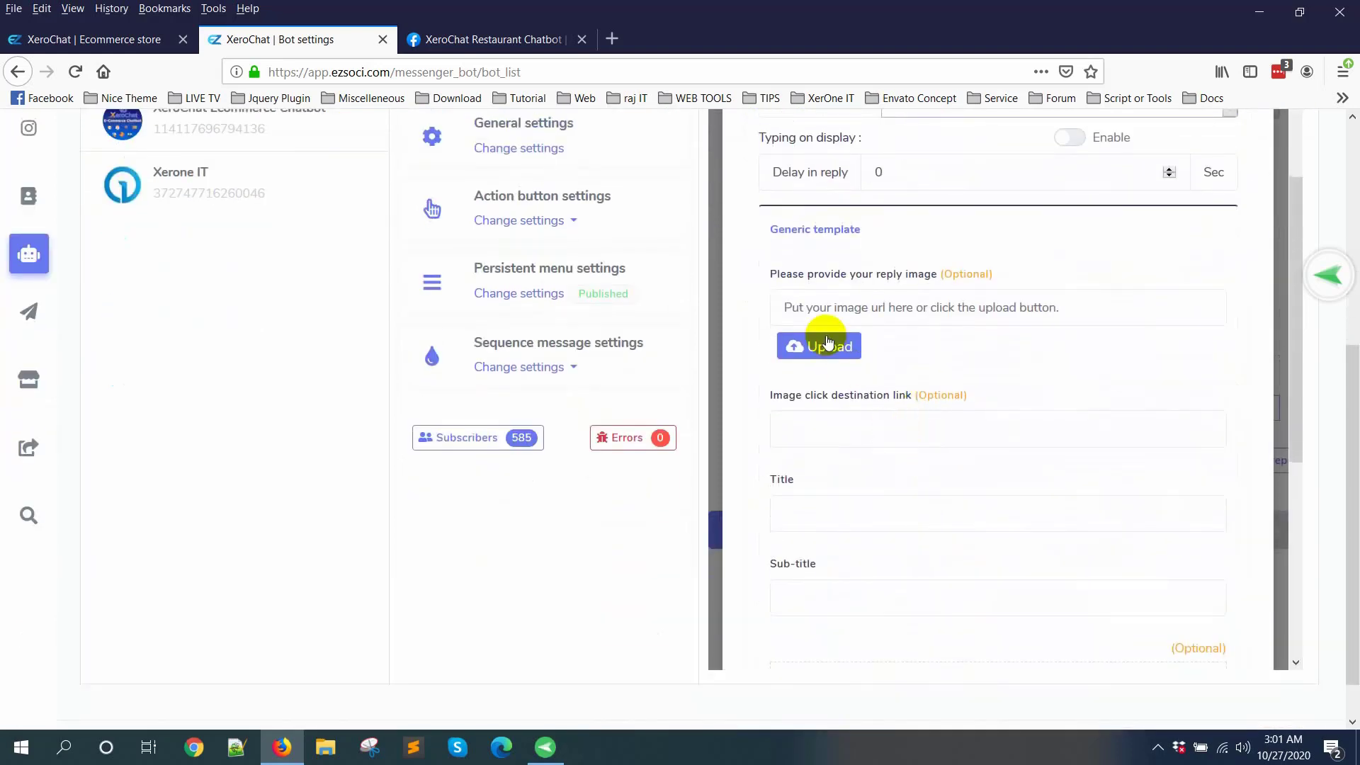
pyautogui.click(827, 343)
pyautogui.doubleClick(219, 121)
pyautogui.scroll(-4, 977, 435)
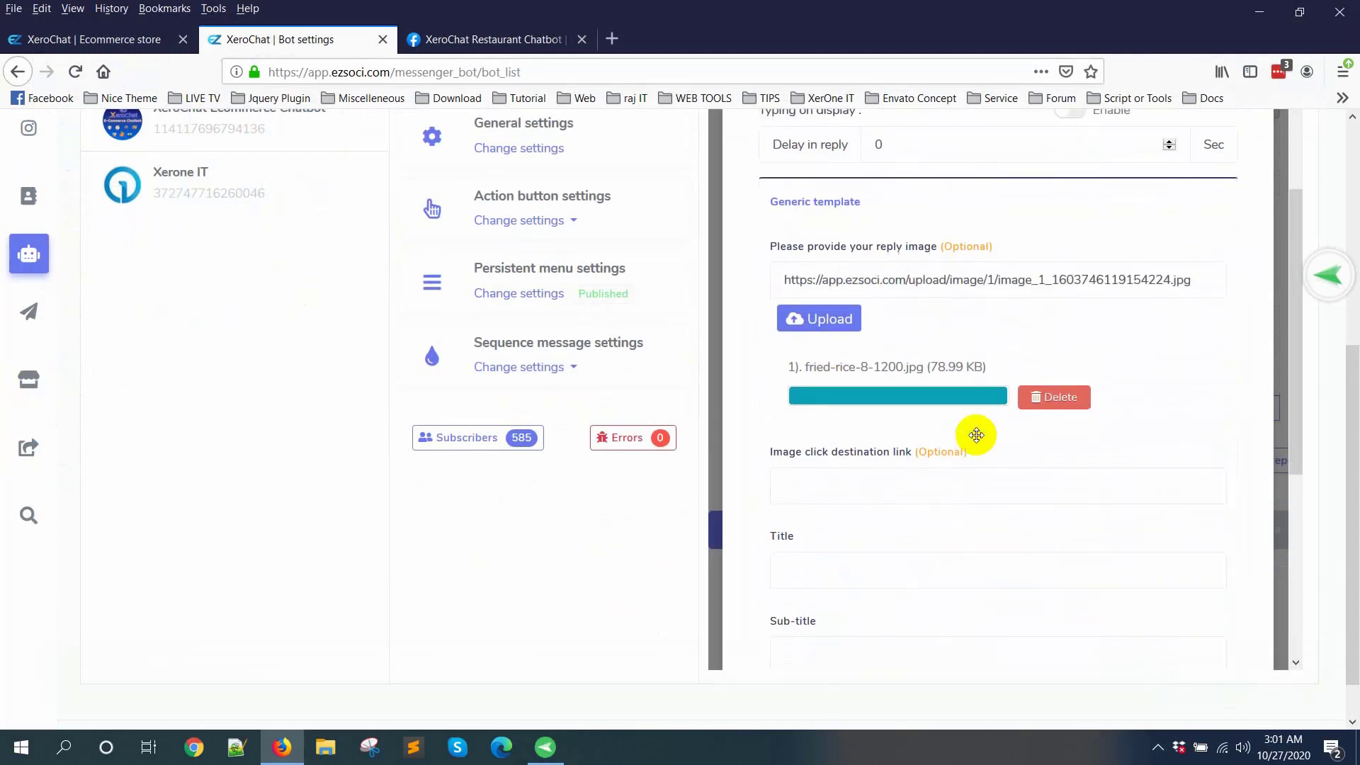
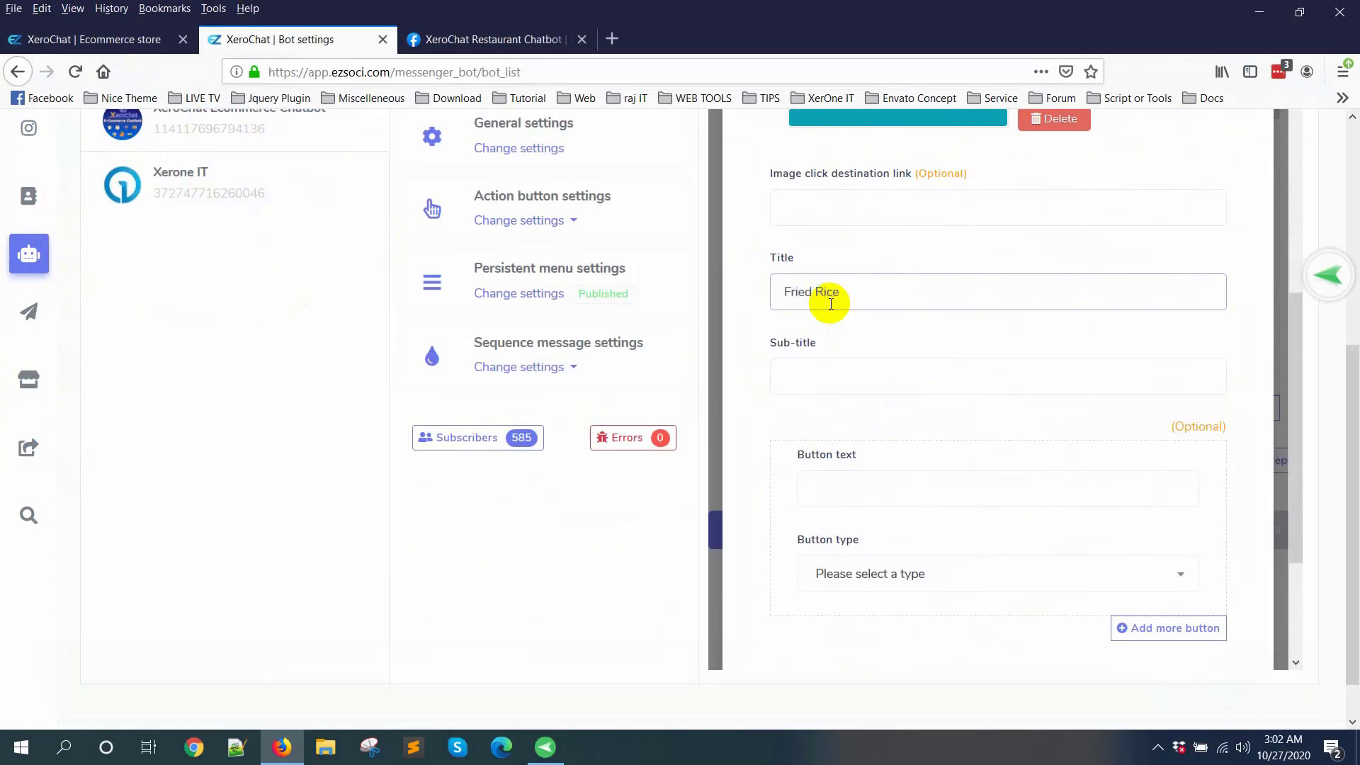
# Step: Set the template's sub-title to Price $5 and define an Order Now button of type Webview [full]
pyautogui.click(816, 365)
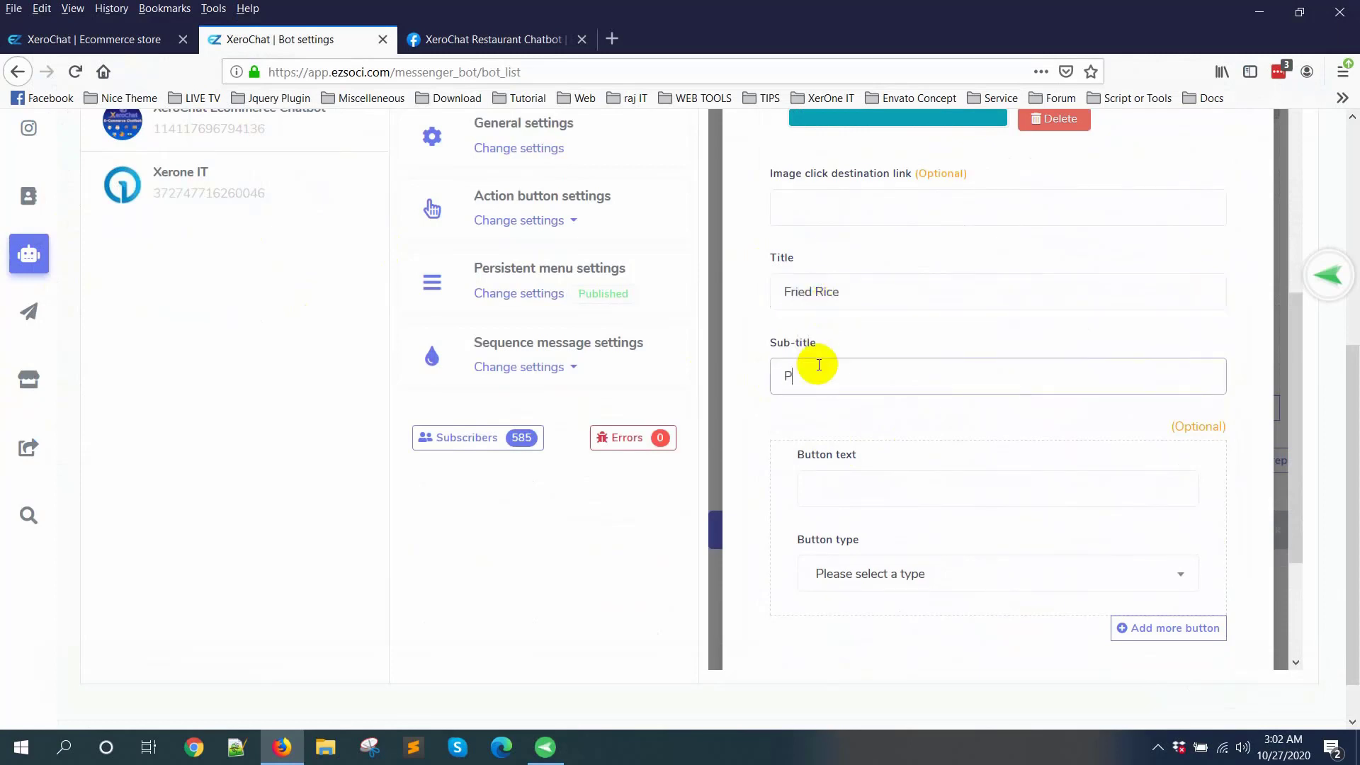
pyautogui.write('Price $5')
pyautogui.scroll(-3, 879, 396)
pyautogui.click(847, 378)
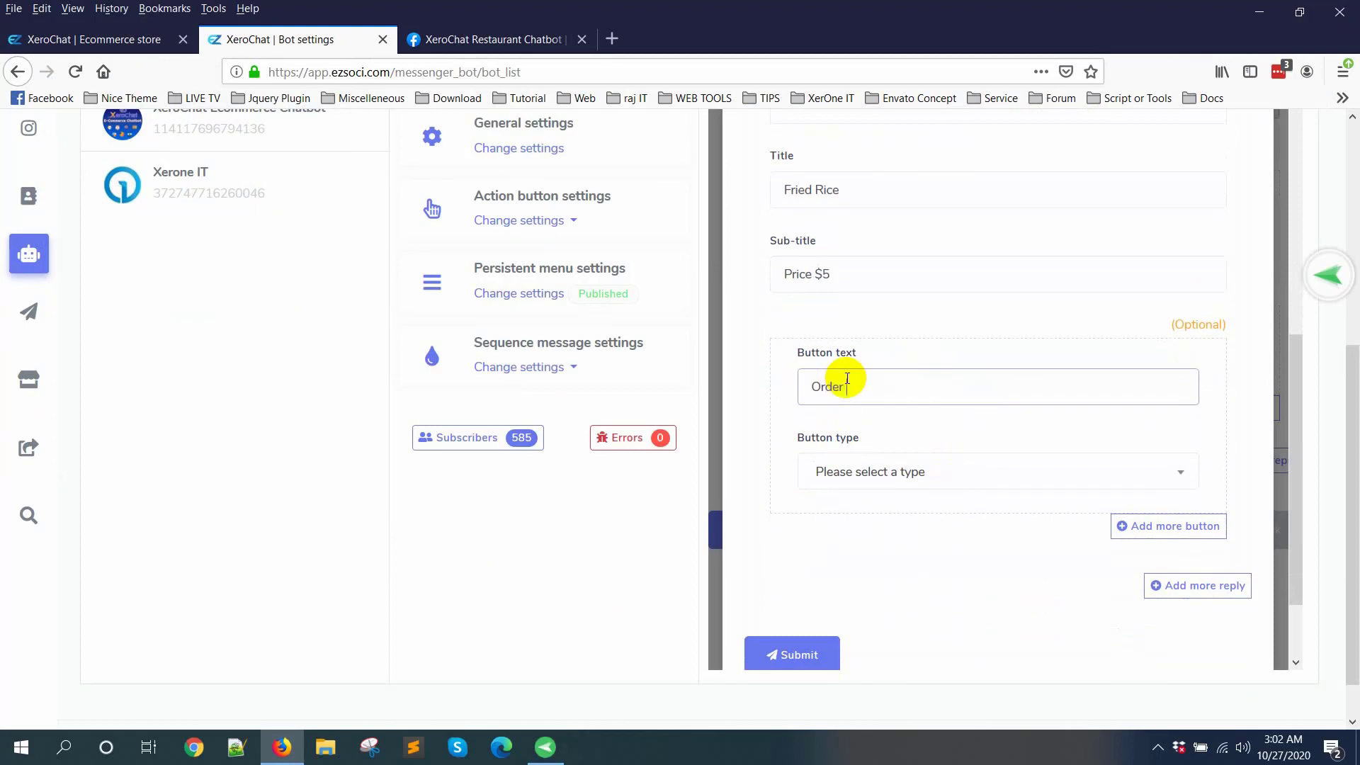
pyautogui.click(911, 471)
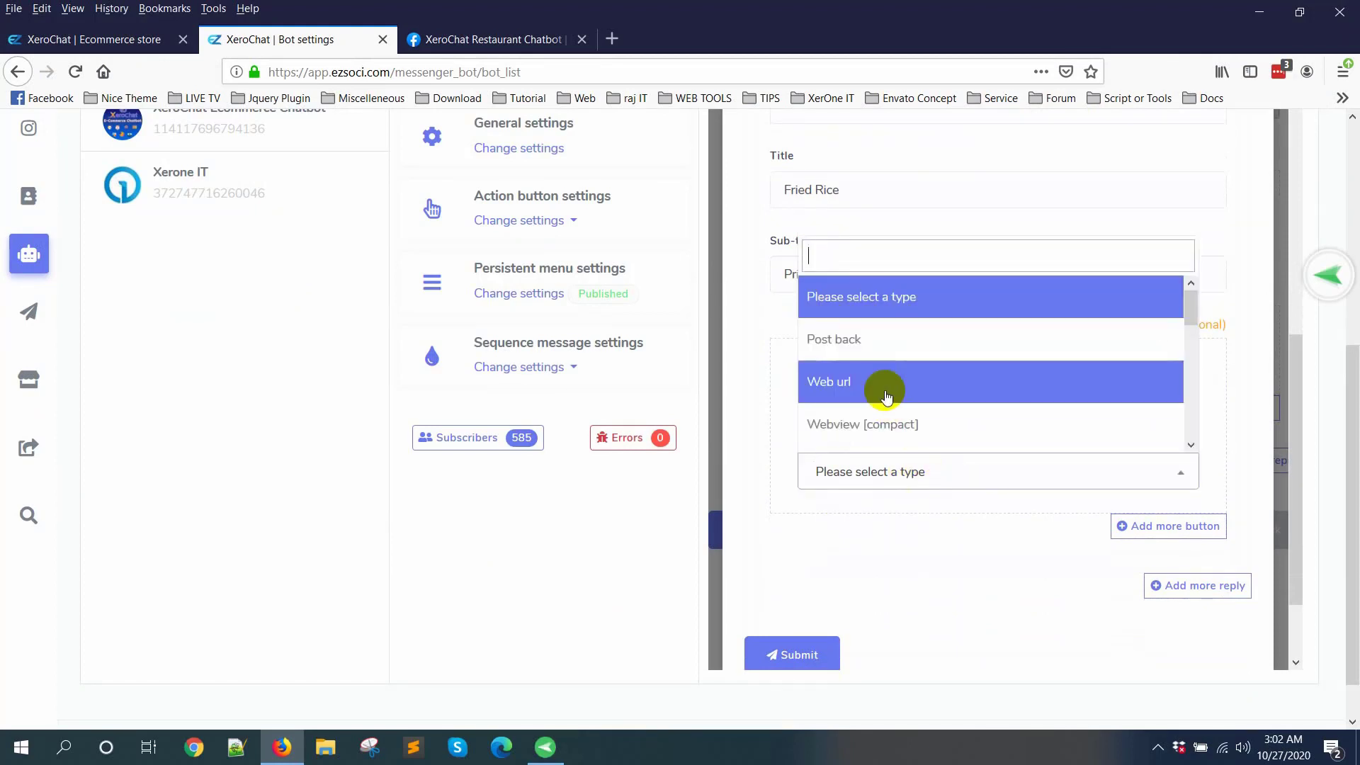
pyautogui.scroll(-3, 918, 396)
pyautogui.click(873, 311)
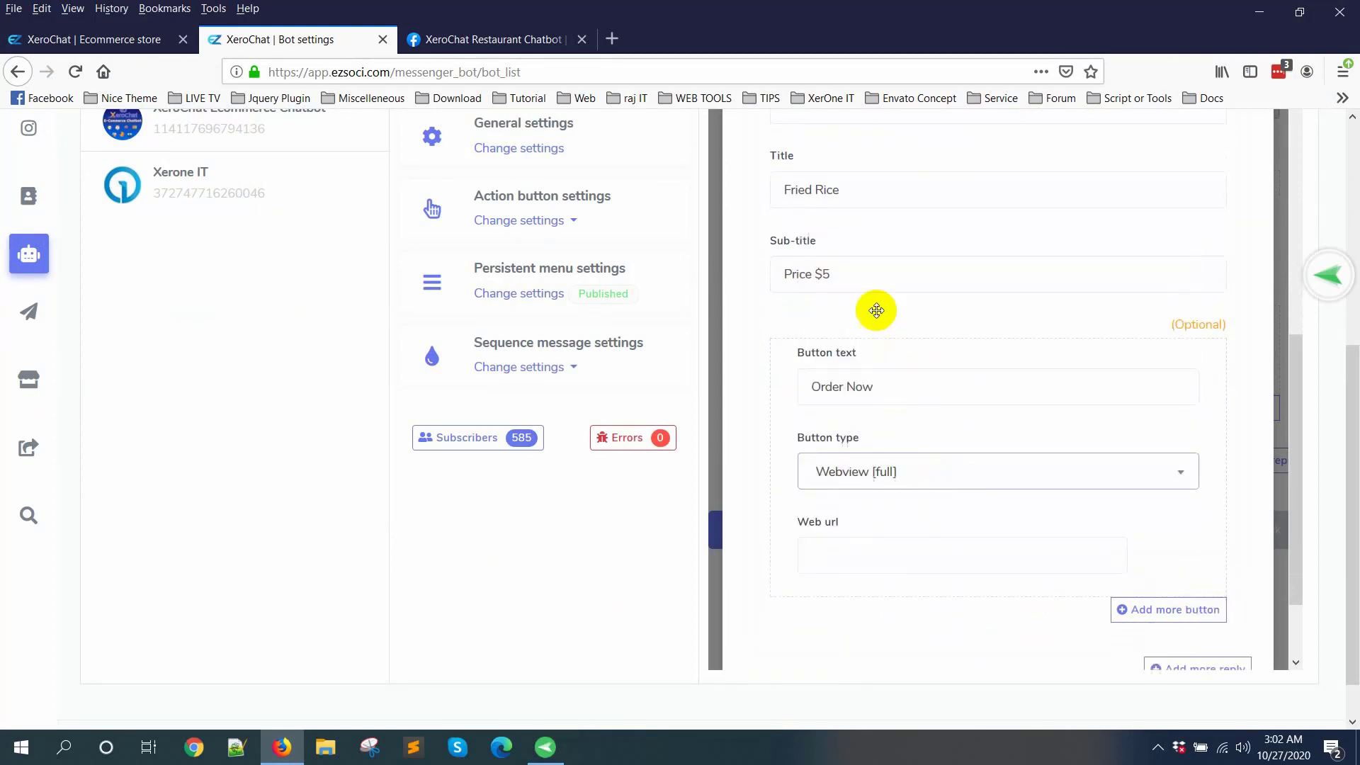
# Step: Find rice among the XeroChat Restaurant store's product URLs and copy the Fried Rice product page URL
pyautogui.click(99, 46)
pyautogui.scroll(-4, 744, 510)
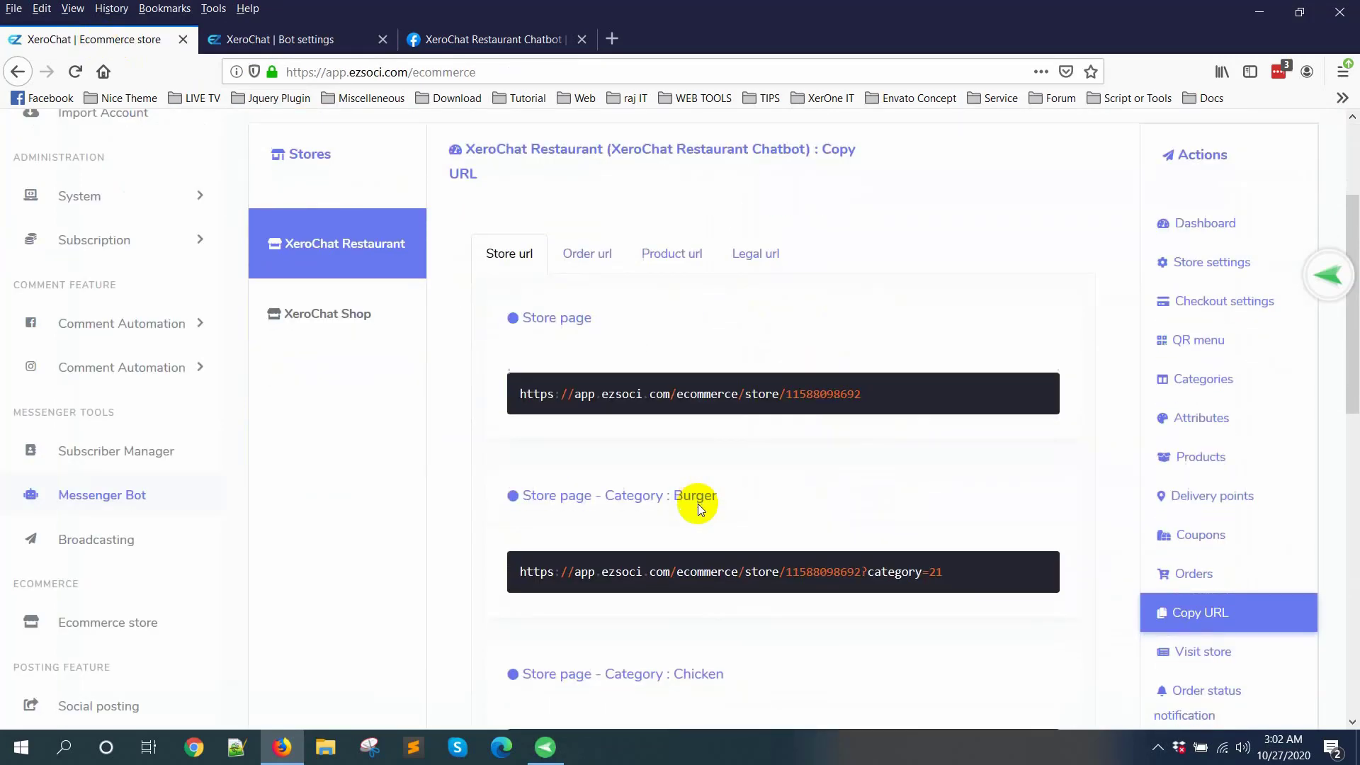
pyautogui.click(705, 164)
pyautogui.scroll(-10, 885, 496)
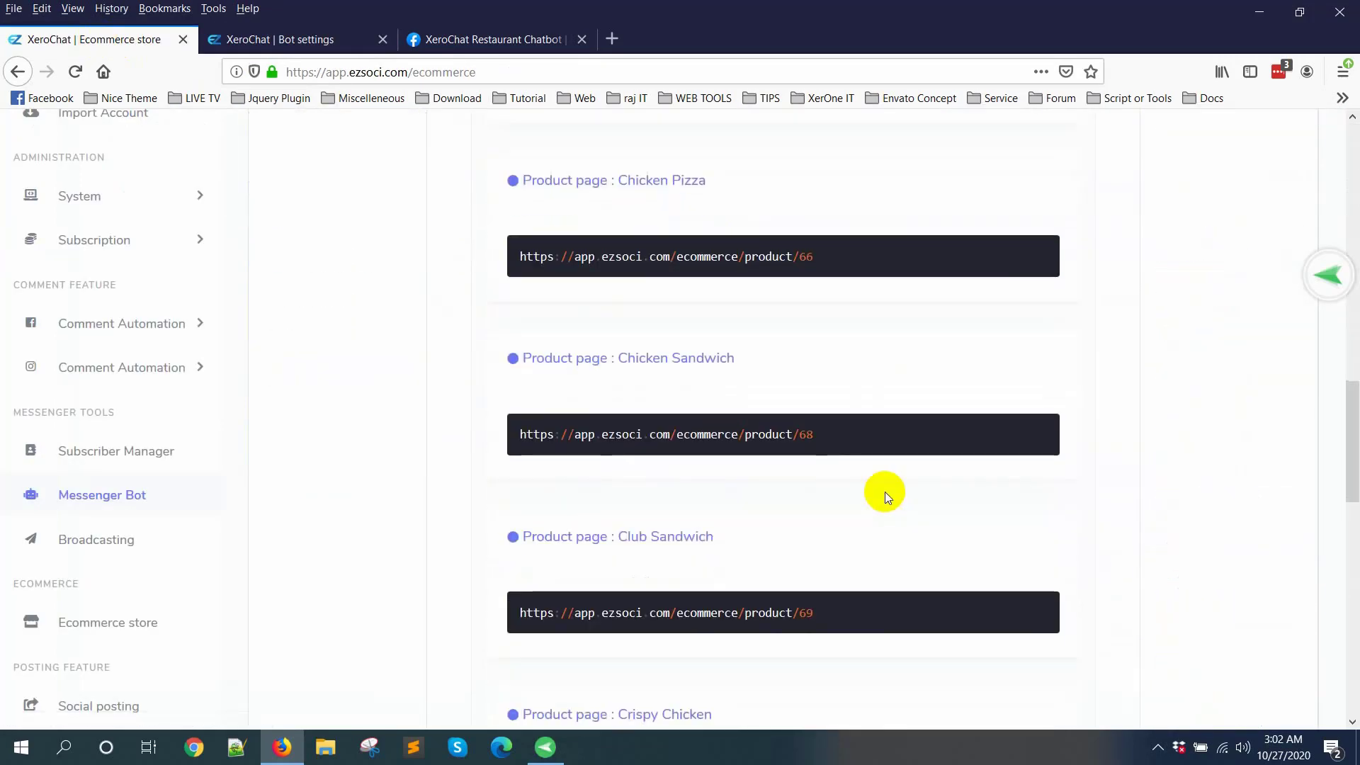
pyautogui.hotkey('ctrl', 'f')
pyautogui.write('rice')
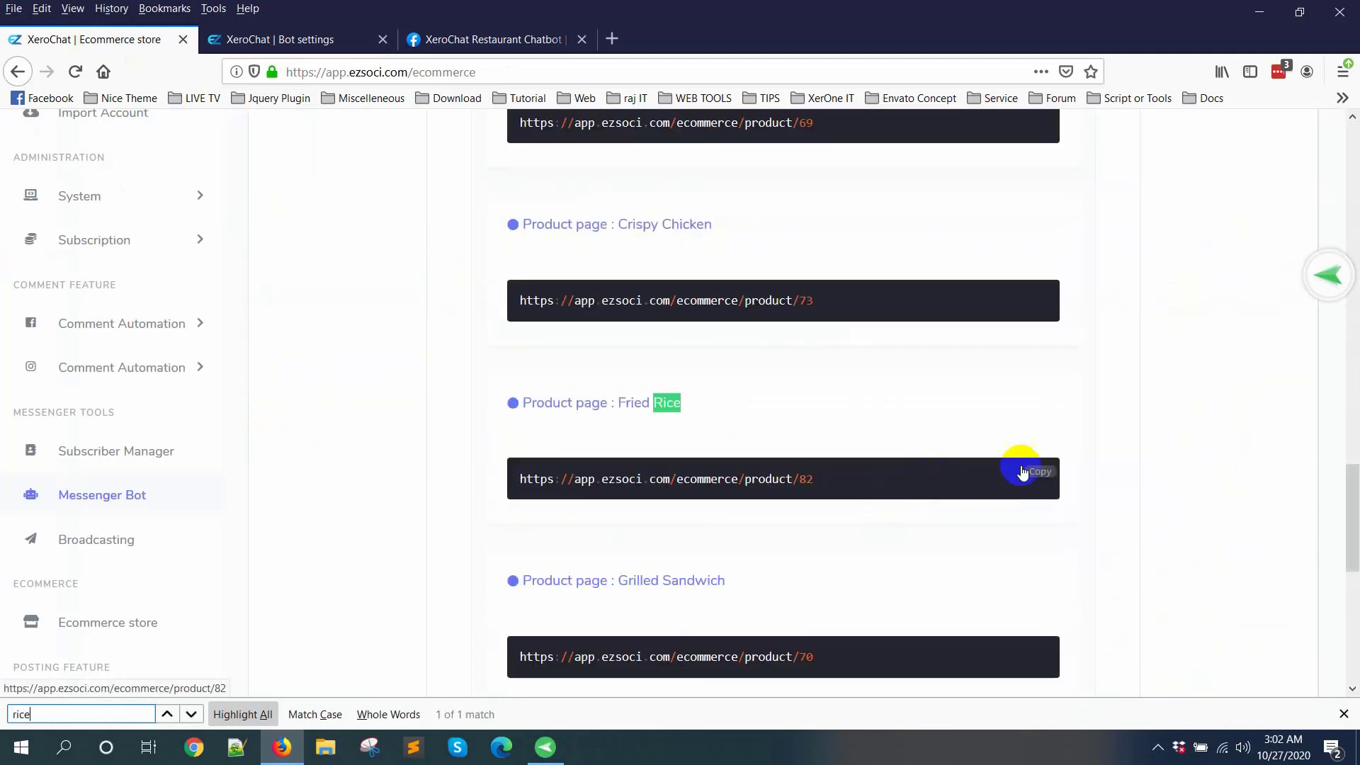
pyautogui.click(1041, 471)
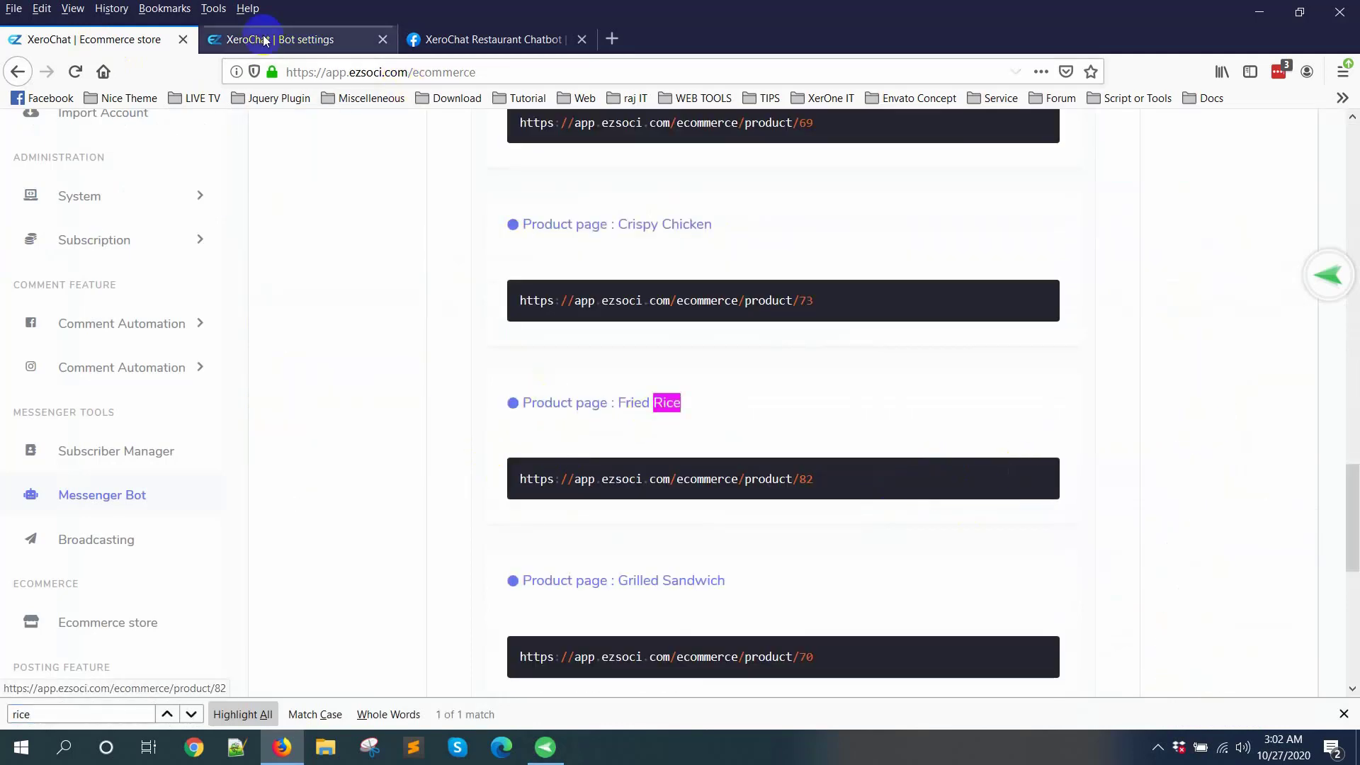
# Step: Paste the Fried Rice product URL as the Order Now button's web URL, submit the postback template and close its form
pyautogui.click(314, 37)
pyautogui.click(871, 559)
pyautogui.hotkey('ctrl', 'v')
pyautogui.scroll(-2, 902, 590)
pyautogui.click(795, 616)
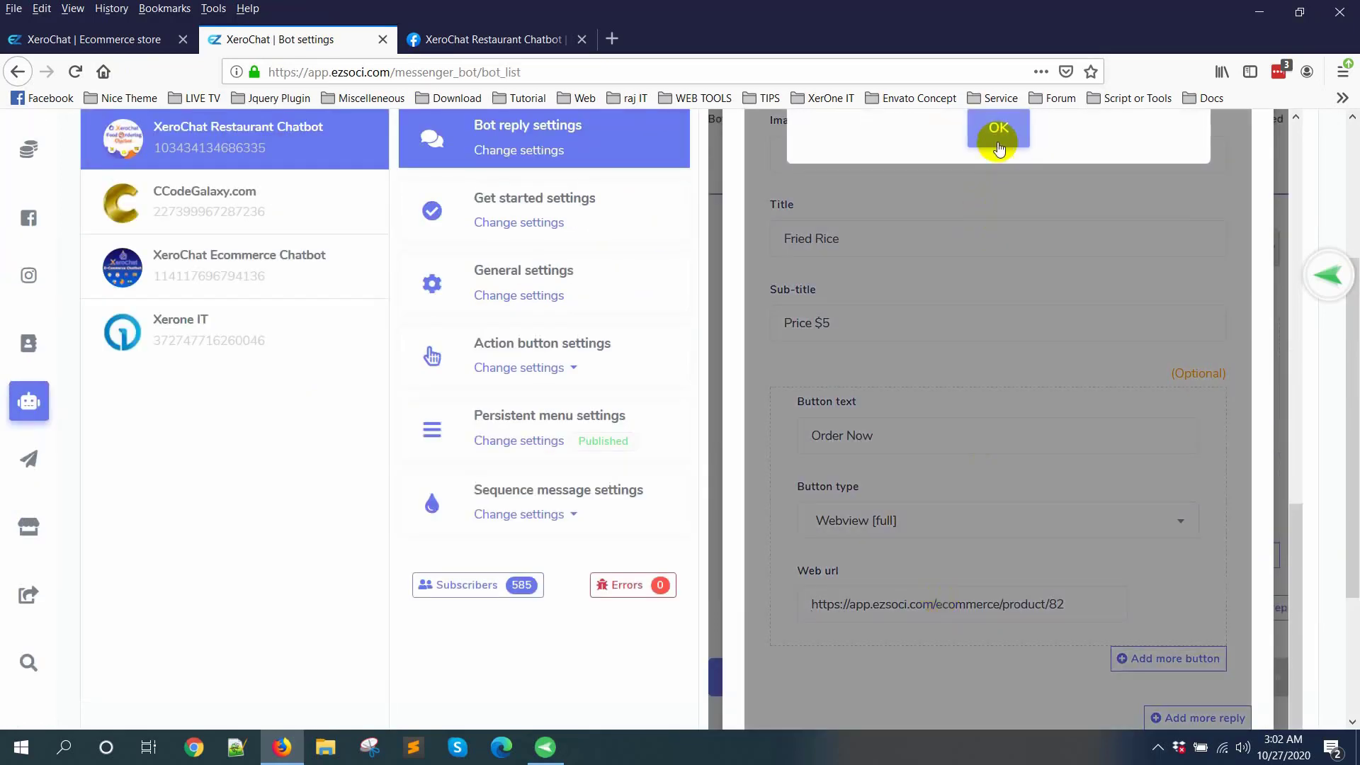
pyautogui.click(999, 136)
pyautogui.scroll(-5, 1156, 577)
pyautogui.click(1186, 573)
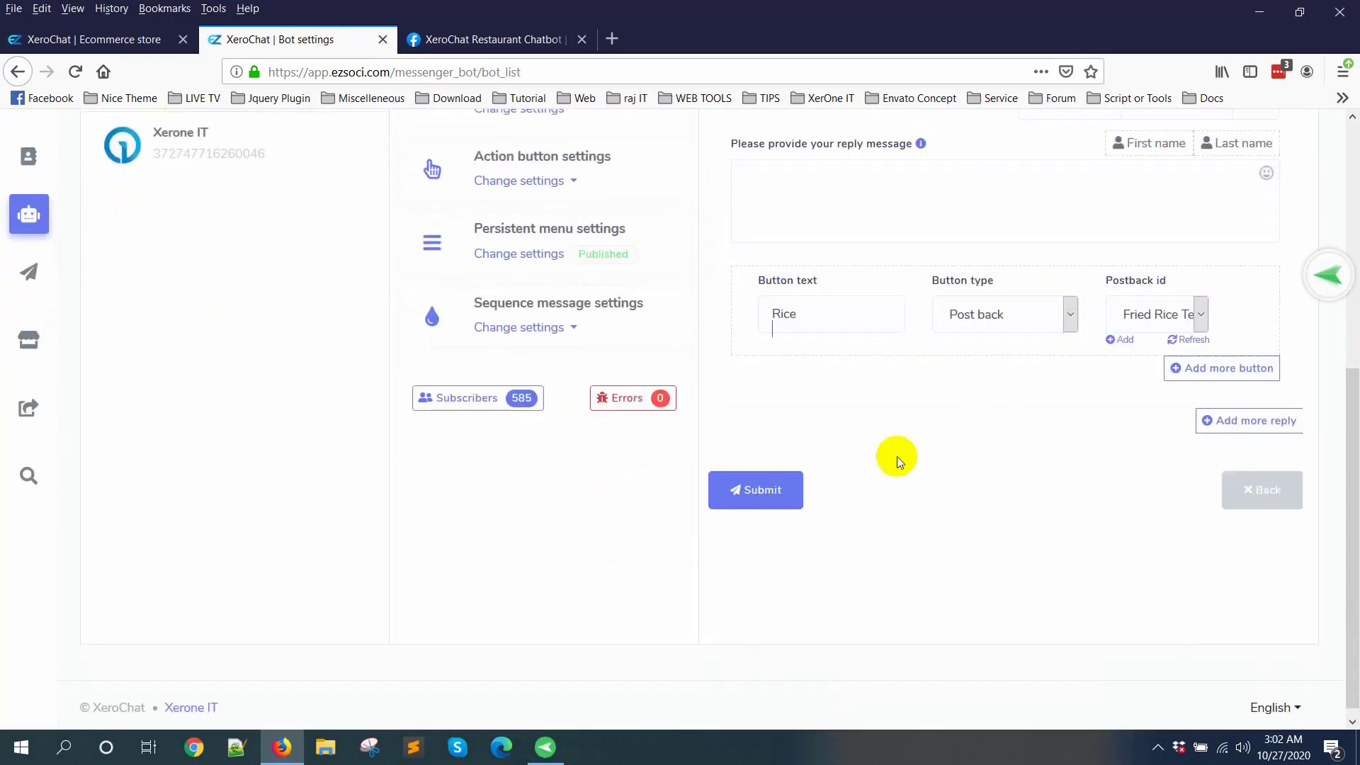
# Step: Try to submit the Lunch bot reply, and enter "Please select from below." as its reply message
pyautogui.click(788, 490)
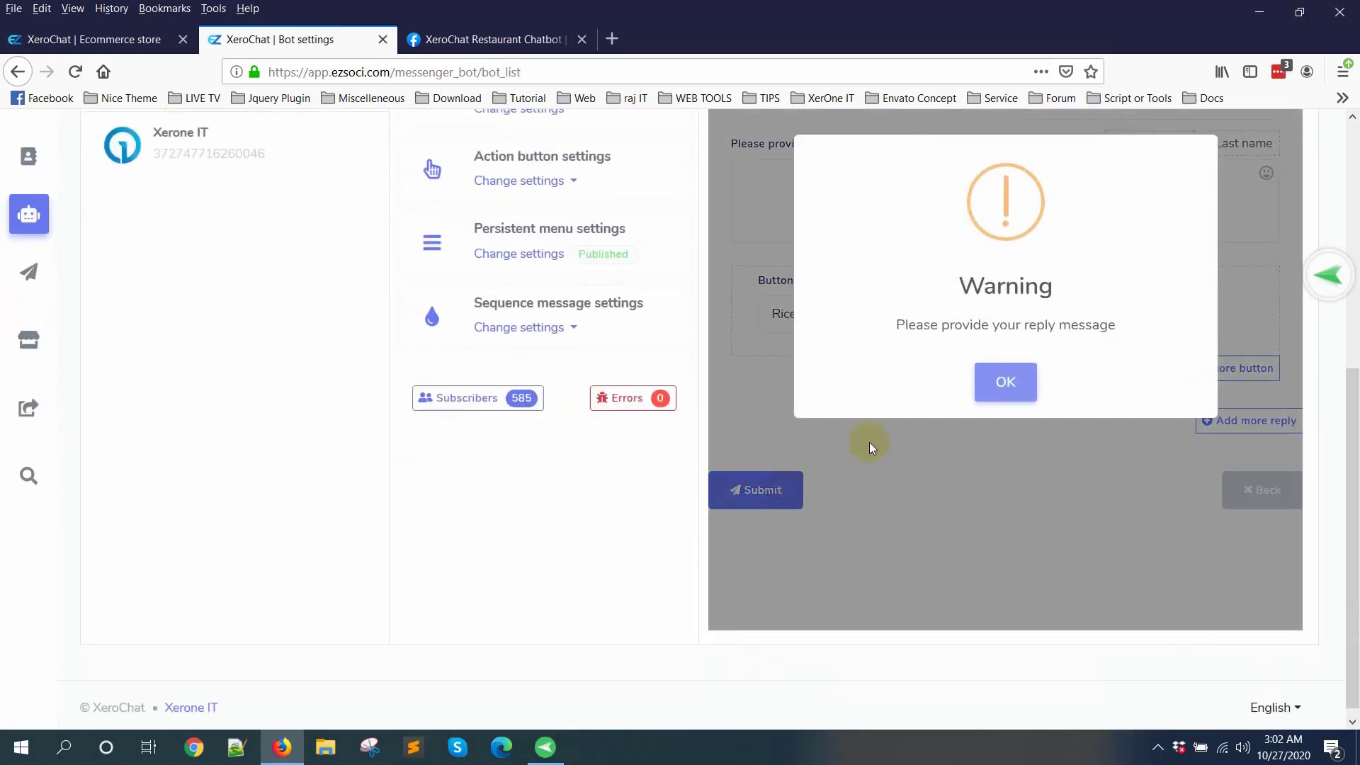
pyautogui.click(994, 383)
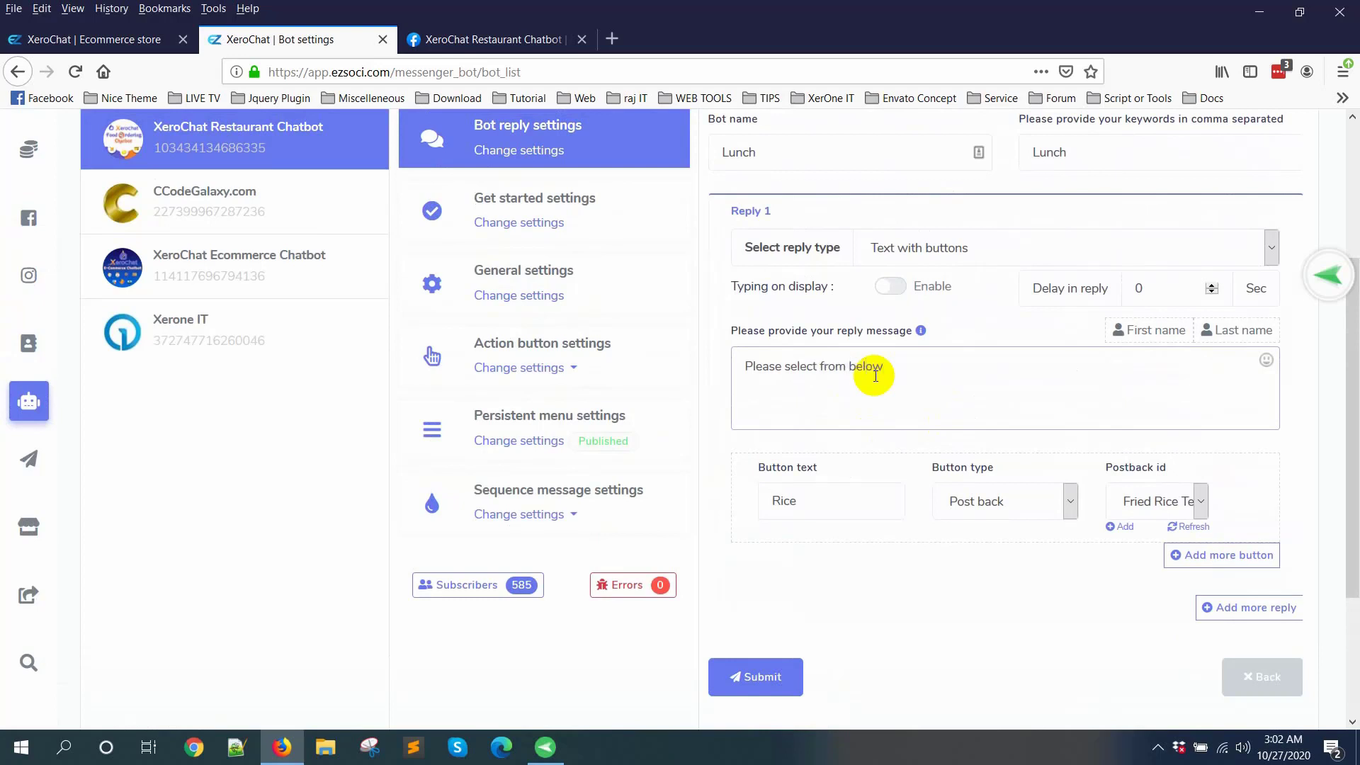
# Step: Add a second button named All Foods to Reply 1 and set its type to Webview [full]
pyautogui.scroll(-2, 849, 460)
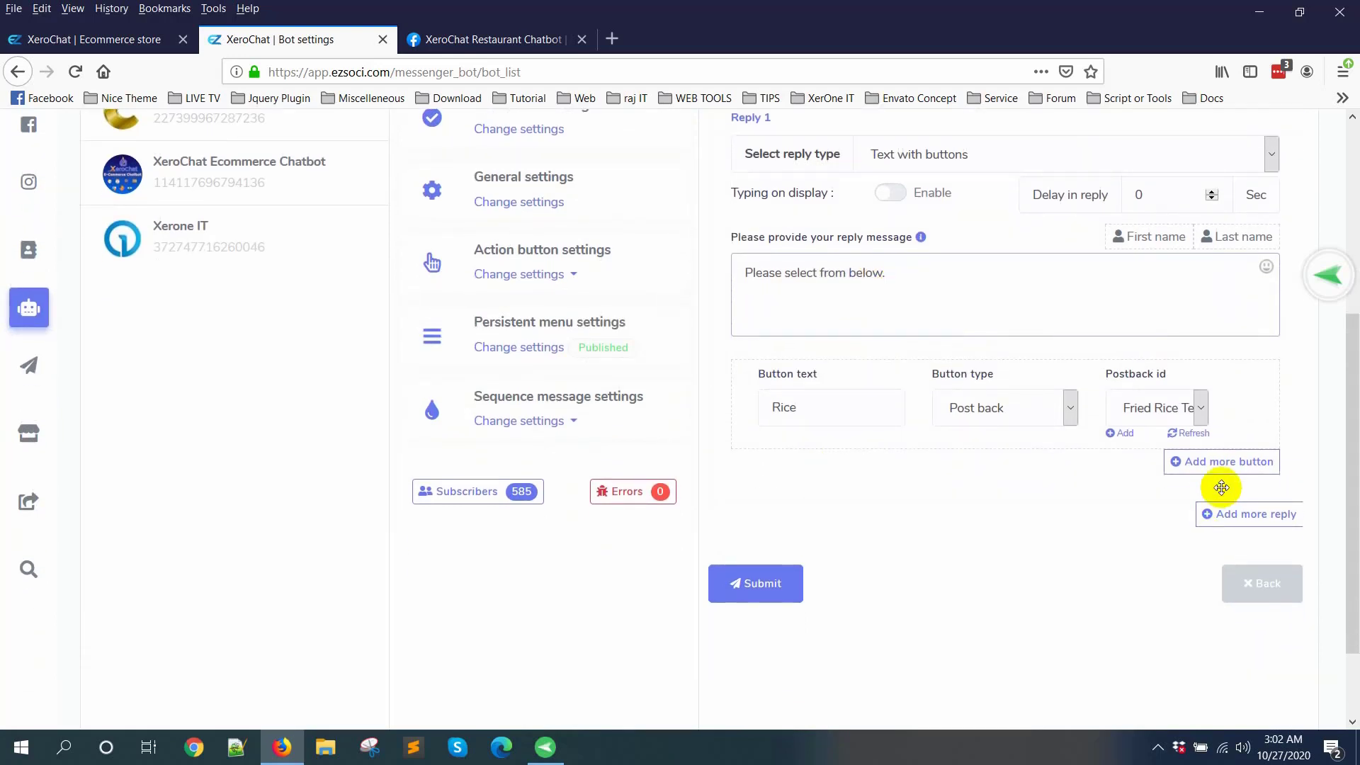
pyautogui.click(1271, 461)
pyautogui.click(806, 490)
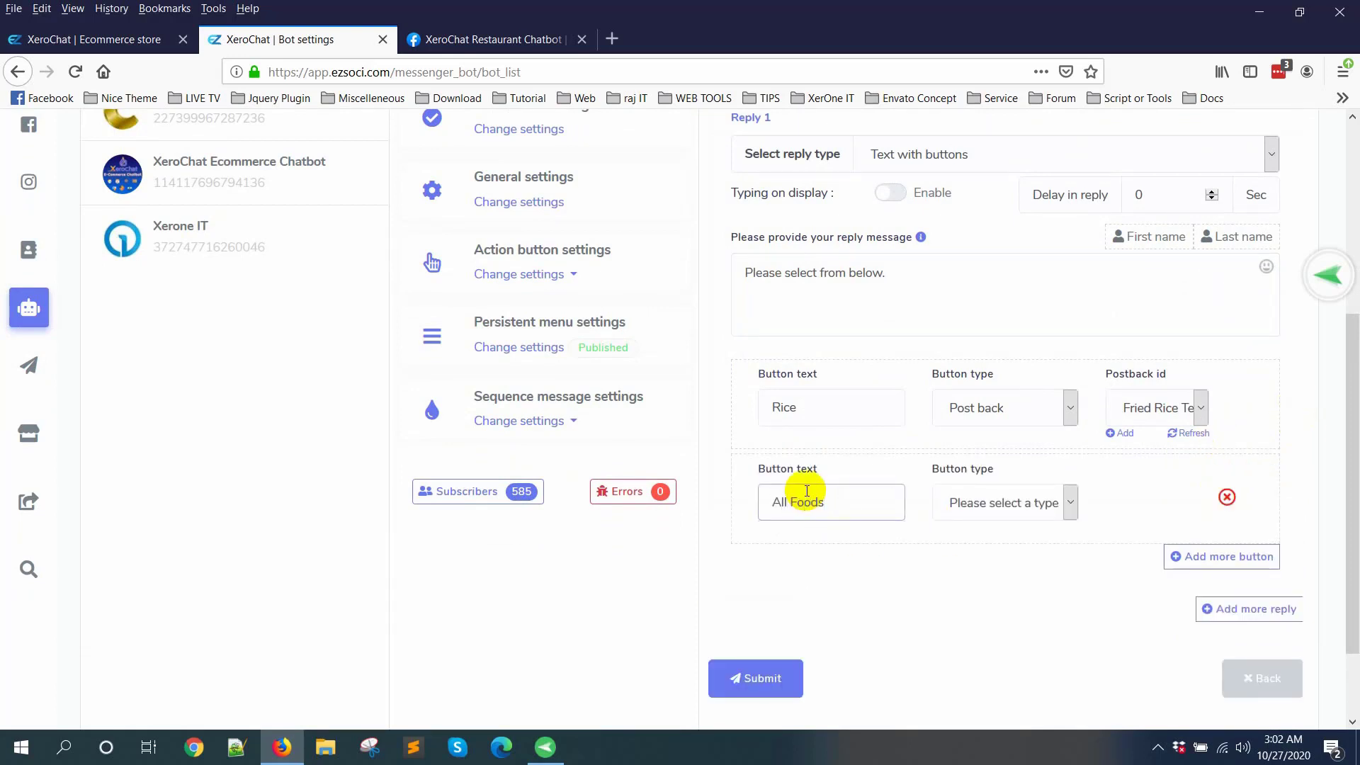
pyautogui.click(951, 504)
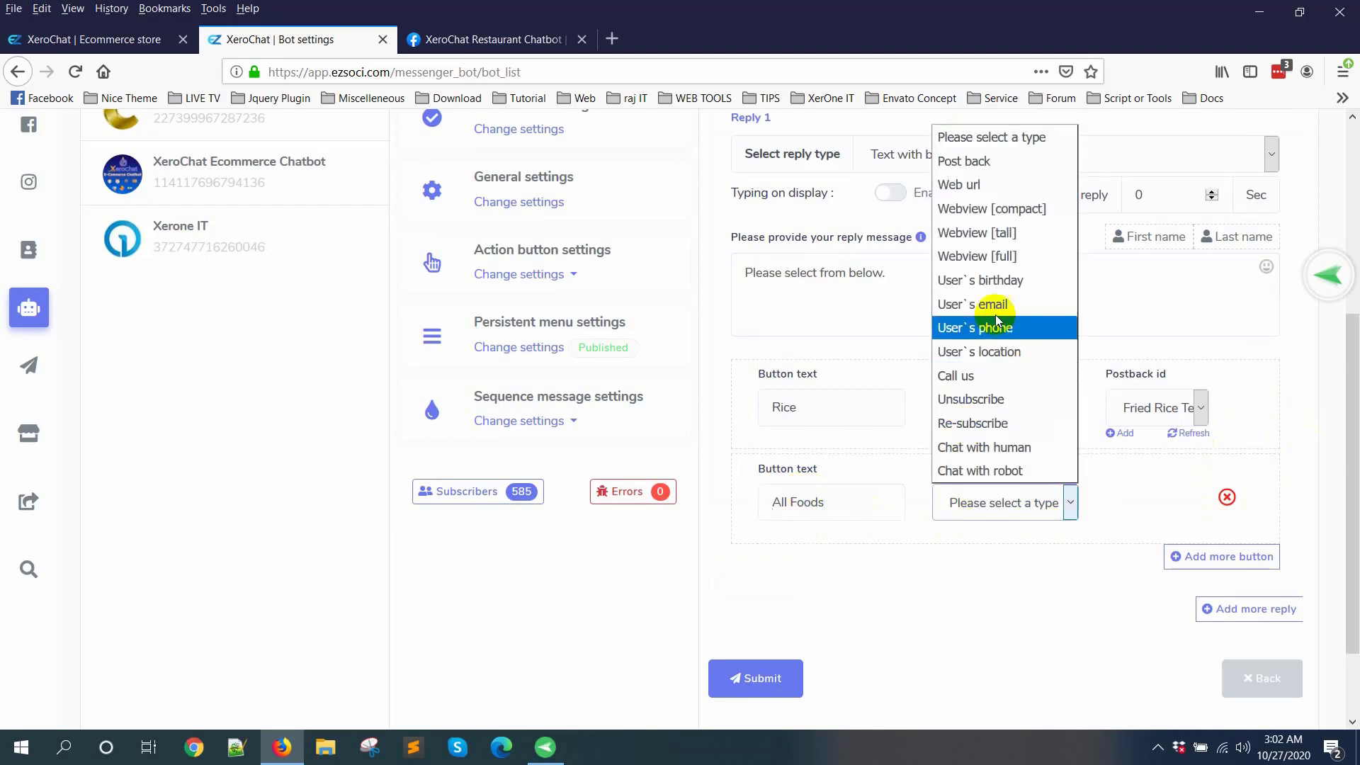
pyautogui.click(995, 257)
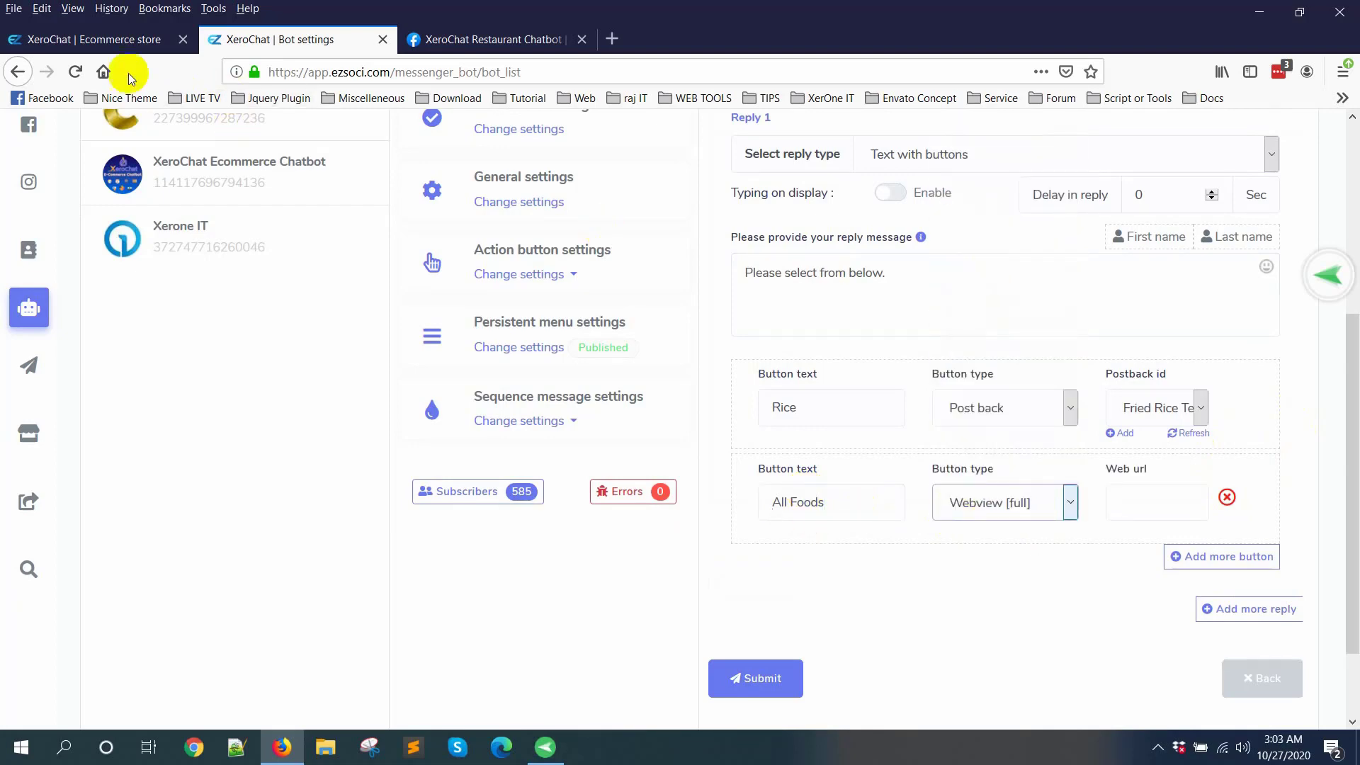
# Step: Copy the restaurant's main store page URL into the All Foods button's web URL and submit the Lunch bot reply
pyautogui.click(117, 40)
pyautogui.scroll(15, 532, 350)
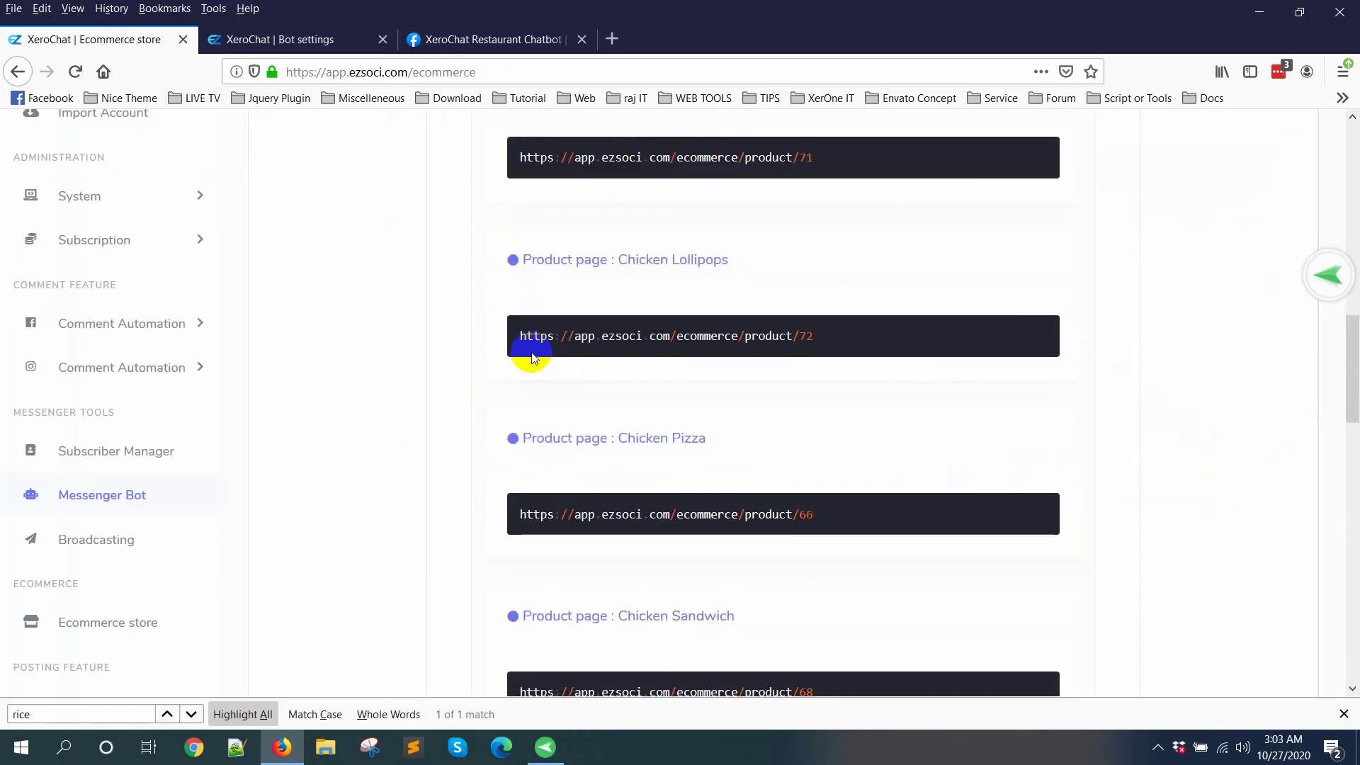
pyautogui.scroll(3, 533, 371)
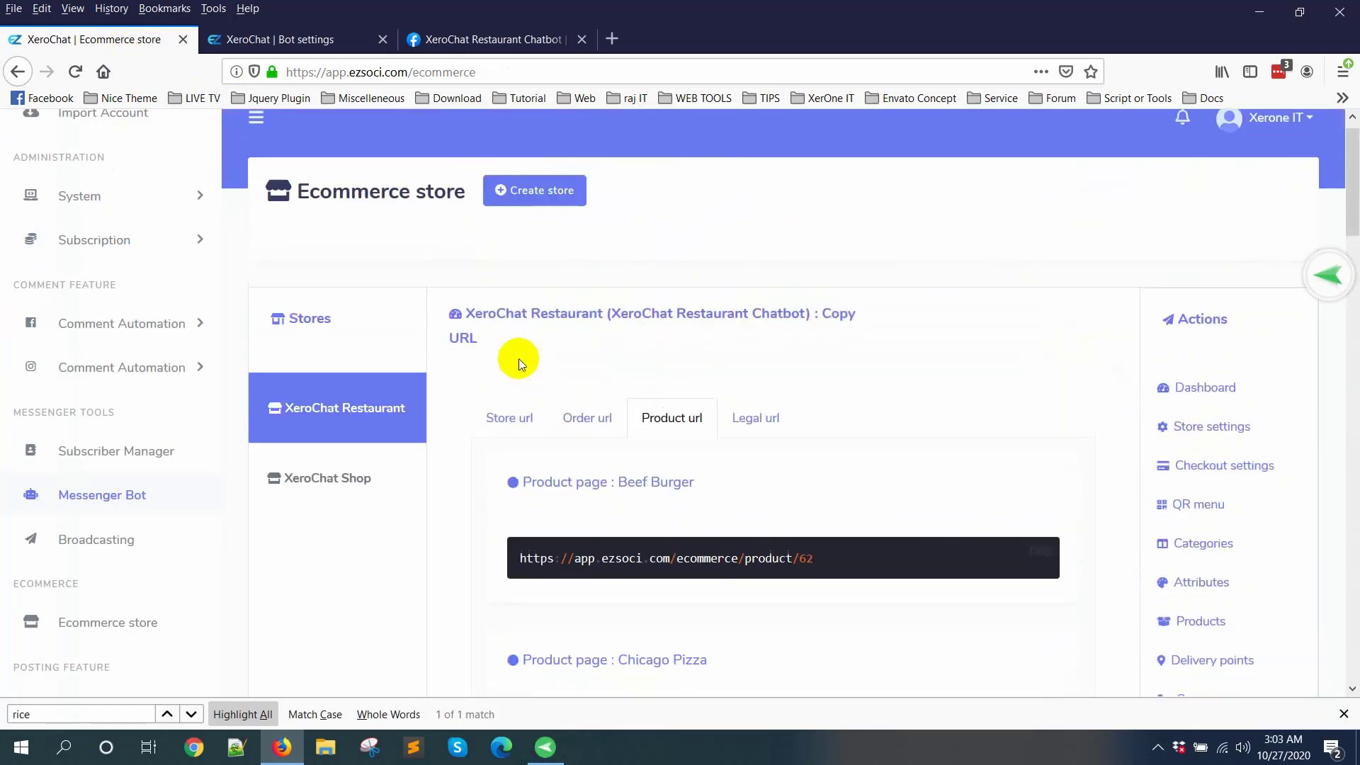
pyautogui.click(497, 417)
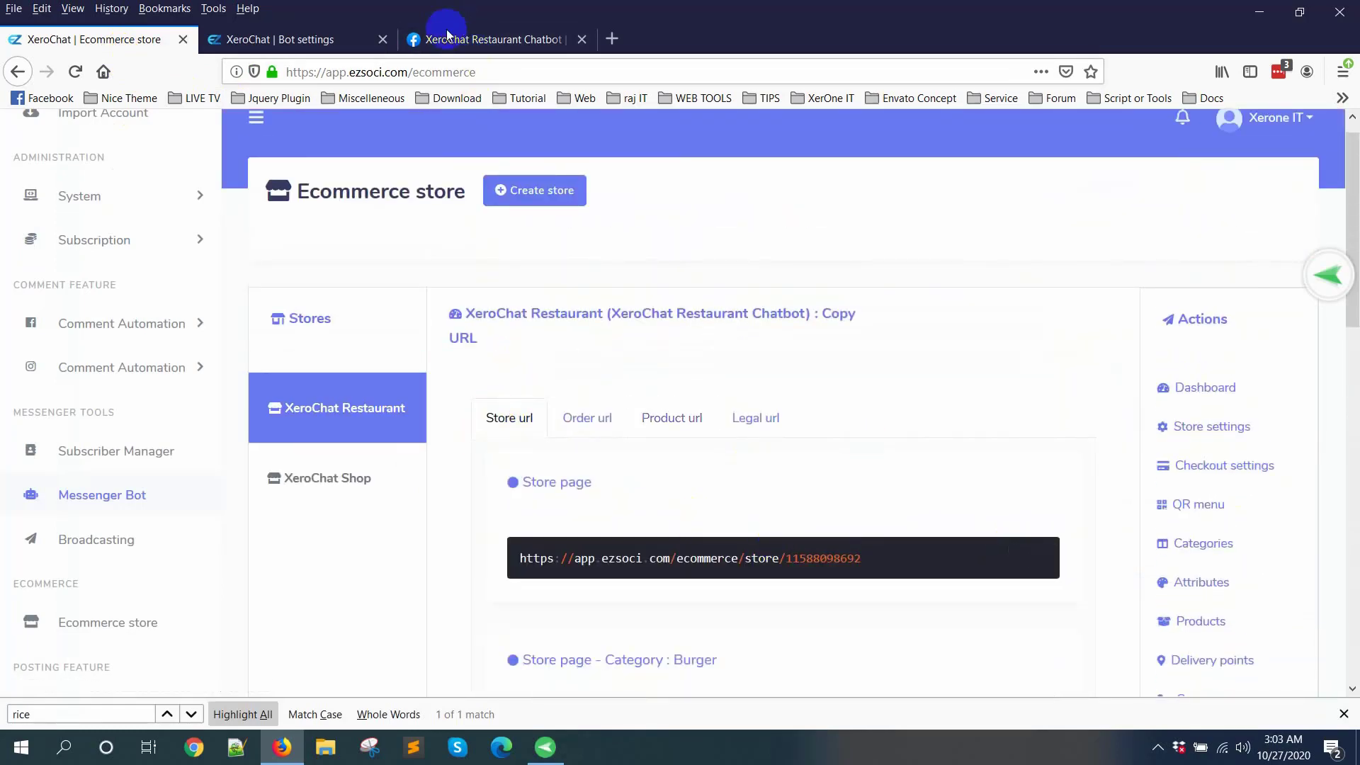
pyautogui.click(276, 40)
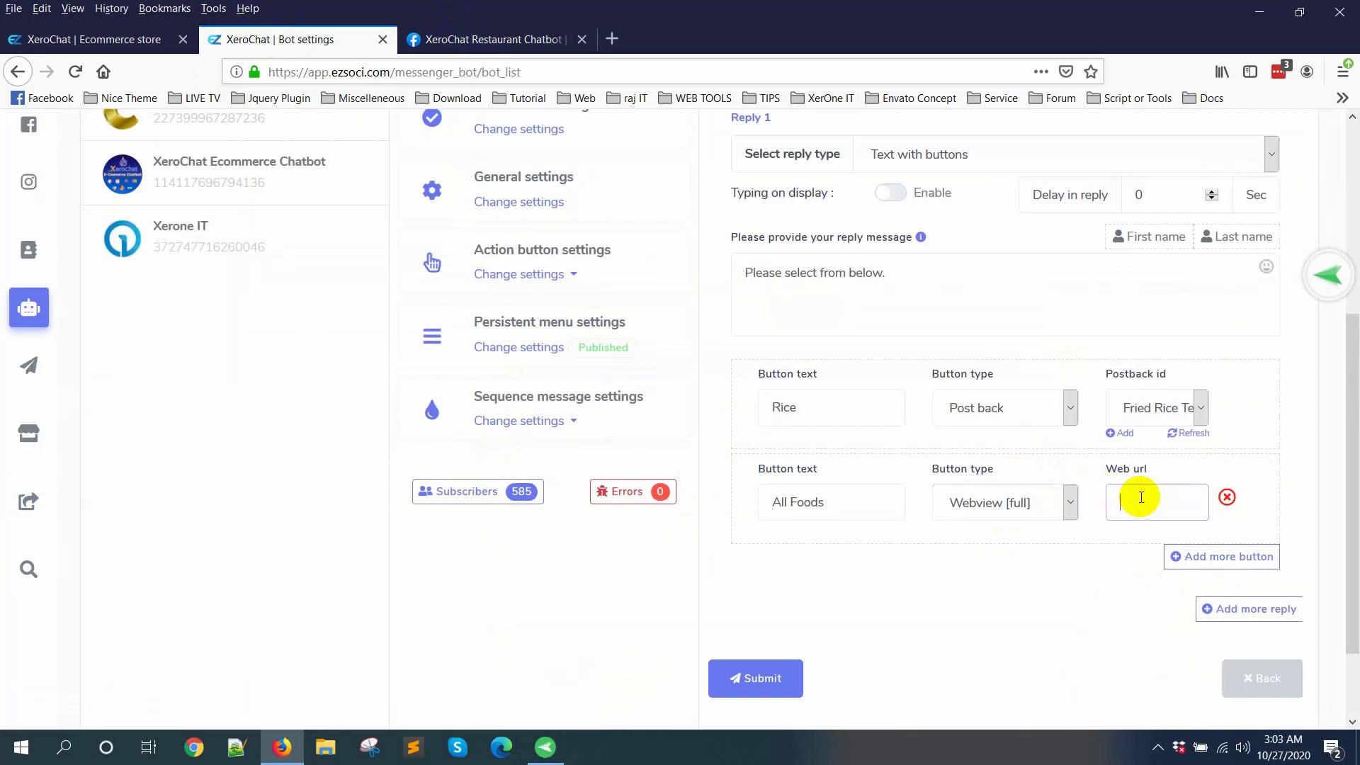
pyautogui.click(770, 678)
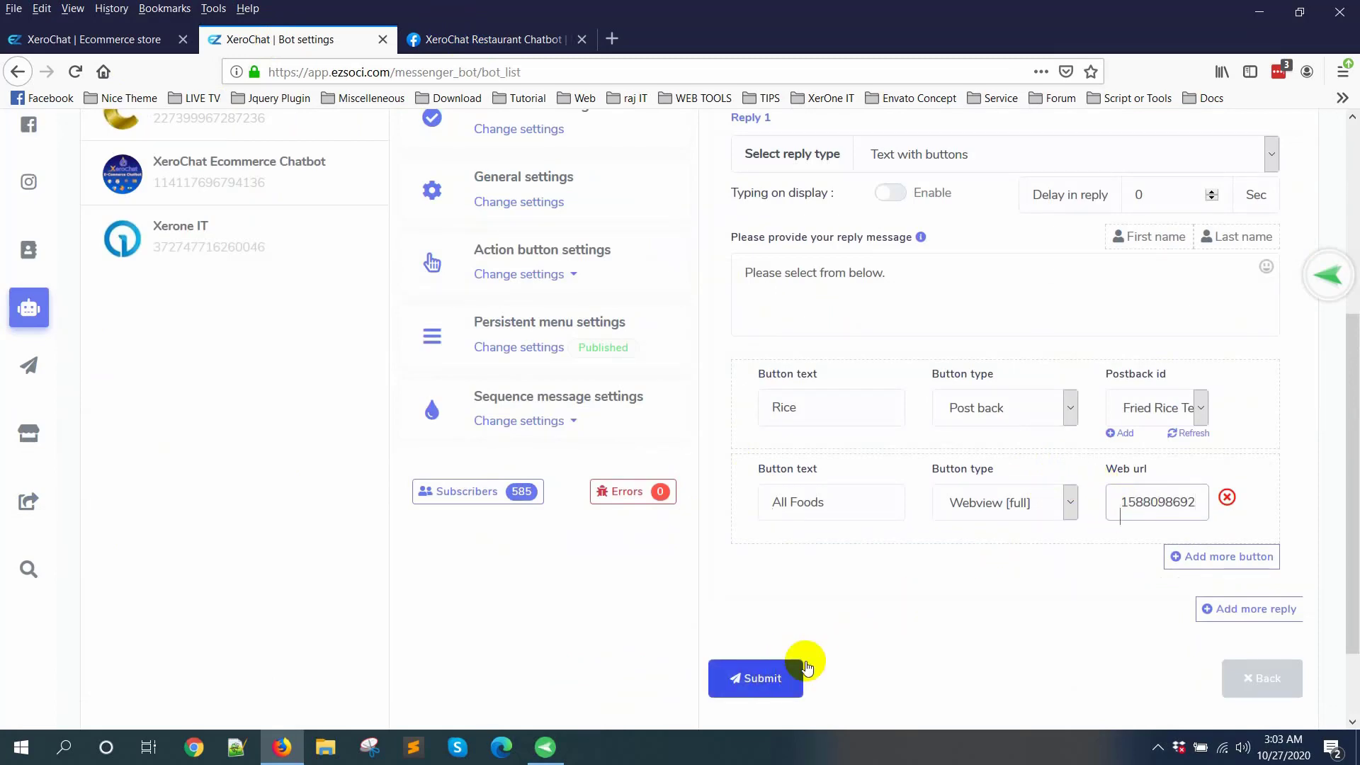
# Step: Send Lunch to the XeroChat Restaurant Chatbot in the Facebook page chat and choose Rice from its reply
pyautogui.click(450, 39)
pyautogui.click(1134, 717)
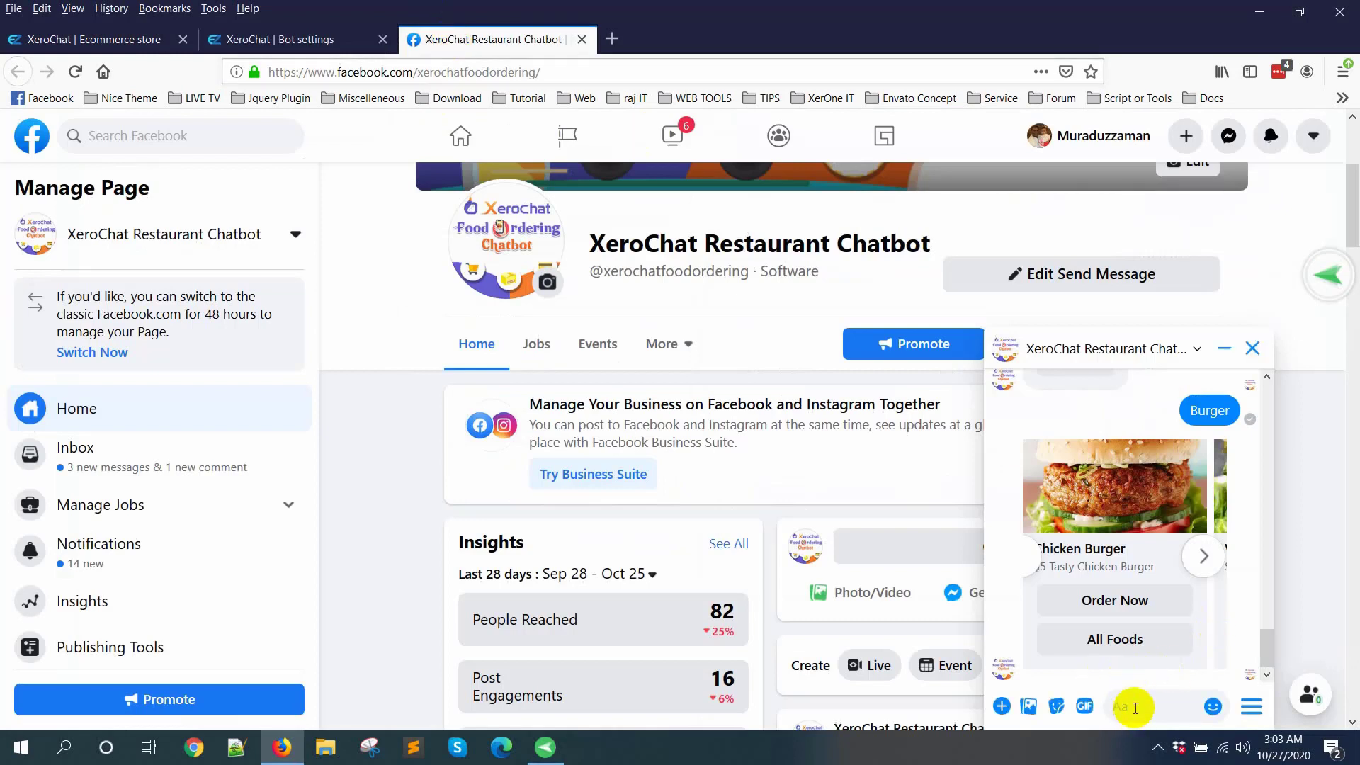
pyautogui.write('Lun')
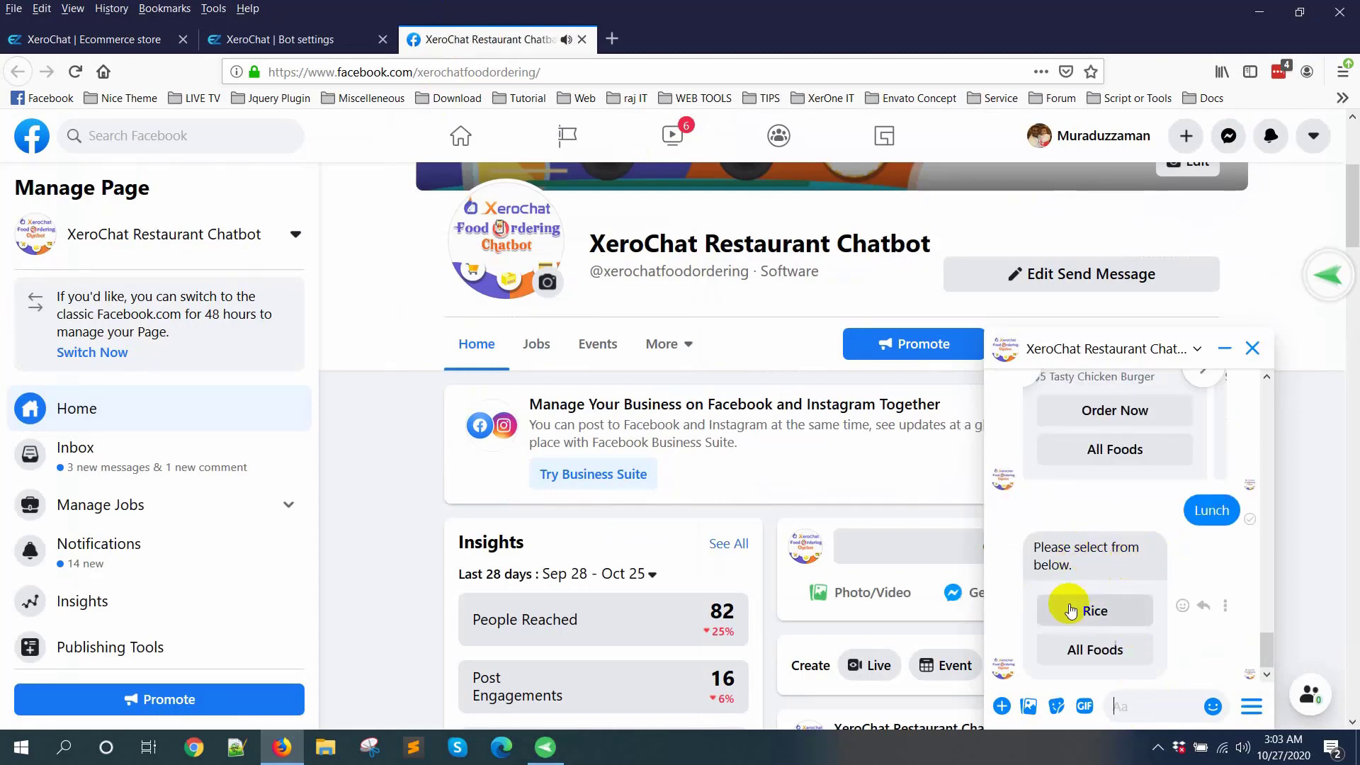
pyautogui.click(1088, 611)
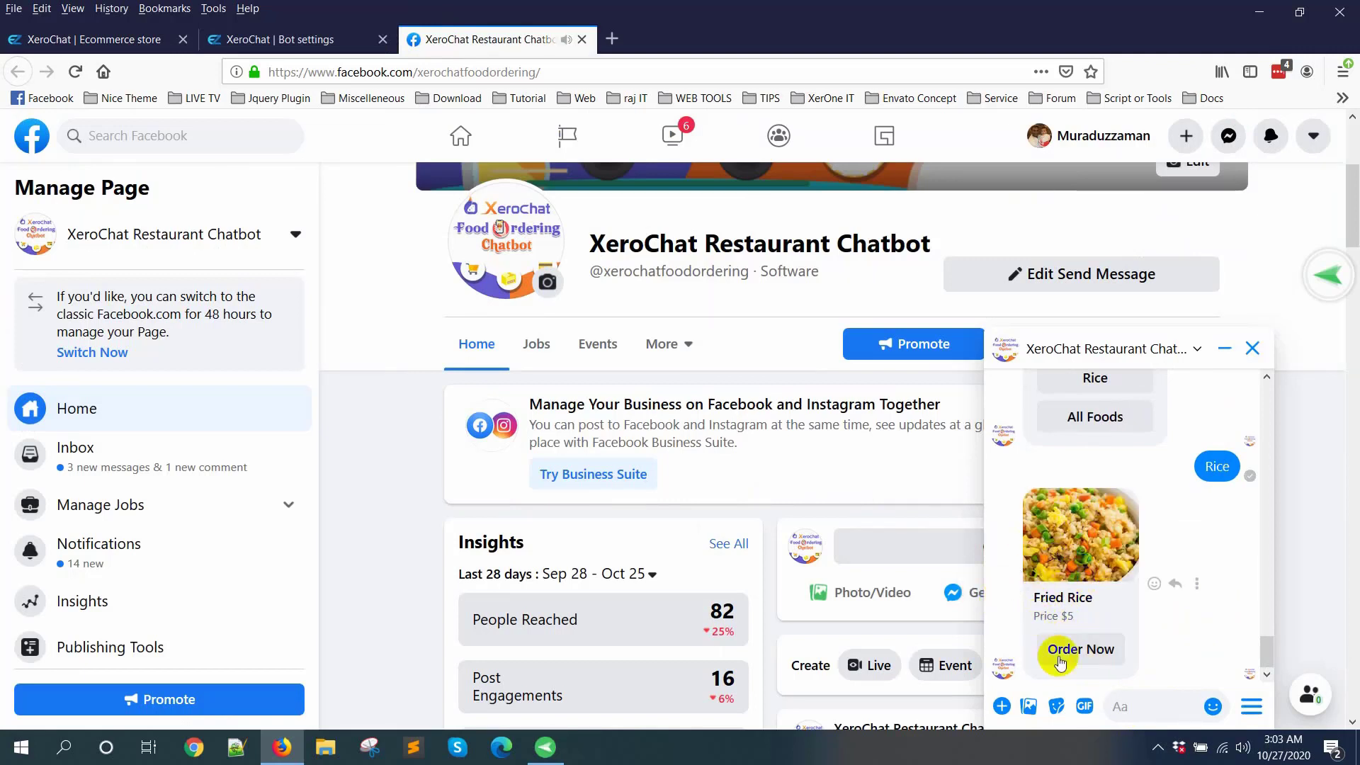
# Step: Open the Fried Rice order page from the chatbot reply and select the Small package size
pyautogui.click(1080, 649)
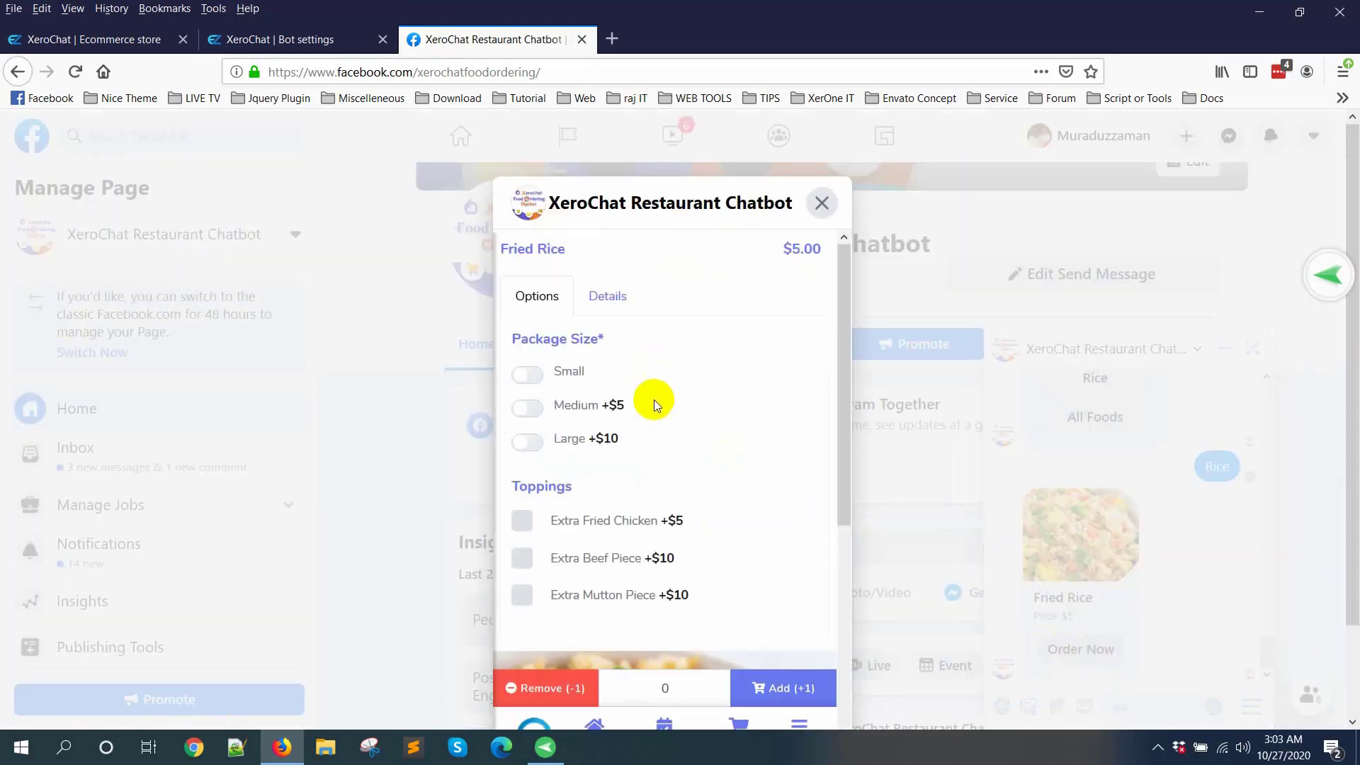
pyautogui.scroll(-3, 680, 467)
pyautogui.scroll(3, 638, 471)
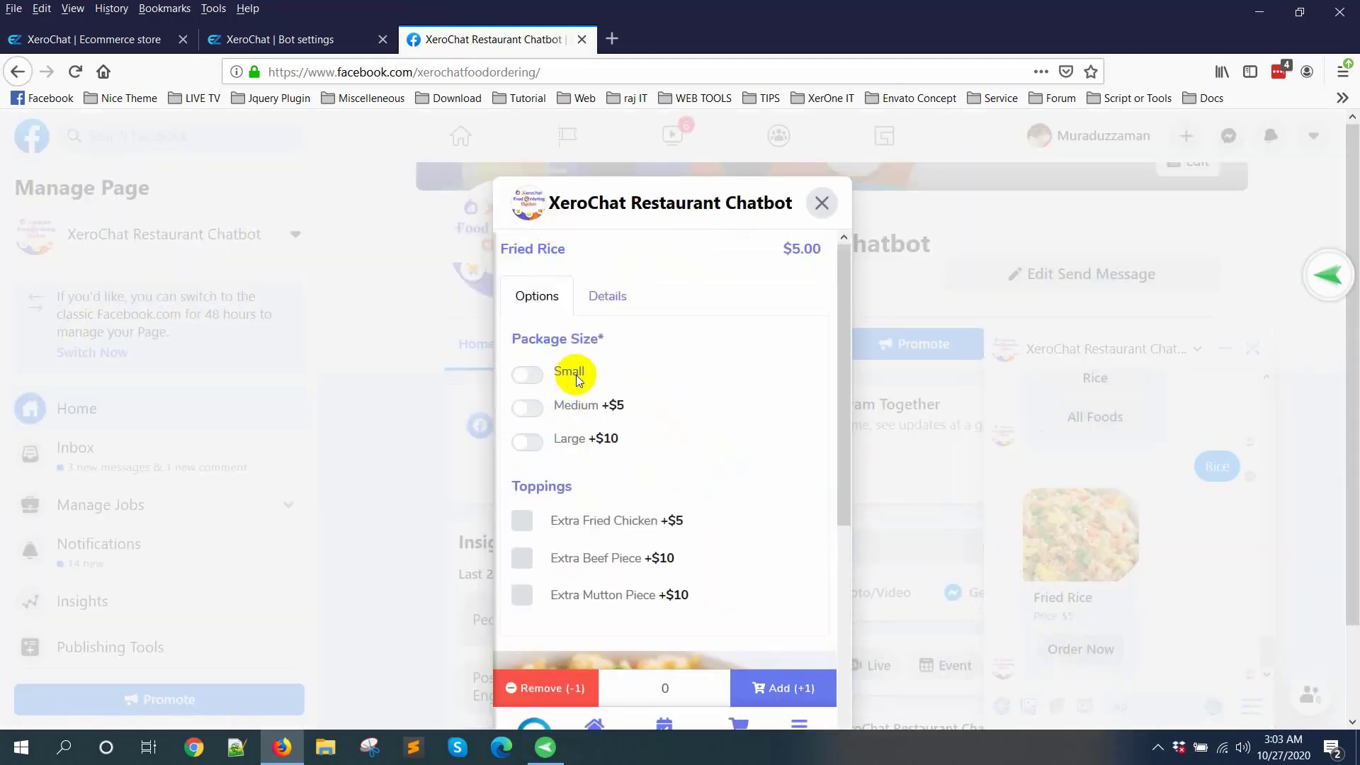
pyautogui.click(578, 376)
# Step: Select the Extra Fried Chicken, Extra Beef Piece and Extra Mutton Piece toppings and add one Fried Rice to the cart
pyautogui.scroll(-3, 673, 409)
pyautogui.click(630, 339)
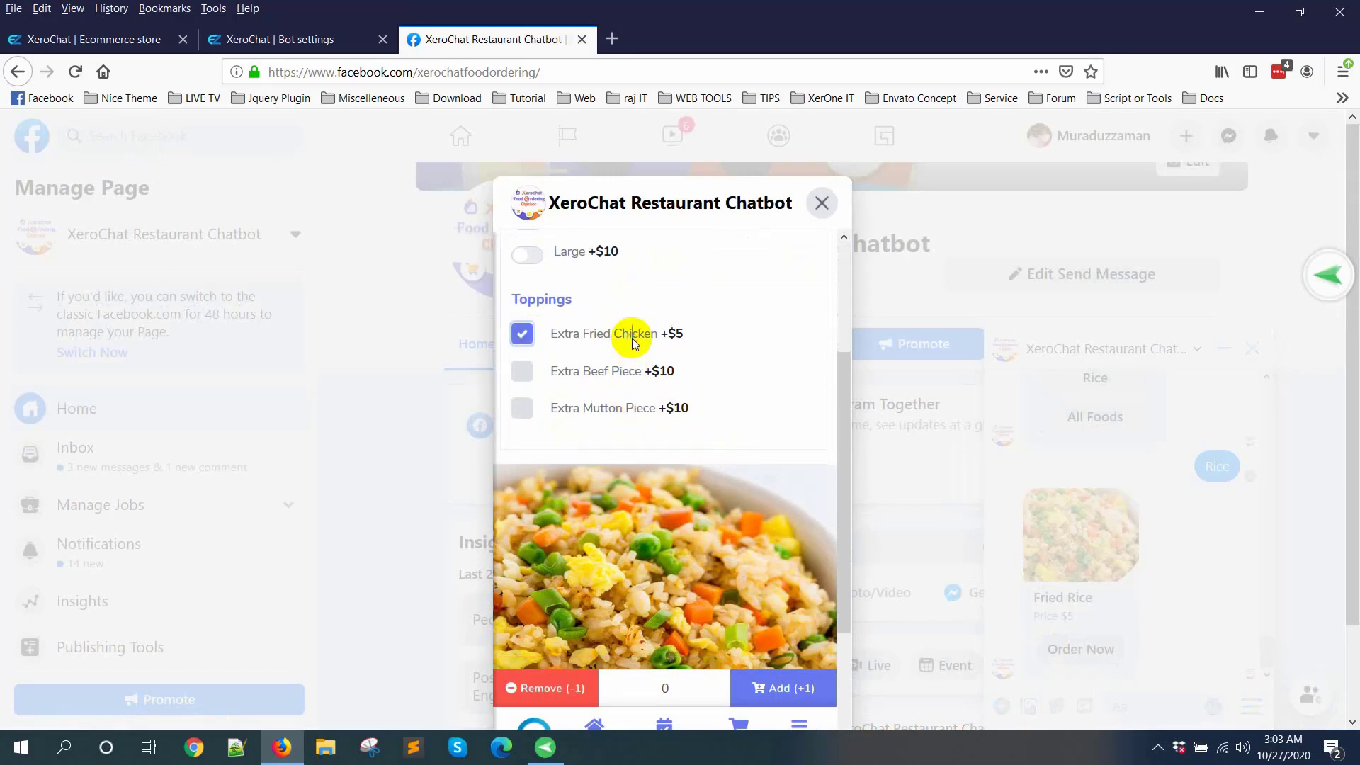
pyautogui.click(628, 372)
pyautogui.click(616, 409)
pyautogui.scroll(-3, 705, 423)
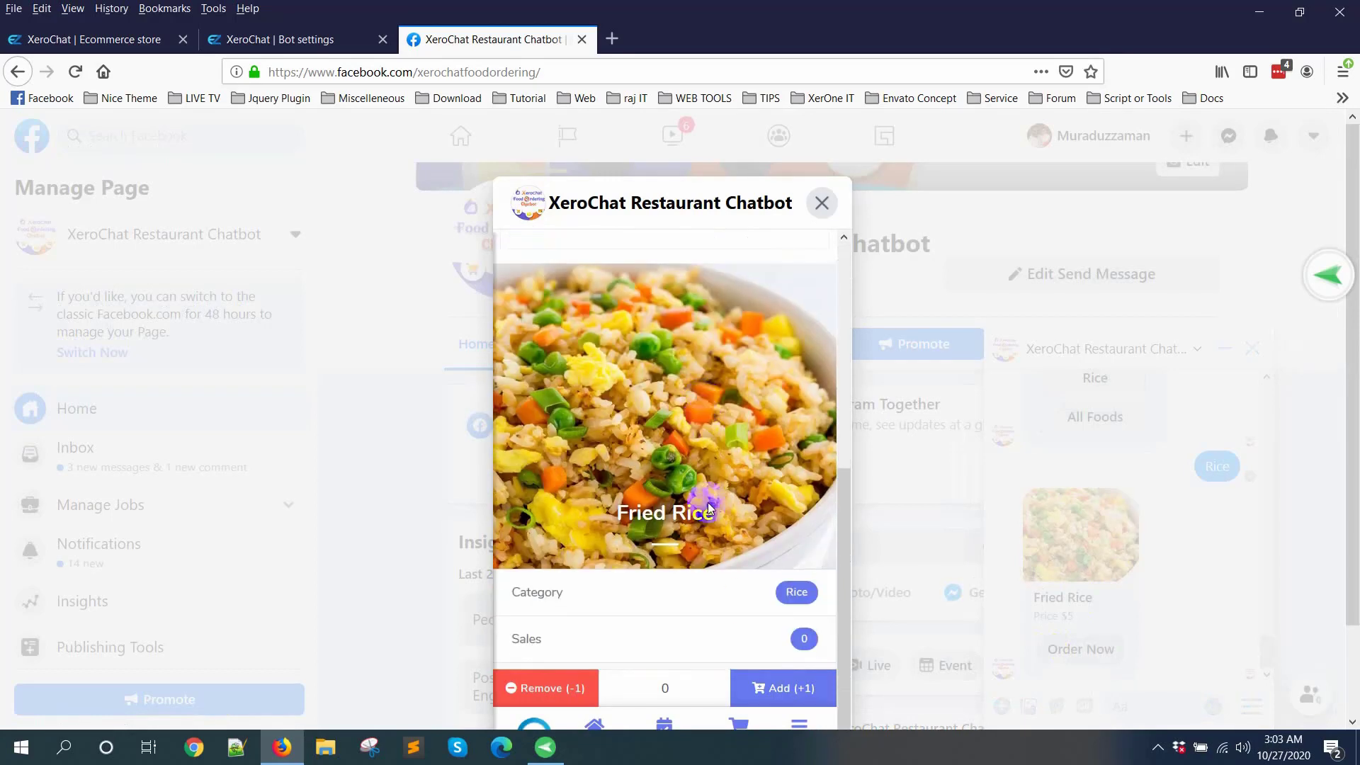
pyautogui.click(783, 687)
pyautogui.scroll(5, 745, 511)
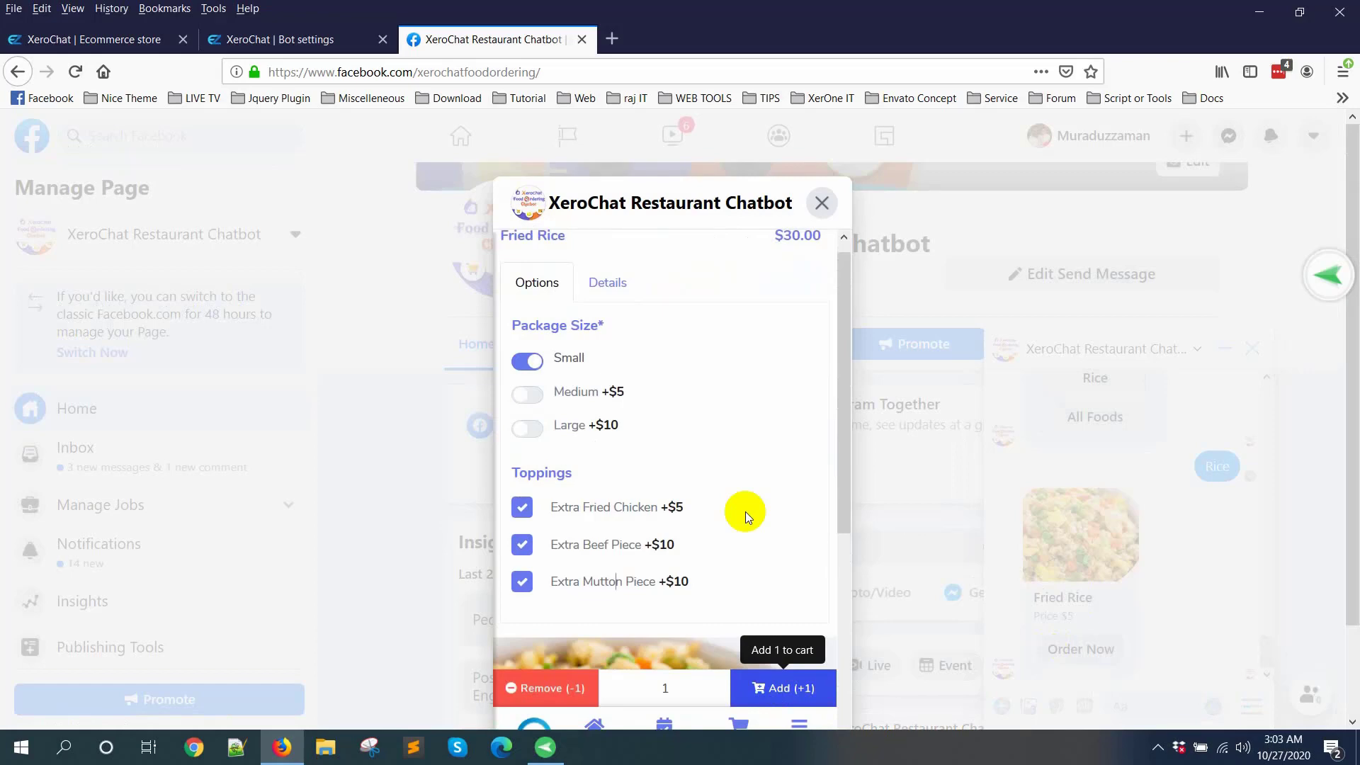
pyautogui.click(1157, 747)
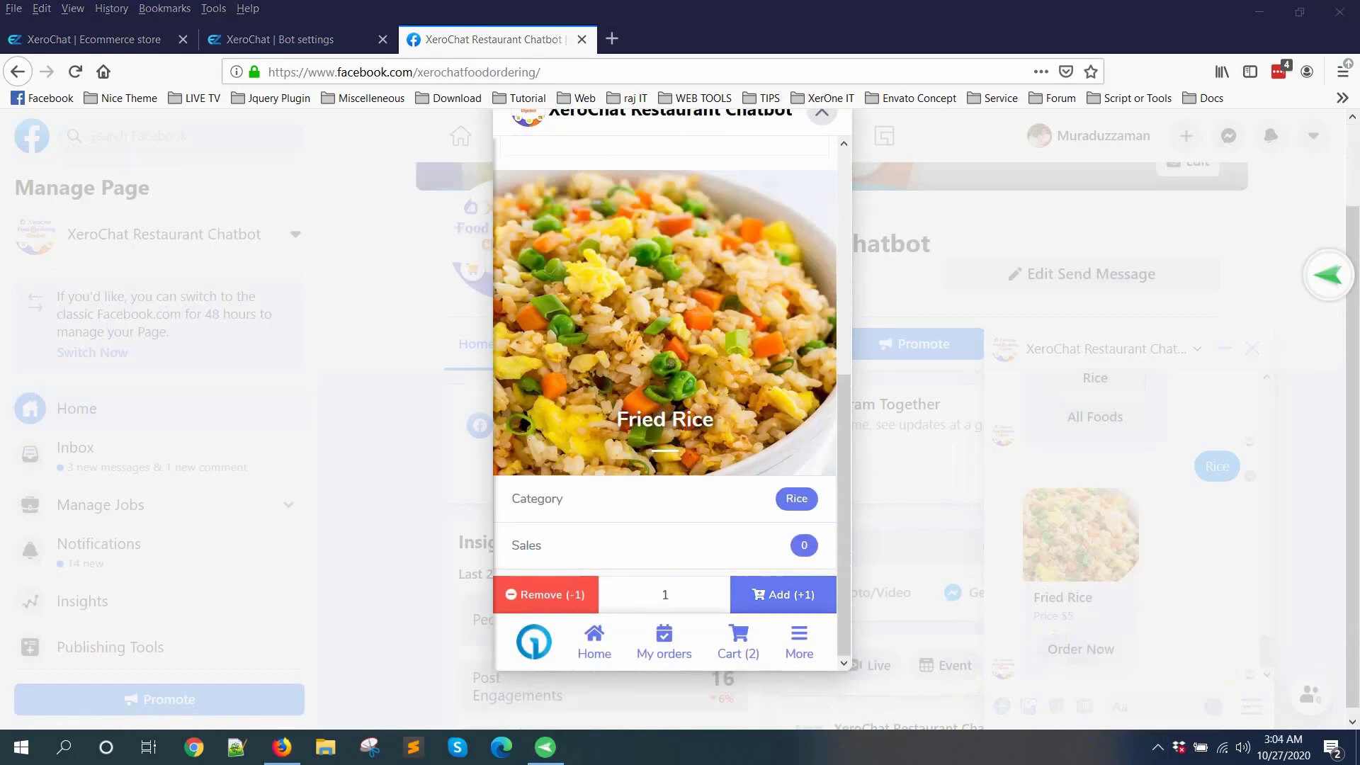
pyautogui.scroll(6, 750, 509)
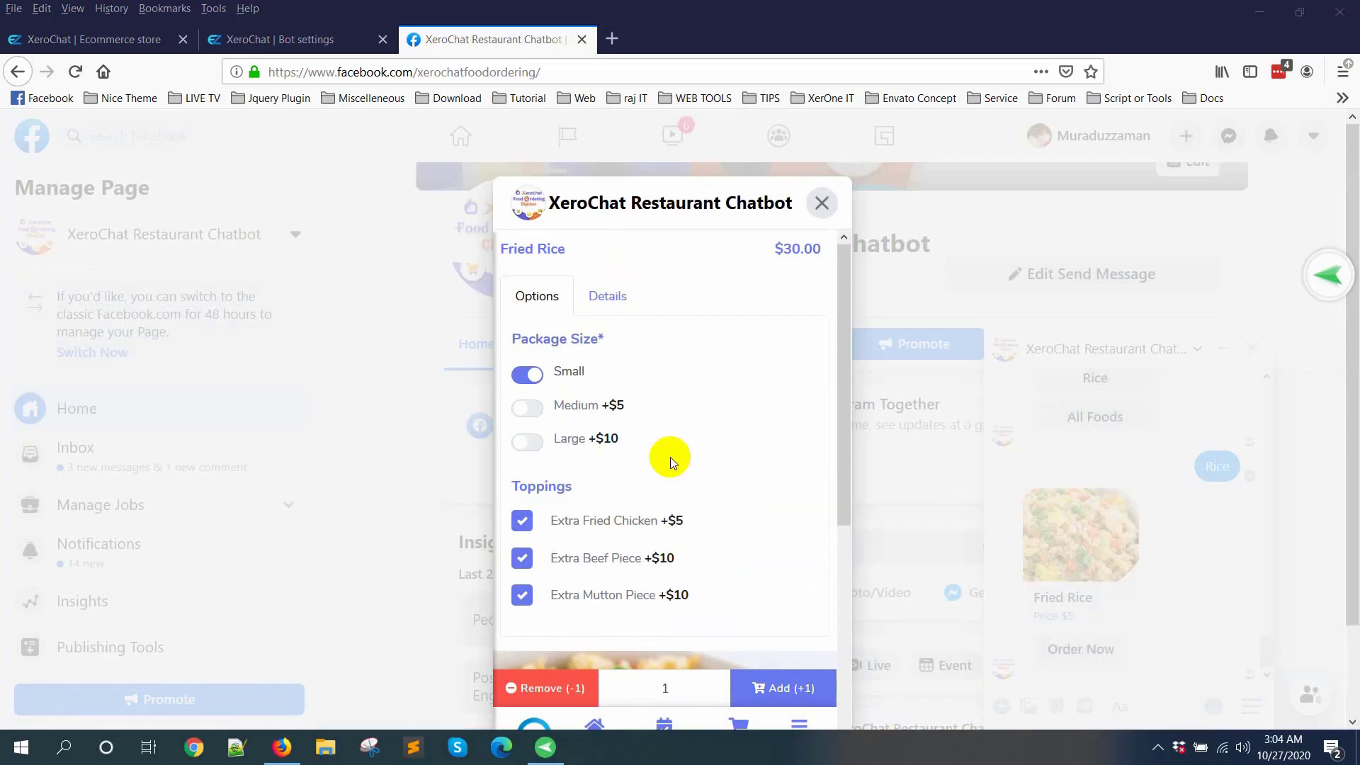
pyautogui.scroll(-2, 671, 457)
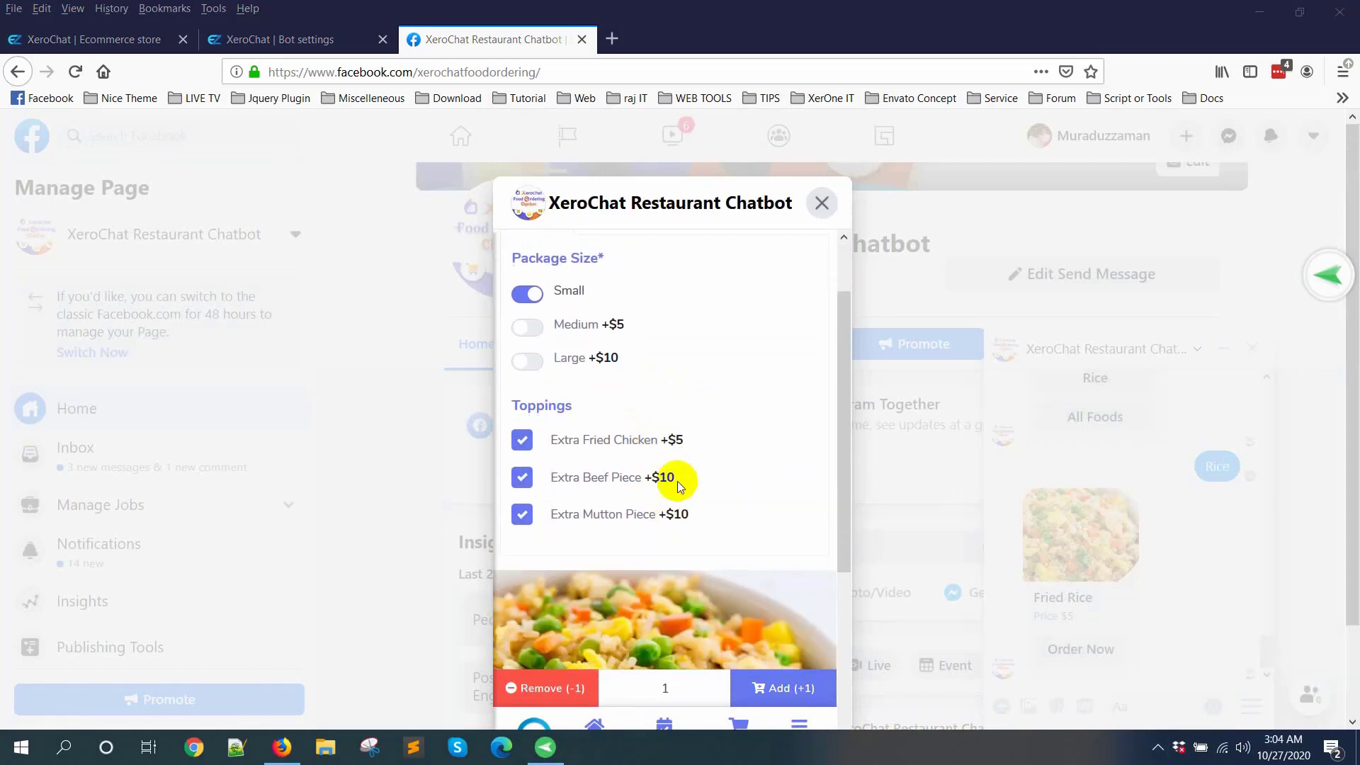
pyautogui.scroll(1, 678, 484)
# Step: Open the XeroChat Restaurant store's product list in the Ecommerce store and look through its products
pyautogui.click(146, 38)
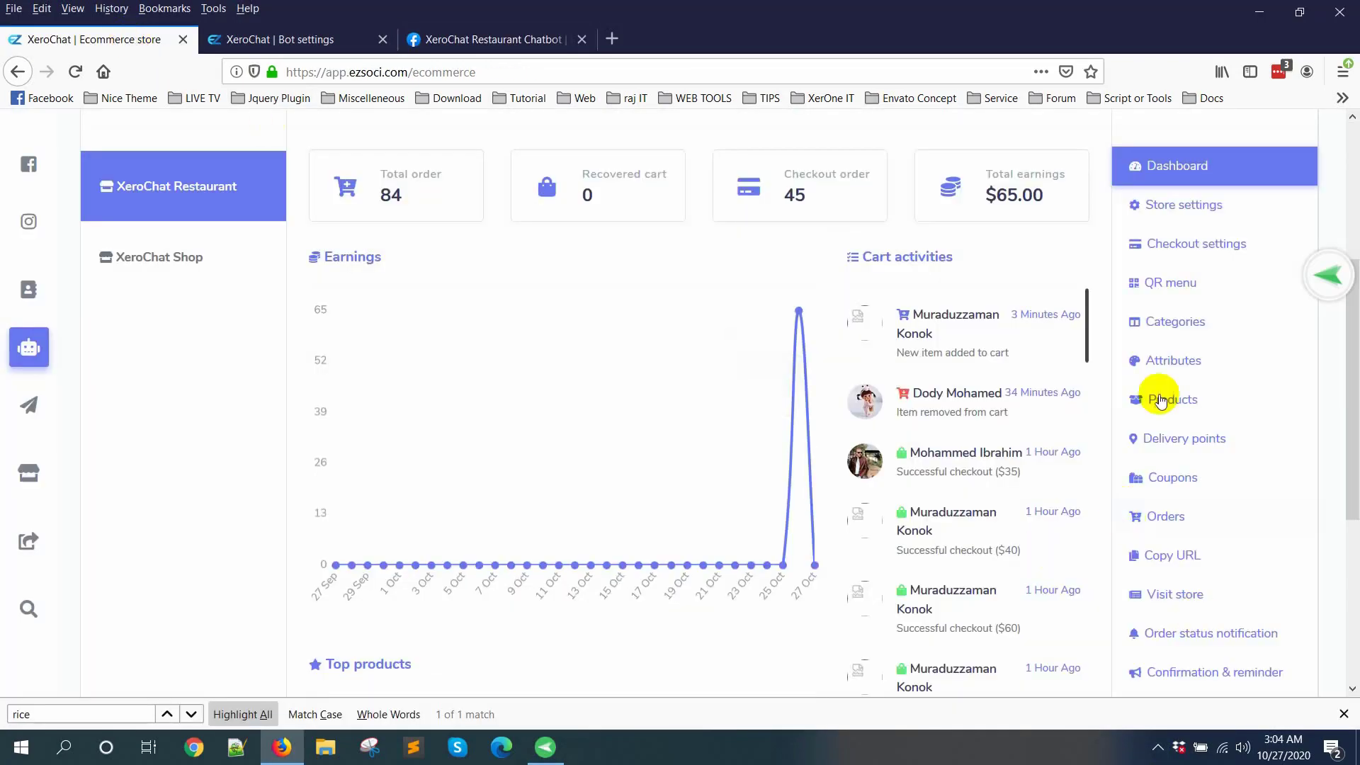
pyautogui.click(1159, 401)
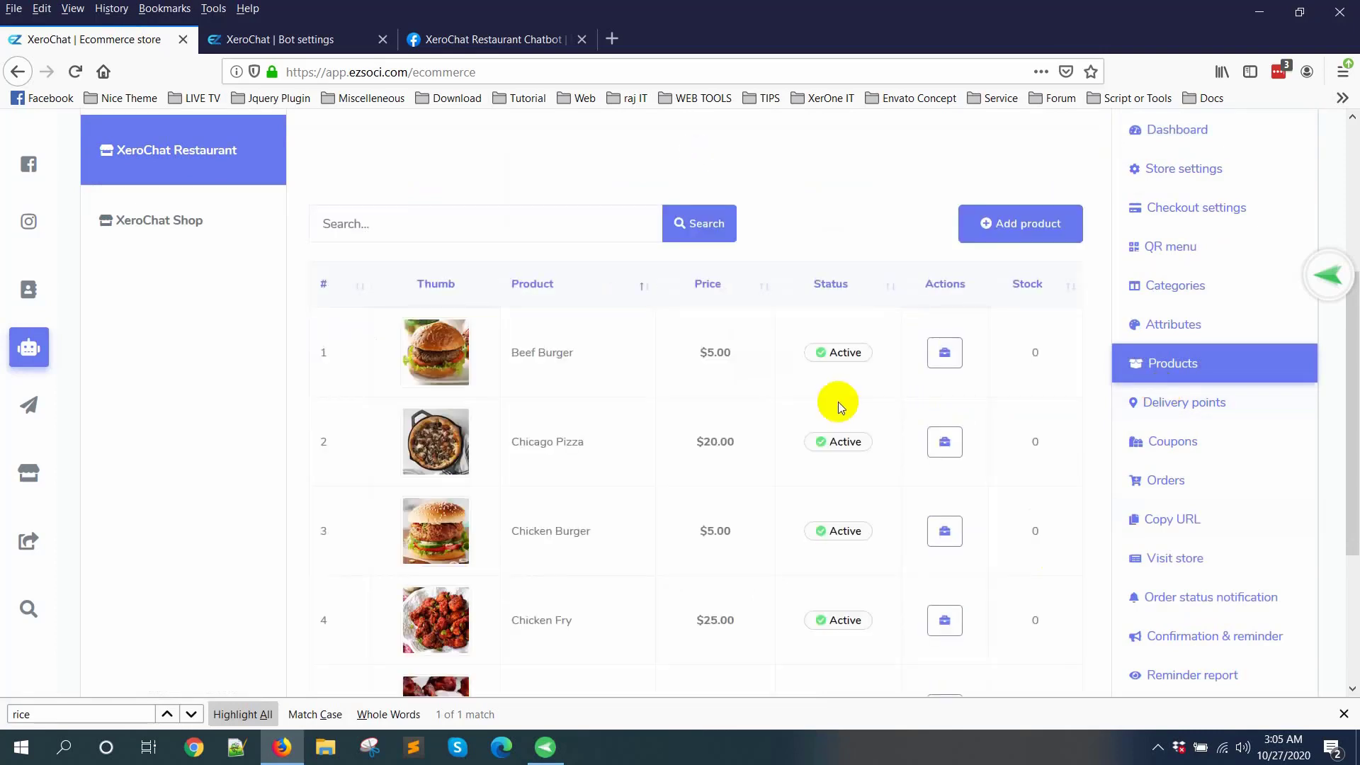
pyautogui.scroll(-5, 839, 402)
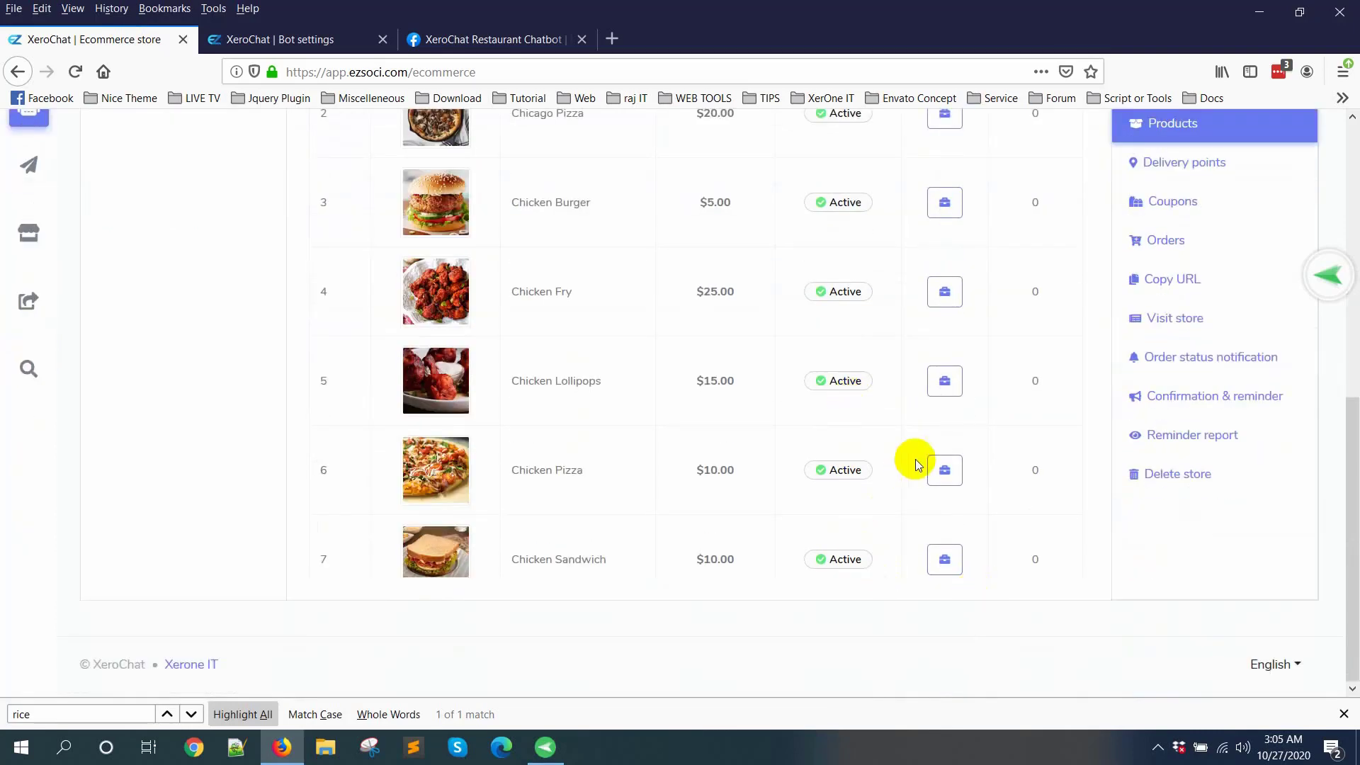
# Step: Open the Fried Rice product of the XeroChat Restaurant store for editing
pyautogui.scroll(-5, 836, 497)
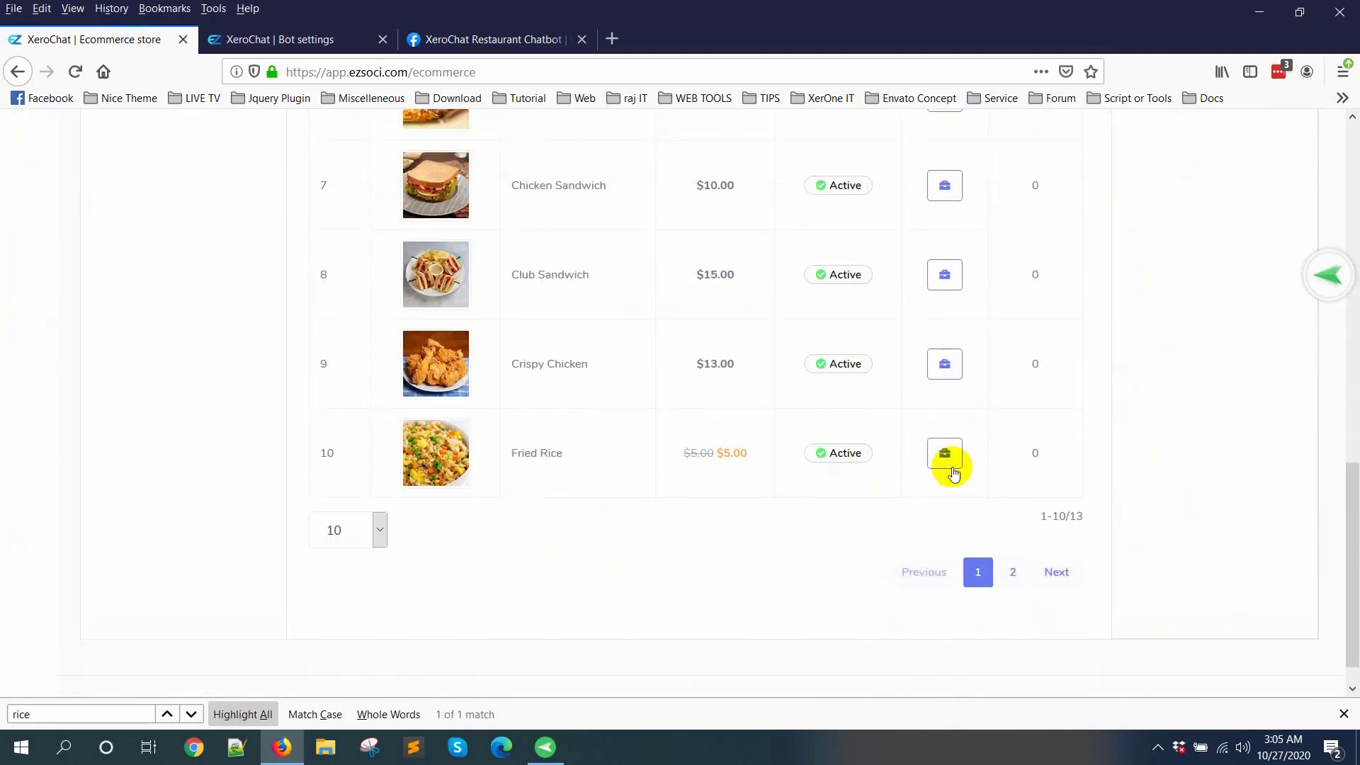
pyautogui.click(949, 468)
pyautogui.click(813, 457)
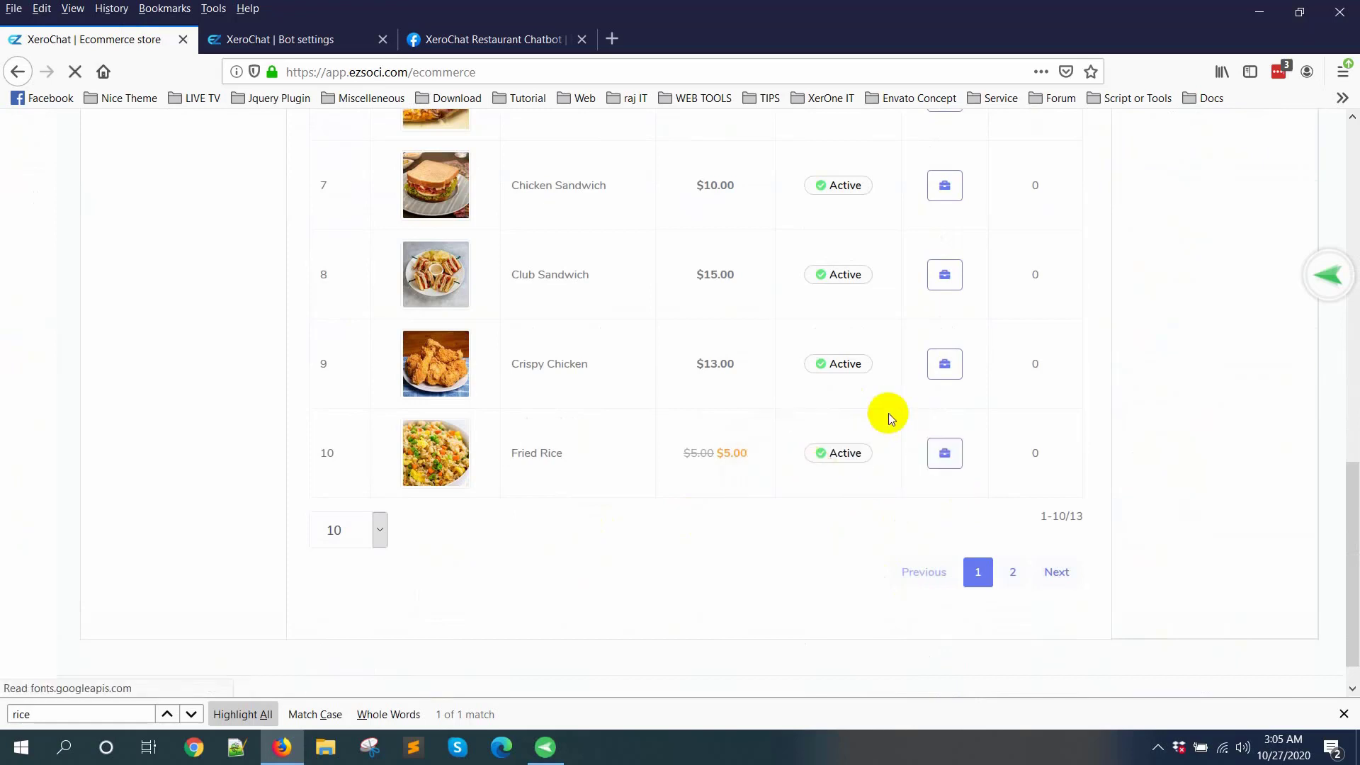
pyautogui.scroll(-1, 857, 386)
pyautogui.scroll(4, 898, 359)
pyautogui.scroll(-1, 942, 358)
pyautogui.scroll(5, 616, 397)
pyautogui.scroll(2, 991, 297)
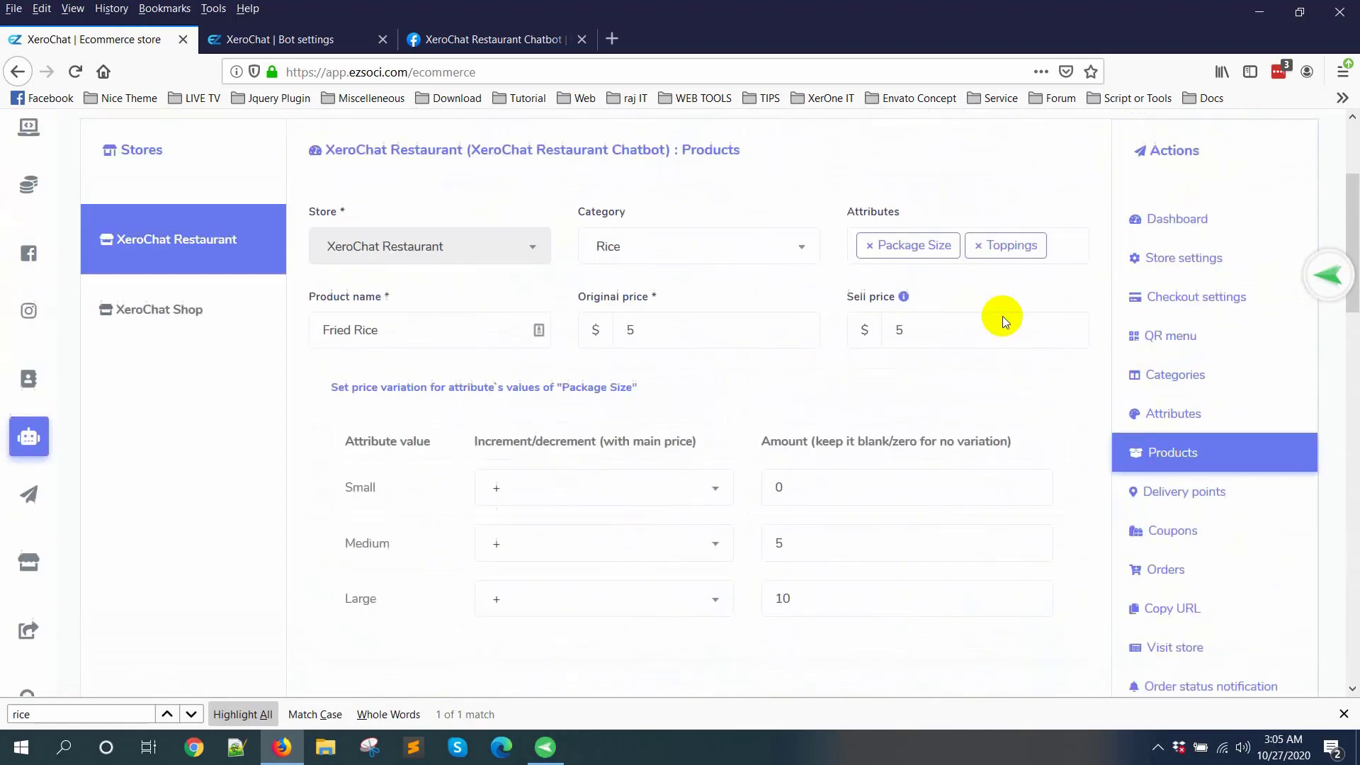
pyautogui.scroll(1, 1027, 312)
# Step: Add the Ingredients attribute to the Fried Rice product alongside Package Size and Toppings
pyautogui.click(1080, 303)
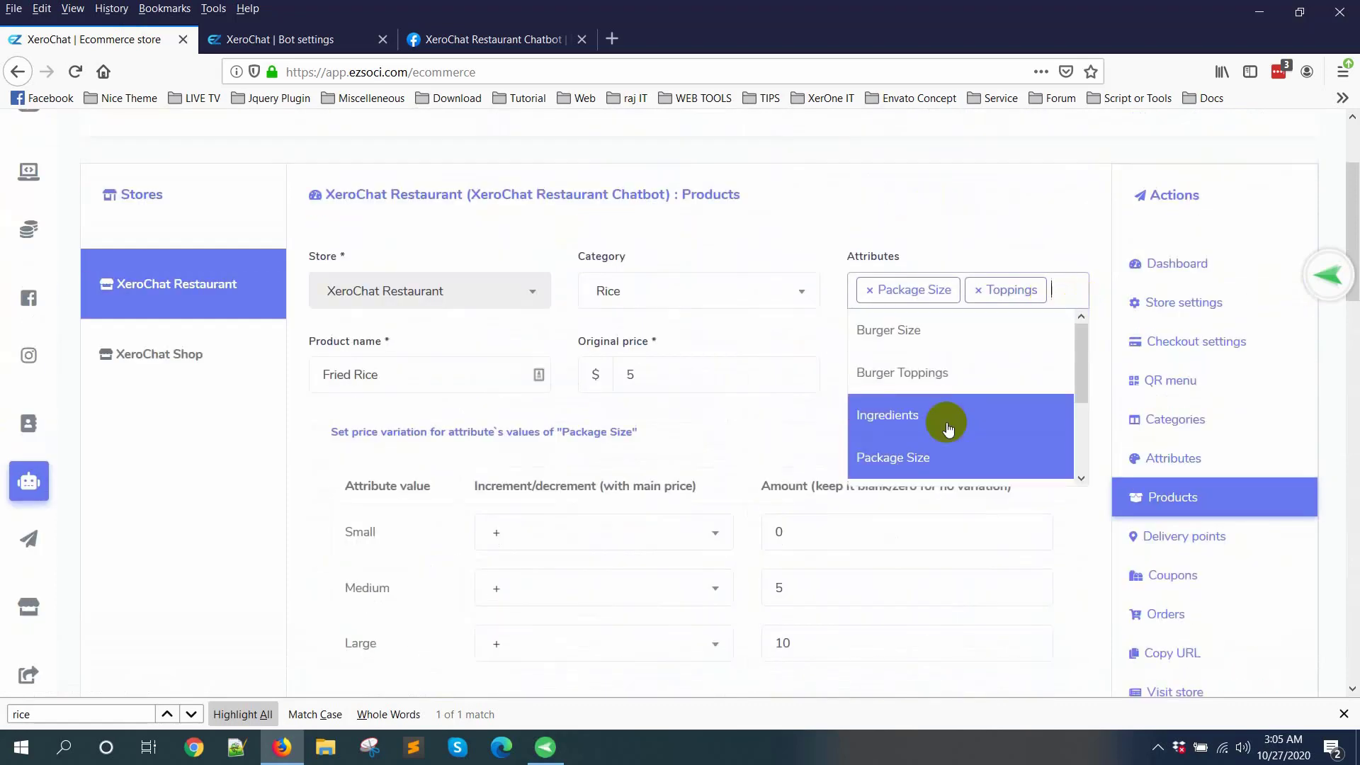
pyautogui.scroll(-2, 949, 426)
pyautogui.scroll(2, 987, 450)
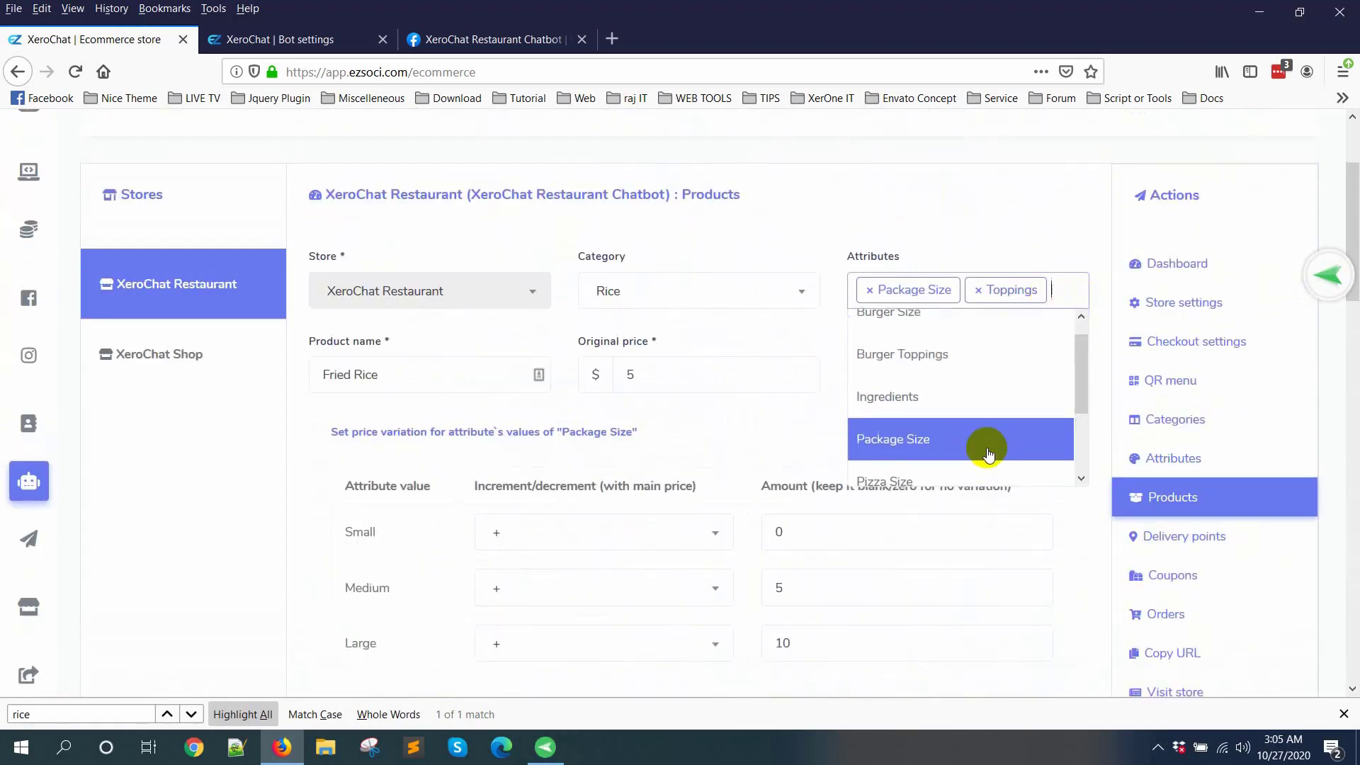
pyautogui.click(963, 416)
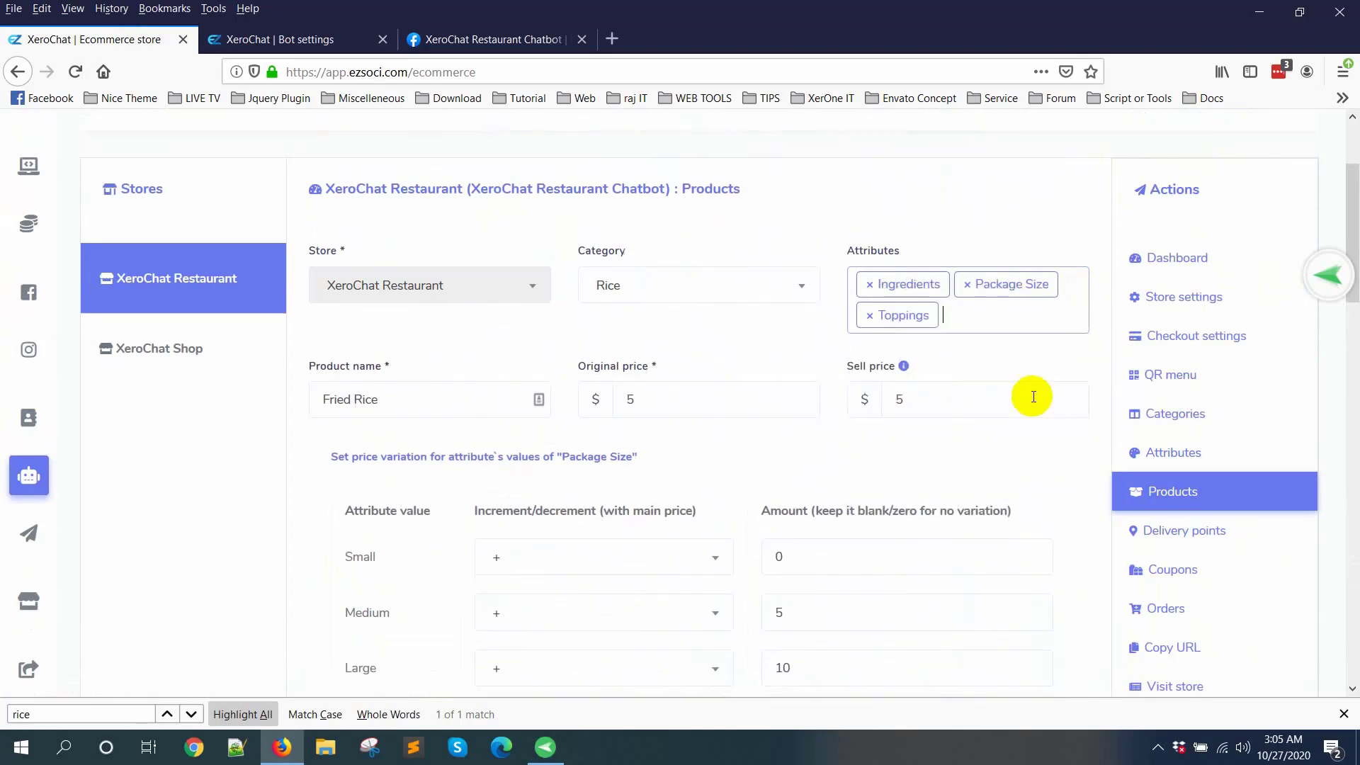
# Step: Set the Ingredients price increments to Eggs 1, Beef 2, Prawn 2 and Meet 2, and save the Fried Rice product
pyautogui.scroll(-10, 1031, 396)
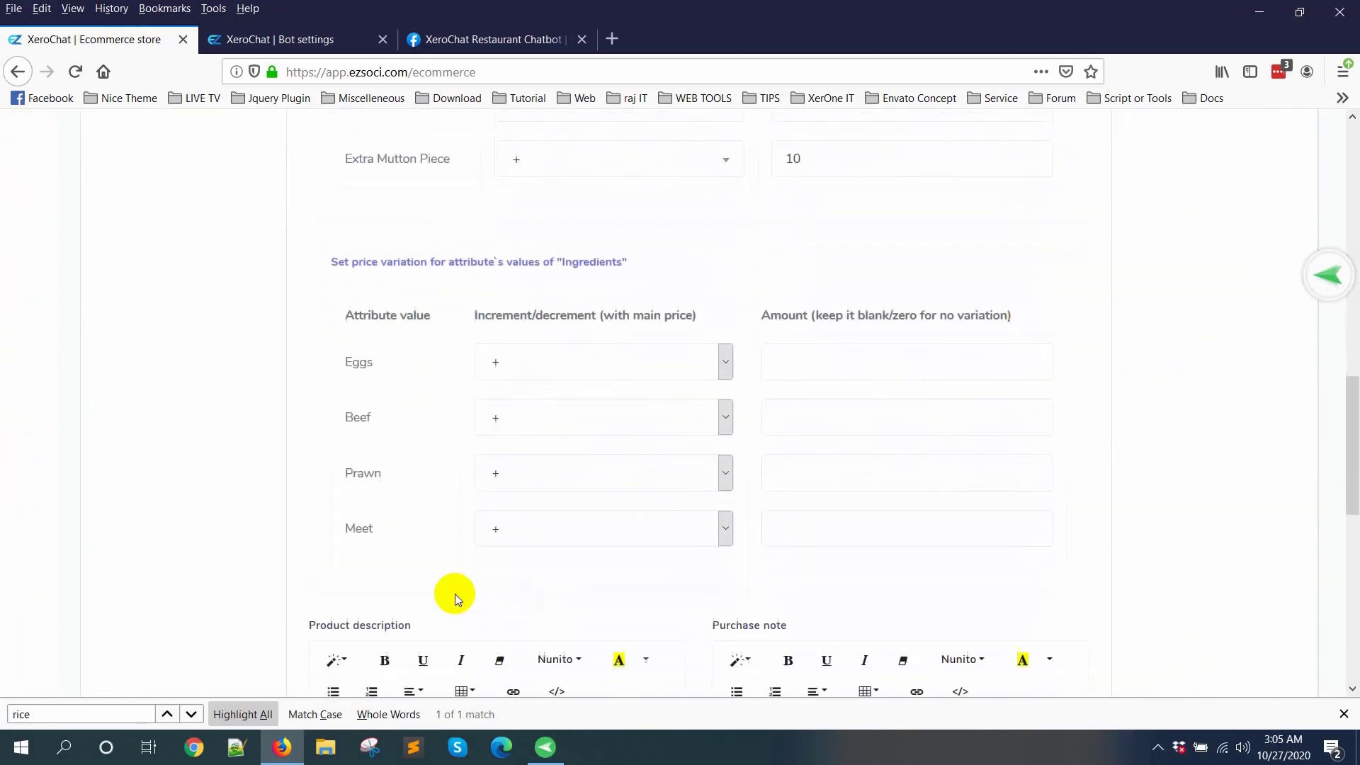
pyautogui.click(855, 352)
pyautogui.click(767, 400)
pyautogui.click(810, 345)
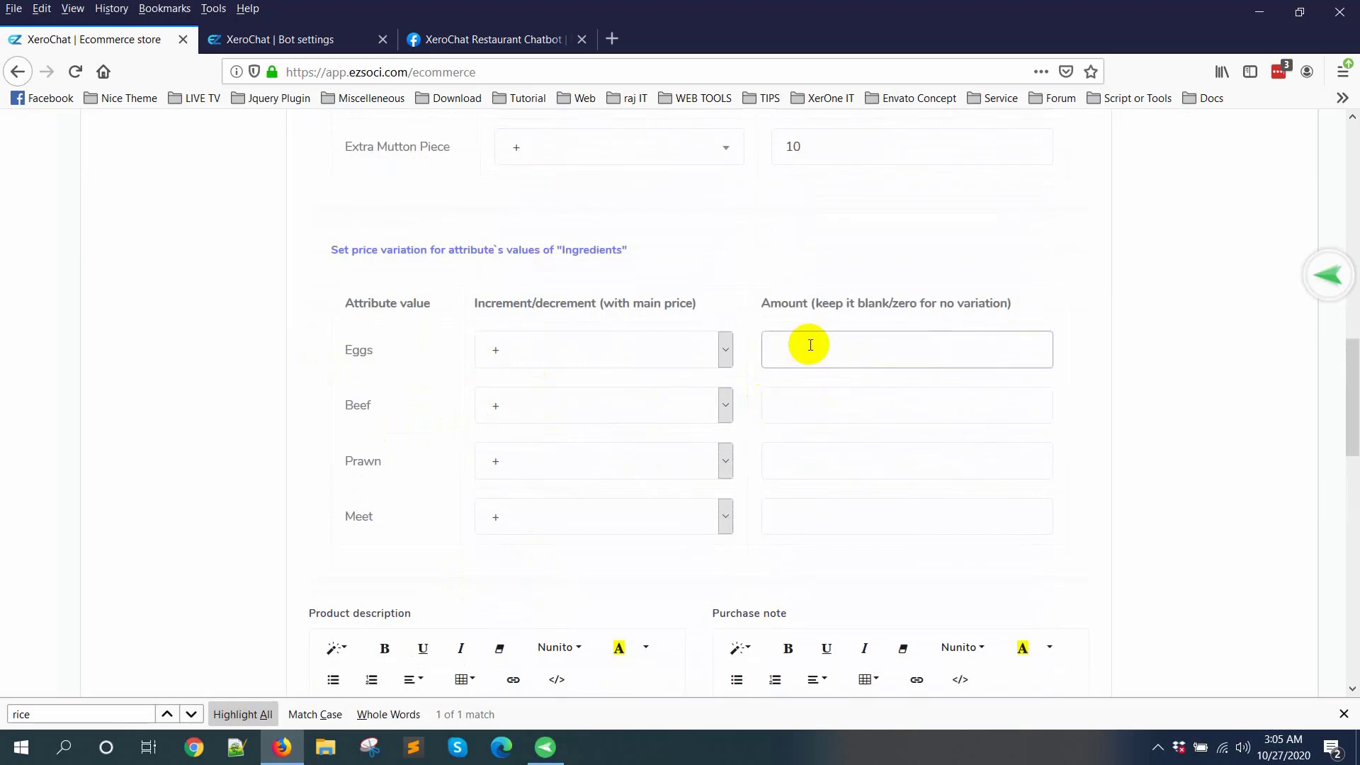
pyautogui.write('1')
pyautogui.click(799, 425)
pyautogui.write('2')
pyautogui.click(792, 463)
pyautogui.write('2')
pyautogui.click(798, 528)
pyautogui.write('1')
pyautogui.click(831, 510)
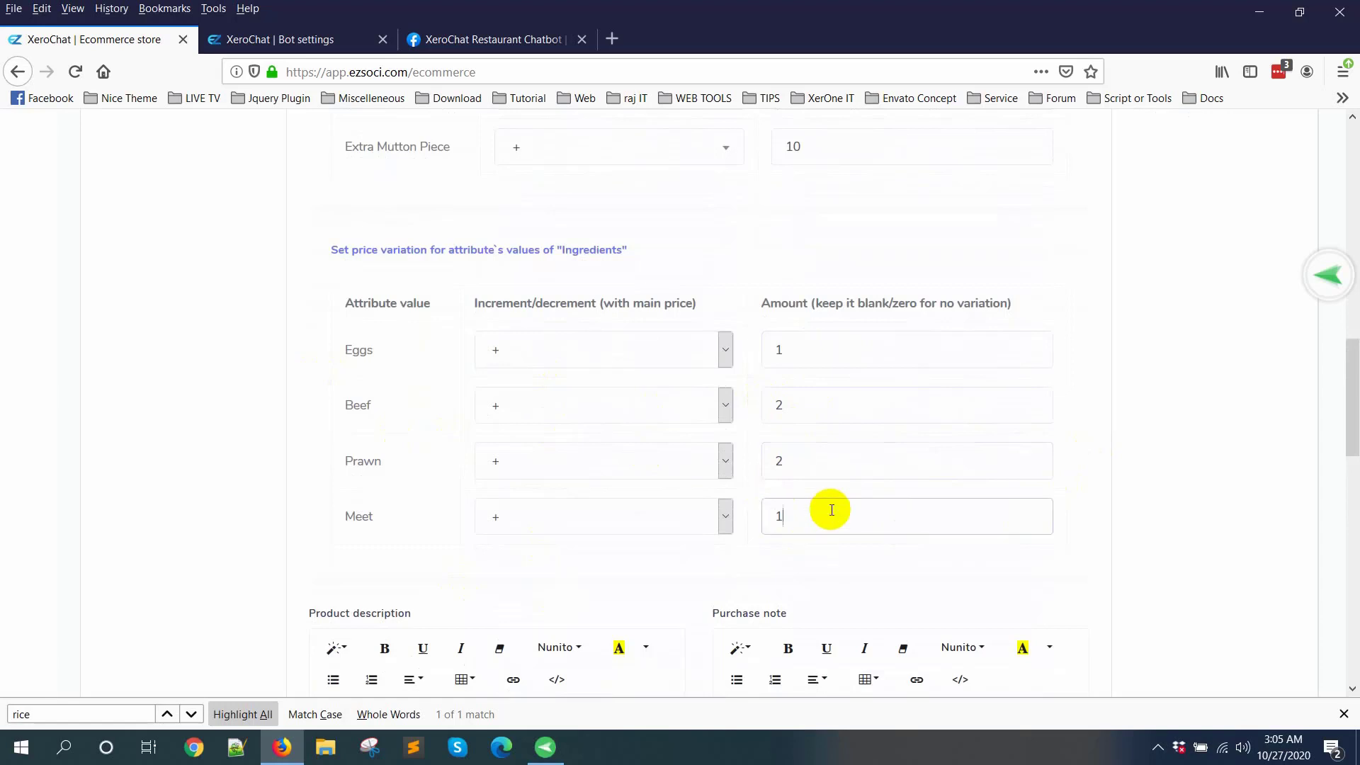
pyautogui.click(1071, 483)
pyautogui.scroll(-10, 1070, 483)
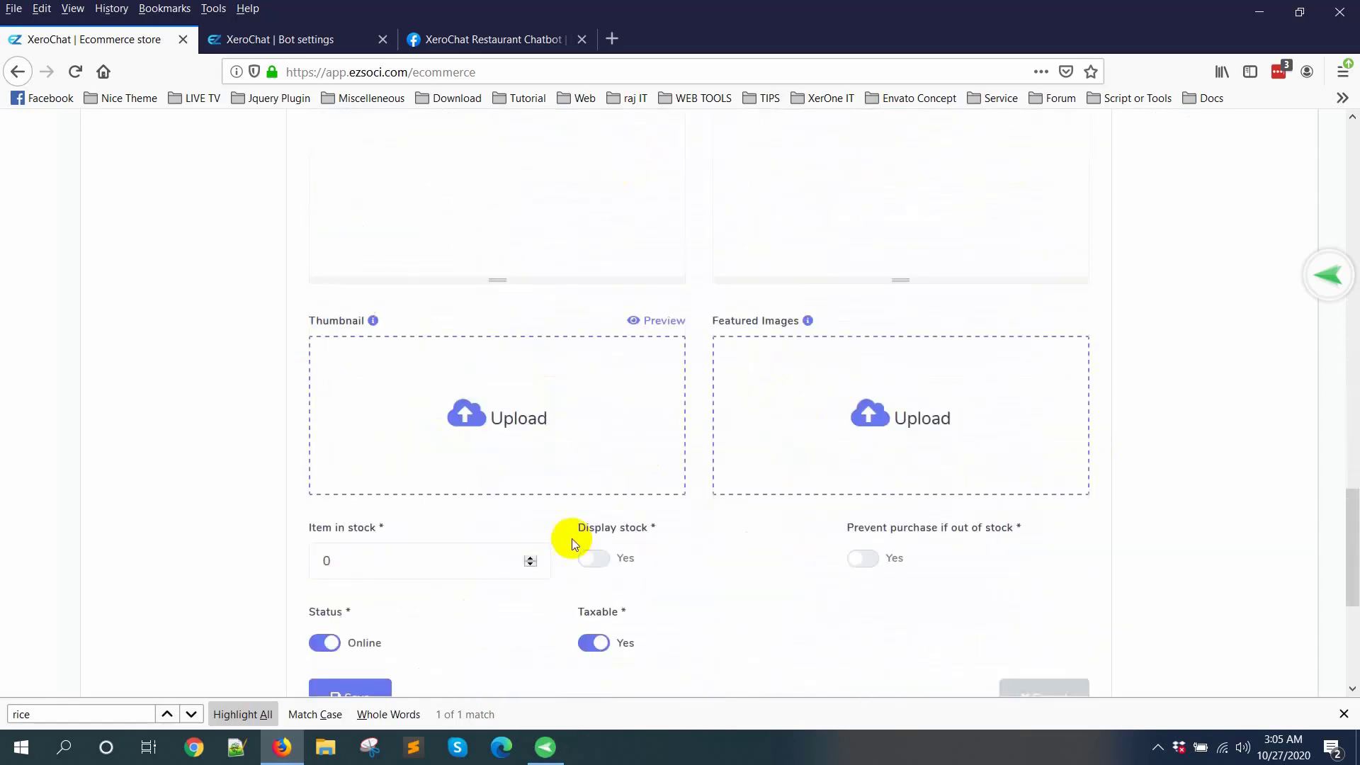
pyautogui.click(366, 559)
# Step: Switch to the Facebook page, close the old order window and reopen the Fried Rice order page from the chatbot reply
pyautogui.click(466, 29)
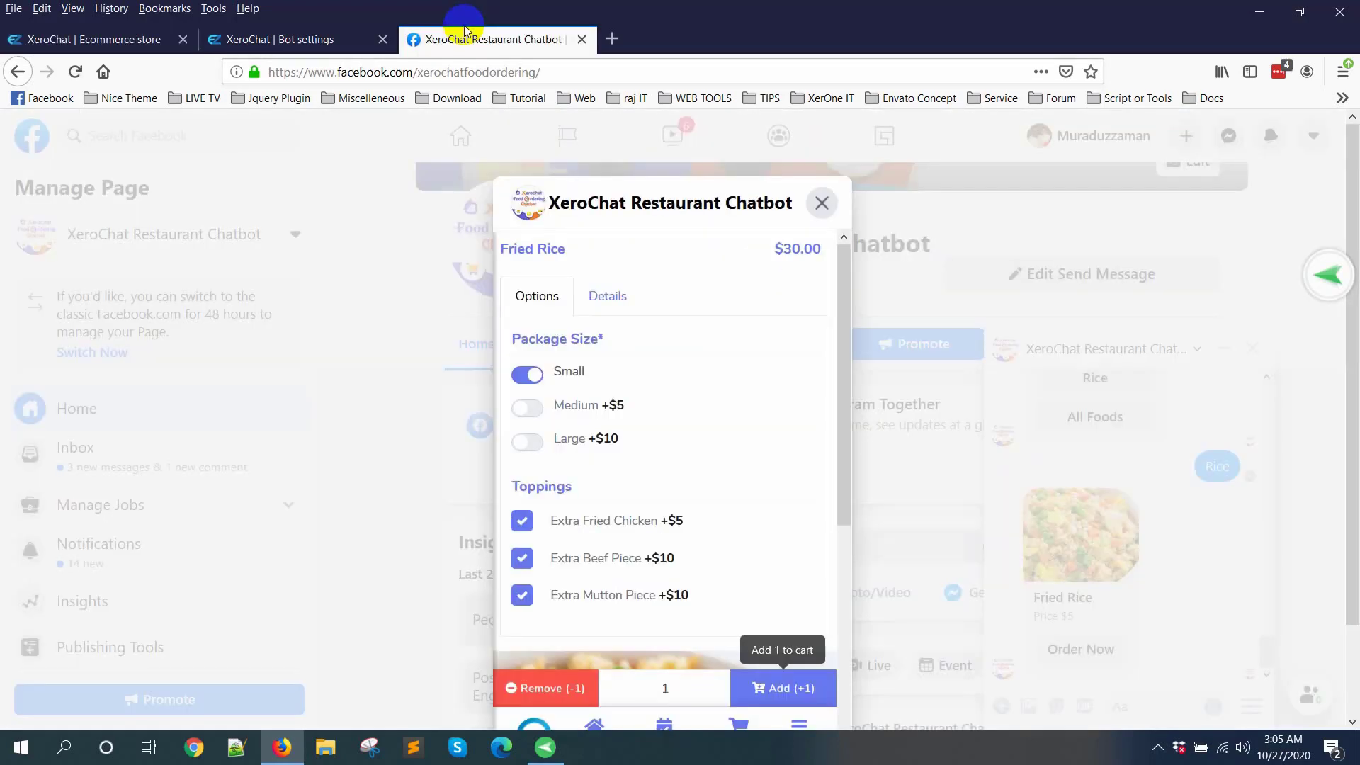
pyautogui.click(846, 228)
pyautogui.click(1079, 648)
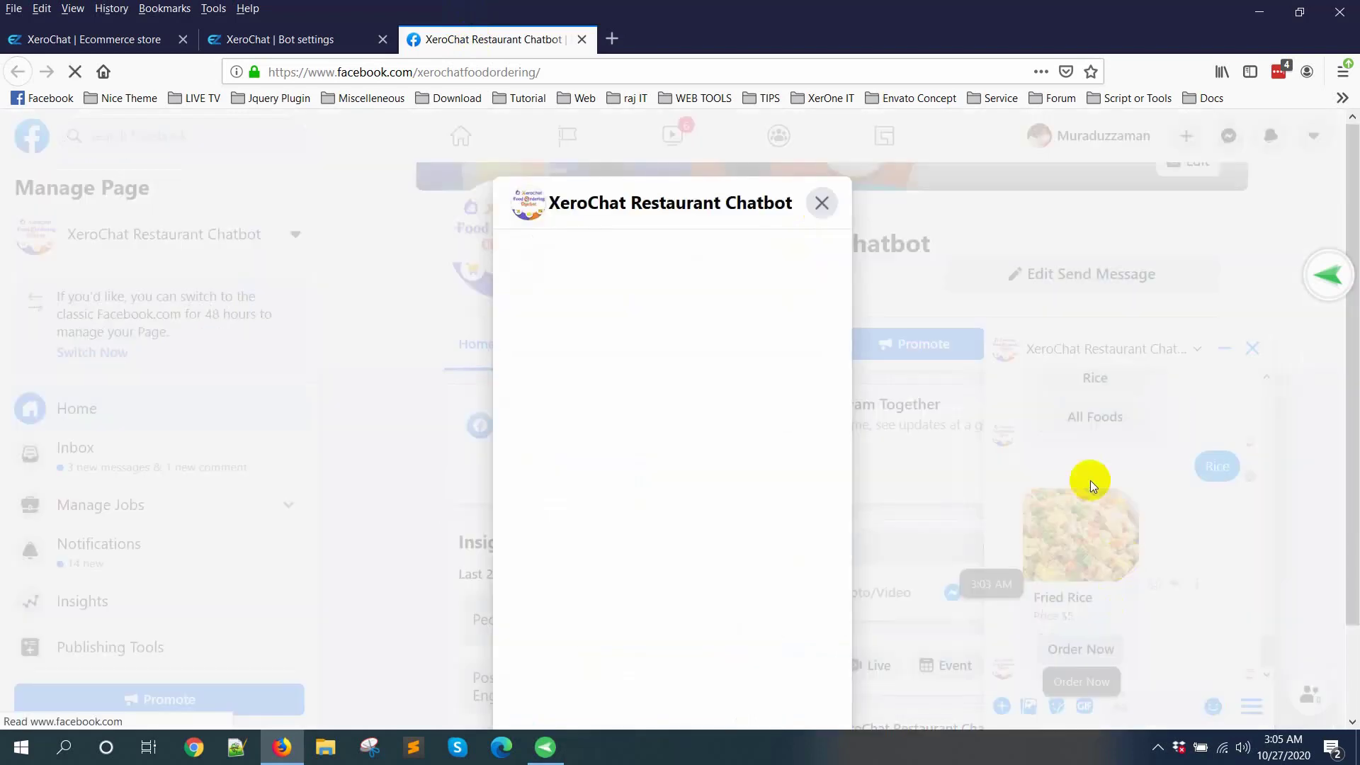
pyautogui.scroll(-4, 709, 425)
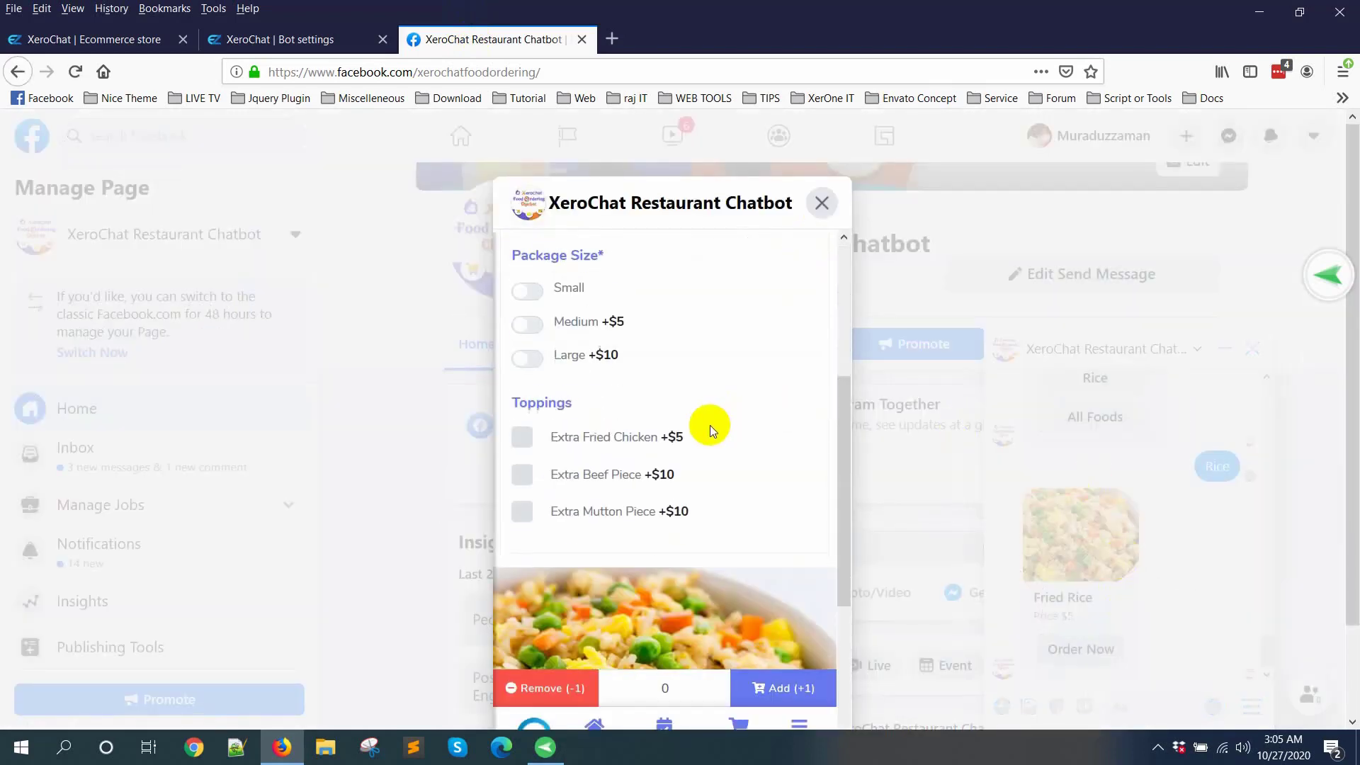
pyautogui.scroll(5, 631, 461)
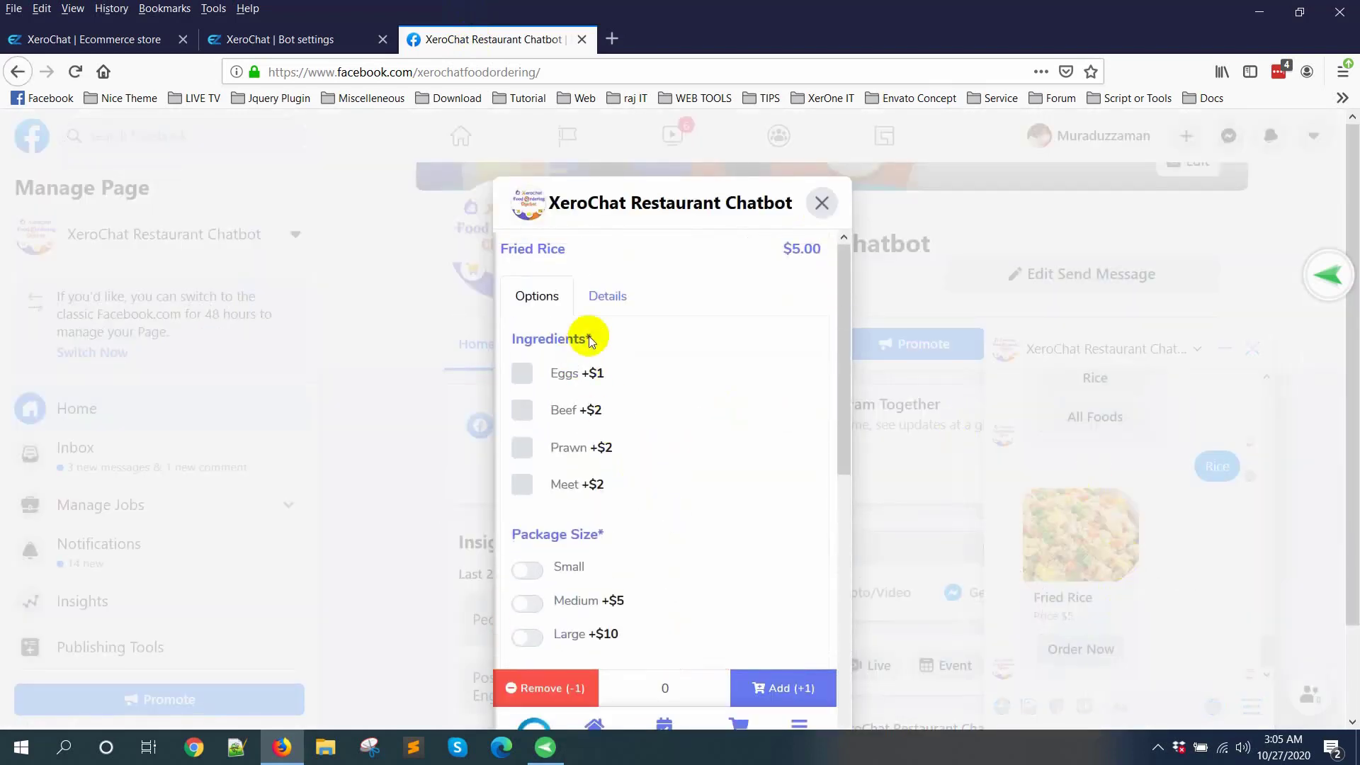
# Step: Choose the Eggs and Beef ingredients and the Medium package size for the Fried Rice
pyautogui.click(575, 374)
pyautogui.click(558, 410)
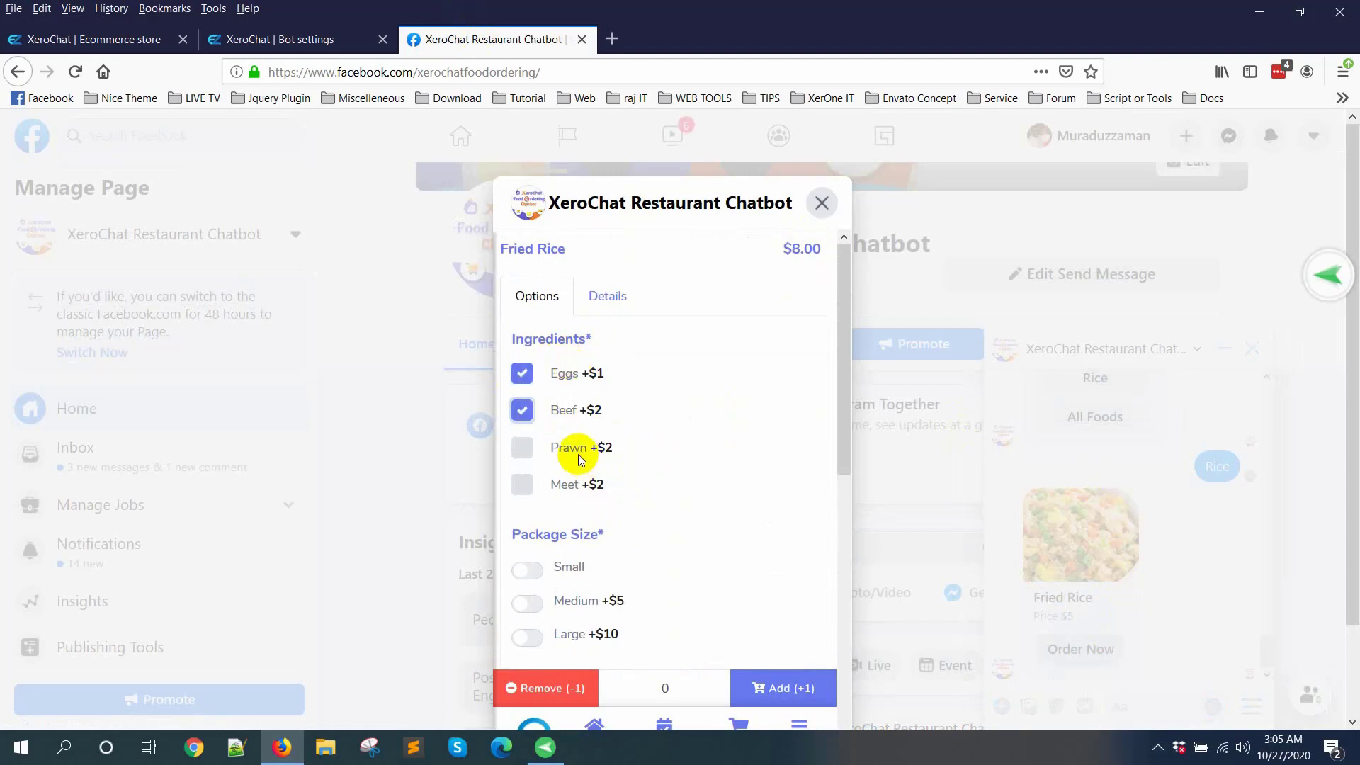
pyautogui.scroll(-3, 638, 489)
pyautogui.click(570, 414)
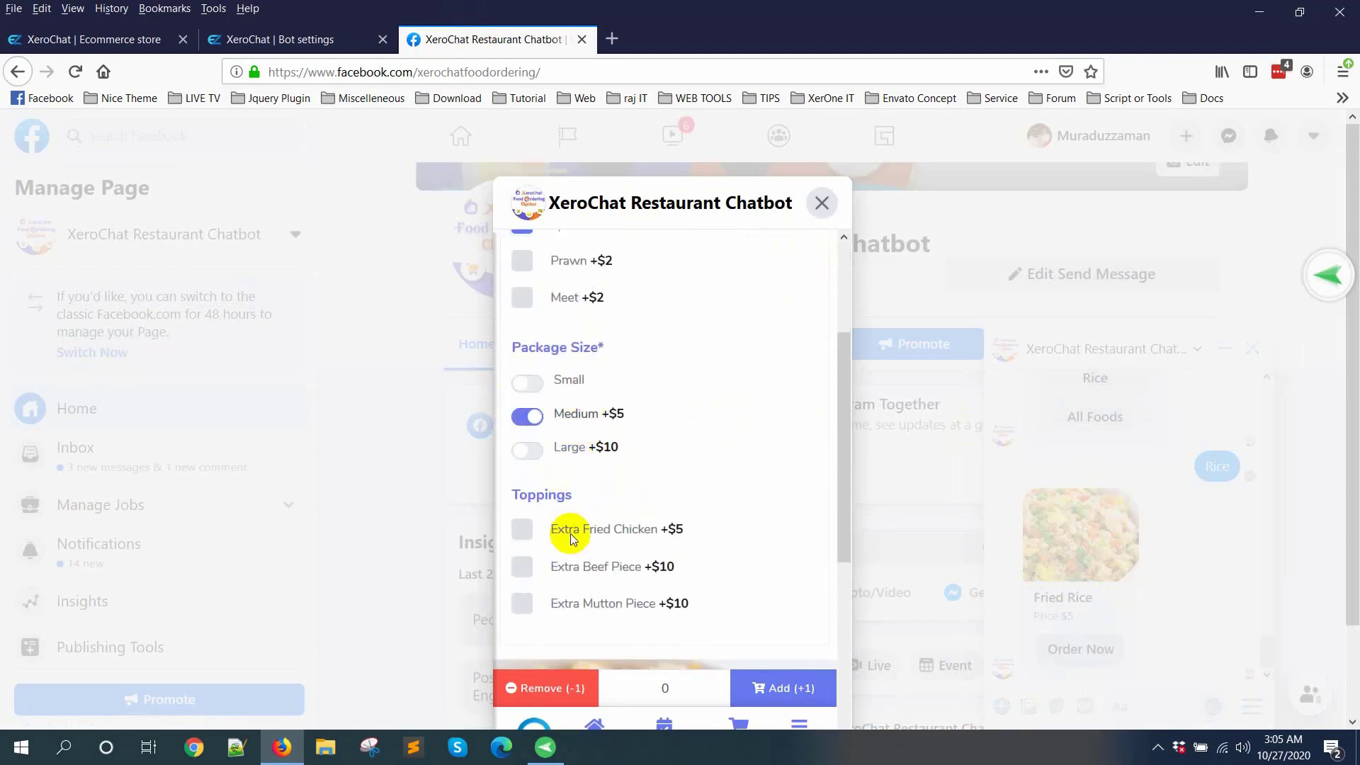
# Step: Select the Extra Fried Chicken, Extra Beef Piece and Extra Mutton Piece toppings and add one of this Fried Rice to the cart
pyautogui.click(595, 564)
pyautogui.click(674, 601)
pyautogui.scroll(-3, 631, 446)
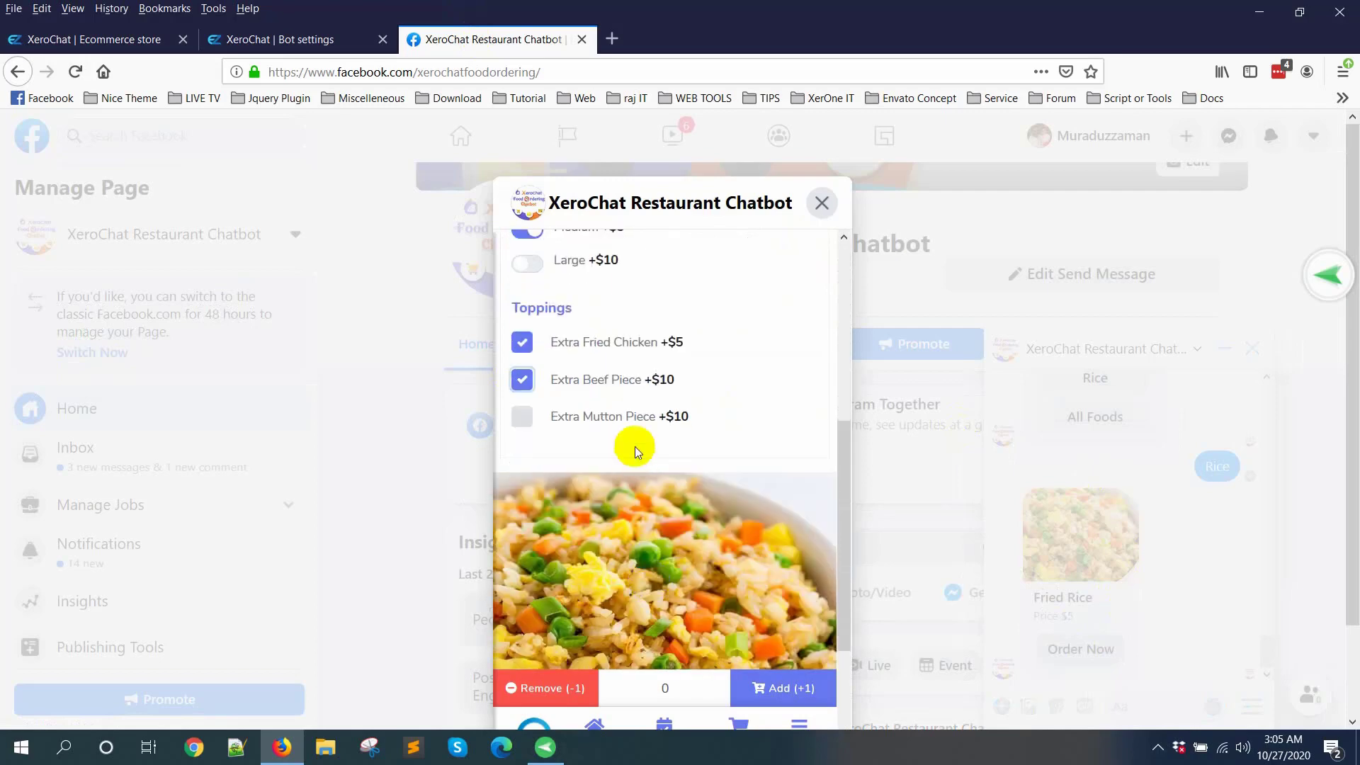
pyautogui.click(783, 694)
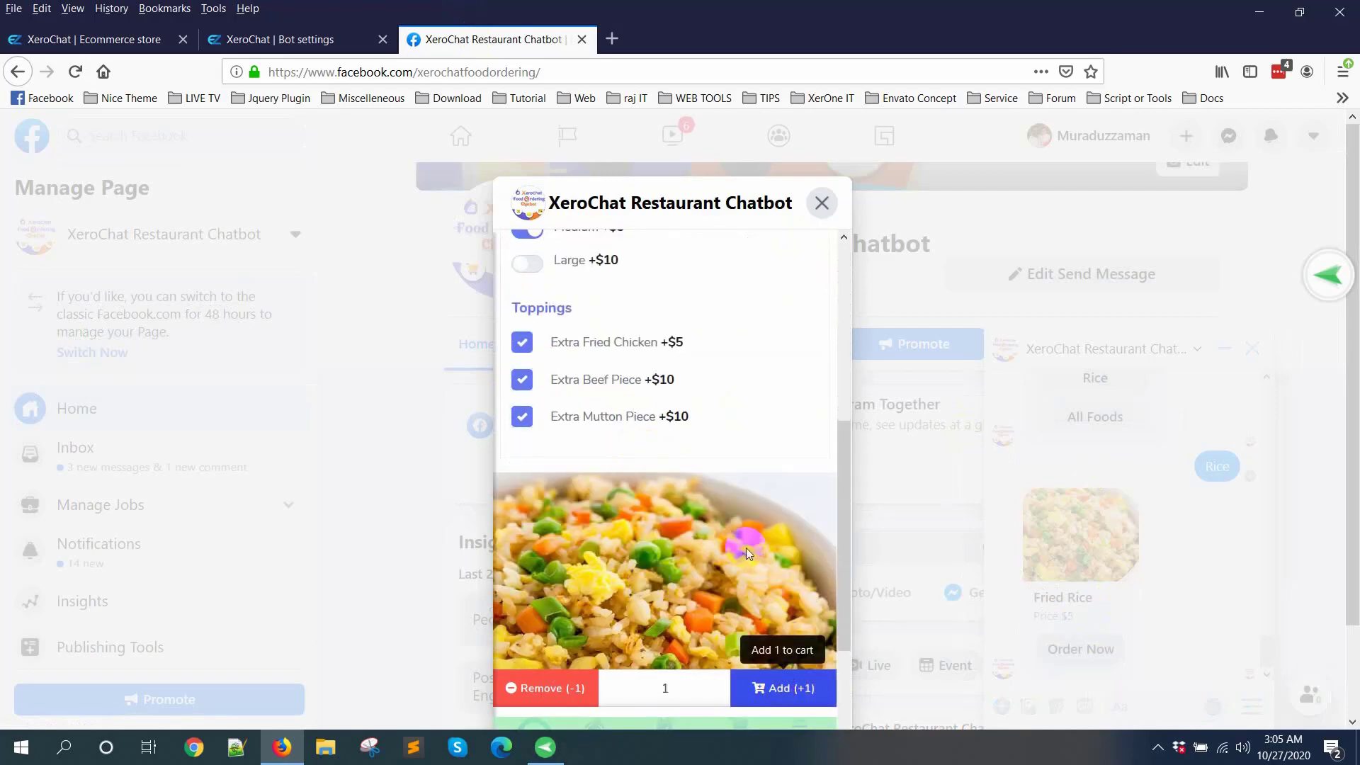
pyautogui.scroll(-3, 746, 546)
pyautogui.scroll(5, 746, 546)
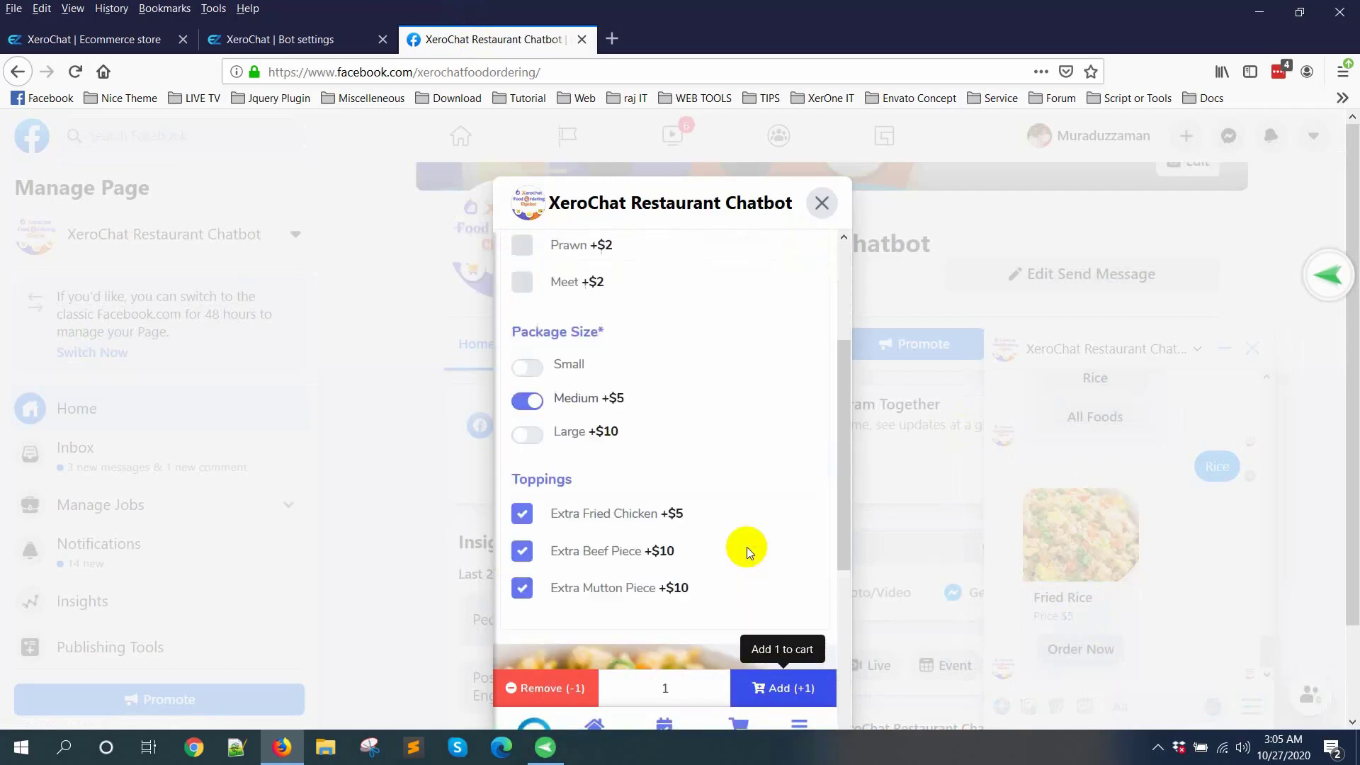
# Step: Open the cart, proceed to payment and place the order with Cash on Delivery
pyautogui.click(738, 646)
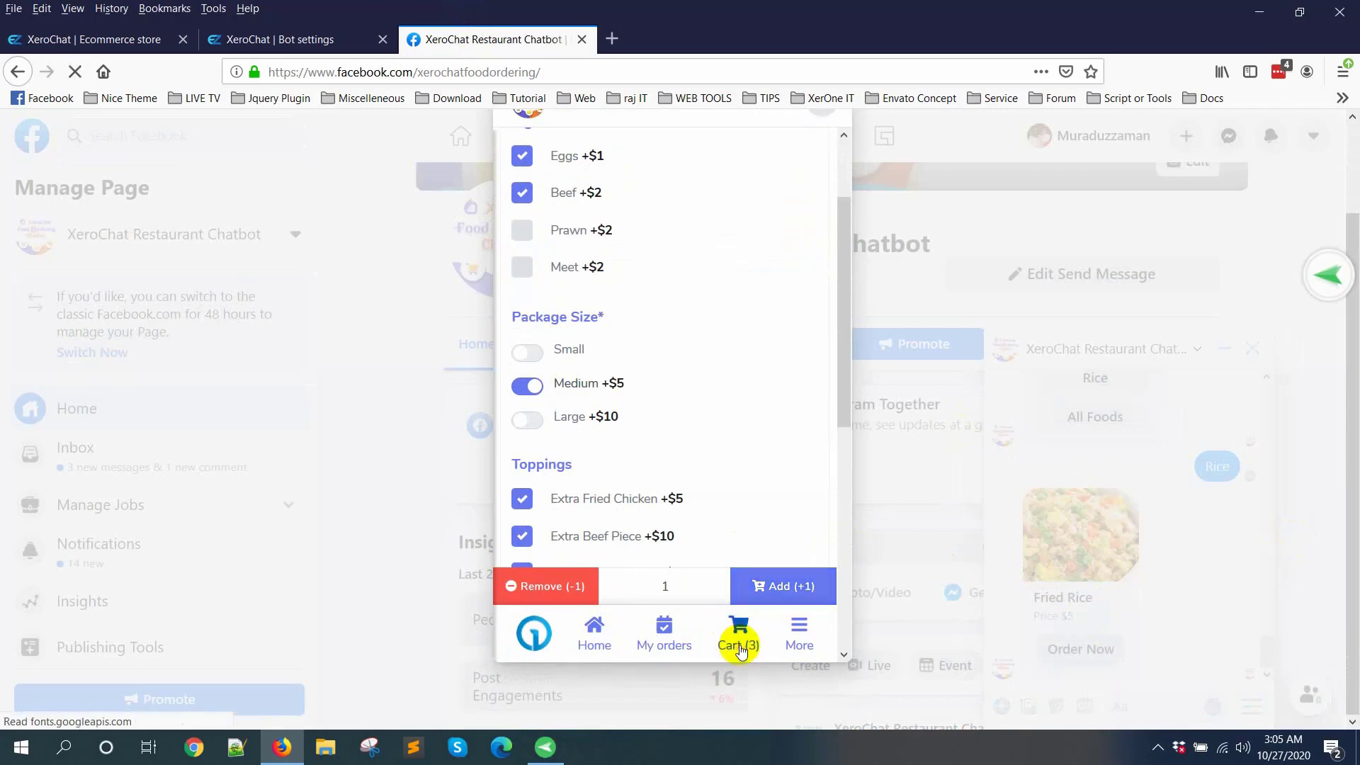
pyautogui.scroll(-3, 774, 470)
pyautogui.click(706, 597)
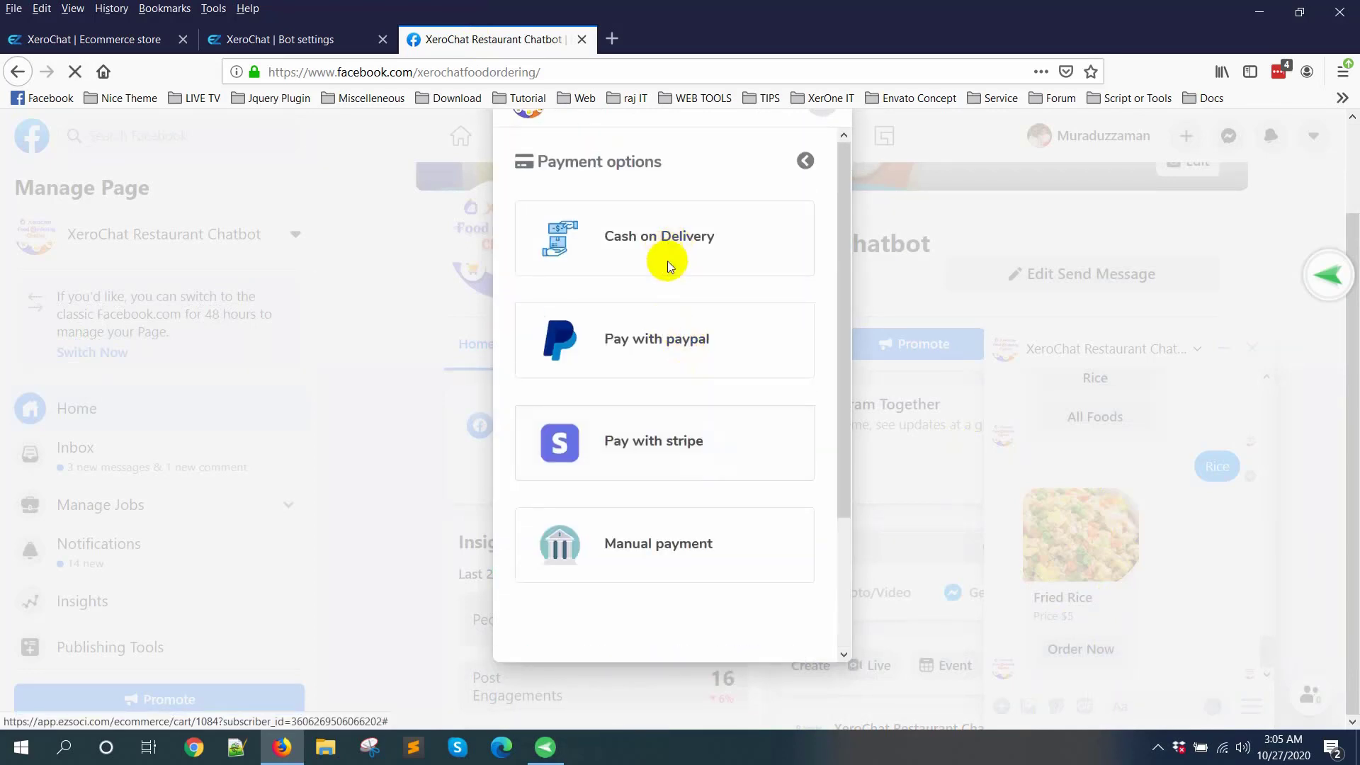
pyautogui.click(667, 260)
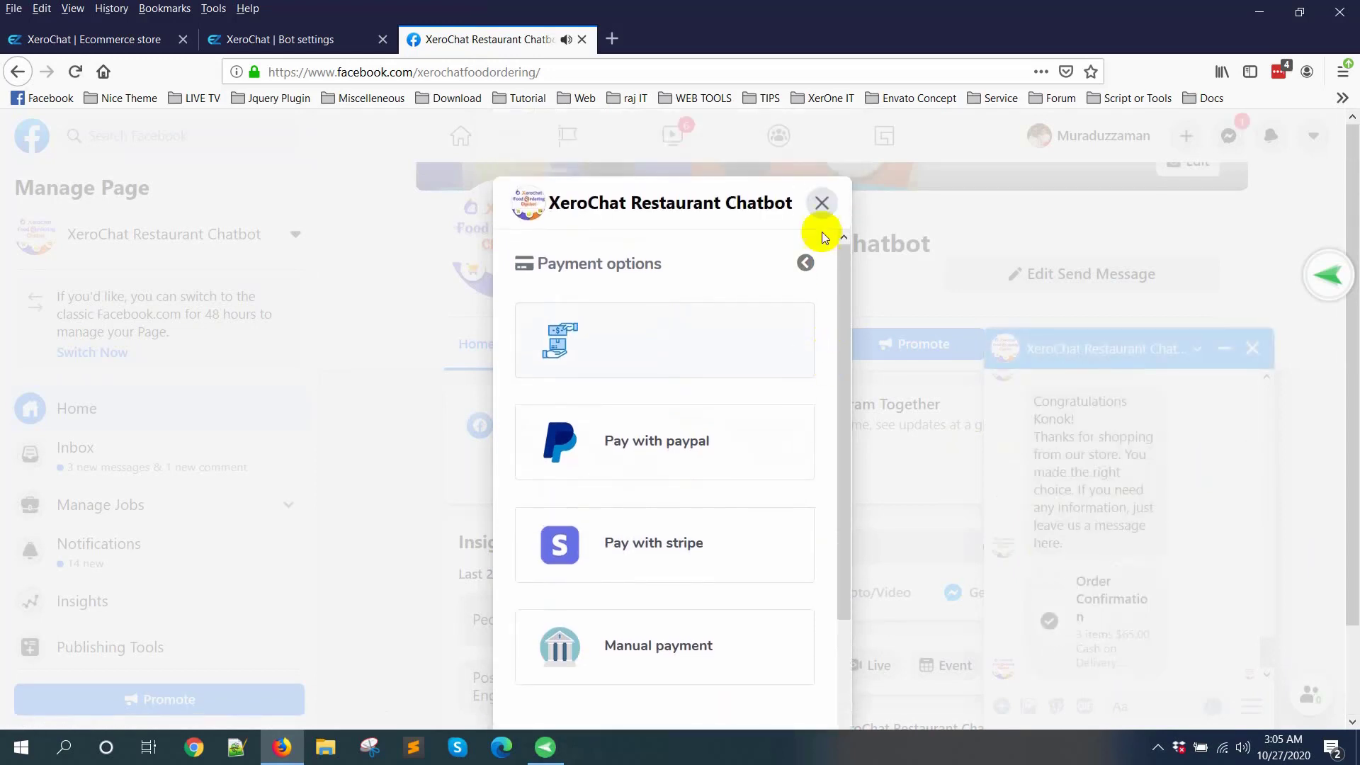
# Step: Look through the placed order's items, status and delivery details, and close the order window
pyautogui.click(821, 206)
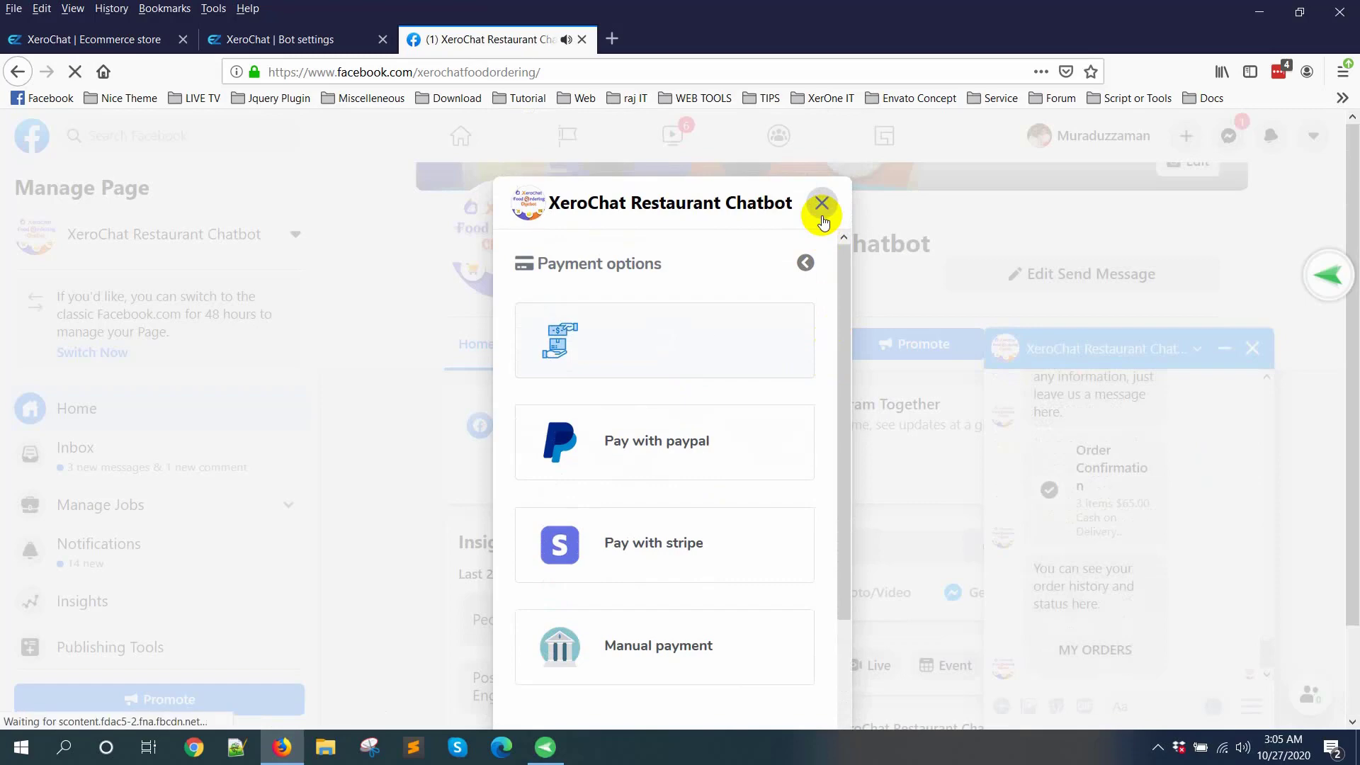
pyautogui.scroll(-6, 752, 481)
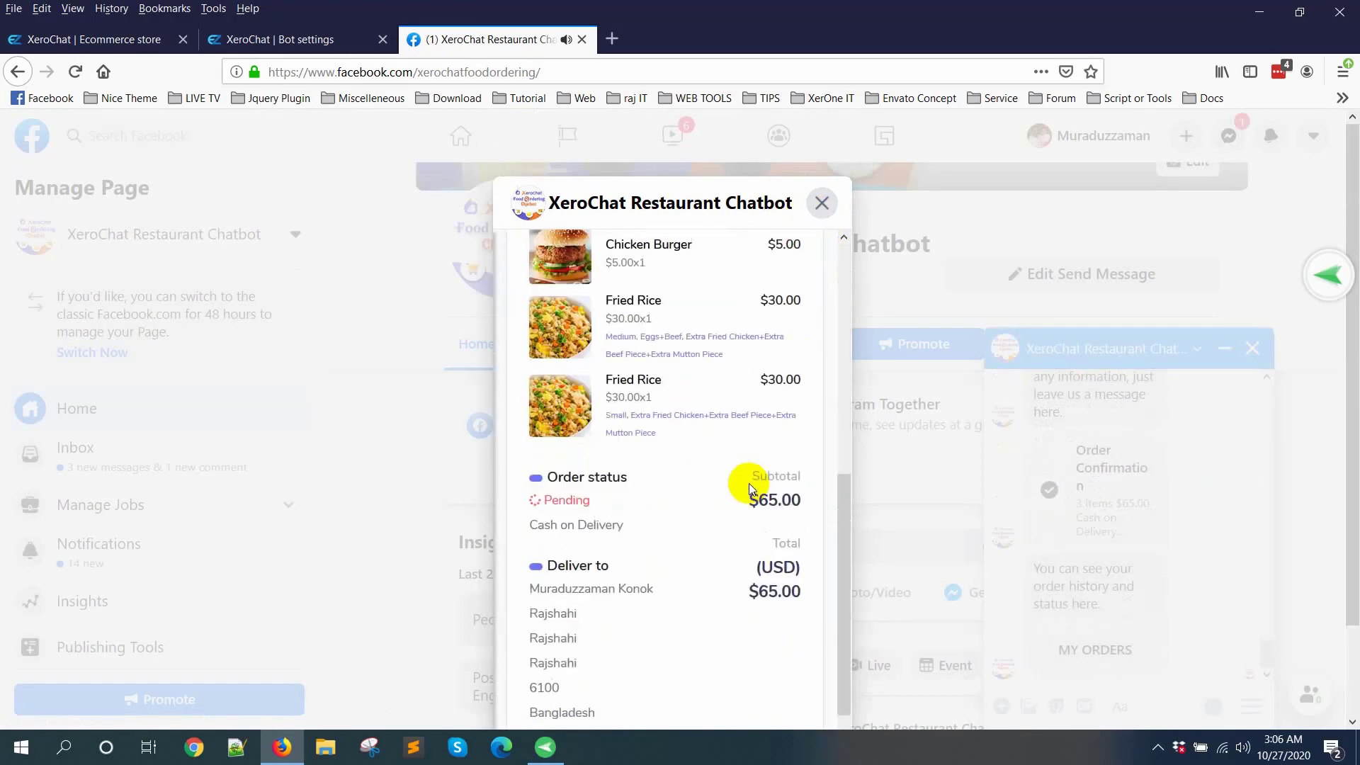
pyautogui.click(822, 212)
# Step: Open the Order Confirmation receipt in the chat, review its items and payment summary, and close it
pyautogui.click(1121, 472)
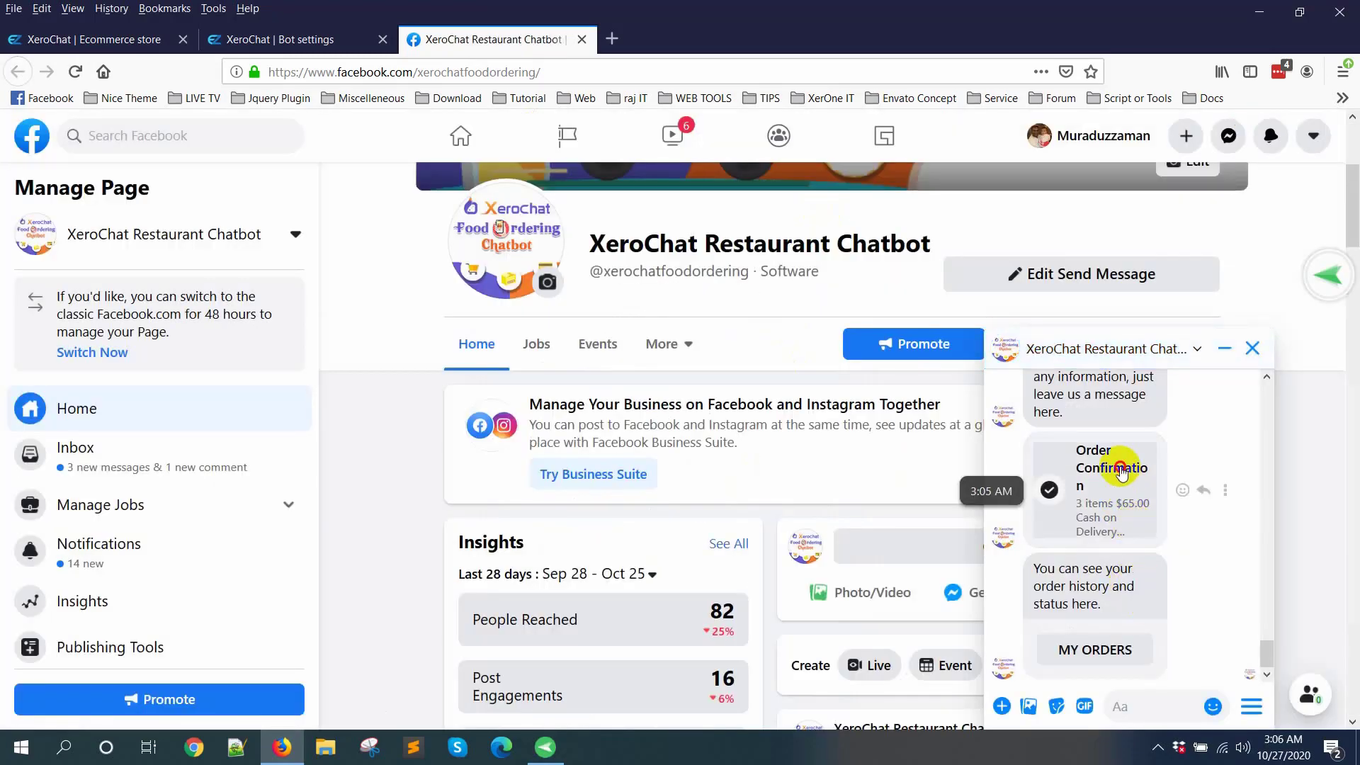
pyautogui.scroll(-5, 770, 477)
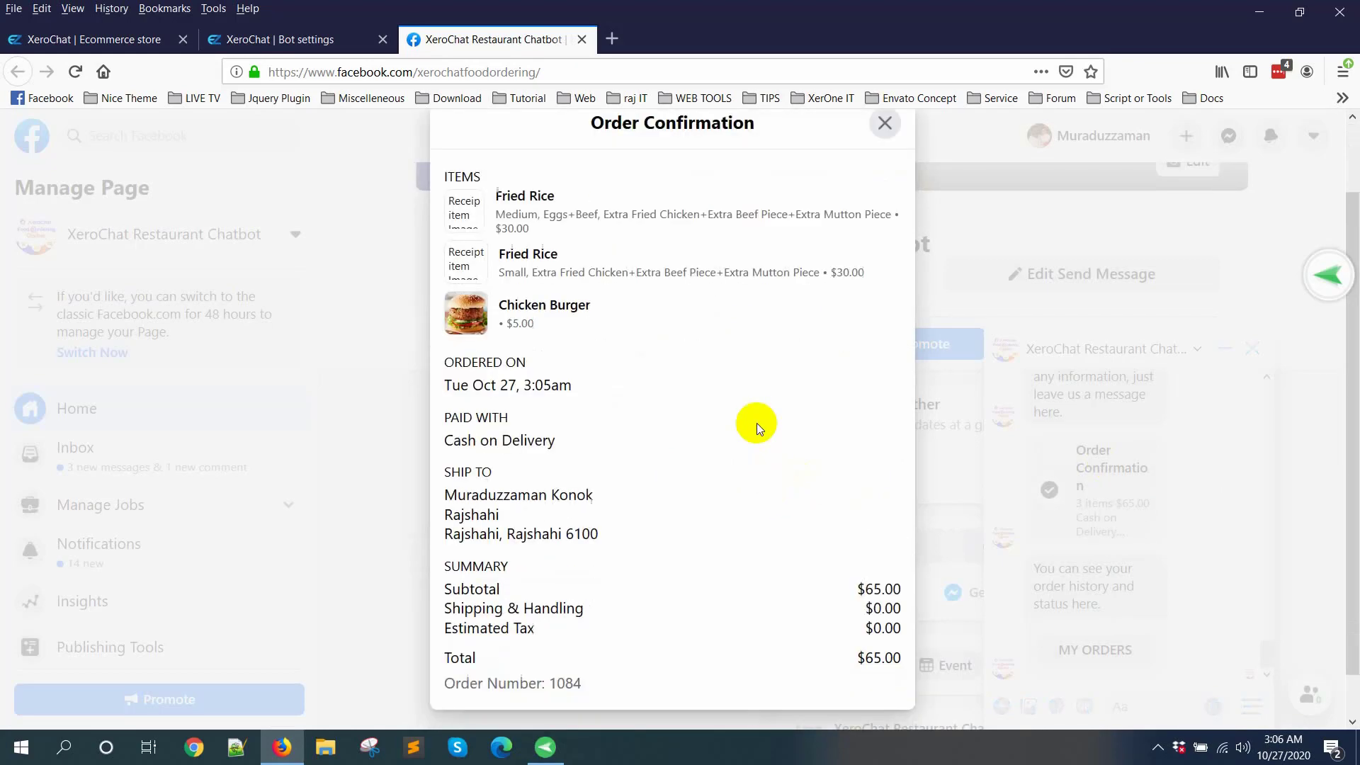
pyautogui.scroll(5, 771, 495)
pyautogui.click(883, 200)
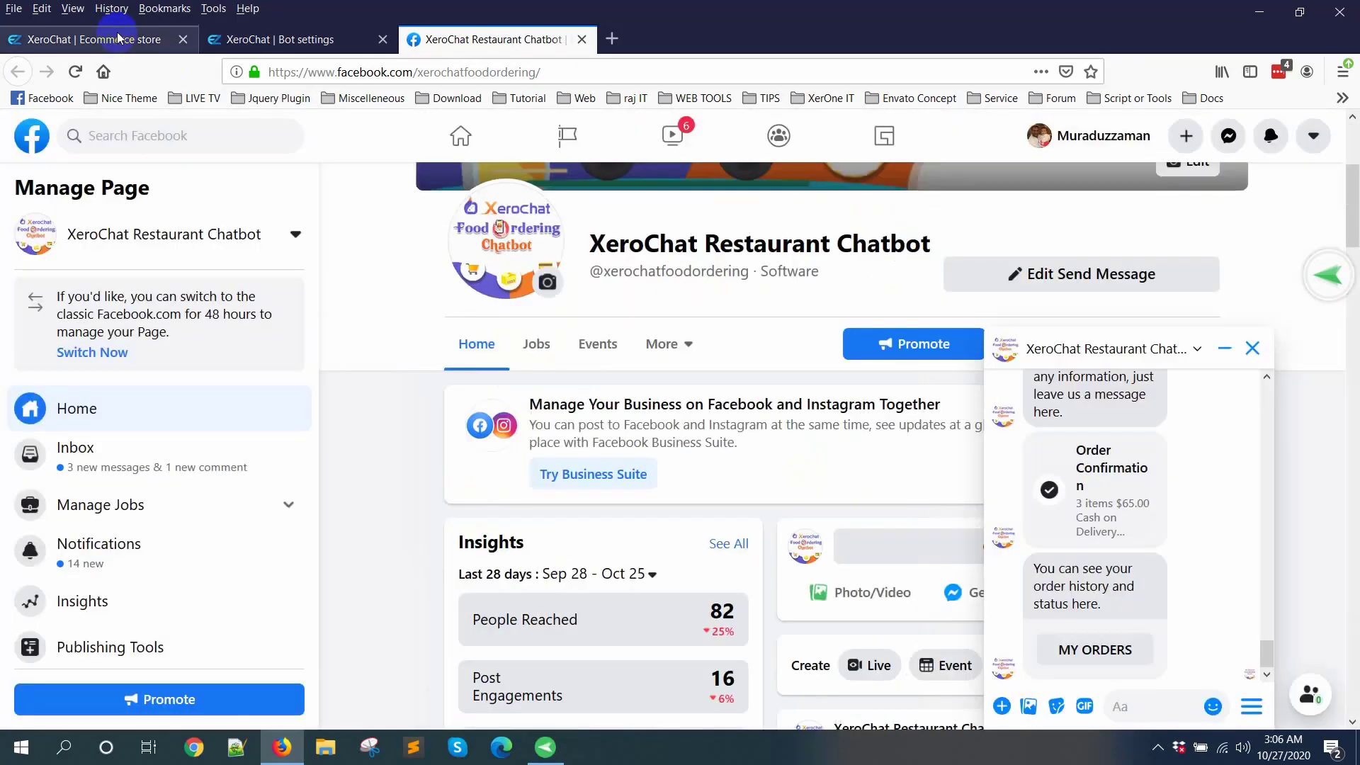
# Step: Switch to the XeroChat Ecommerce store and open the QR menu of the XeroChat Restaurant store
pyautogui.click(117, 39)
pyautogui.scroll(10, 713, 434)
pyautogui.click(1167, 529)
pyautogui.scroll(-4, 812, 363)
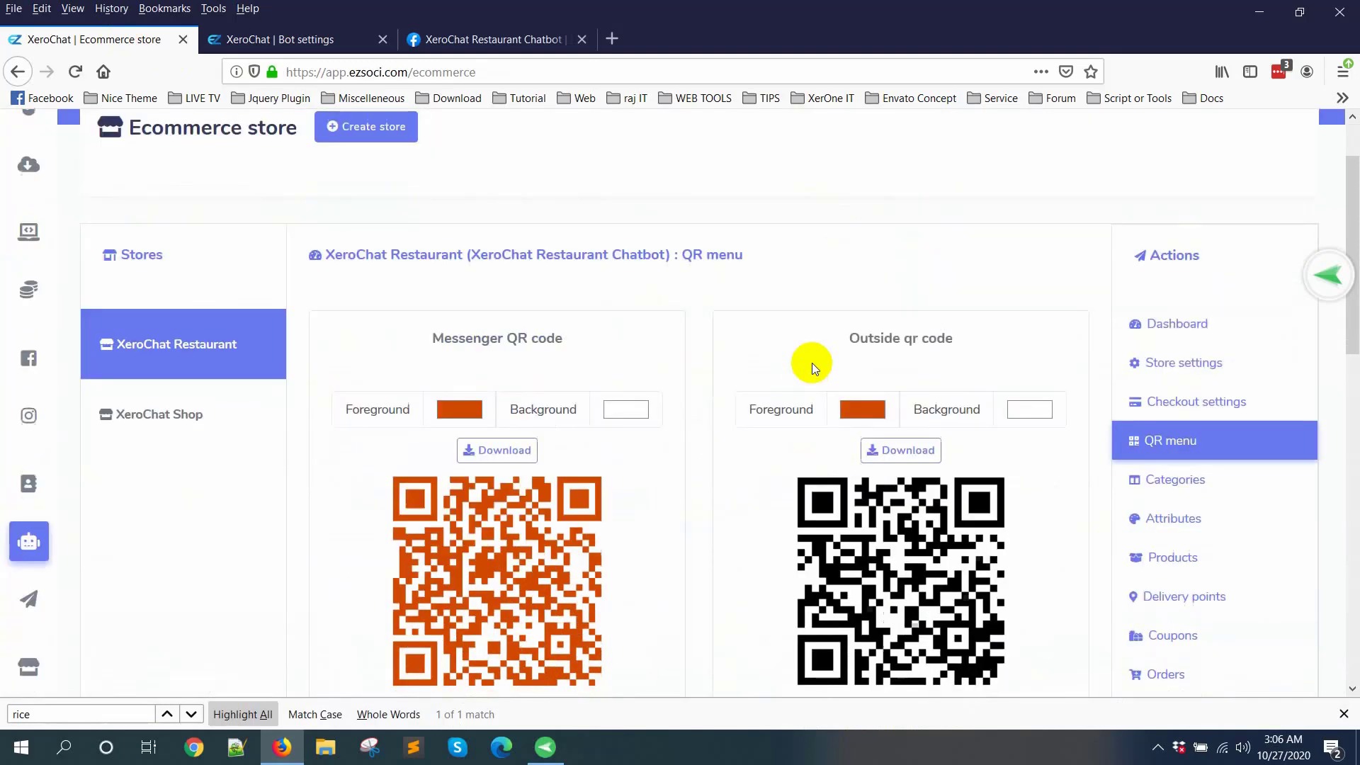
pyautogui.scroll(1, 486, 322)
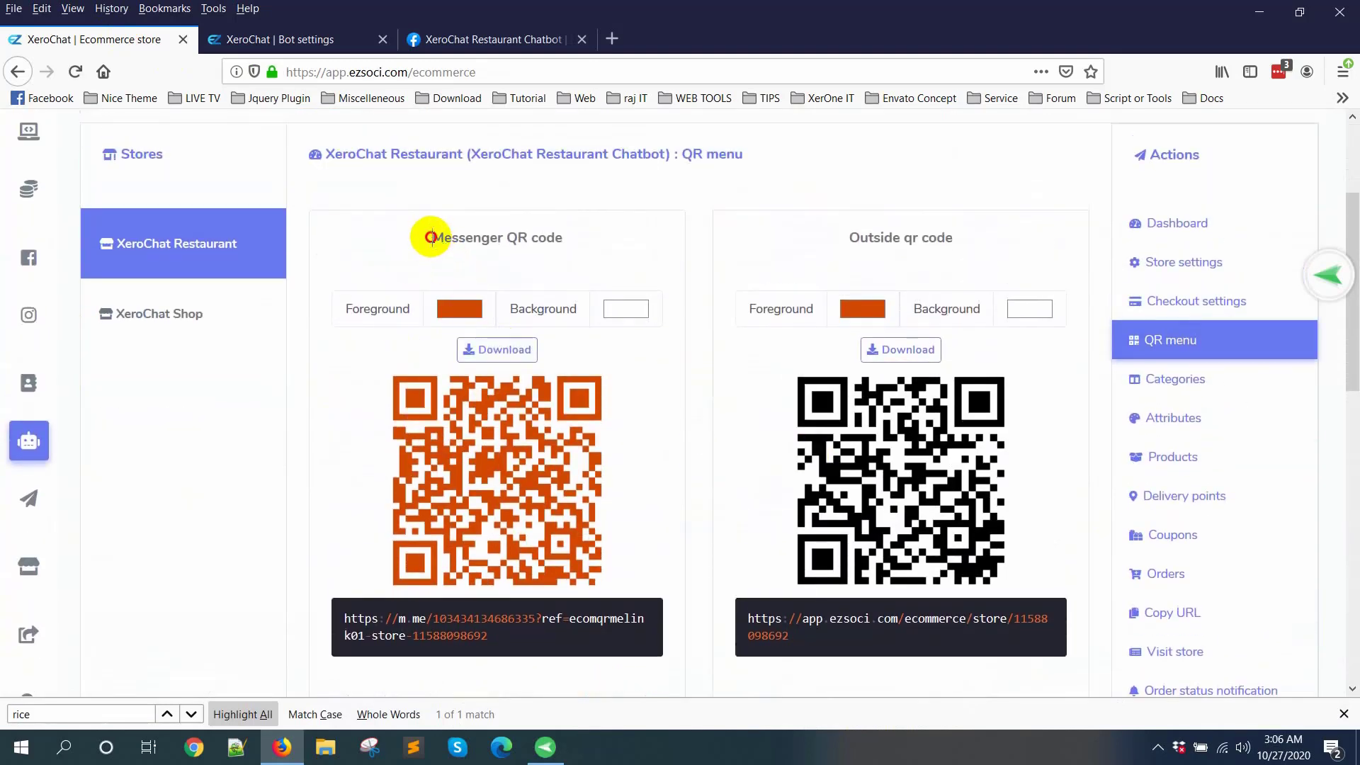
# Step: Compare the Messenger QR code and Outside qr code sections by highlighting their headings
pyautogui.moveTo(431, 237); pyautogui.dragTo(562, 228)
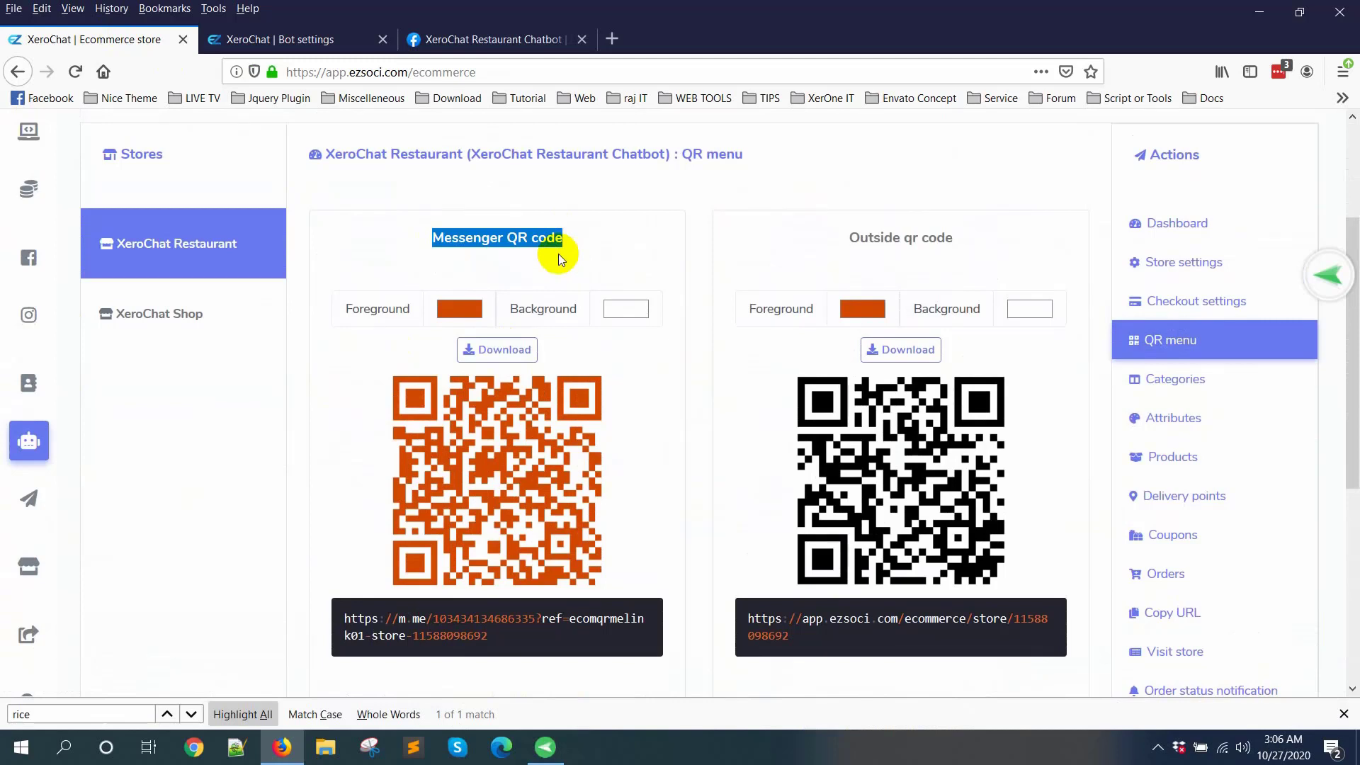
pyautogui.click(878, 251)
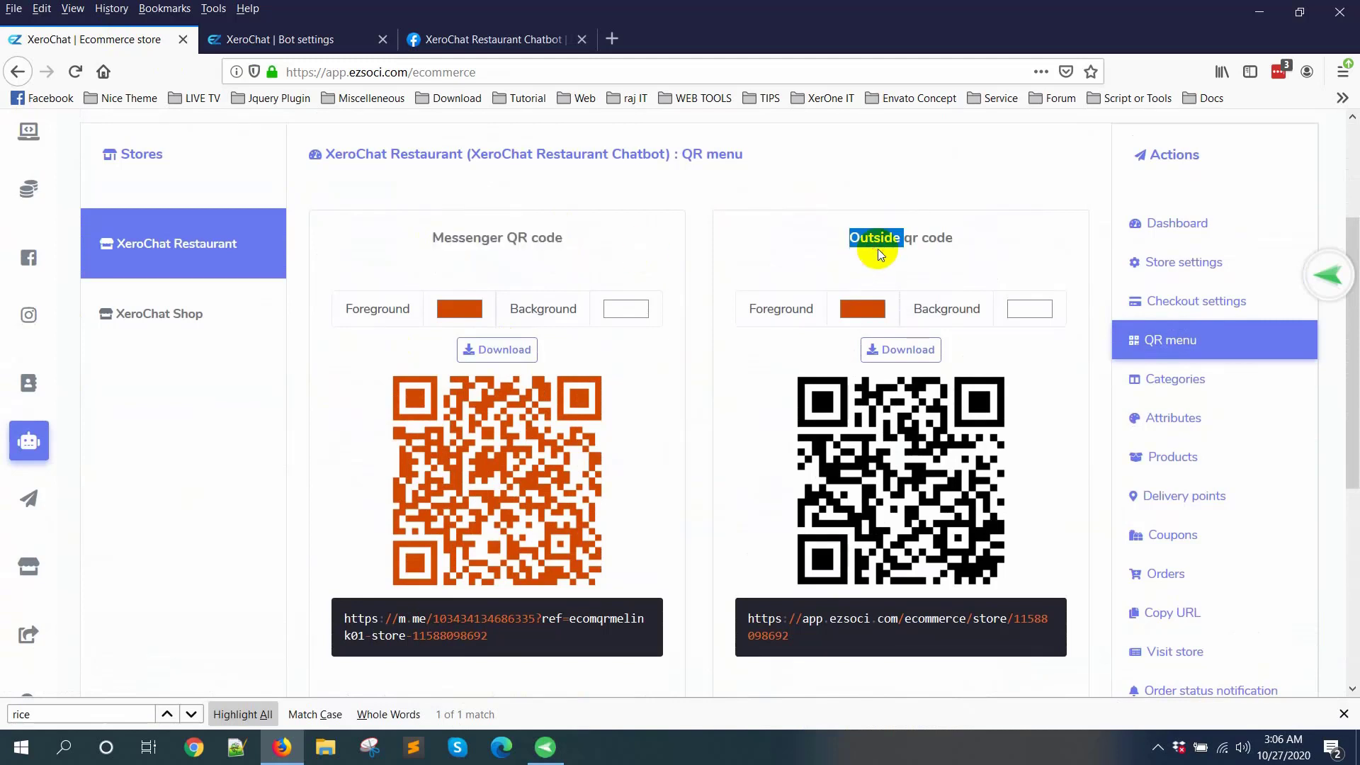
pyautogui.tripleClick(880, 253)
pyautogui.moveTo(438, 238); pyautogui.dragTo(555, 239)
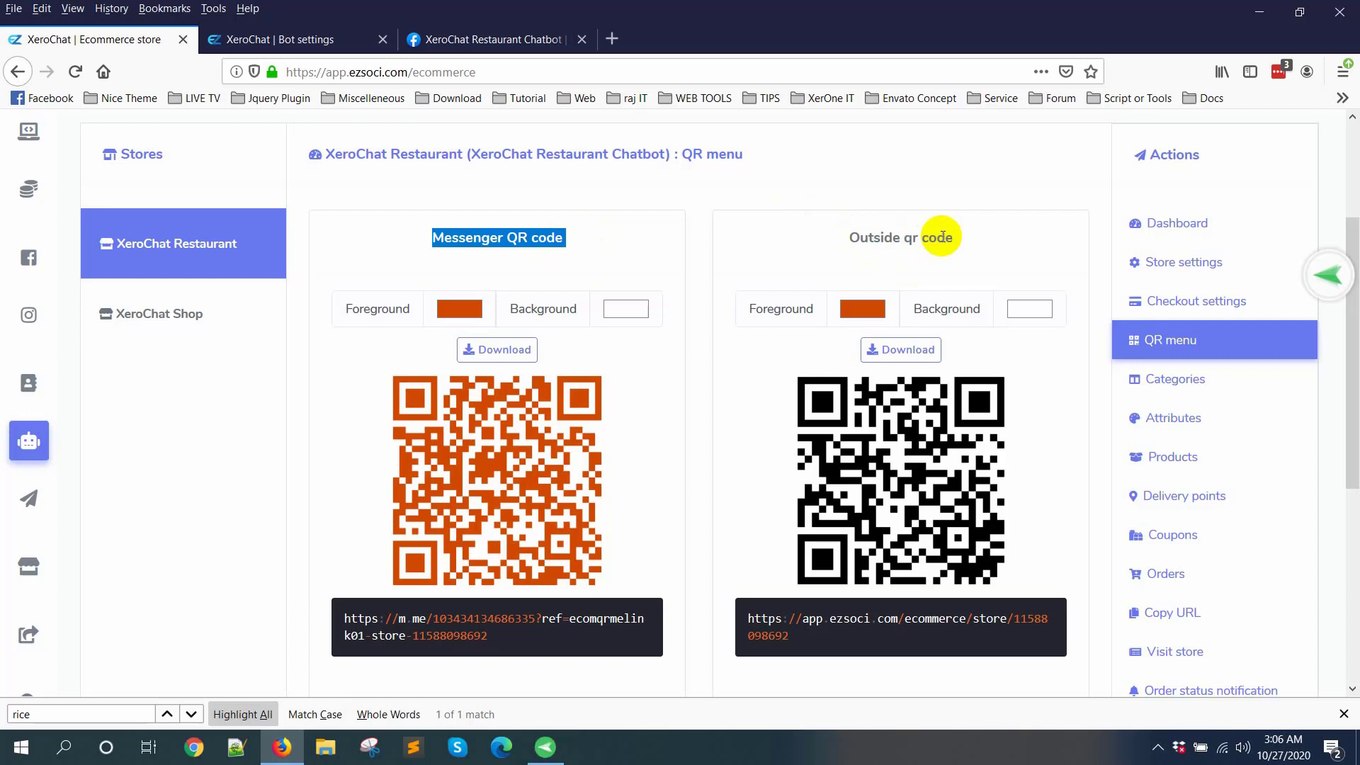
# Step: Rename the button below the Messenger QR code's welcome message as START ORDERING
pyautogui.scroll(-2, 592, 264)
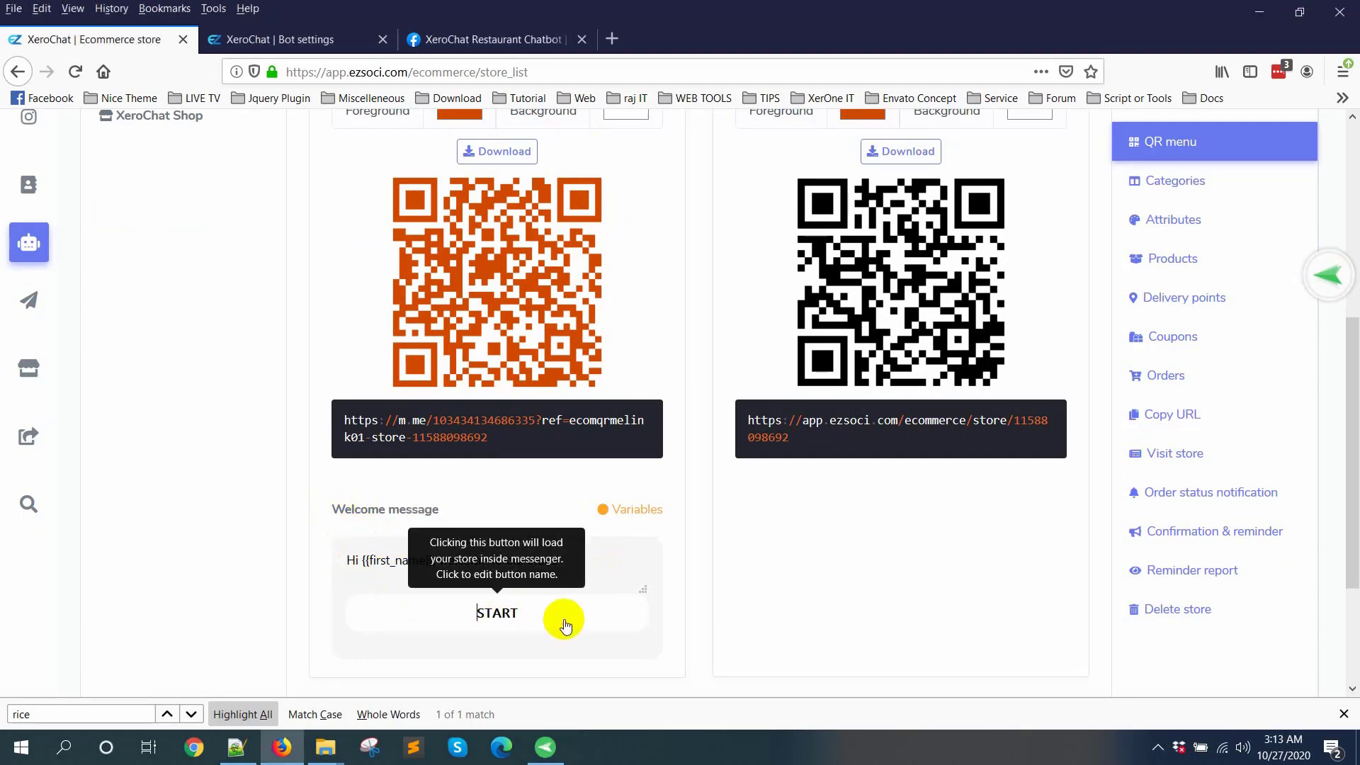
pyautogui.write('ORDERING')
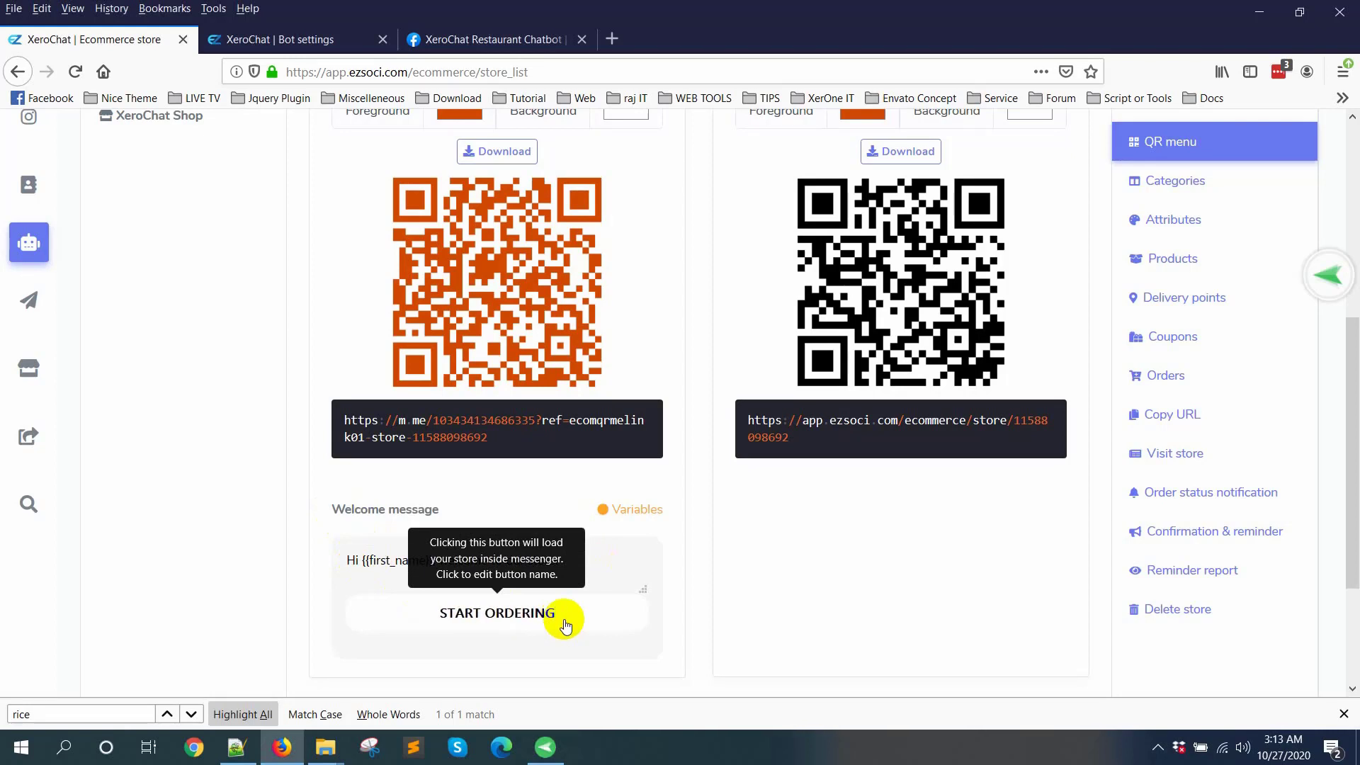
# Step: Append "Please click on the below button." to the Messenger QR code's welcome message, save the QR menu settings, and dismiss the confirmation
pyautogui.click(638, 552)
pyautogui.write('Ple')
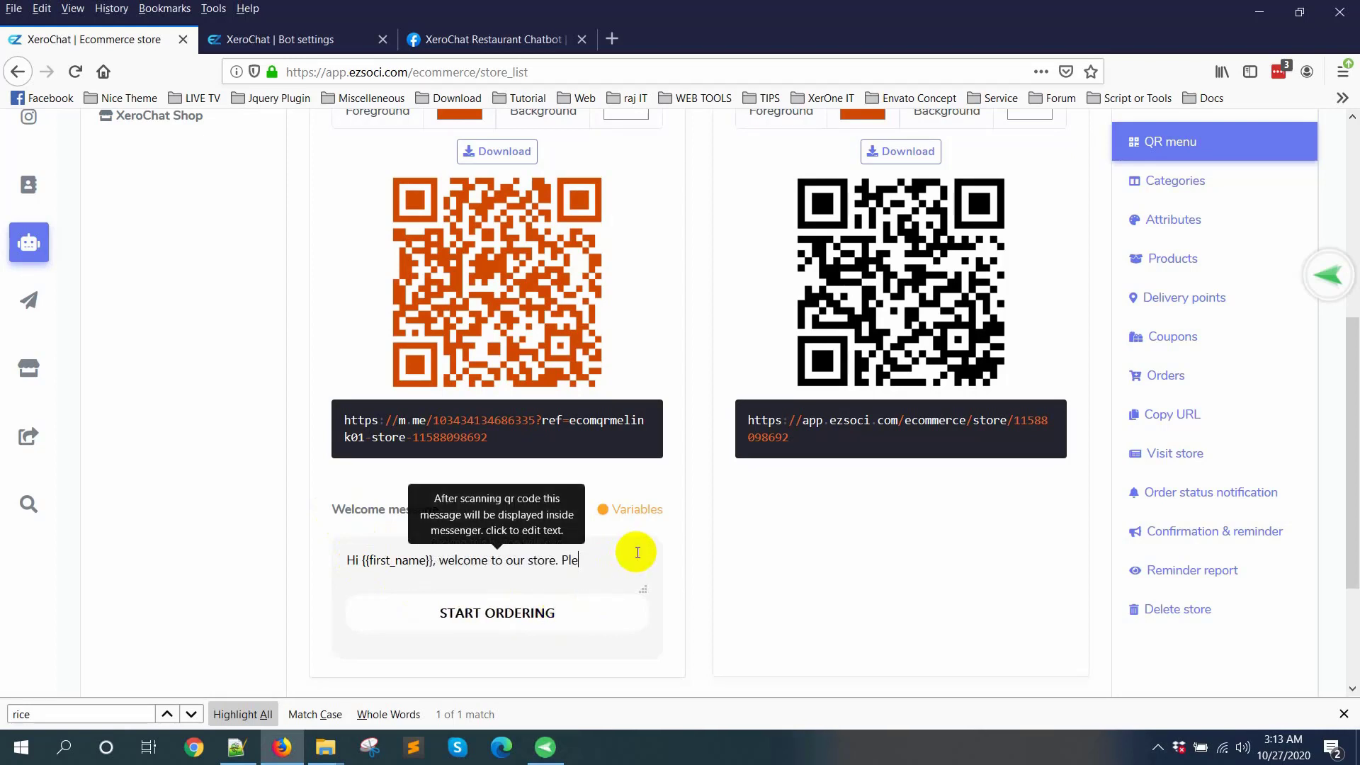
pyautogui.write('ase click on the below button')
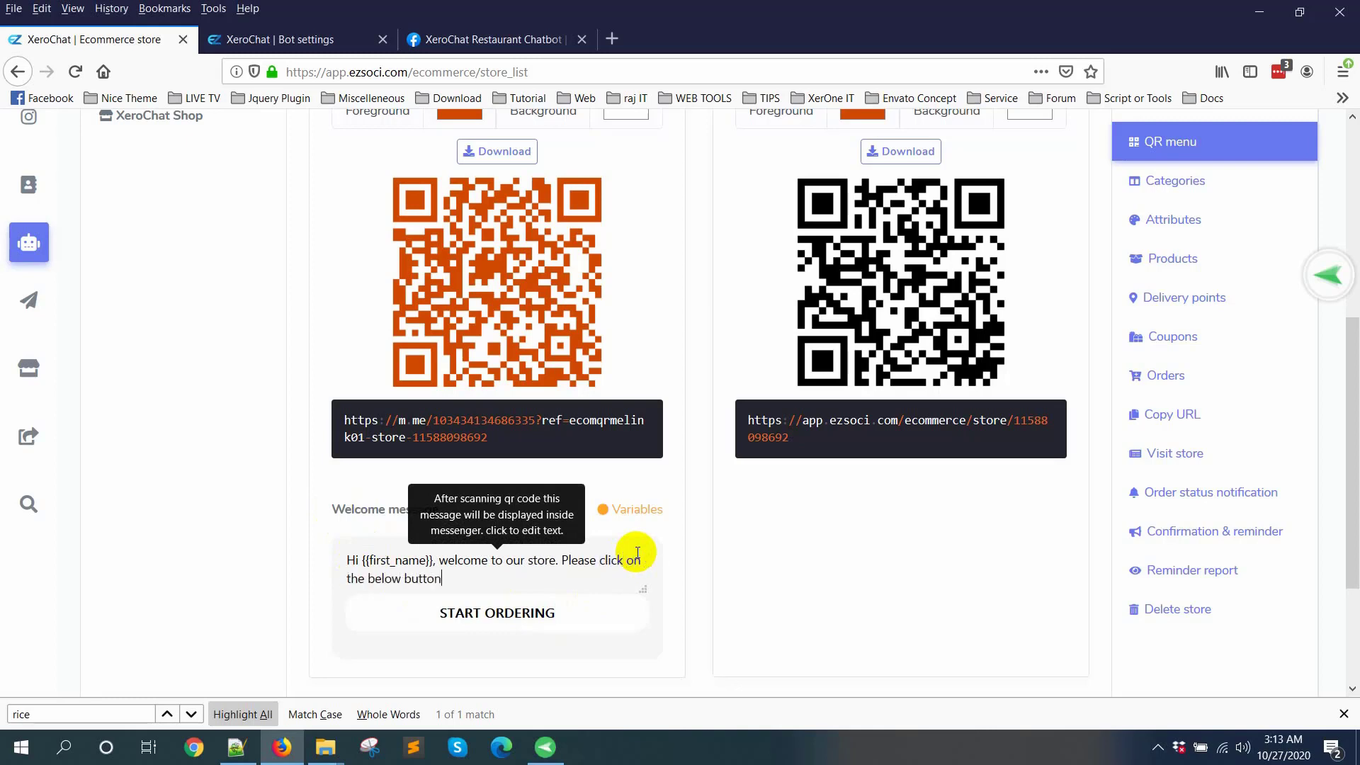
pyautogui.write('.')
pyautogui.scroll(-3, 638, 552)
pyautogui.click(360, 541)
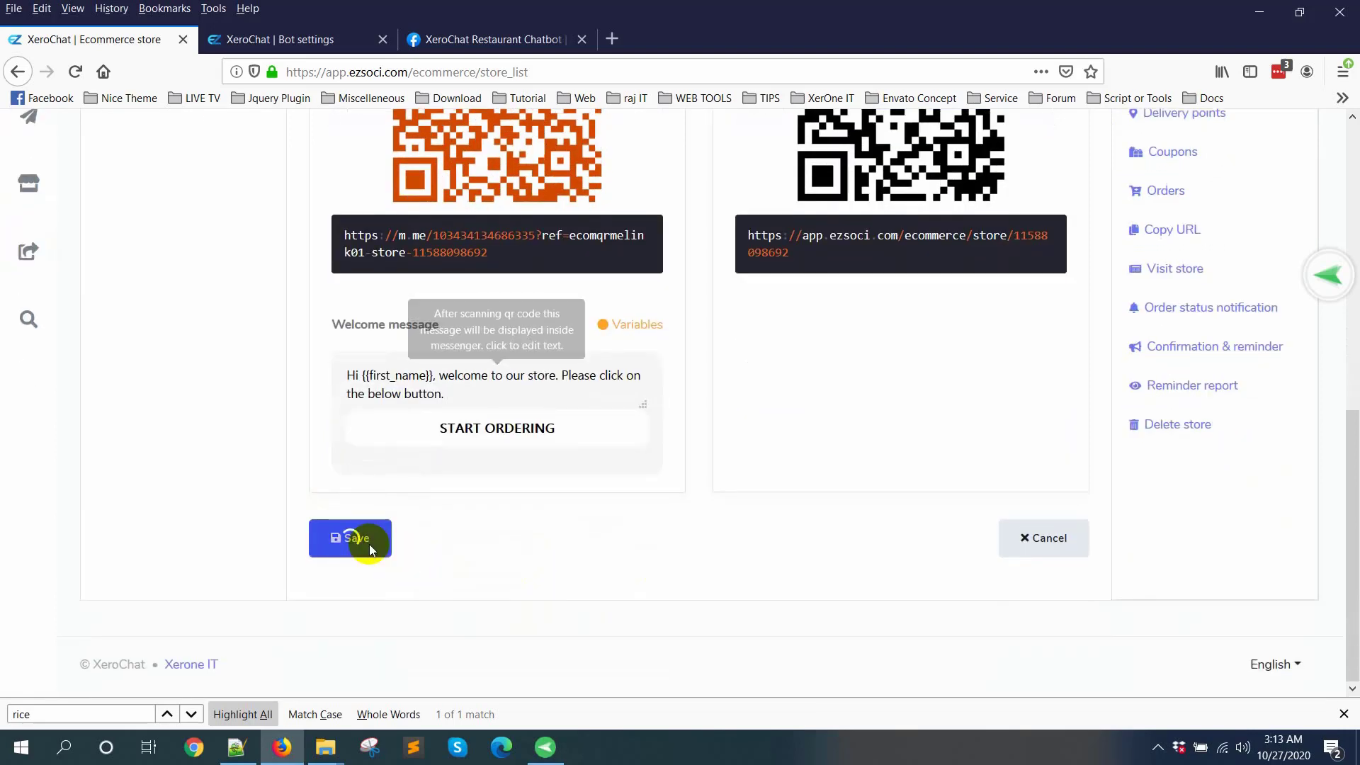
pyautogui.click(711, 326)
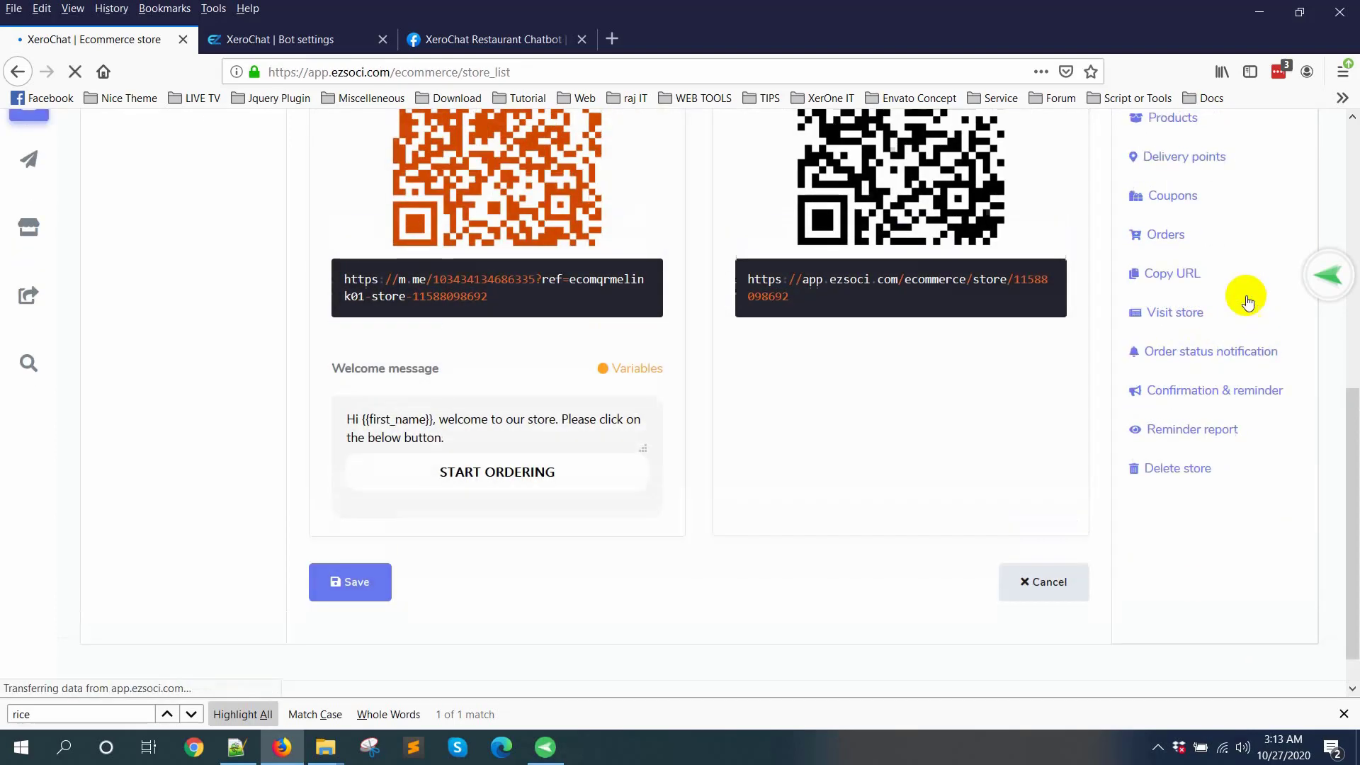
# Step: Reopen the XeroChat Restaurant store's QR menu and show its Messenger QR code with the welcome message
pyautogui.scroll(-3, 1254, 455)
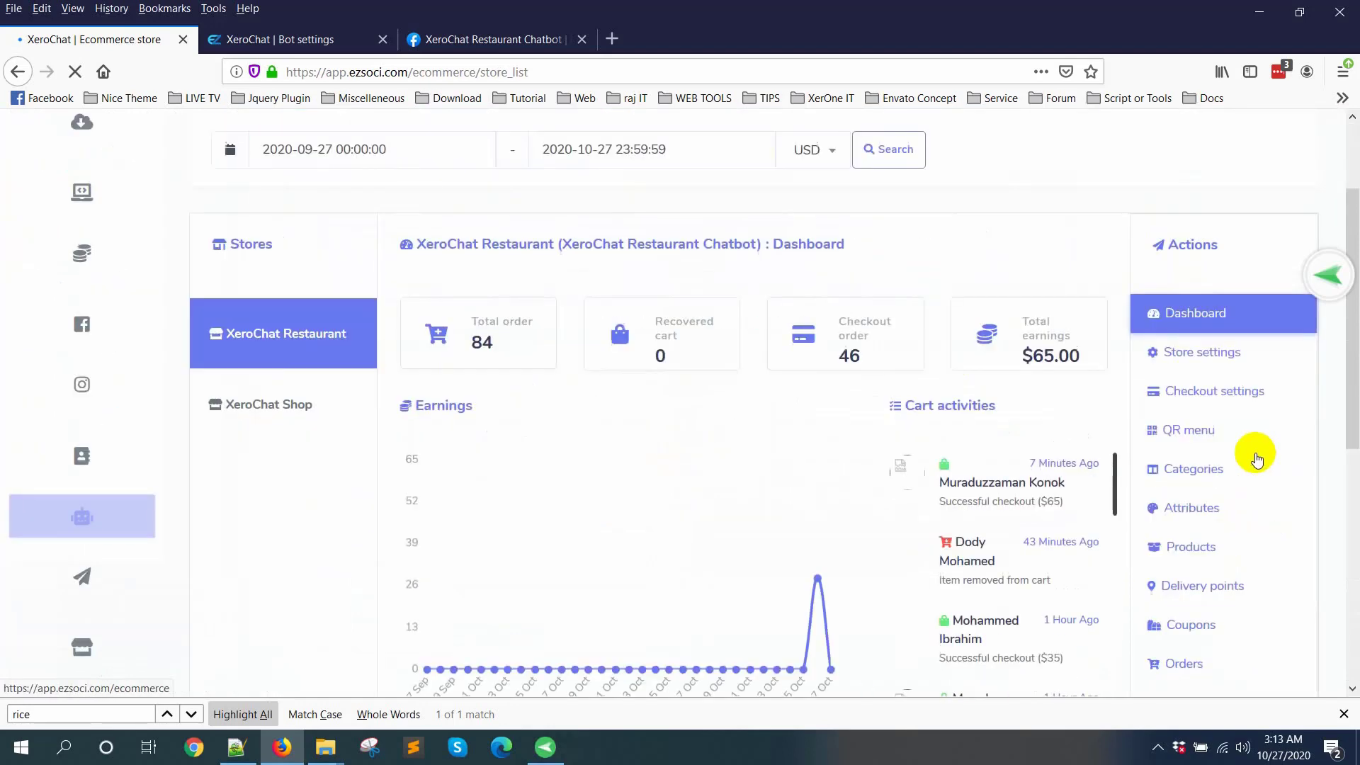
pyautogui.click(1190, 376)
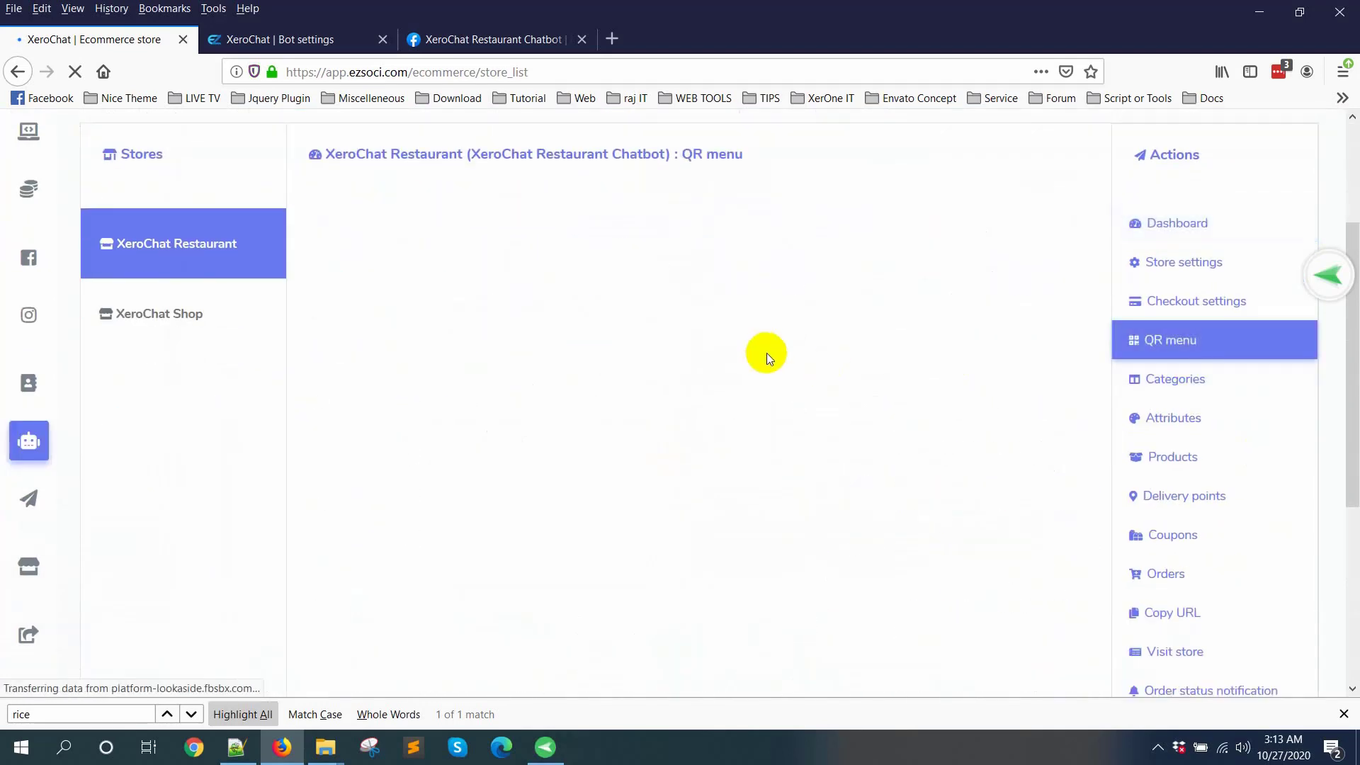
pyautogui.scroll(-1, 767, 352)
pyautogui.scroll(-2, 767, 352)
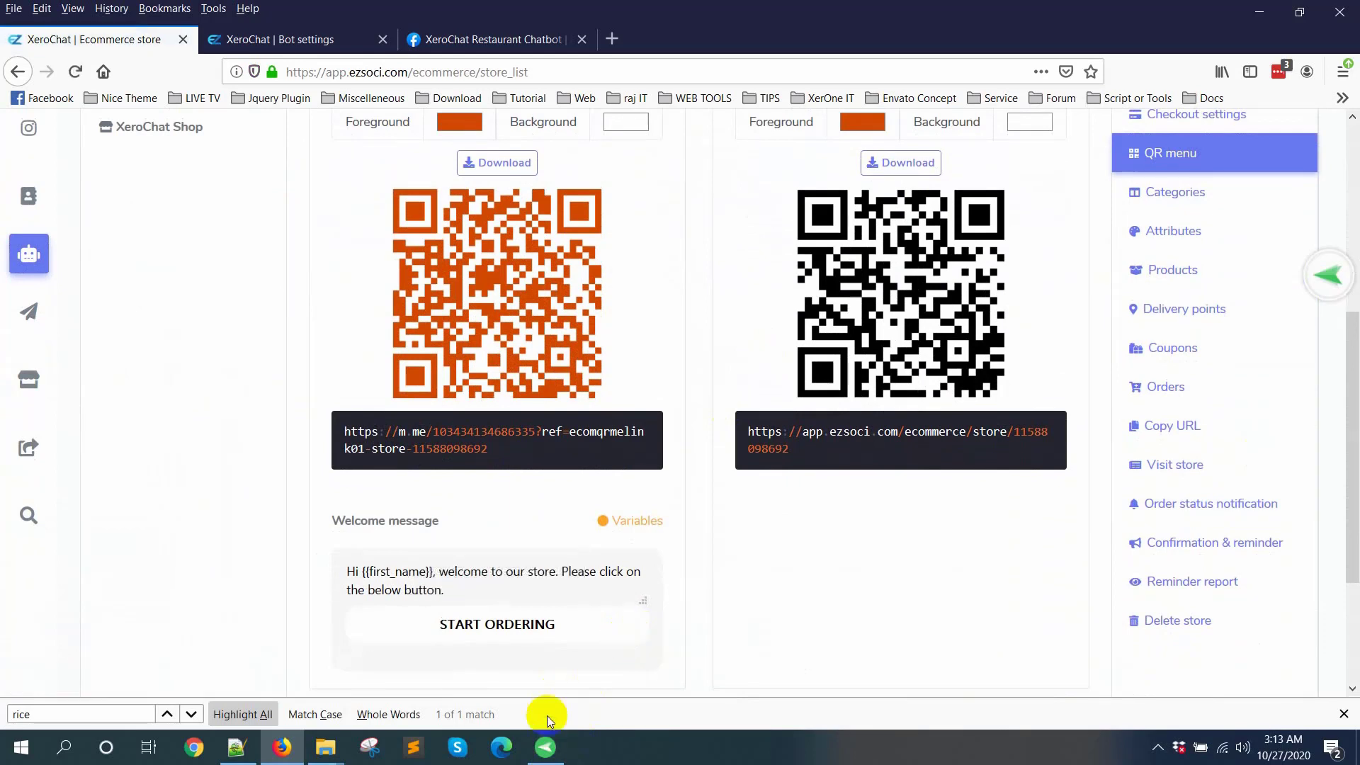
# Step: Switch to the phone's Screen Mirroring window and minimize the browser behind it
pyautogui.click(546, 748)
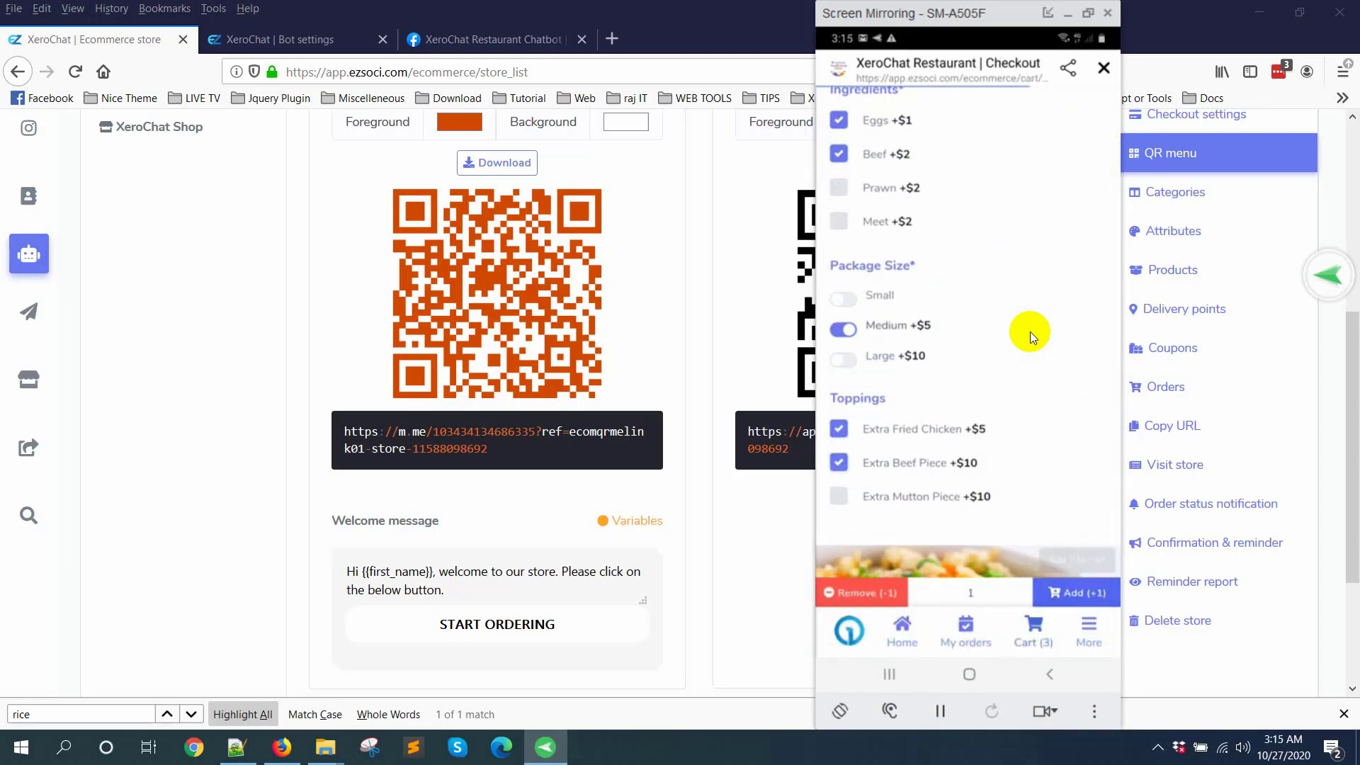
pyautogui.click(1264, 9)
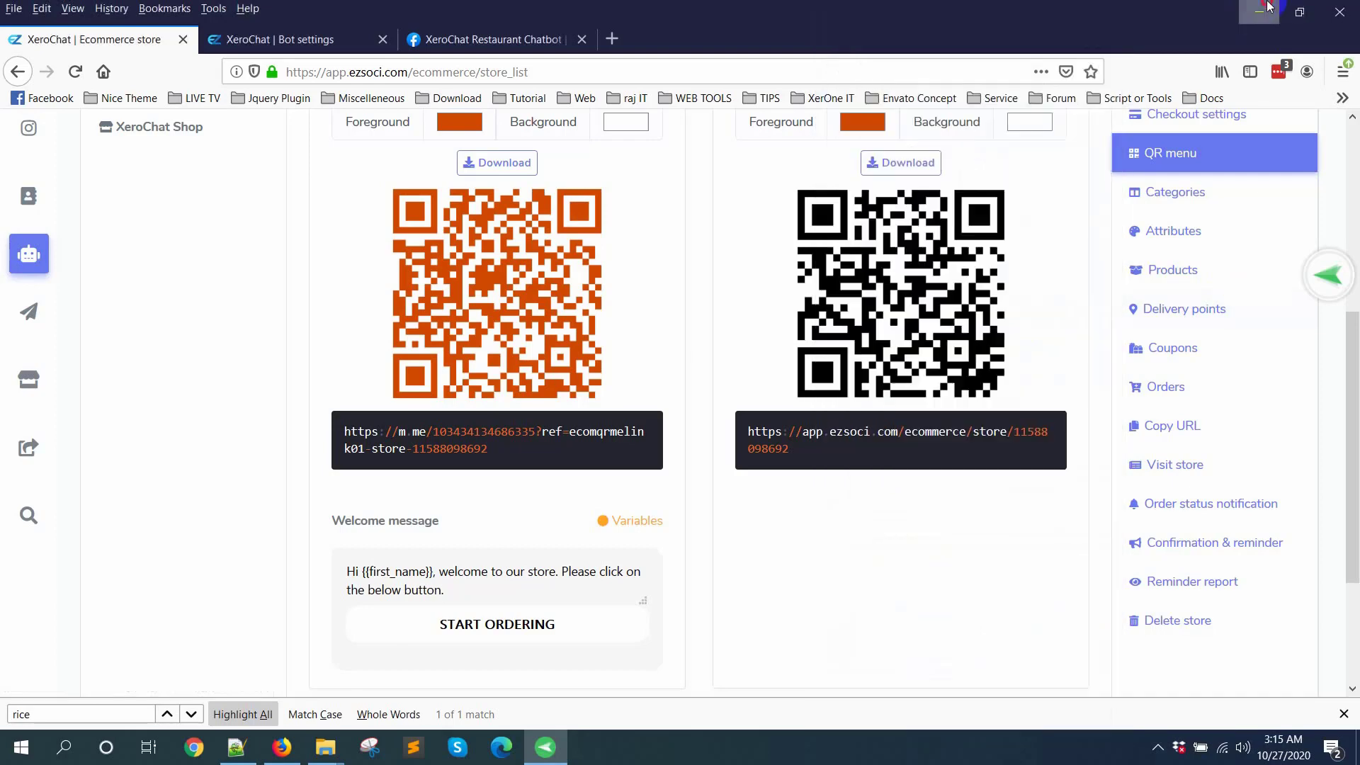
pyautogui.click(1259, 8)
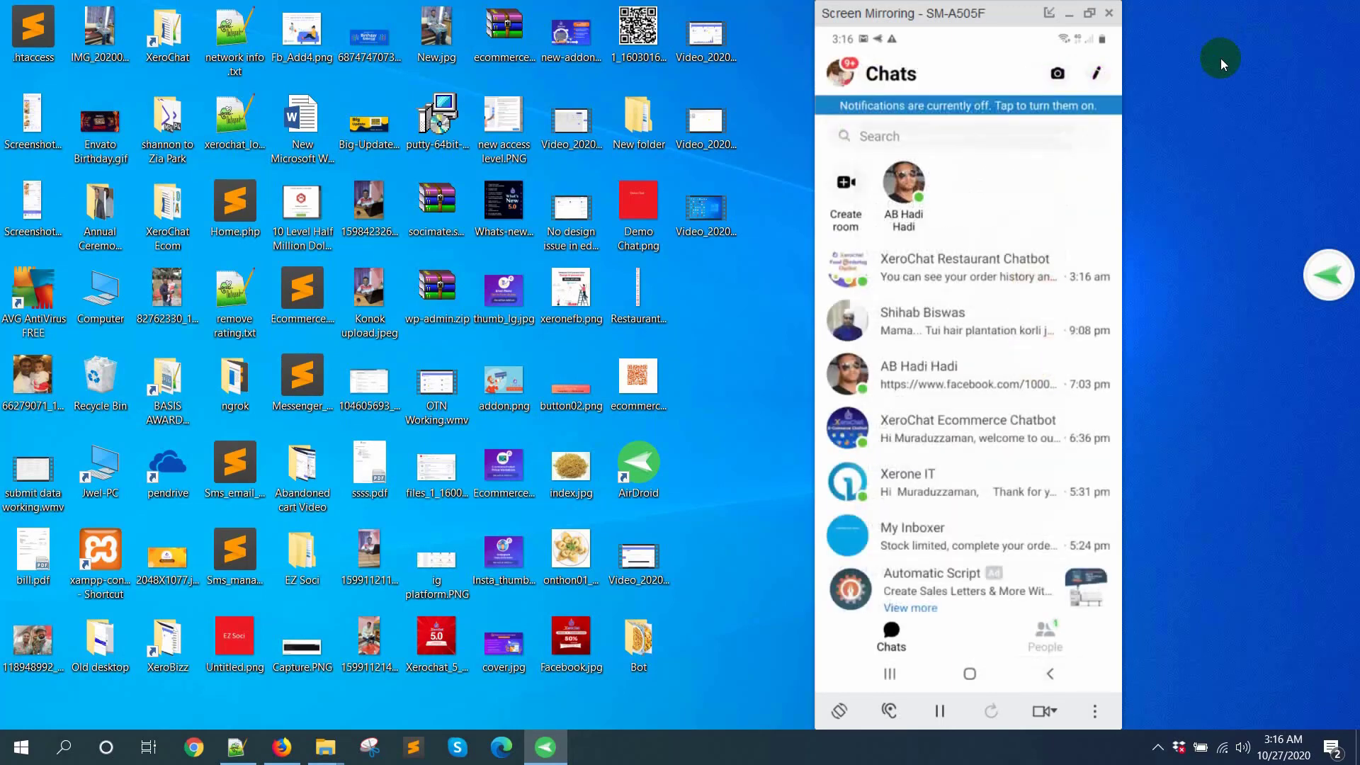
# Step: Switch back to the Firefox store page and display the QR menu's Outside qr code in full for scanning
pyautogui.click(269, 757)
pyautogui.scroll(3, 904, 349)
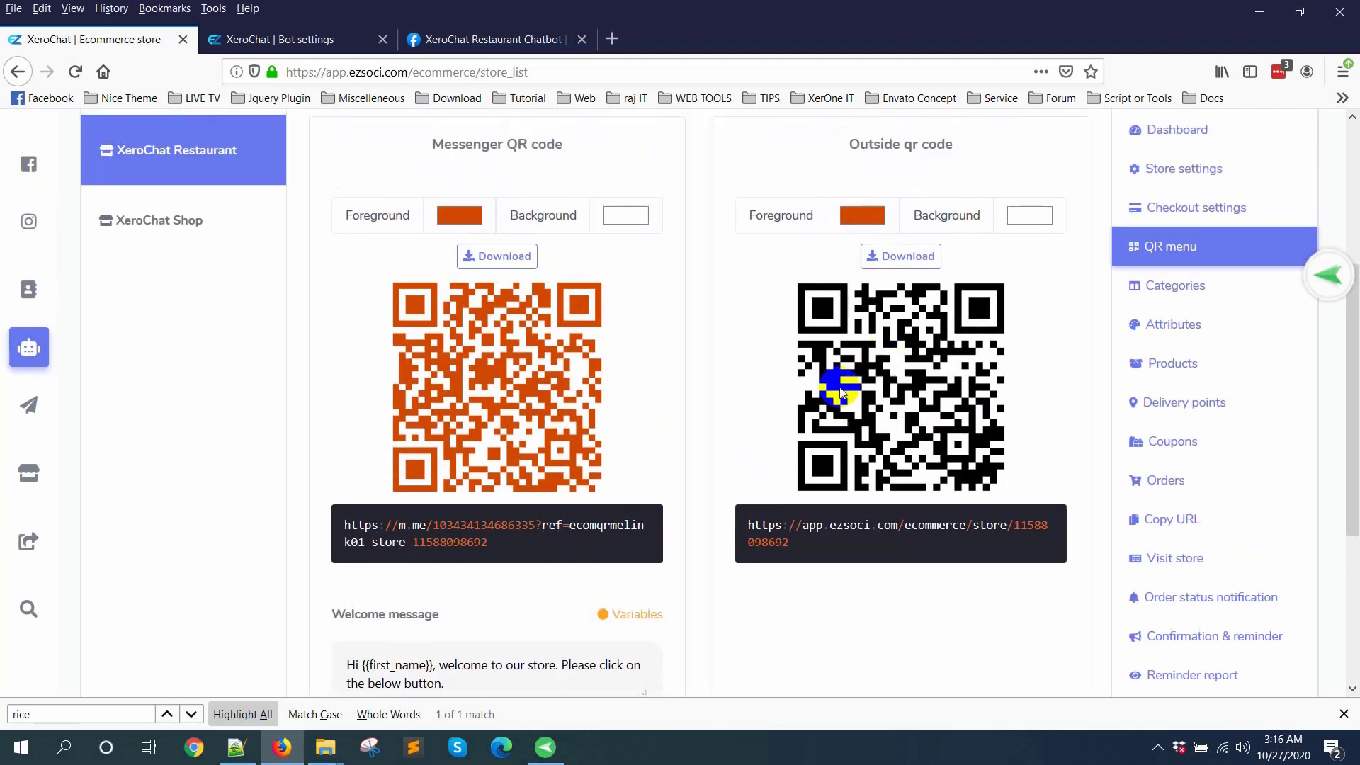
pyautogui.scroll(2, 910, 392)
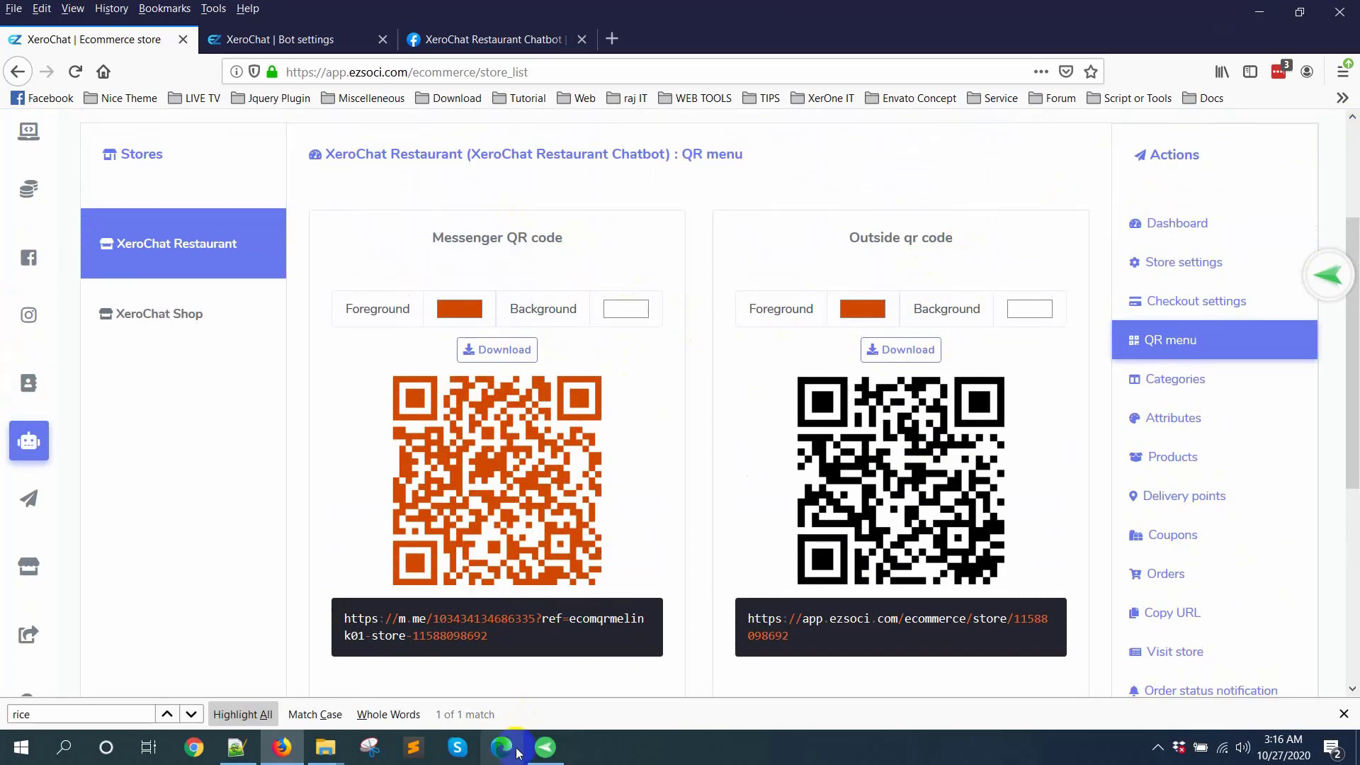
# Step: Return to the phone's Screen Mirroring window, minimize Firefox, and reposition the mirroring window over the clear area of the desktop
pyautogui.click(545, 747)
pyautogui.moveTo(964, 16); pyautogui.dragTo(426, 57)
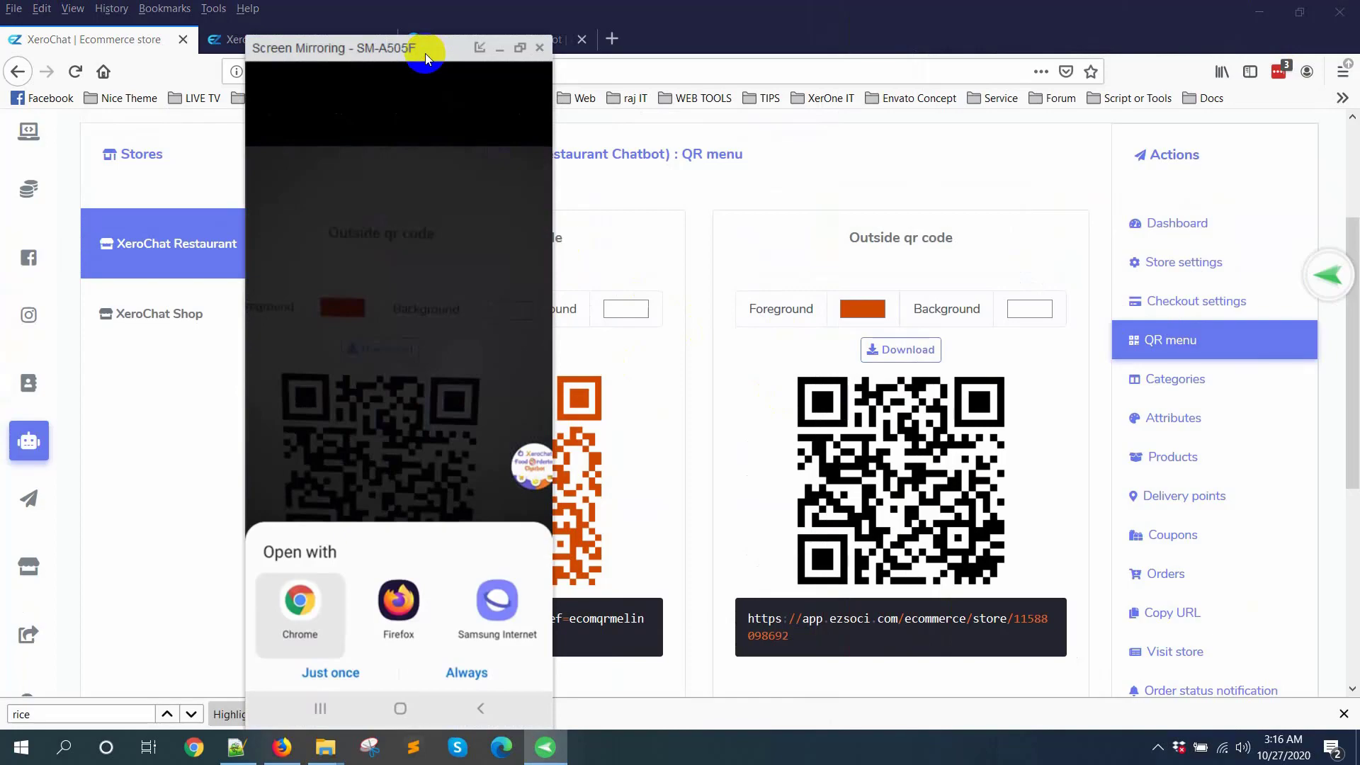
pyautogui.click(1258, 12)
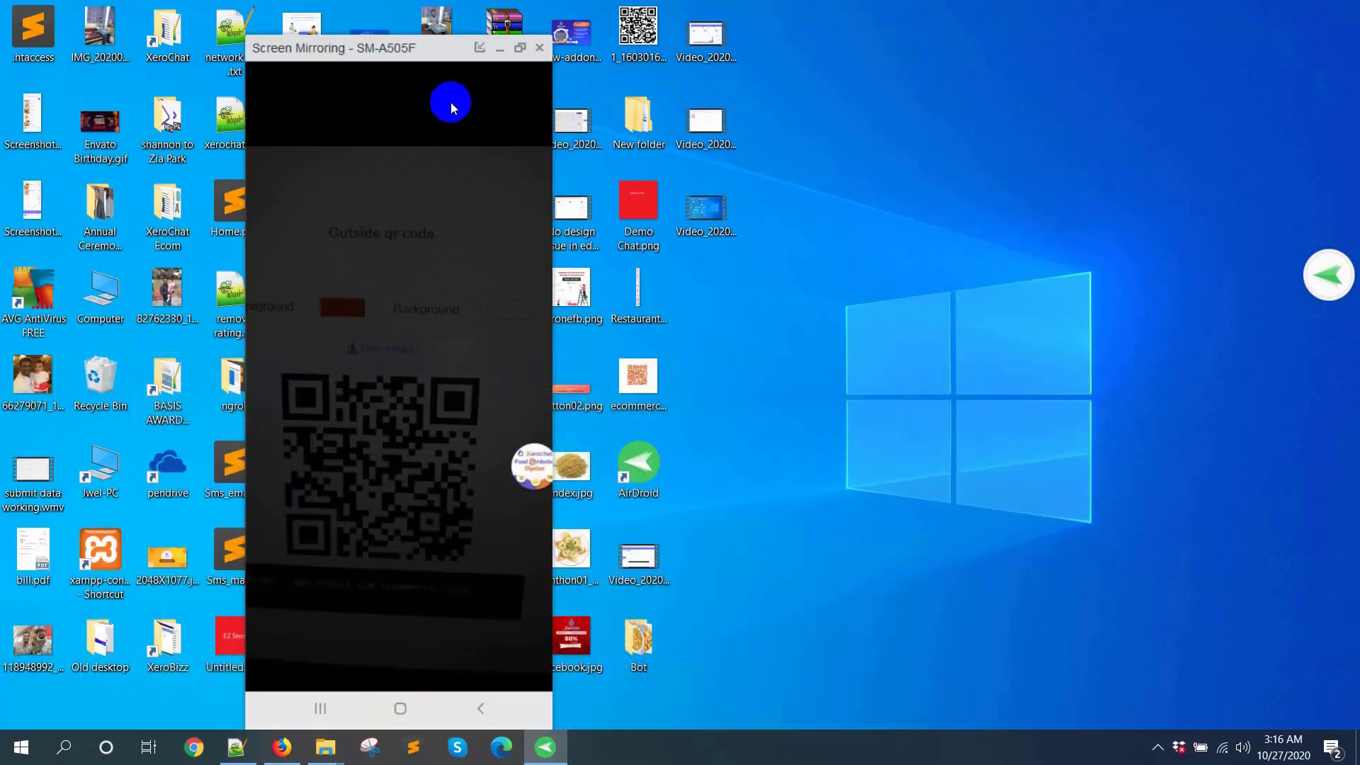
pyautogui.moveTo(431, 47); pyautogui.dragTo(937, 34)
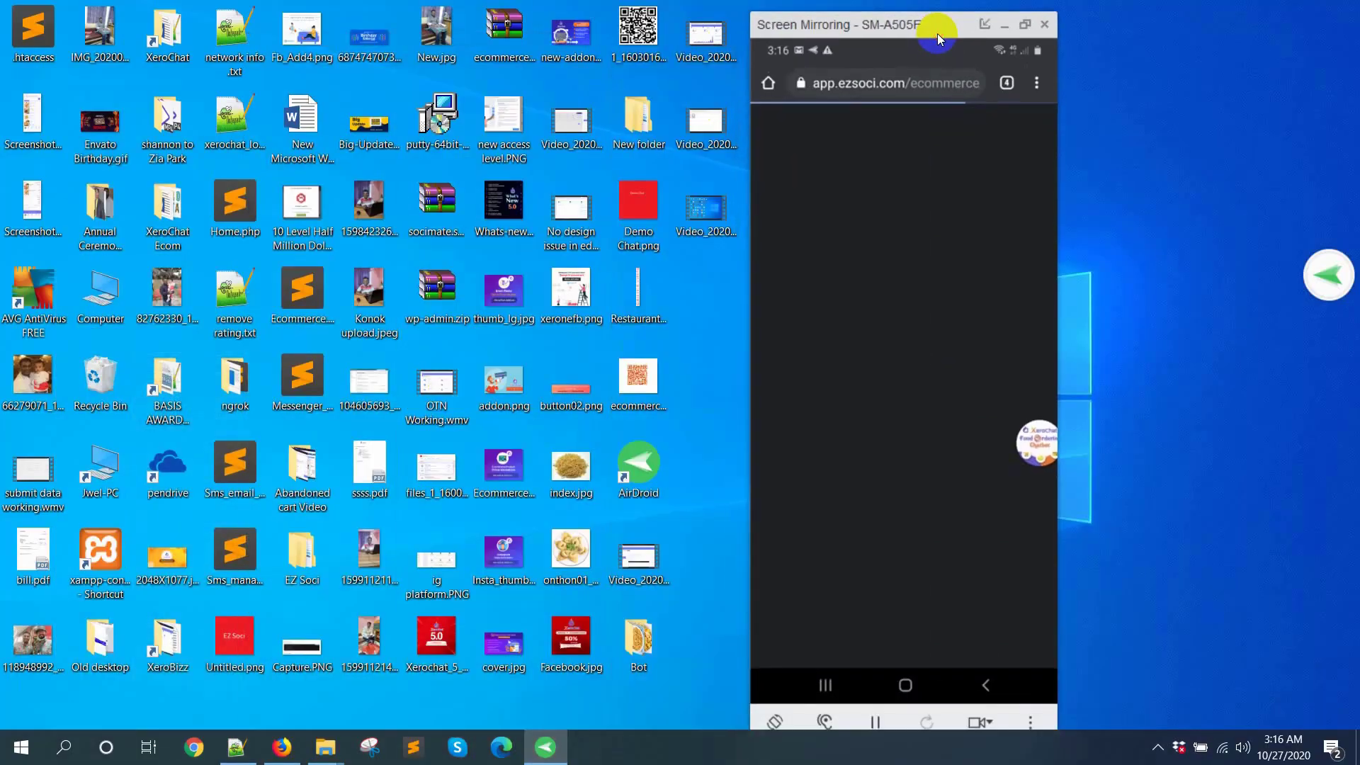